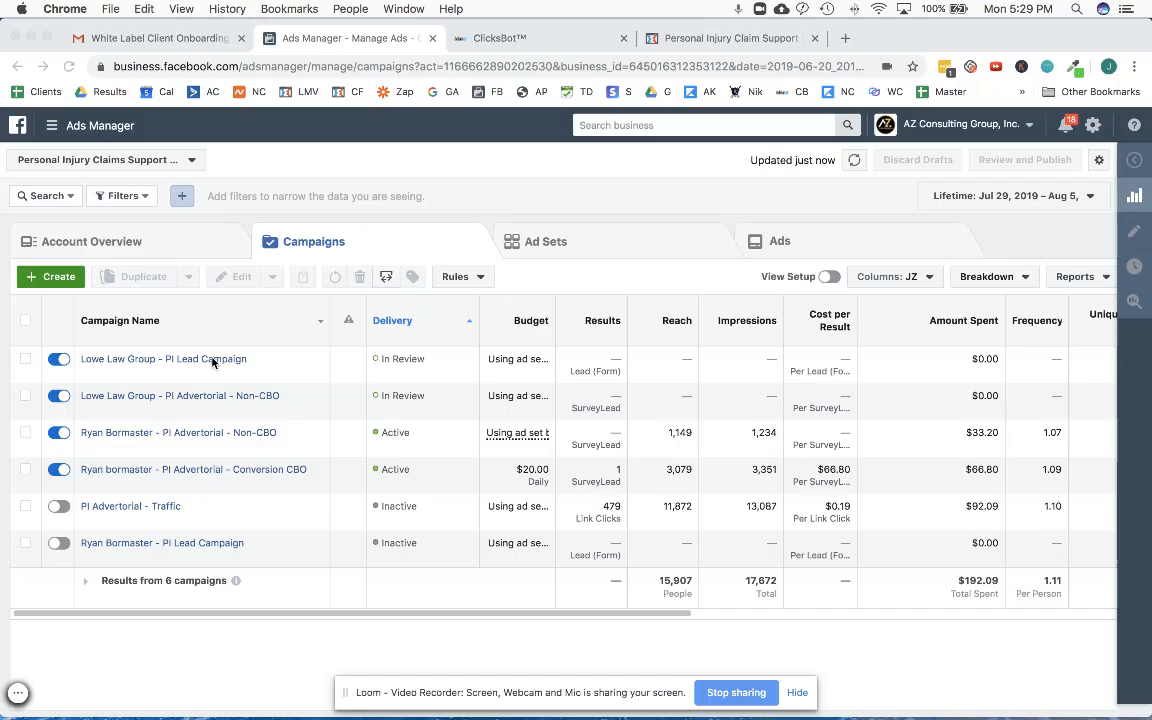
- Duplicate the Lowe Law Group - PI Lead Campaign as a single copy without existing reactions, comments and shares
left_click(797, 693)
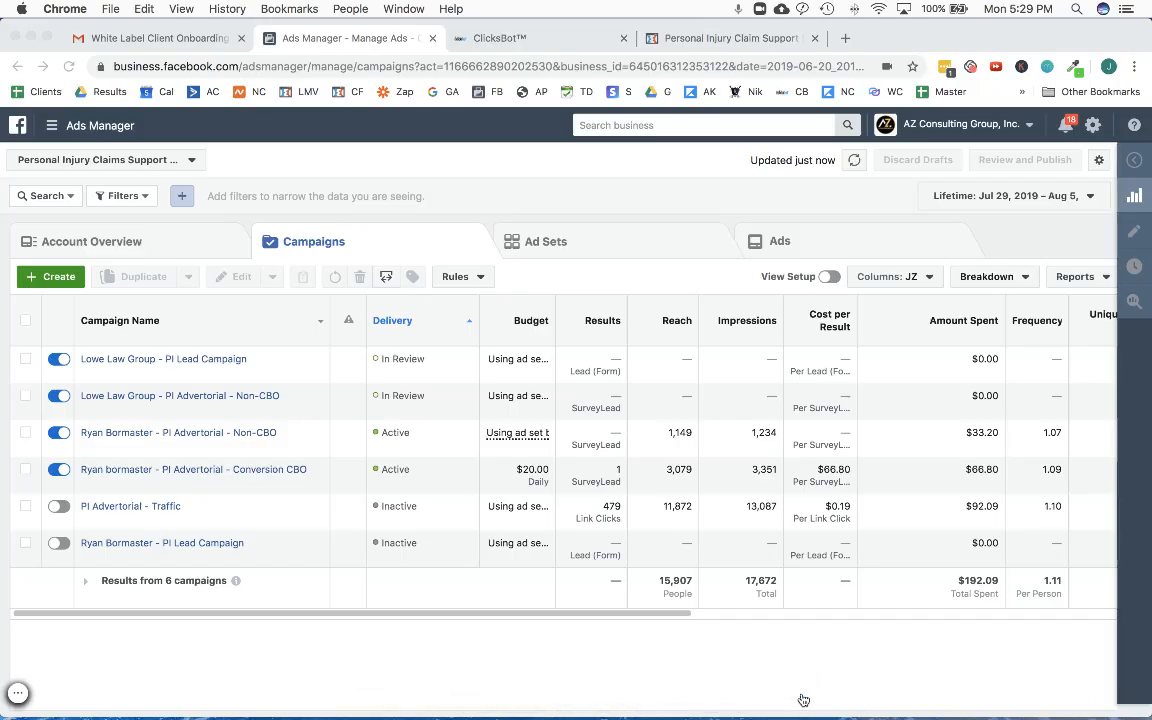
left_click(25, 362)
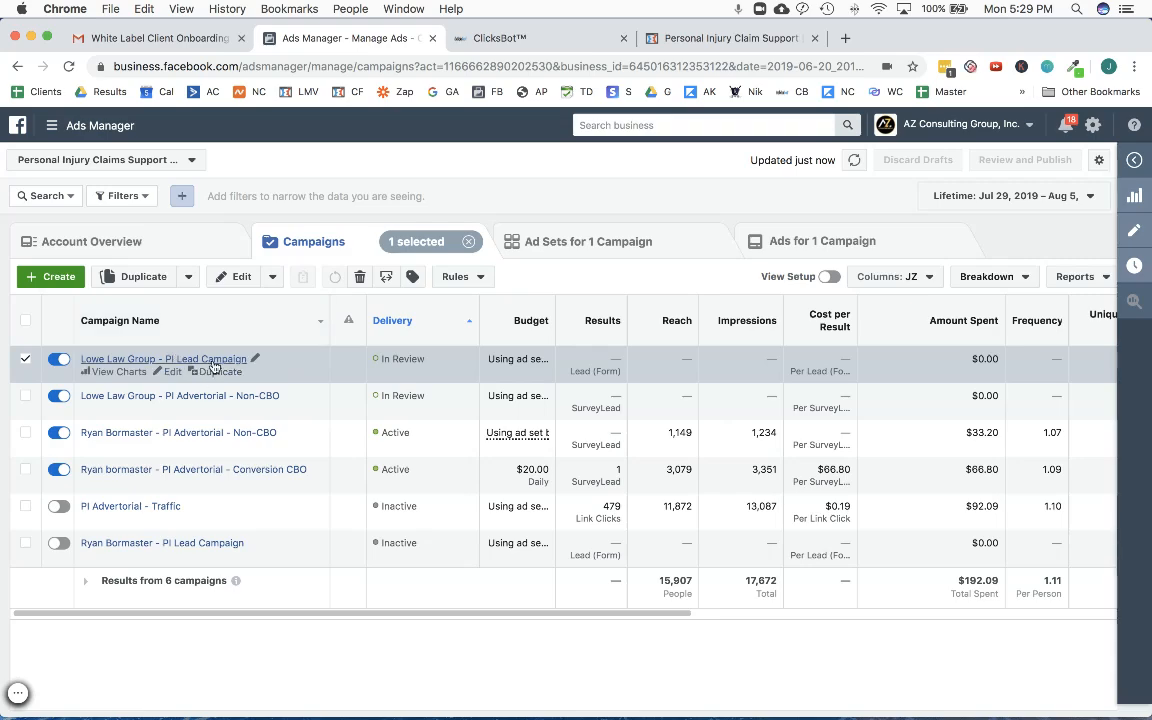
left_click(120, 272)
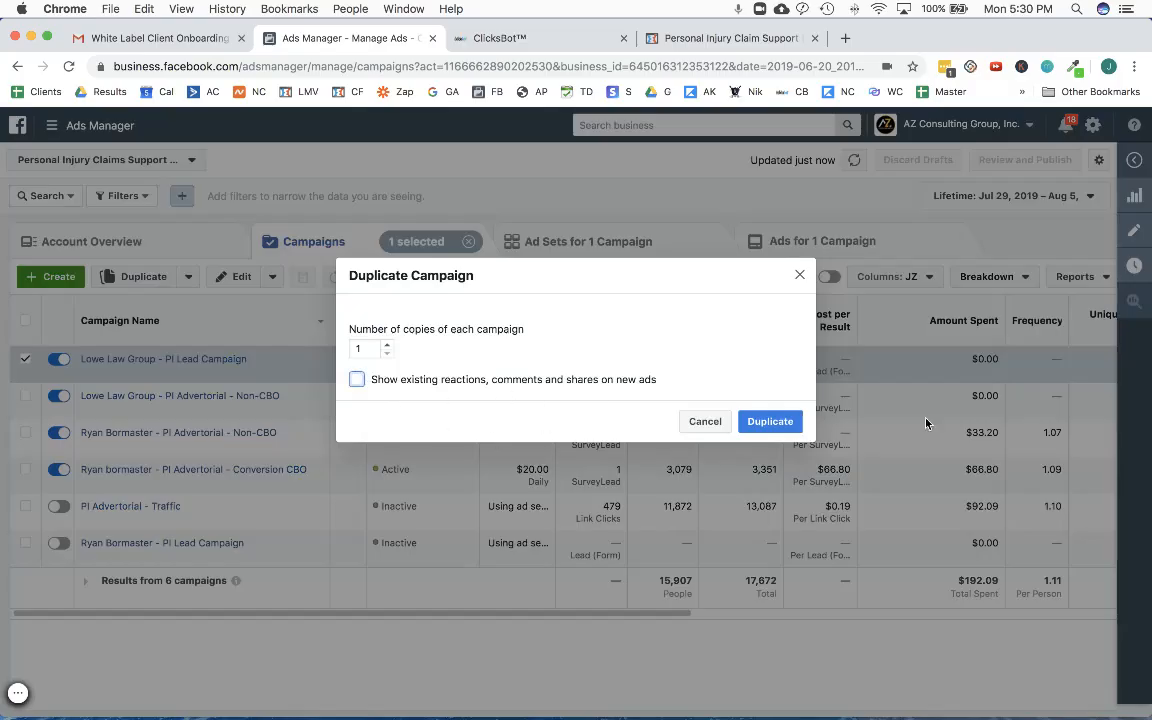
left_click(770, 421)
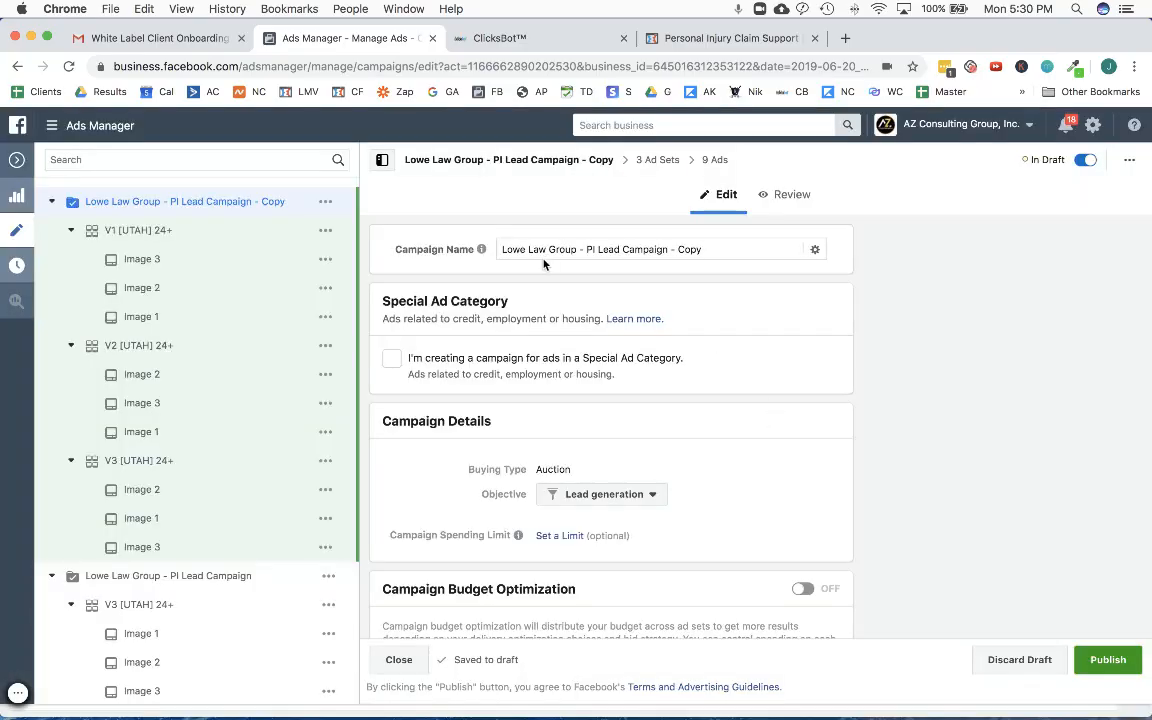
- Look up the client's business name in the White Label Client Onboarding email in Gmail and return to Ads Manager
left_click(536, 251)
left_click(180, 38)
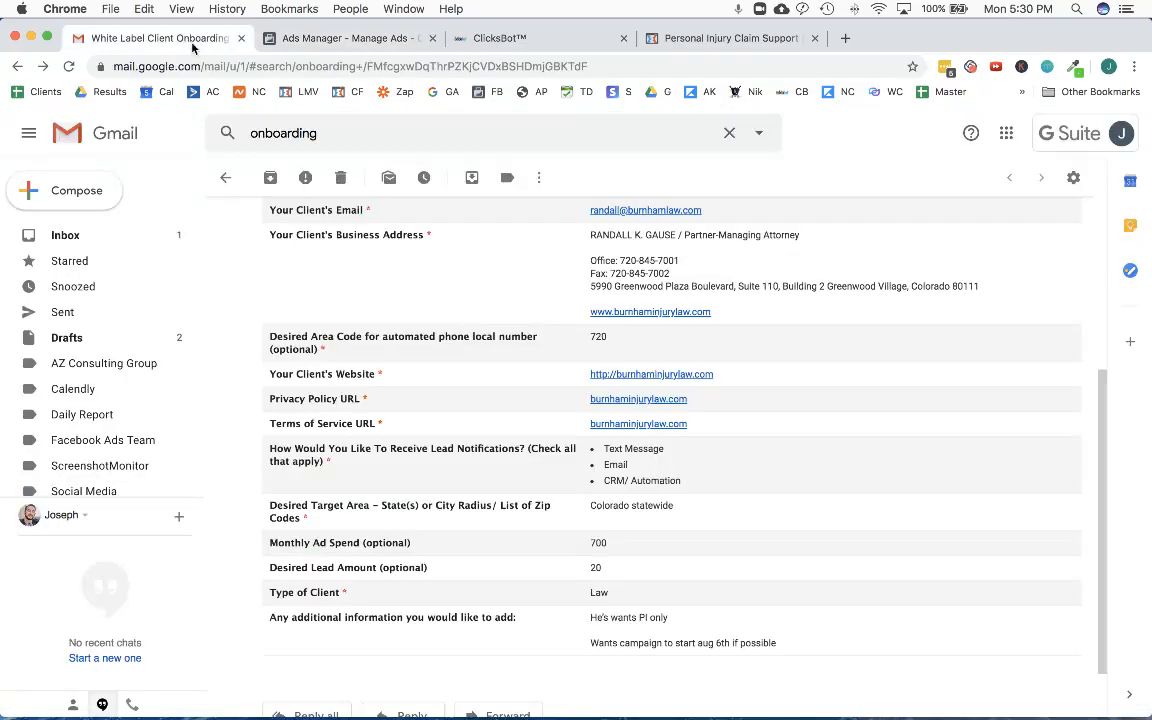
scroll(604, 316, "up", 3)
scroll(620, 308, "up", 1)
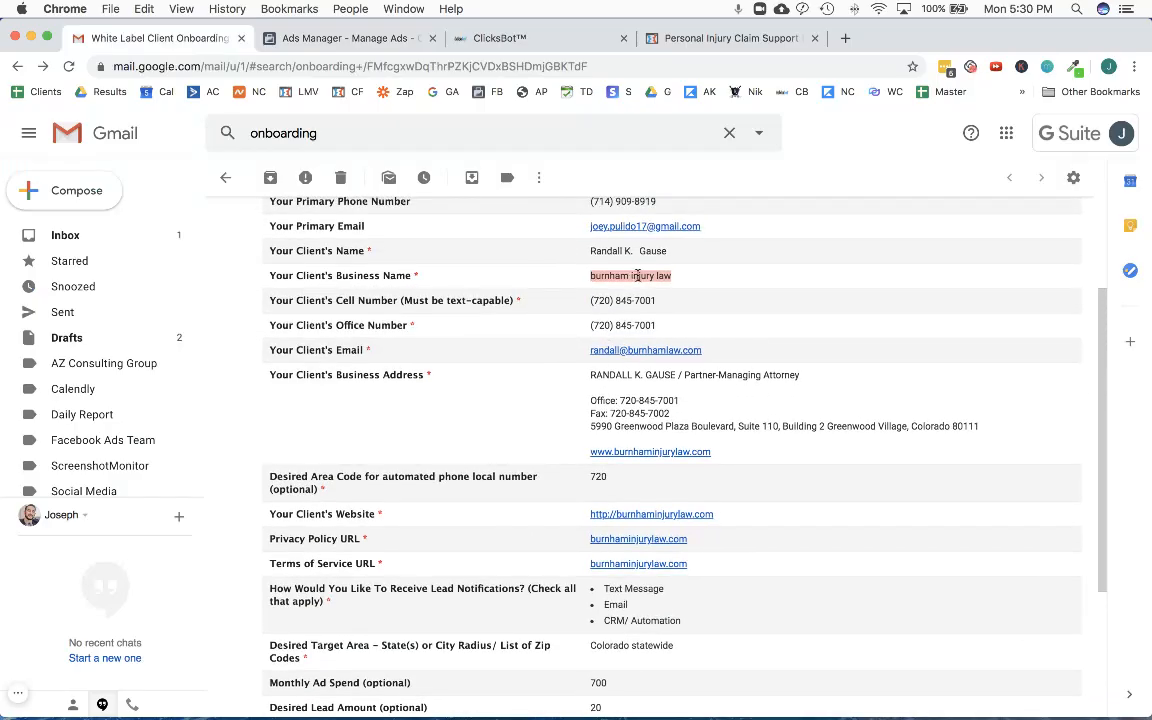
left_click(341, 47)
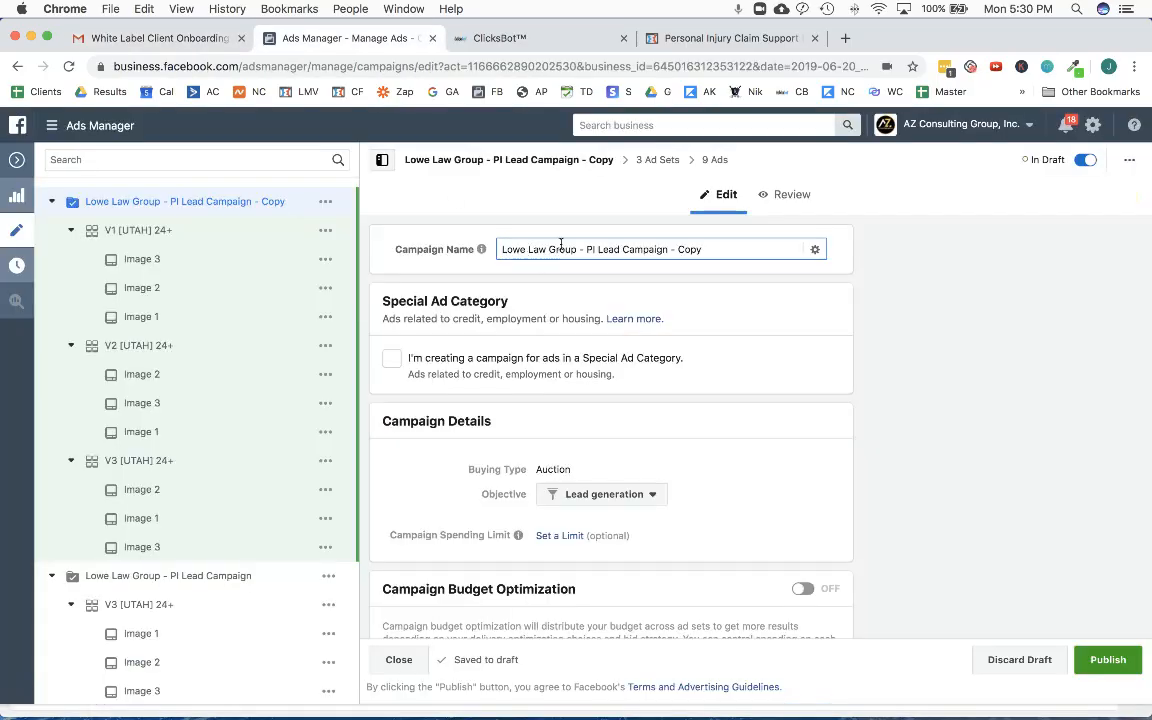
- Rename the duplicated campaign as "Burnham Injury Law - PI Lead Campaign" and close its editor
double_click(510, 249)
type("Burnham Injru")
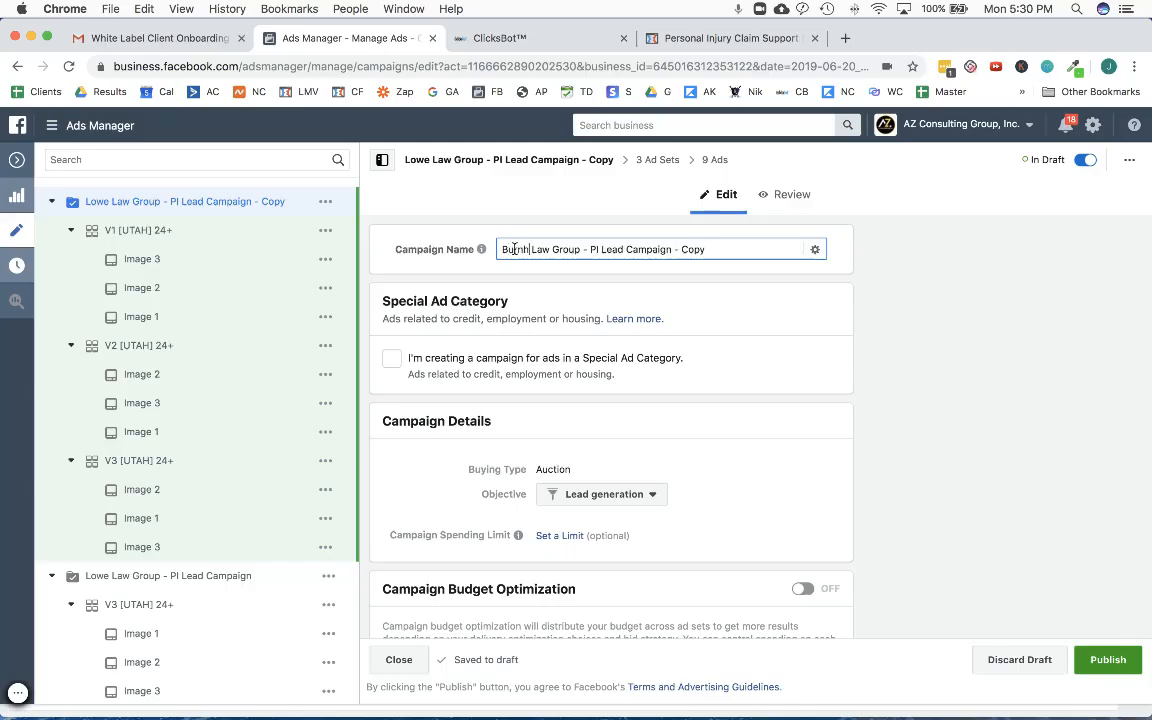
key("BackSpace")
key("BackSpace")
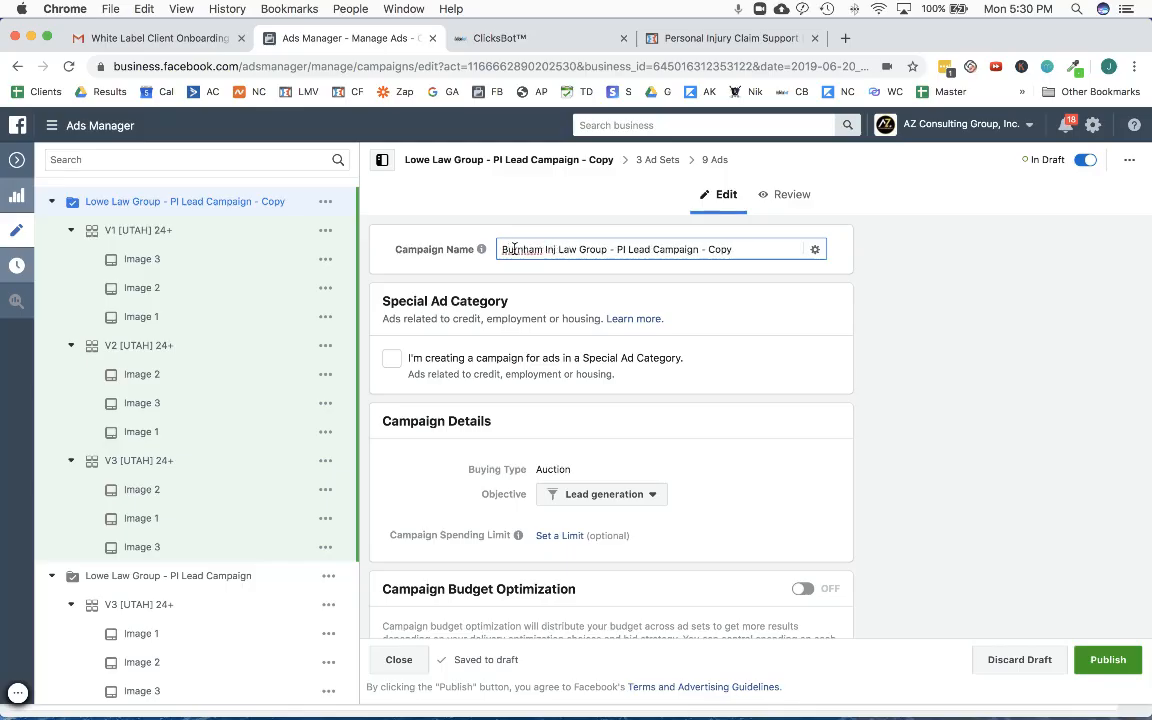
type("ury")
double_click(598, 249)
key("BackSpace")
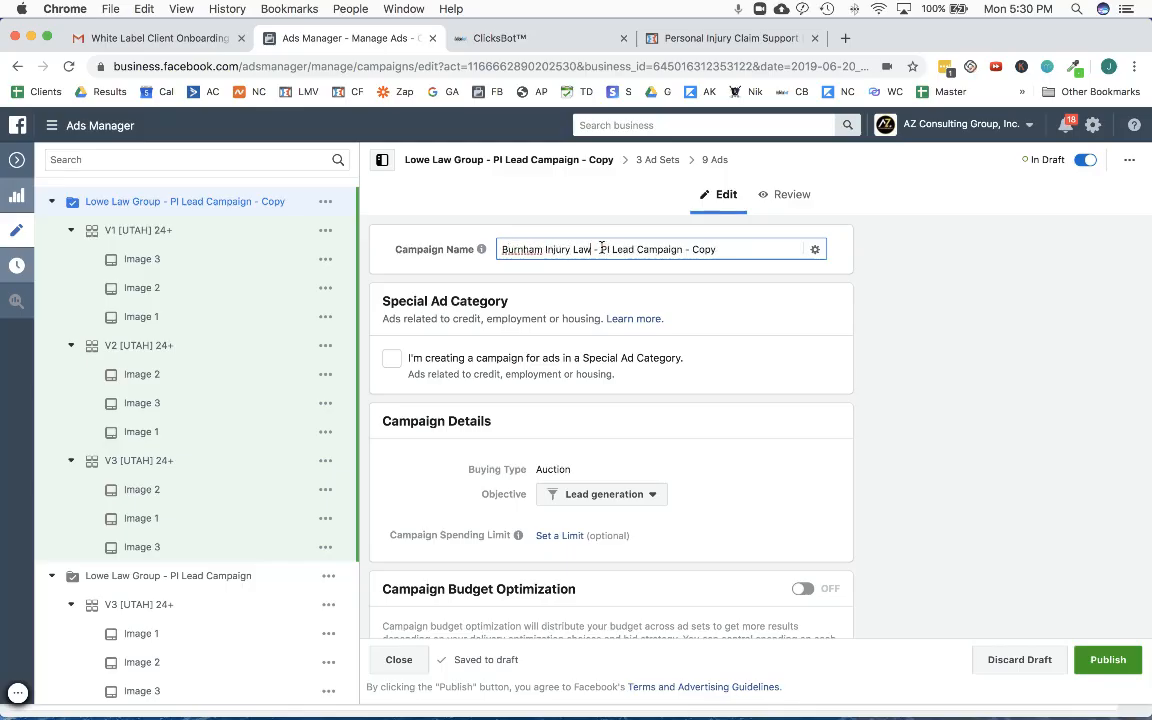
double_click(704, 251)
key("BackSpace")
key("BackSpace")
key("BackSpace")
scroll(438, 465, "down", 1)
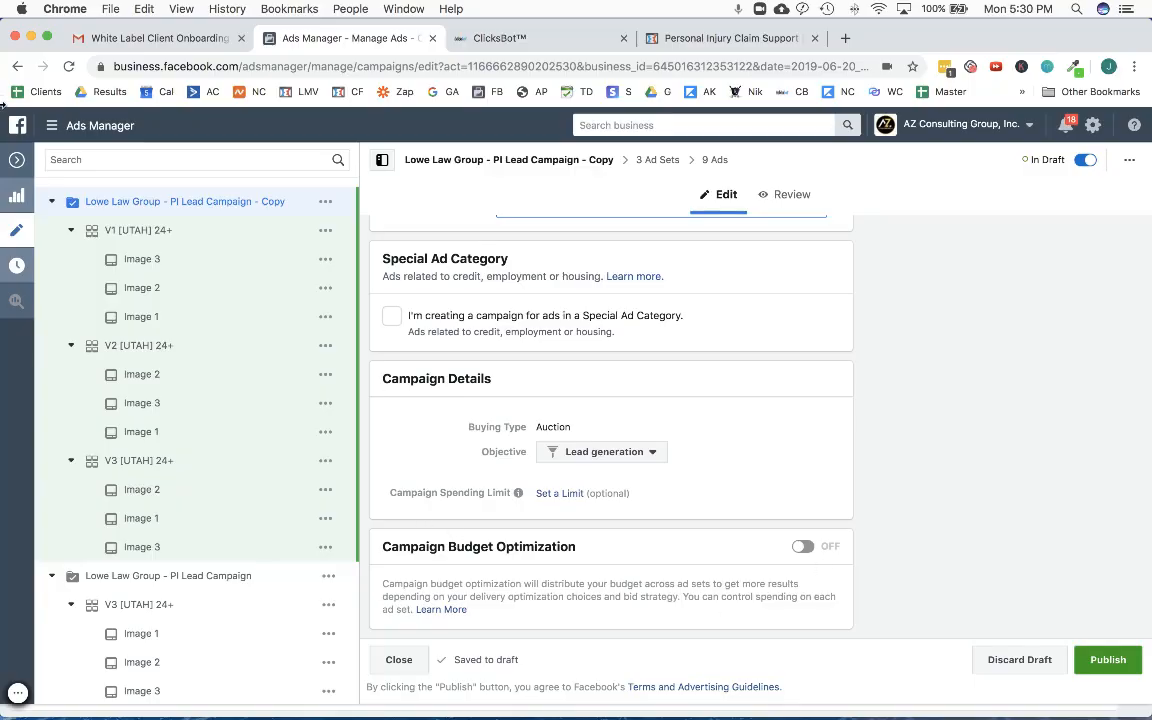
left_click(19, 161)
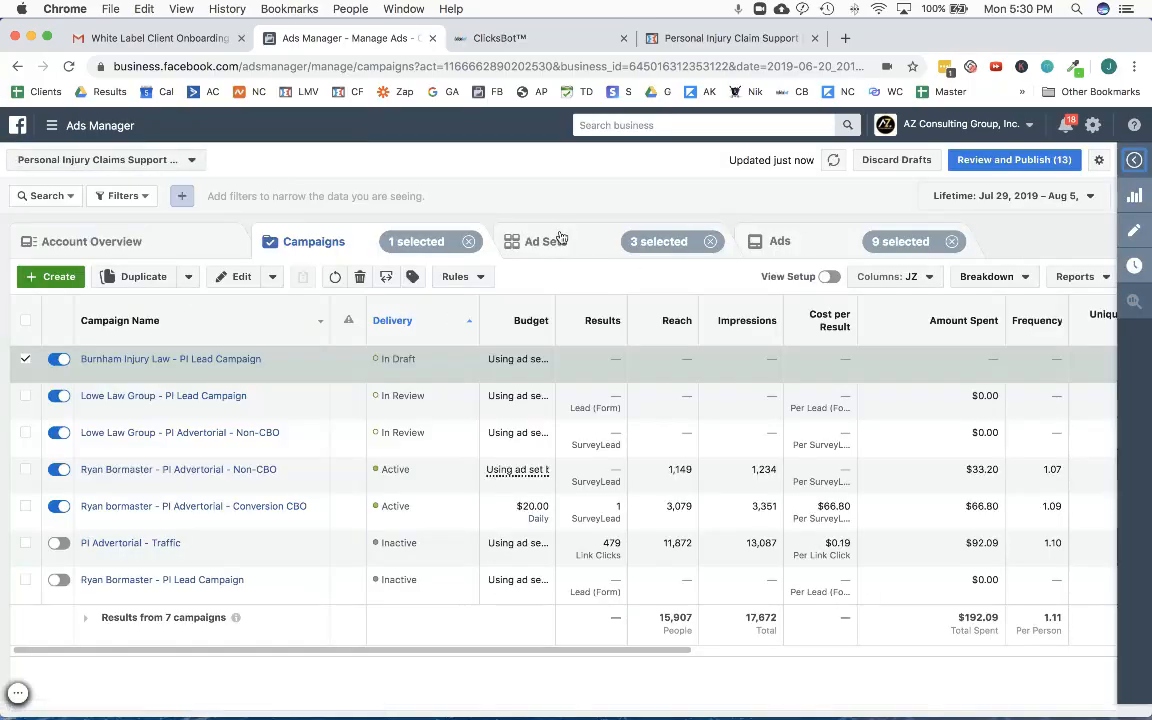
- Delete all ads belonging to the V2 and V3 [UTAH] 24+ ad sets of the Burnham Injury Law campaign
left_click(590, 249)
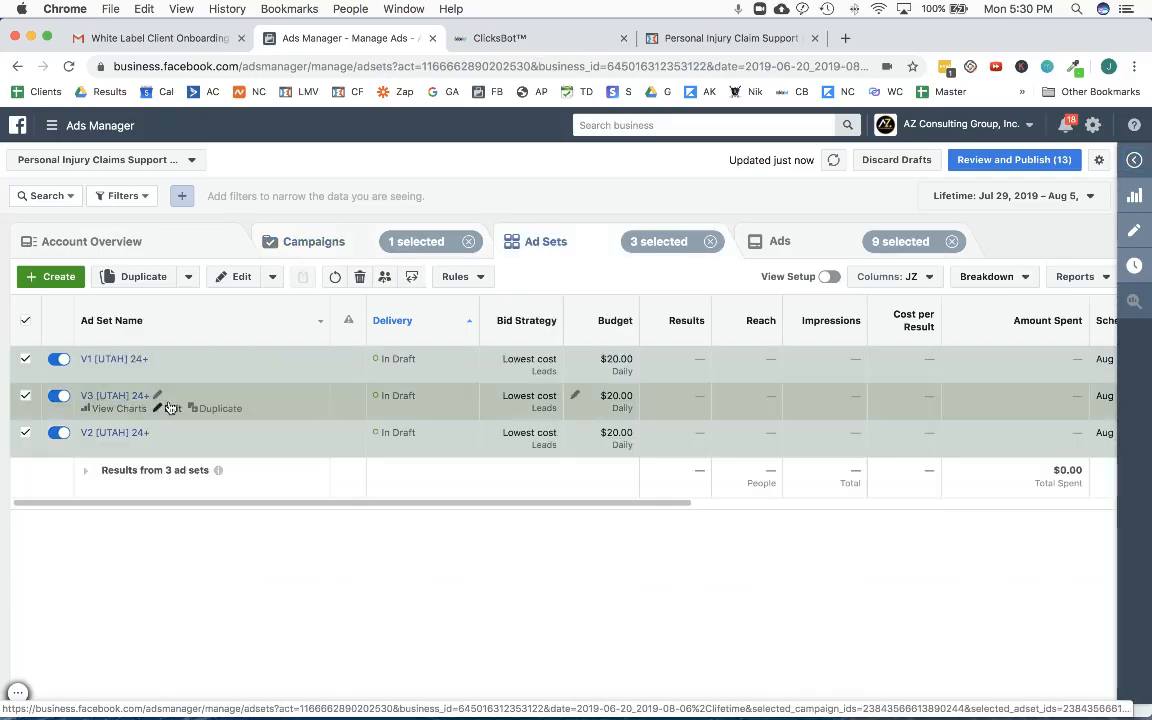
left_click(26, 362)
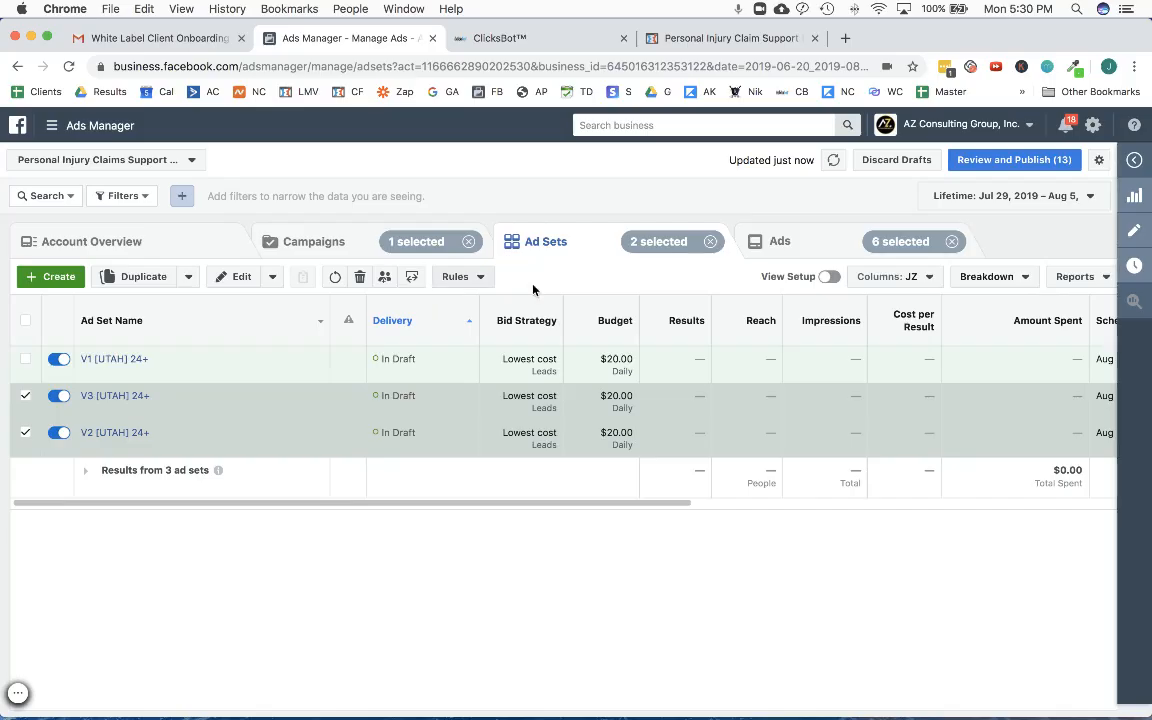
left_click(789, 230)
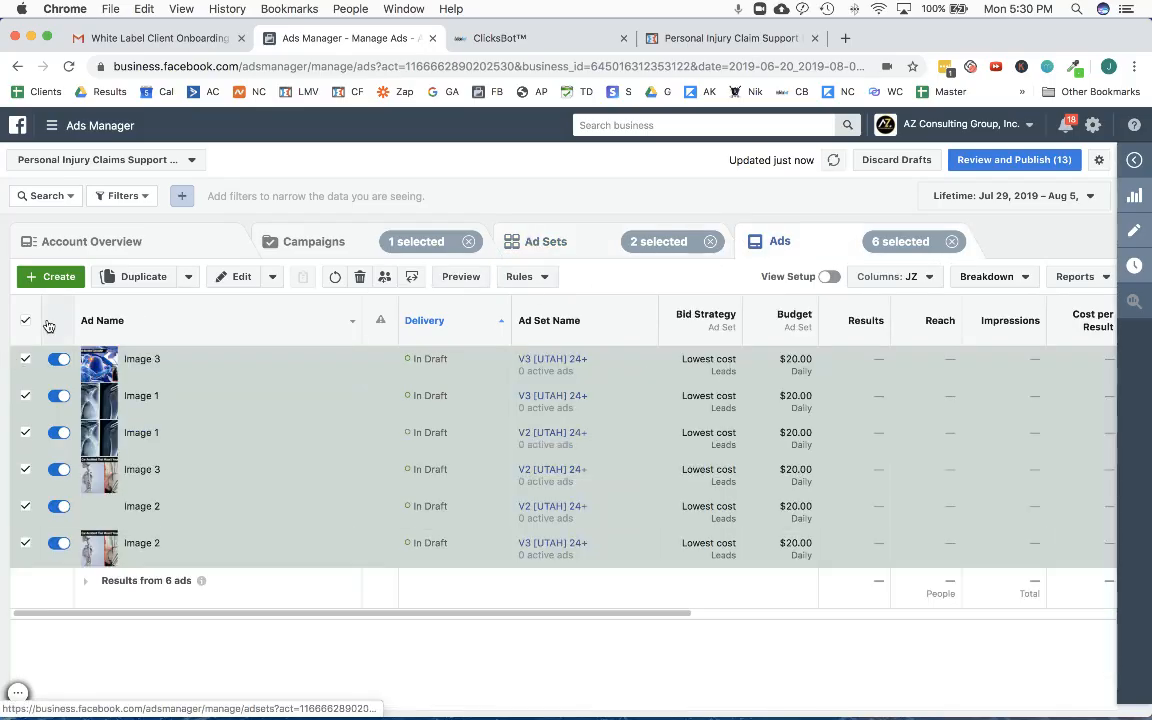
left_click(360, 277)
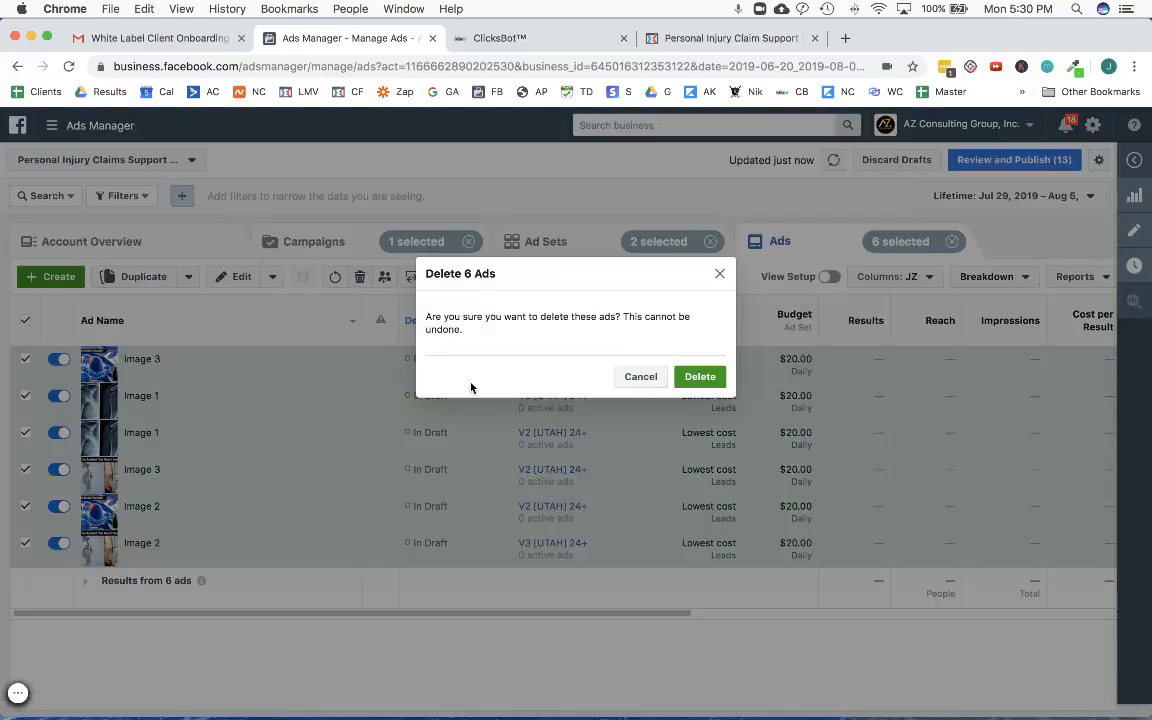
left_click(699, 382)
- Delete the V2 and V3 [UTAH] 24+ ad sets, keeping only V1 in the campaign
left_click(576, 253)
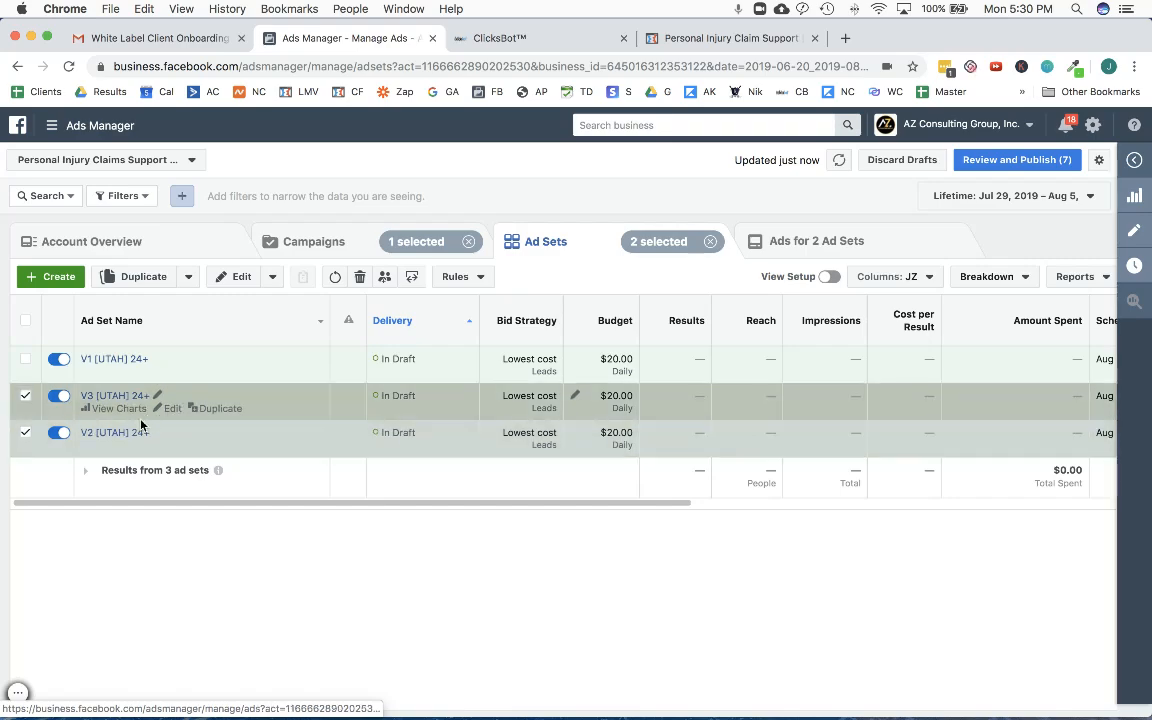
left_click(360, 278)
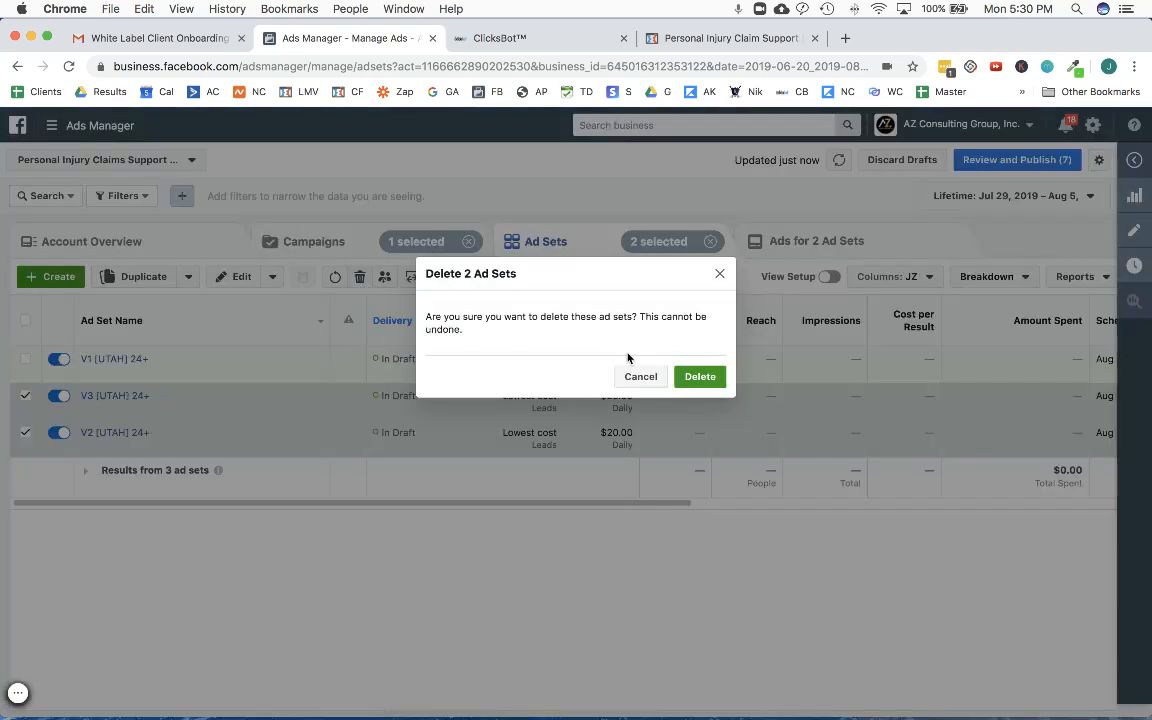
left_click(699, 377)
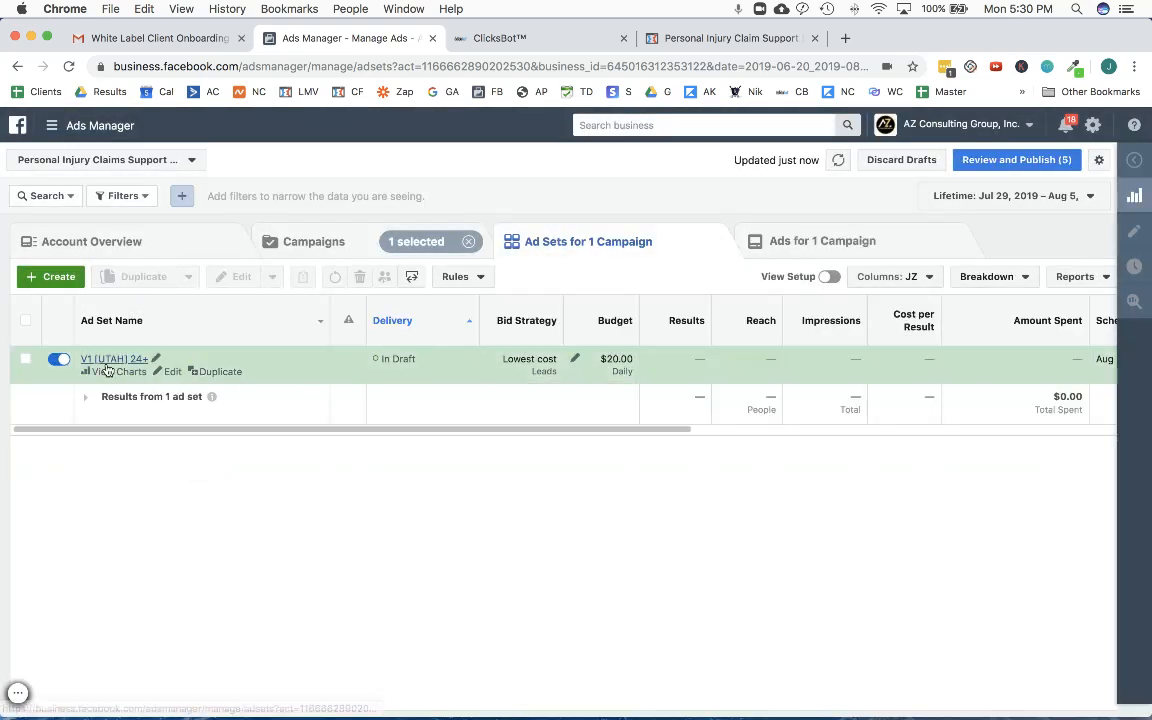
- Open the remaining V1 ad set for editing and rename it as "V1 [Colorado] 24+"
left_click(173, 371)
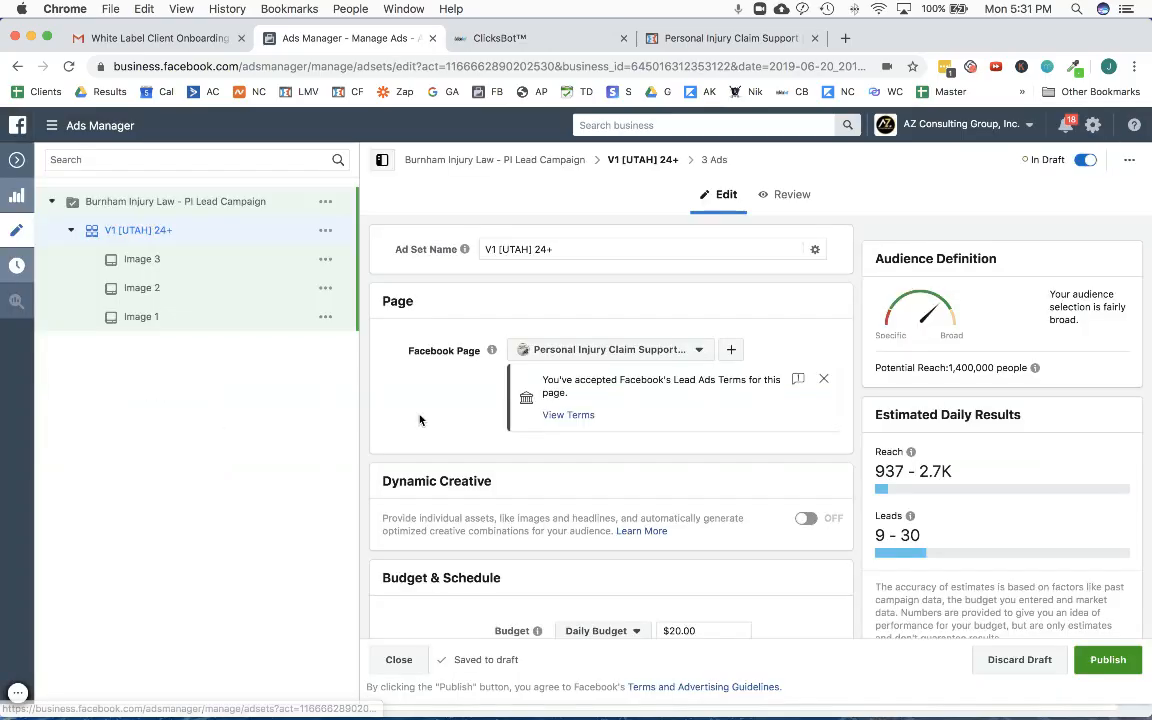
double_click(509, 249)
type("Colorado")
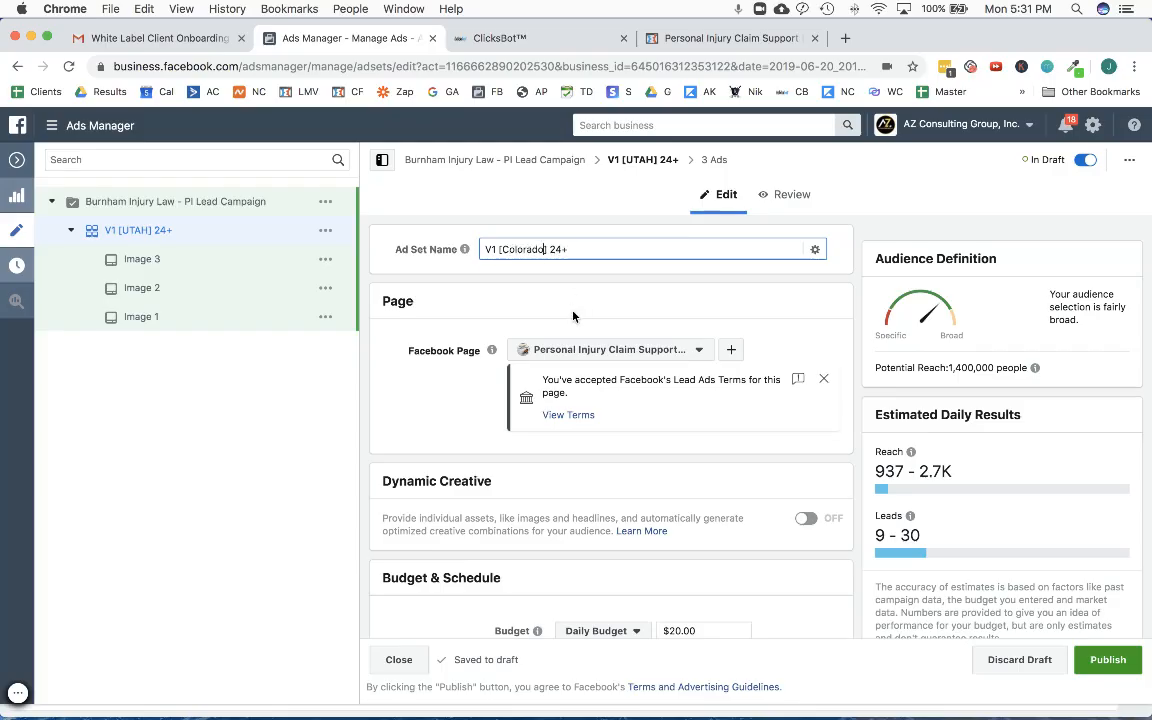
- Add the state of Colorado, United States, to the ad set's audience locations and remove Utah
scroll(548, 368, "down", 5)
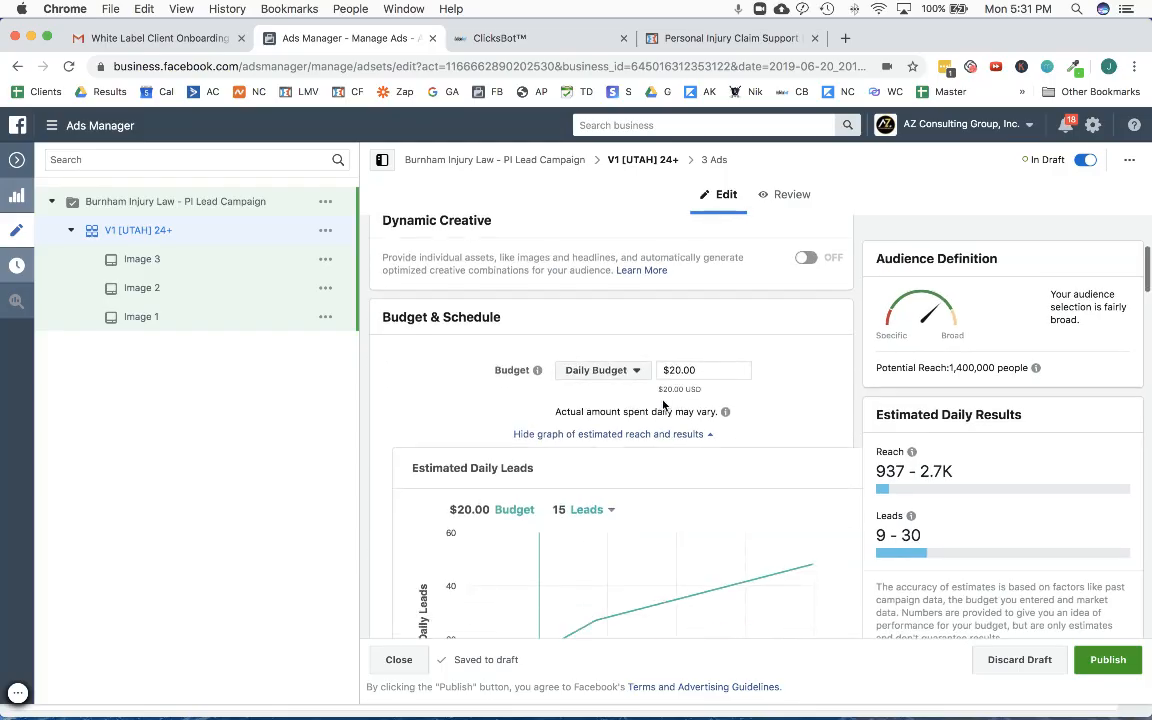
scroll(660, 403, "down", 10)
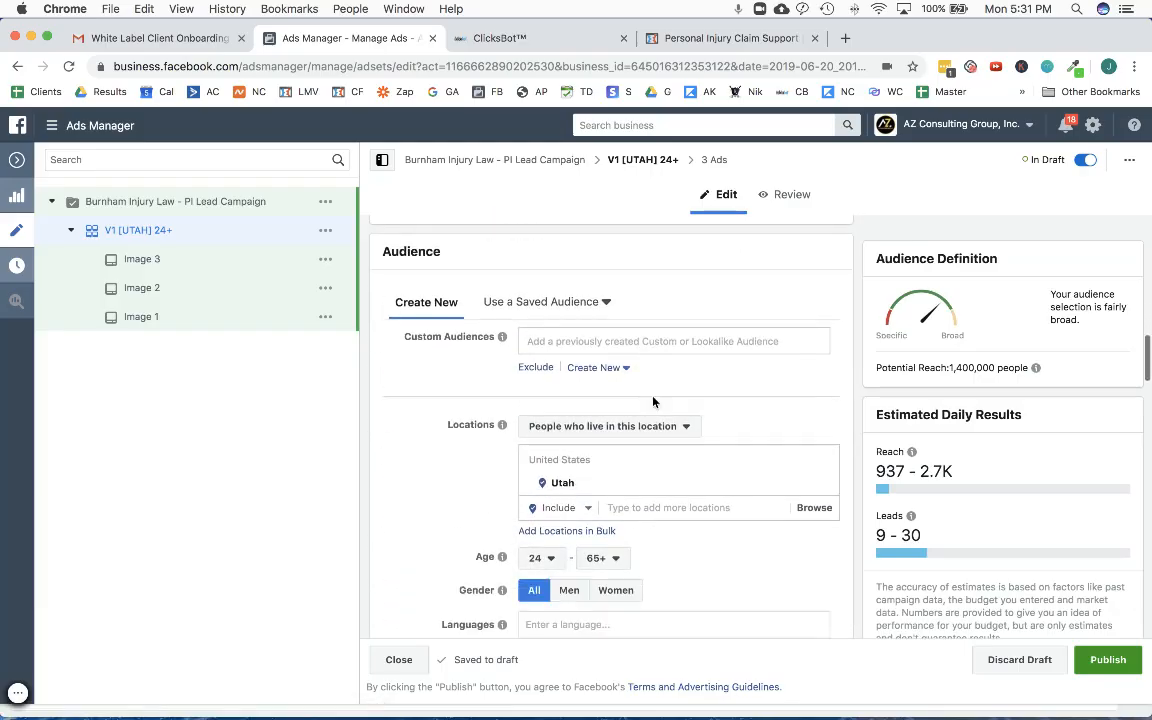
scroll(653, 401, "down", 3)
left_click(650, 383)
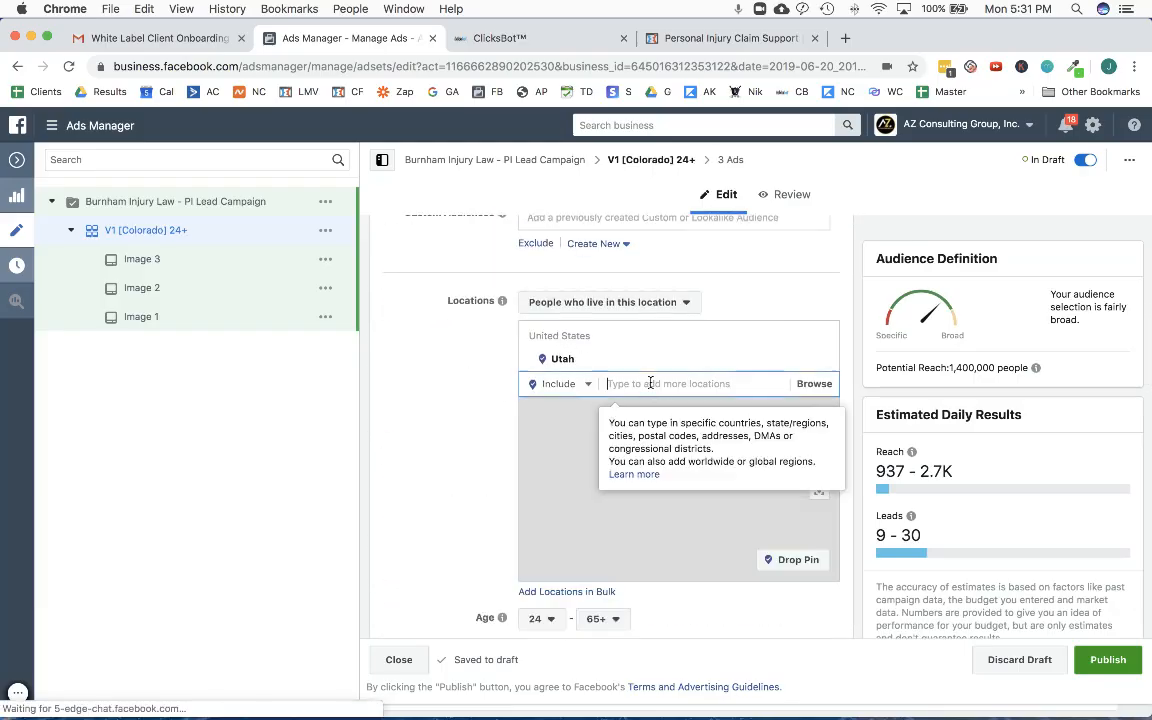
type("colorado")
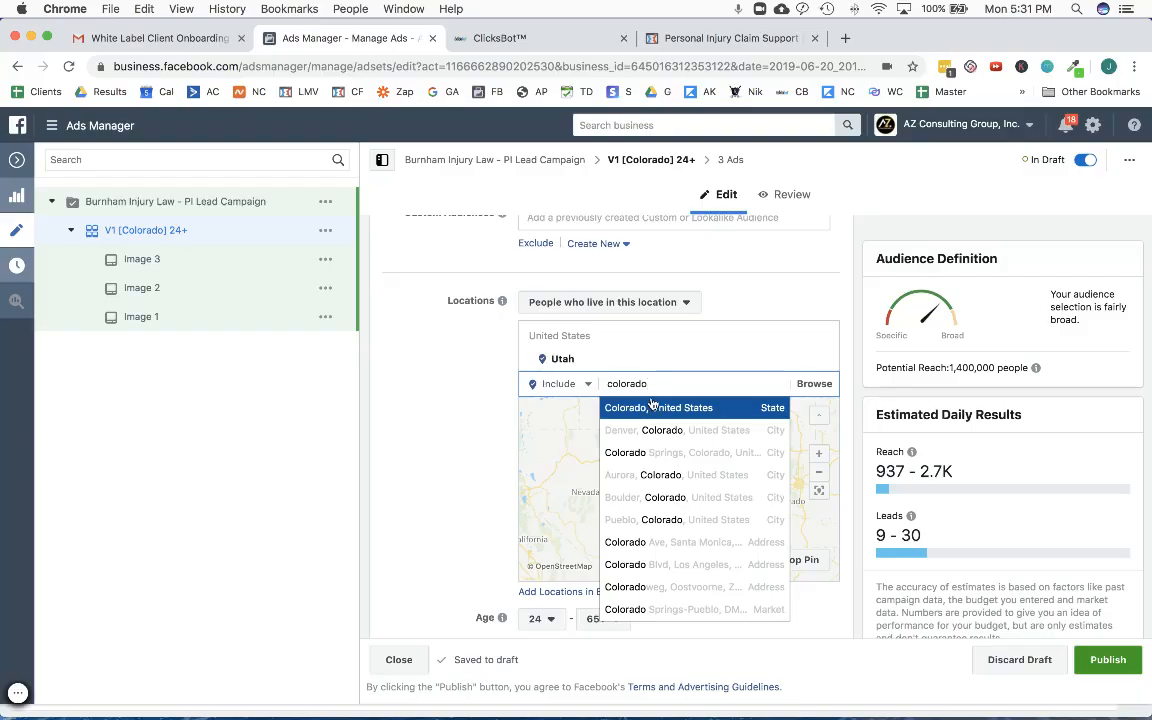
left_click(651, 408)
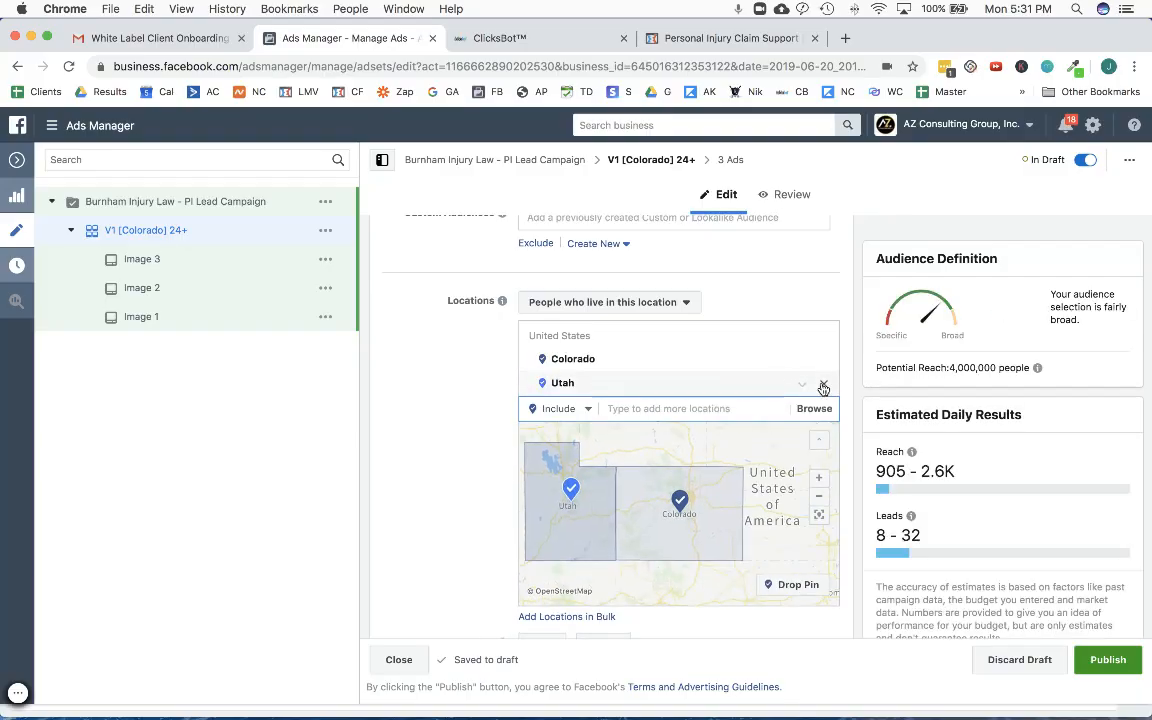
left_click(822, 381)
- Review the ad set's age, gender, excluded job titles, and device and platform placement settings
scroll(445, 417, "down", 5)
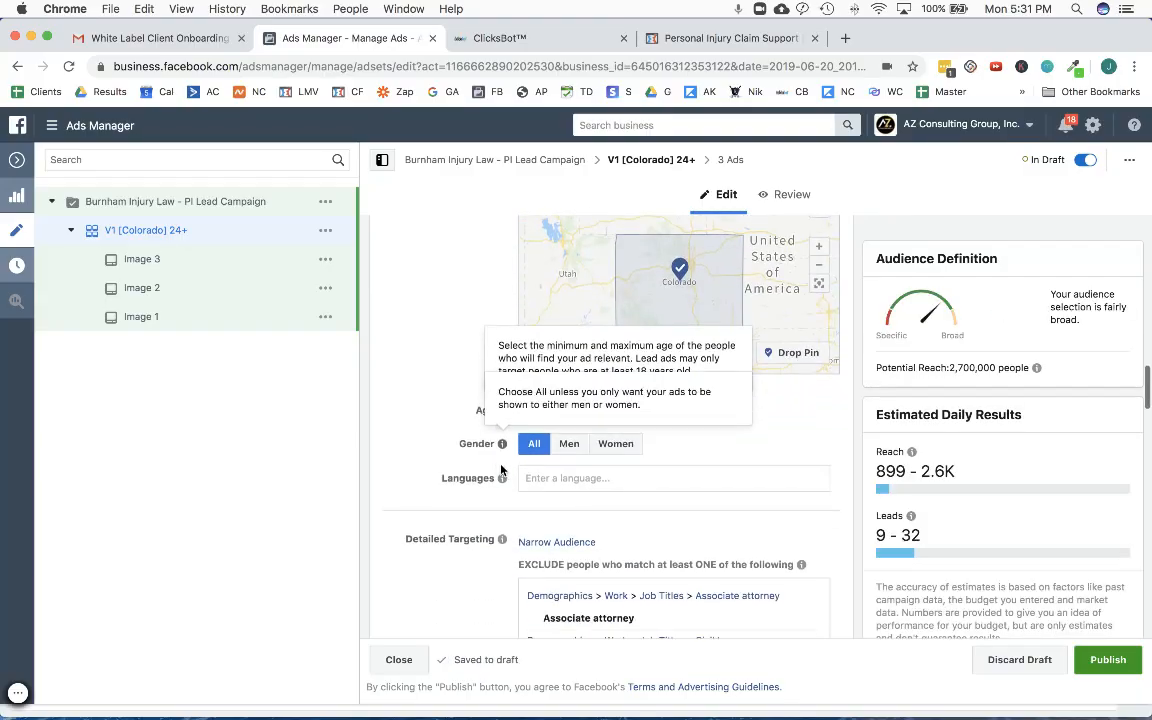
scroll(478, 459, "down", 6)
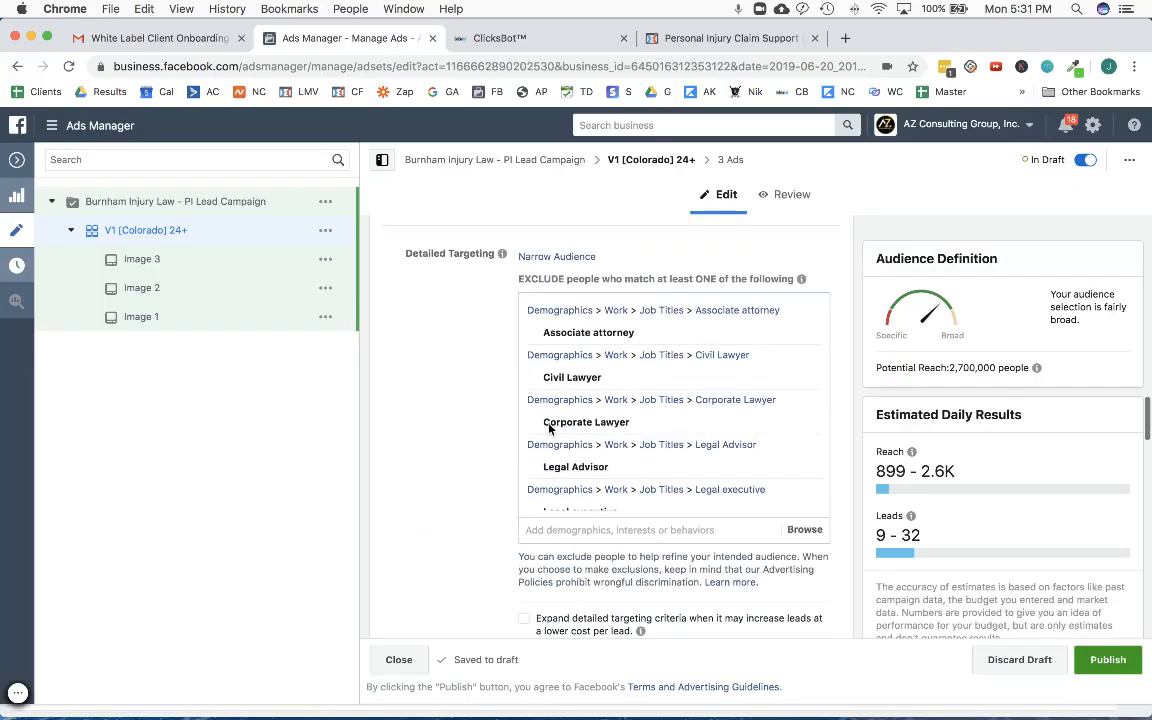
scroll(615, 400, "down", 5)
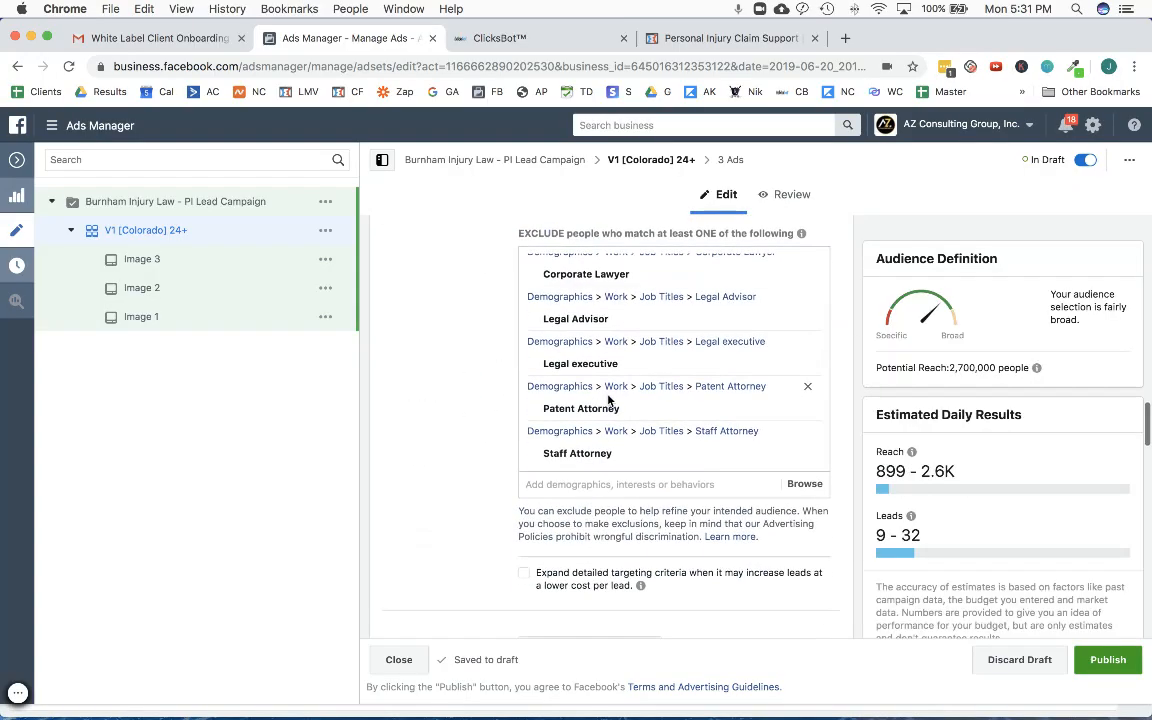
scroll(504, 408, "up", 3)
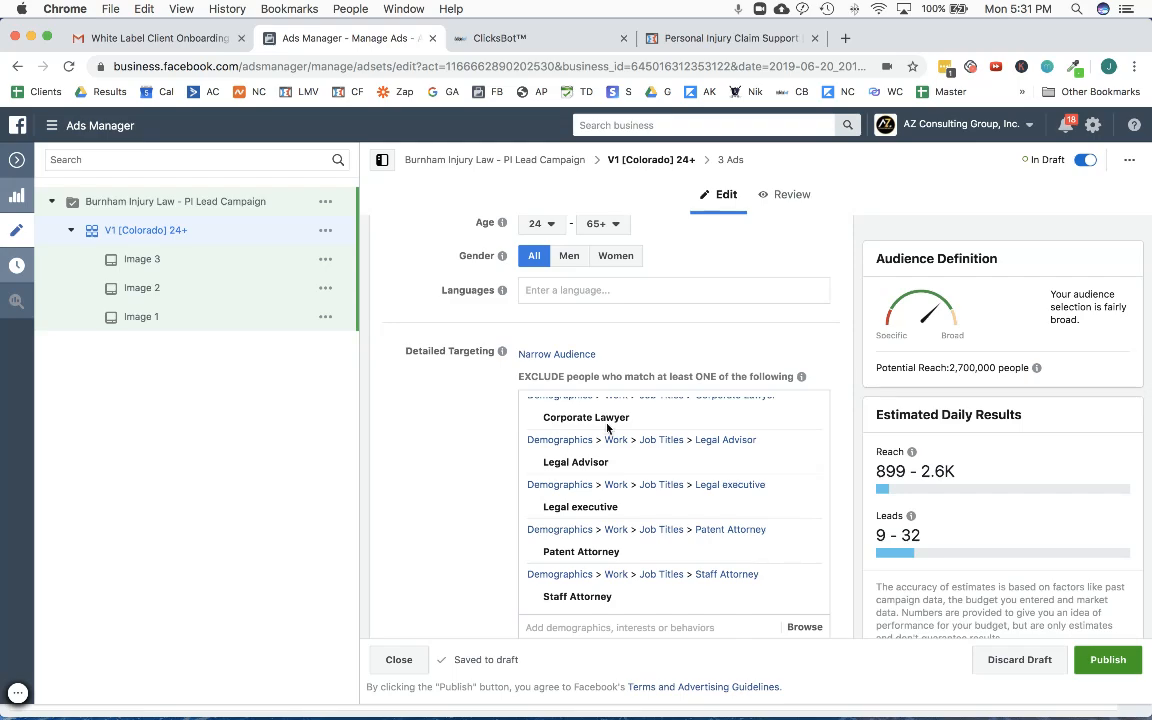
mouse_move(635, 428)
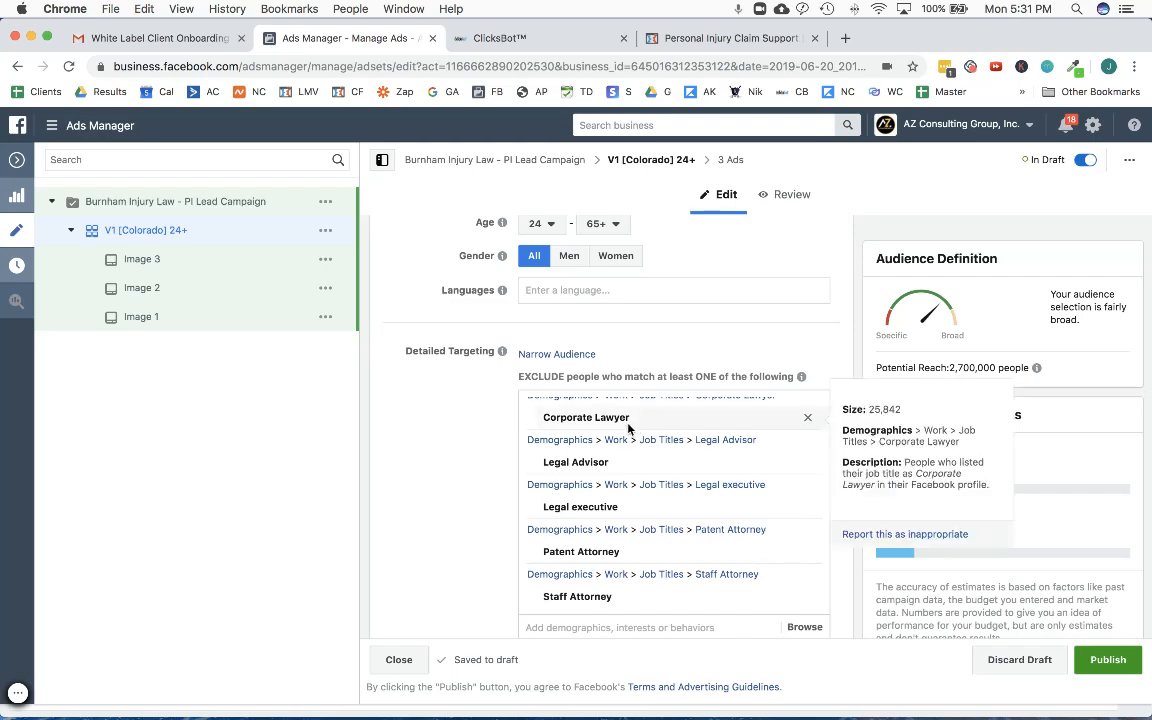
scroll(455, 432, "down", 10)
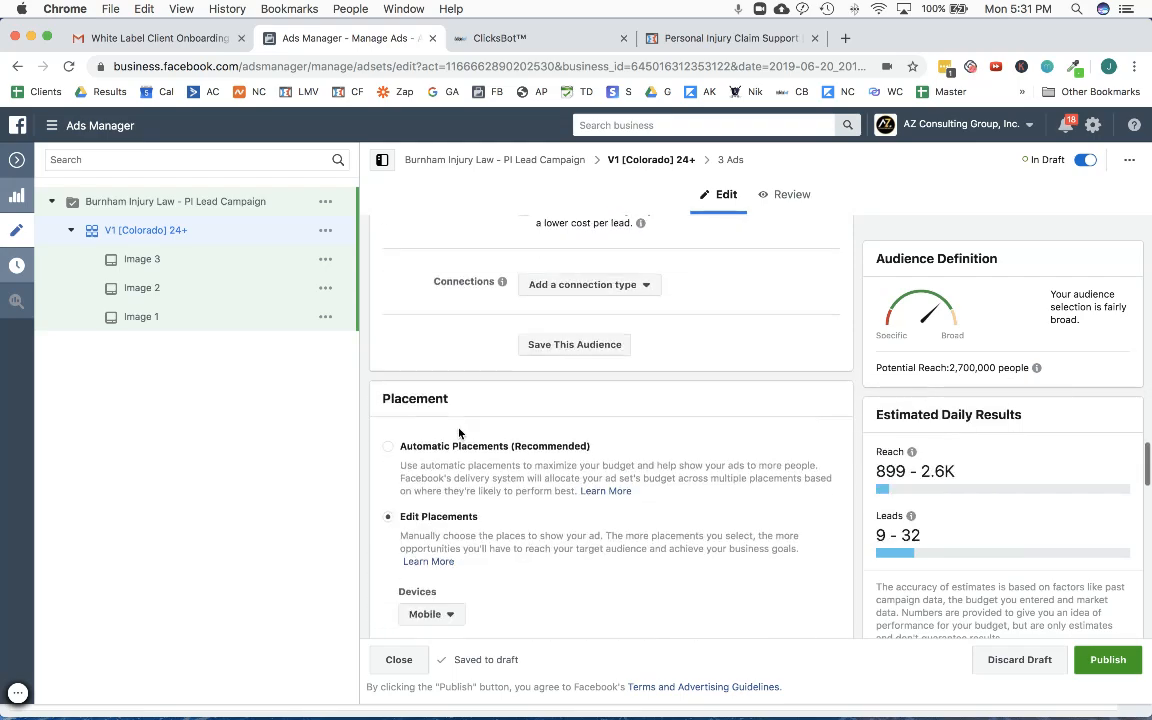
scroll(459, 432, "down", 4)
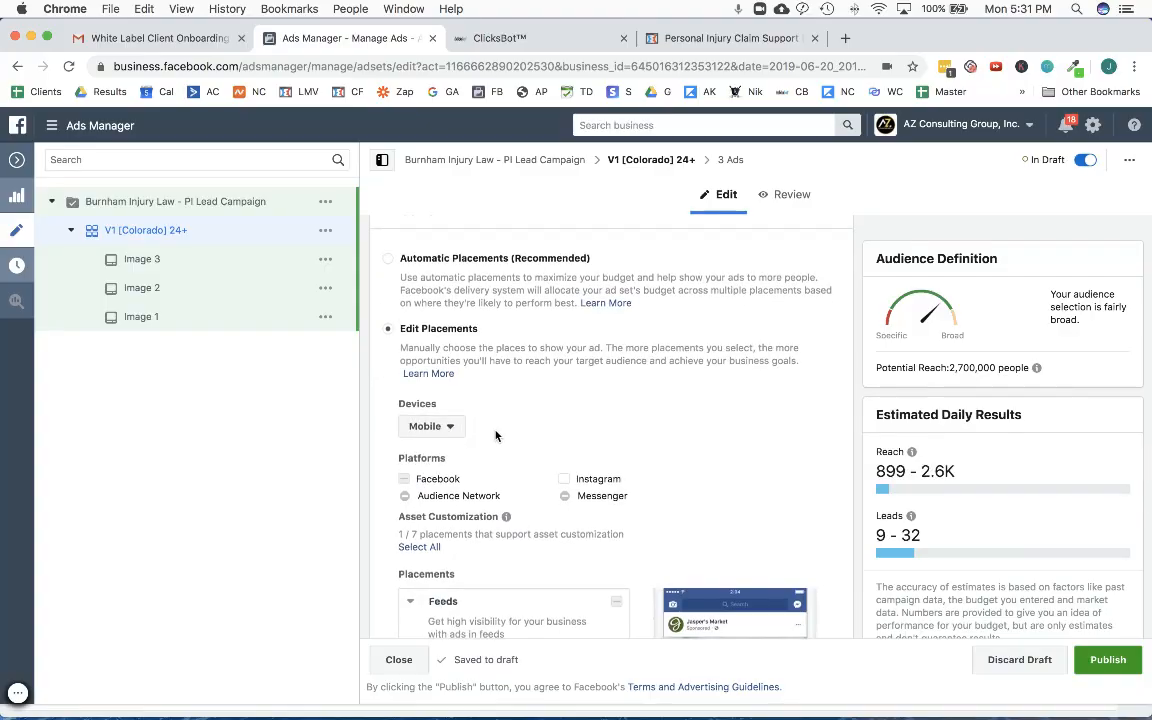
scroll(495, 435, "up", 1)
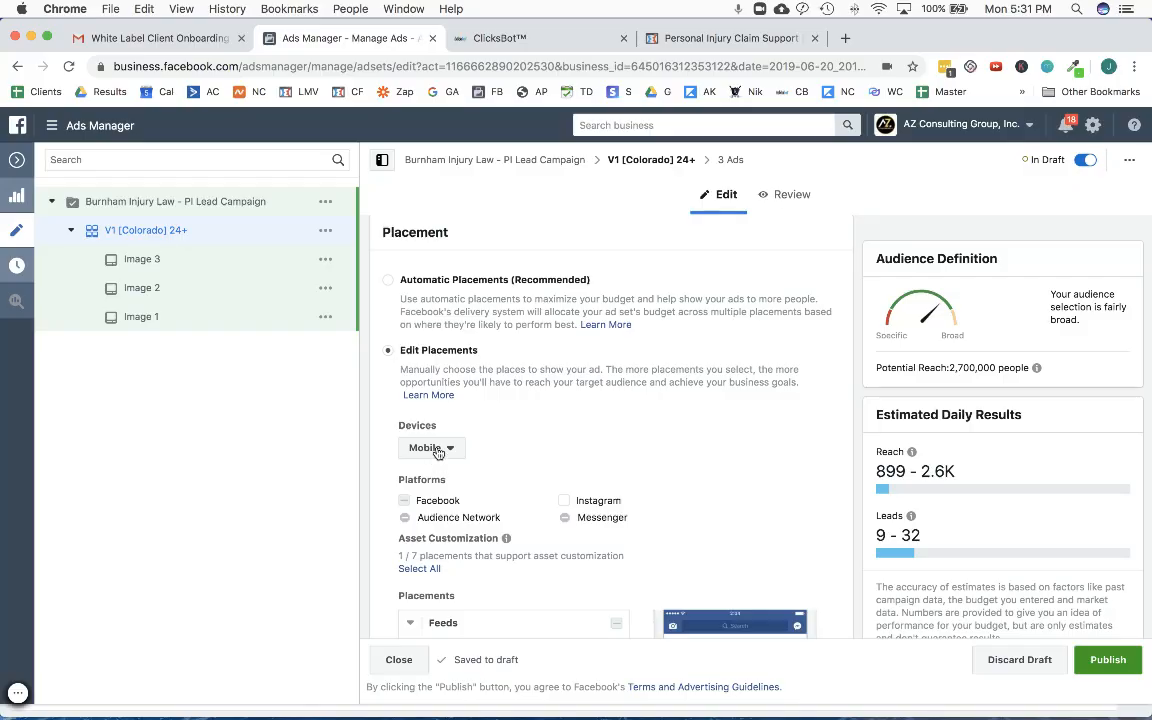
scroll(437, 450, "down", 3)
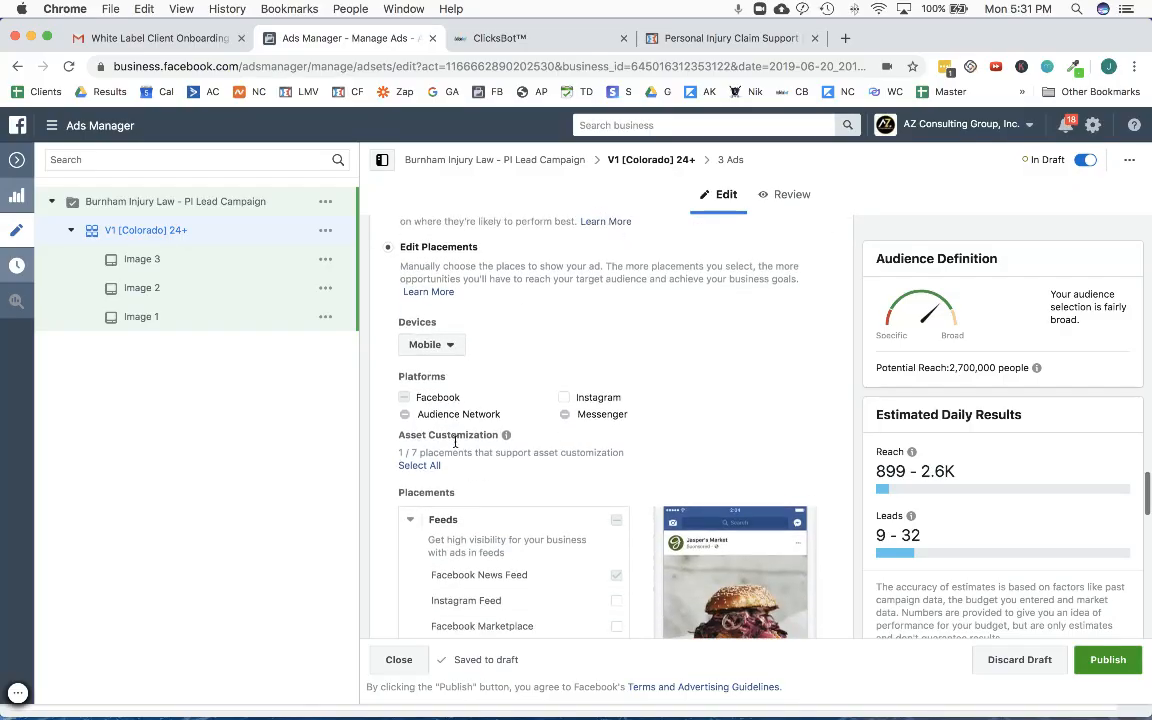
- Review the ad set's placement selections and its optimization and delivery settings
scroll(455, 440, "down", 2)
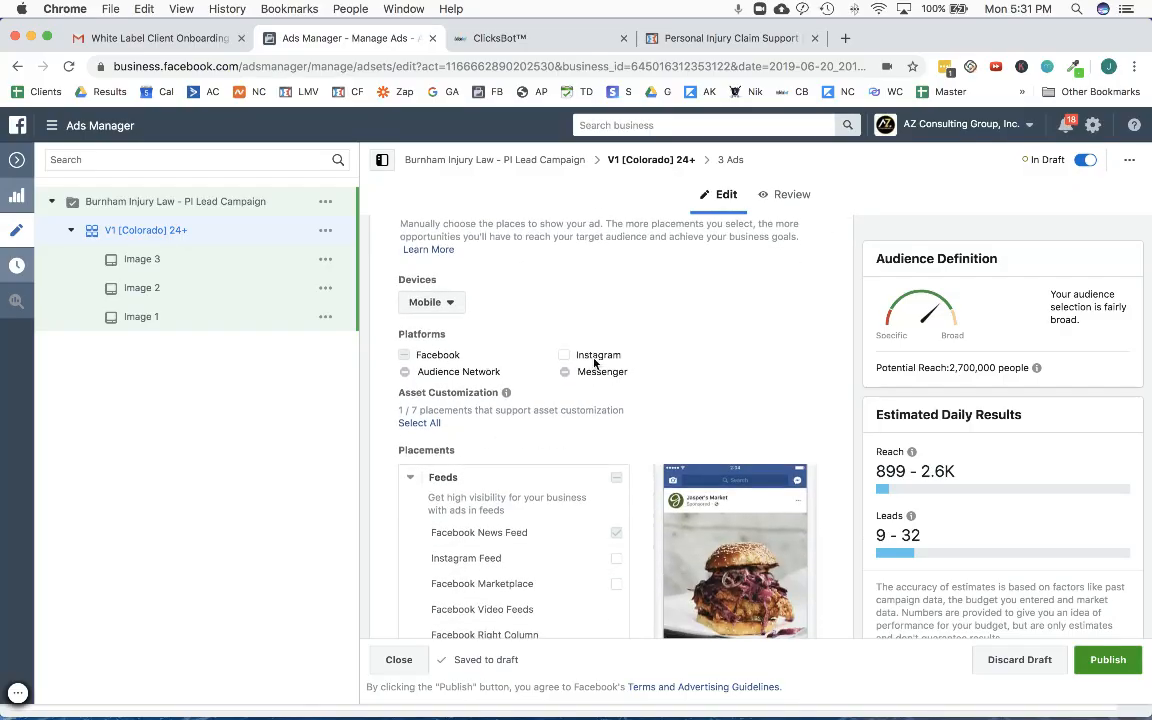
scroll(609, 527, "down", 2)
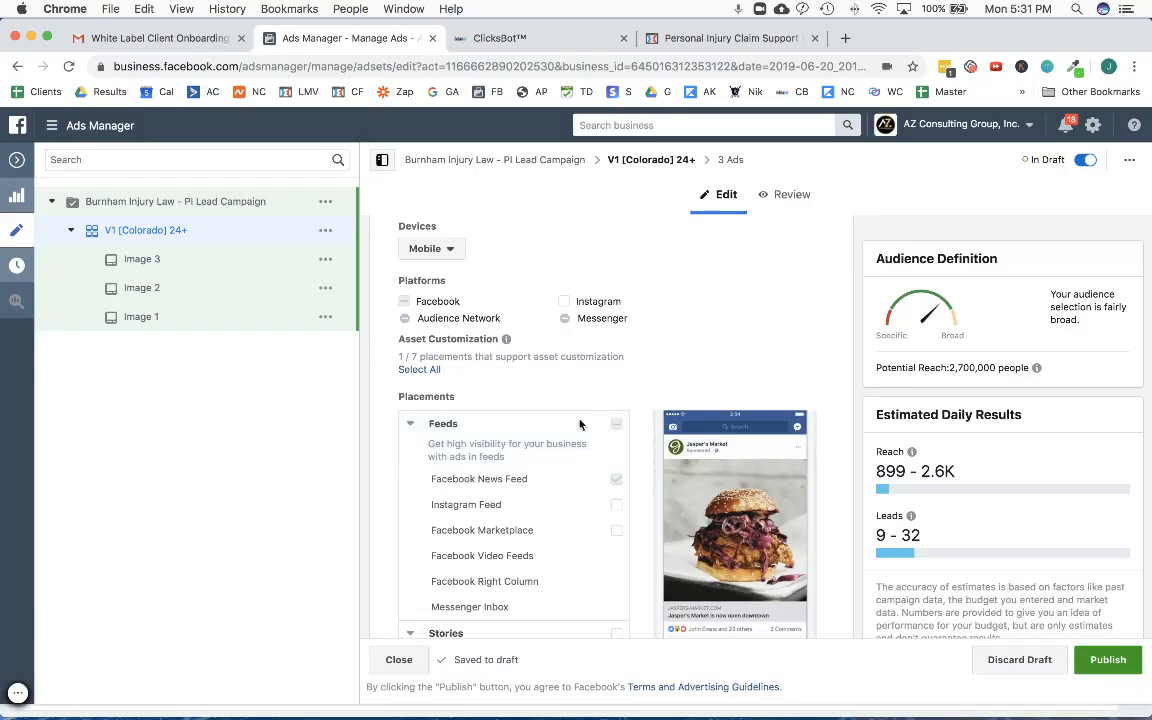
scroll(605, 418, "down", 3)
scroll(614, 444, "down", 10)
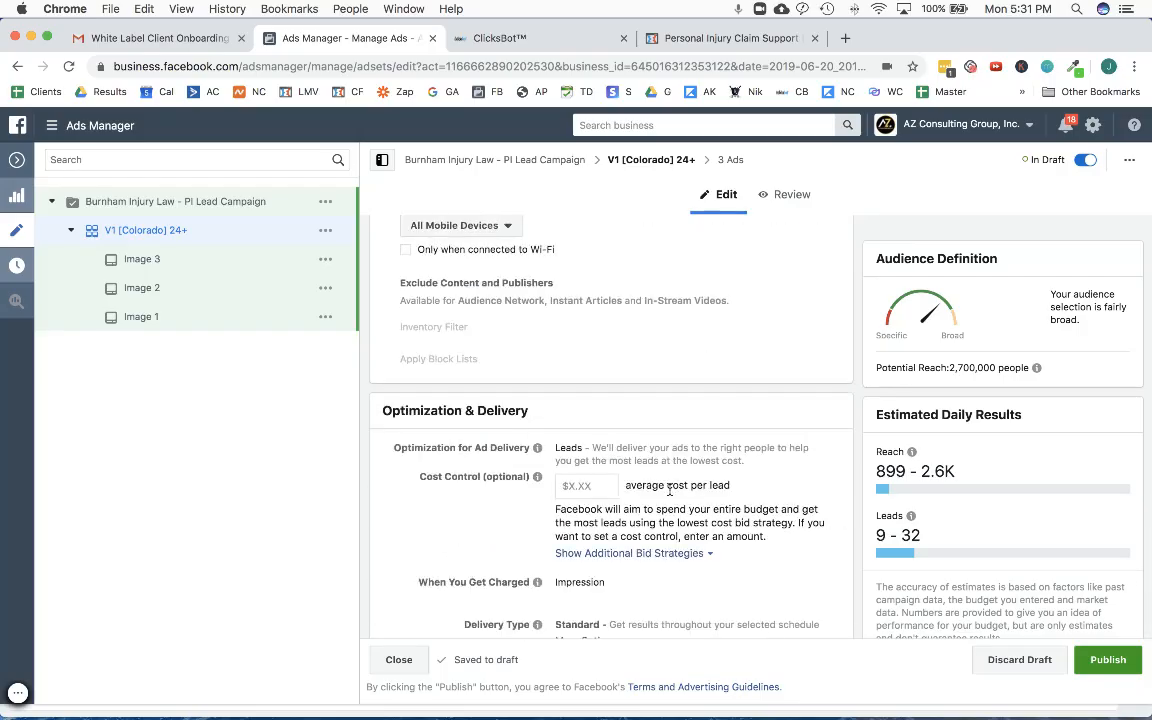
scroll(662, 470, "down", 1)
scroll(662, 470, "up", 10)
scroll(740, 526, "up", 15)
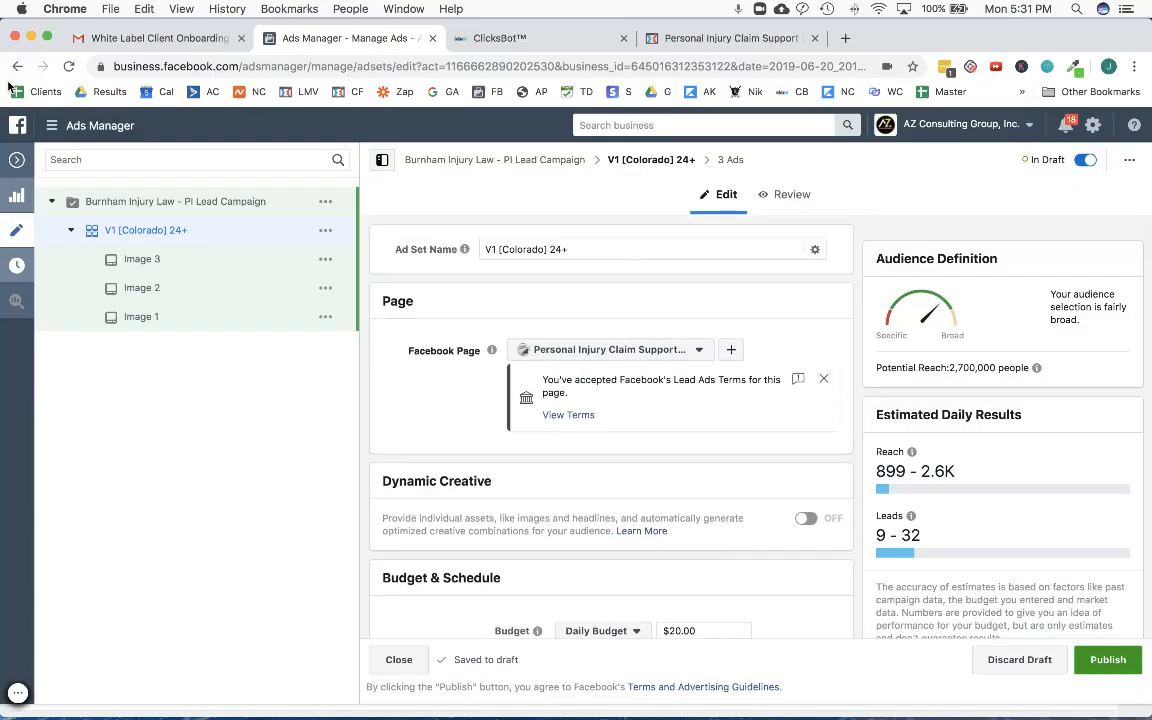
- Leave the ad set editor and open the Image 1 ad of the Colorado ad set for editing
left_click(16, 160)
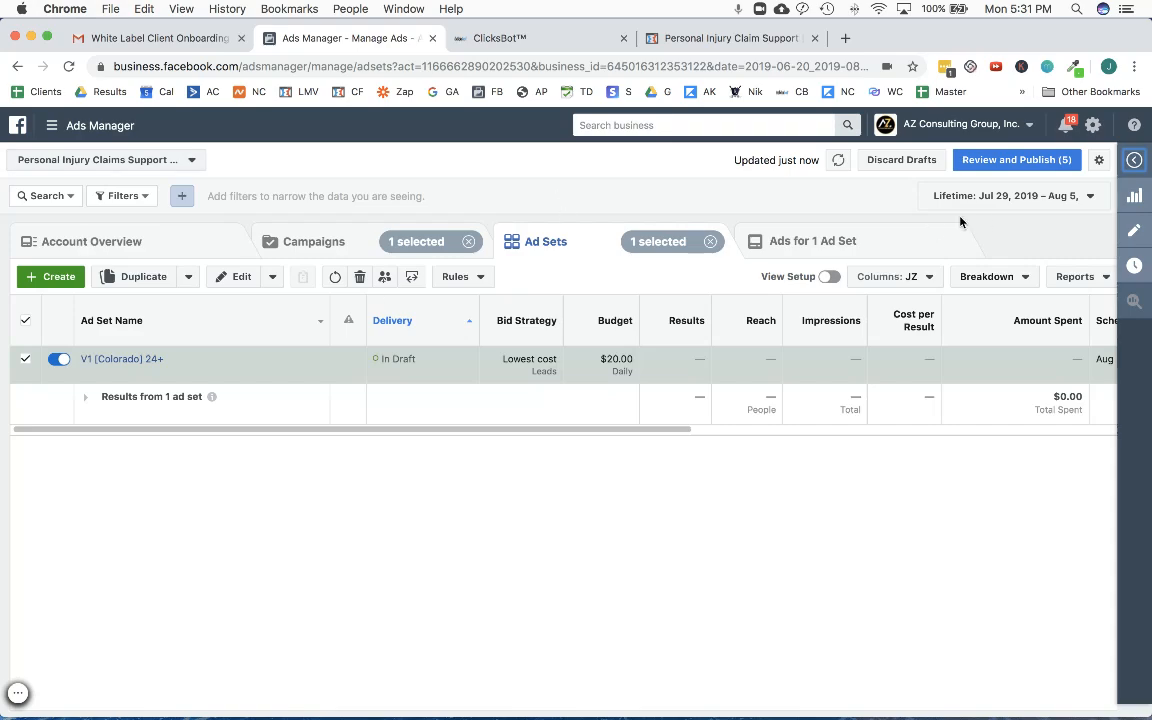
left_click(810, 240)
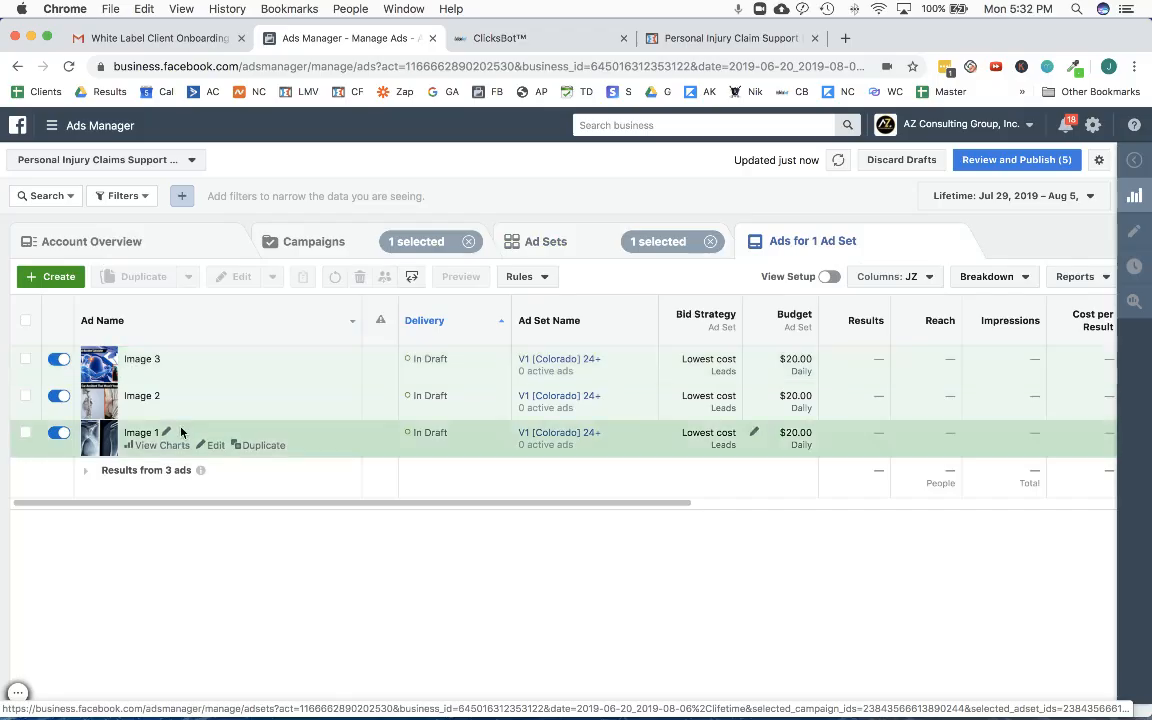
left_click(216, 445)
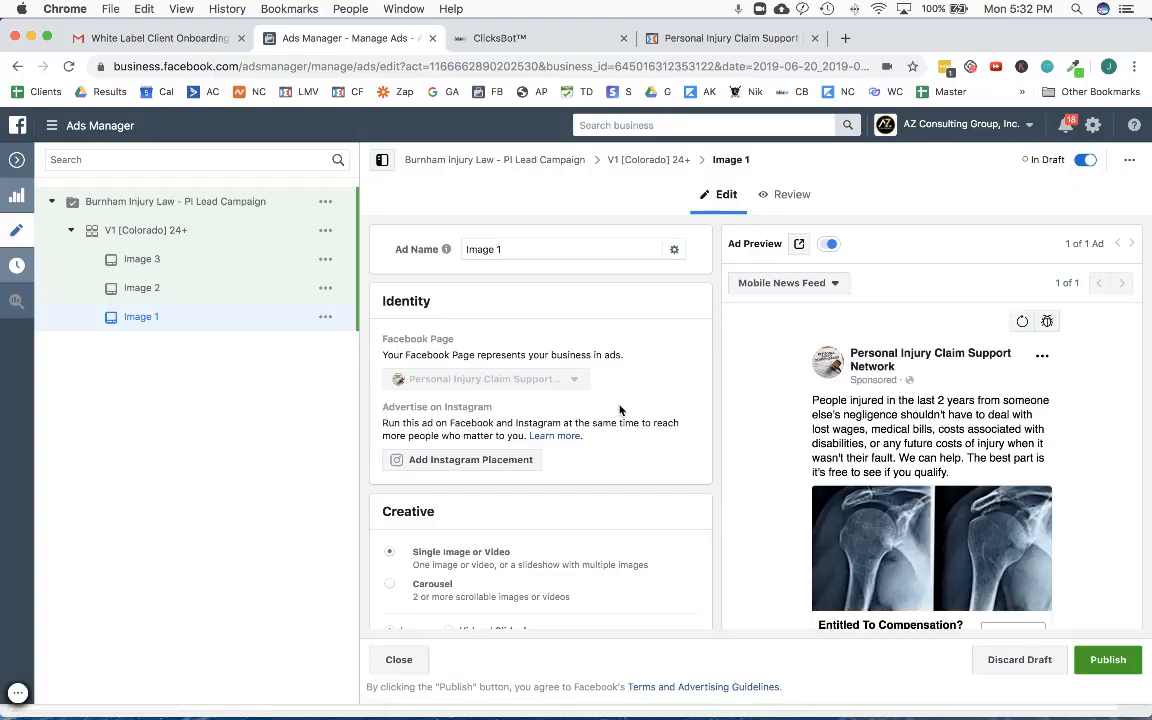
- Create a new lead form for the Image 1 ad by duplicating the existing Lowe Law Group form
scroll(616, 410, "down", 3)
scroll(842, 416, "down", 2)
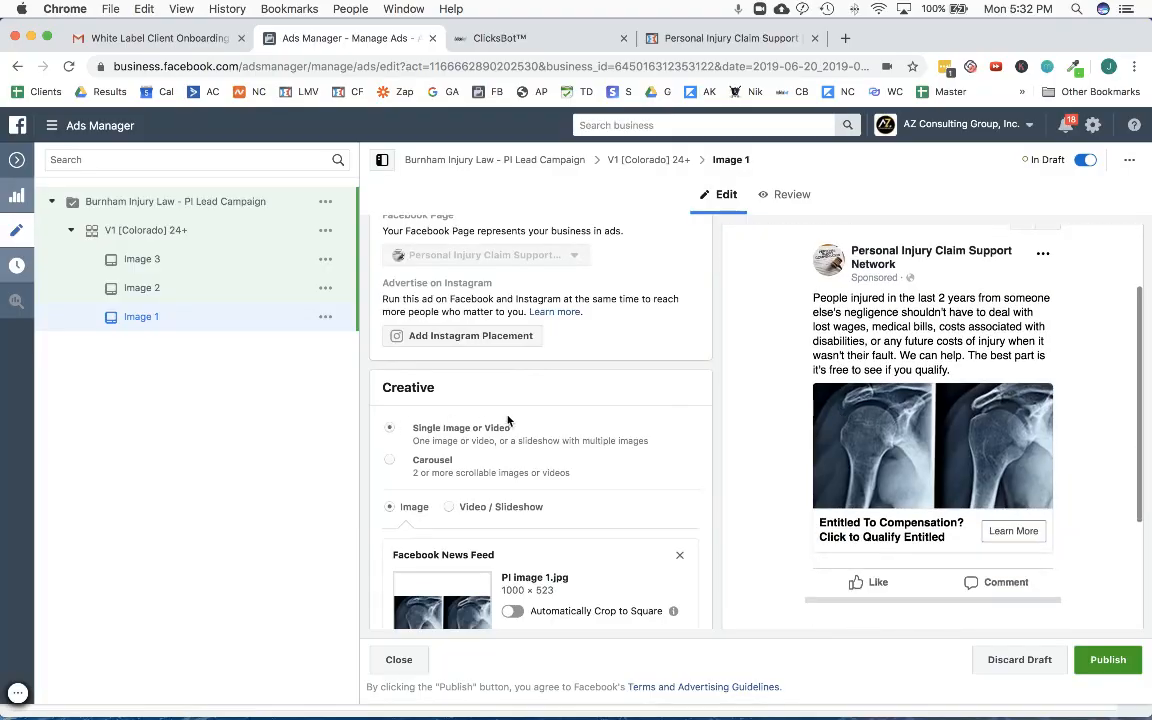
scroll(508, 420, "down", 5)
scroll(510, 420, "down", 5)
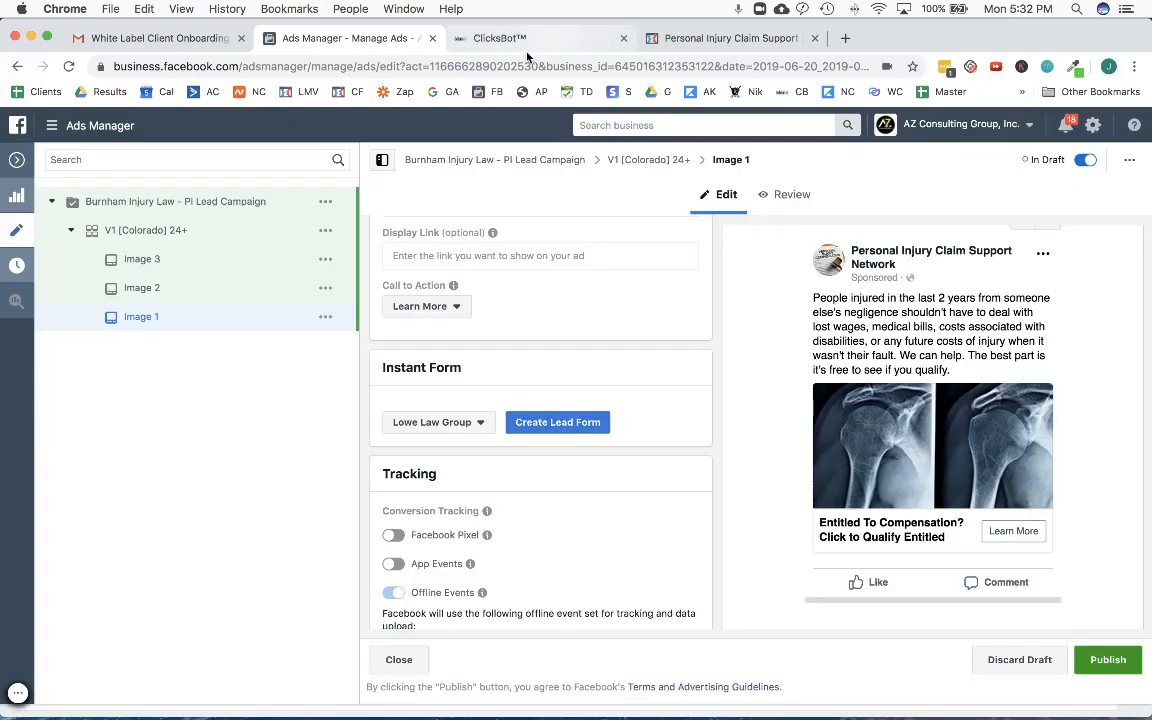
left_click(558, 422)
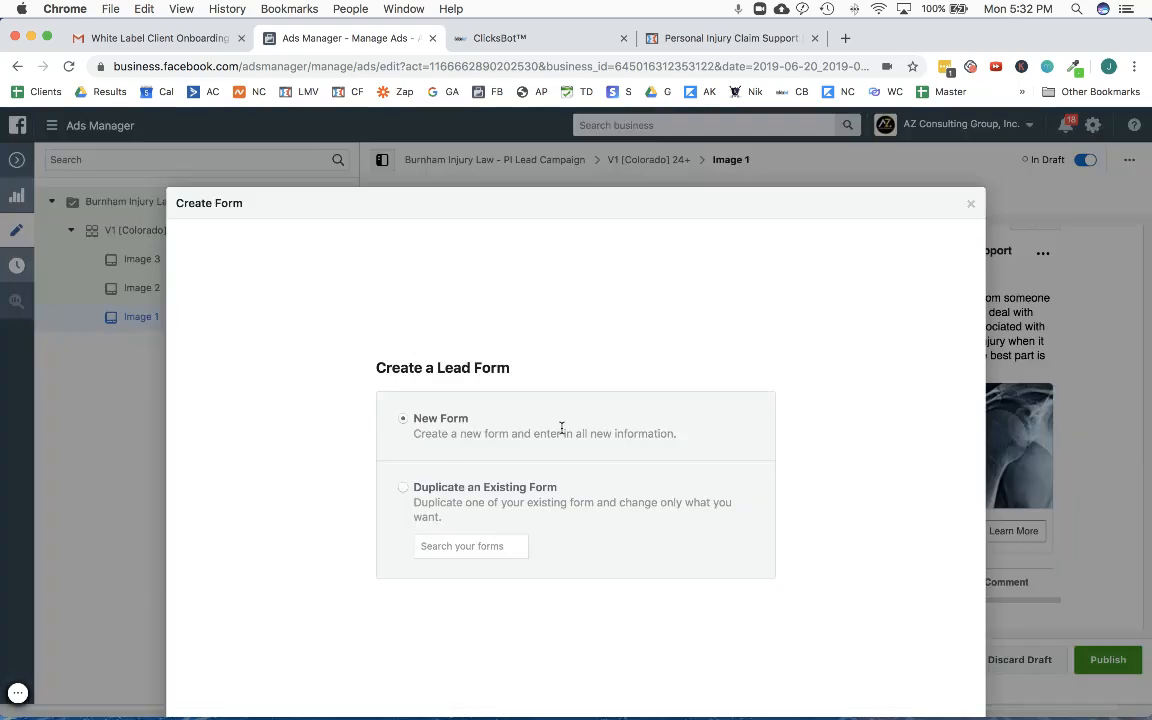
left_click(402, 488)
left_click(450, 545)
left_click(471, 584)
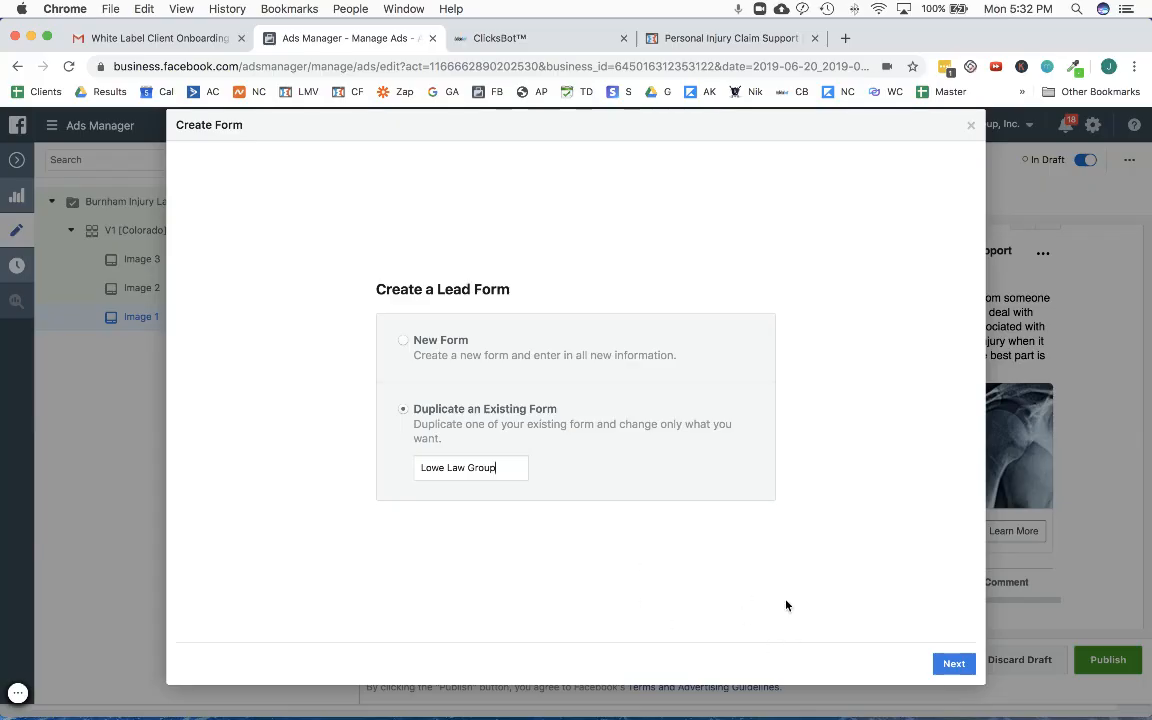
left_click(954, 663)
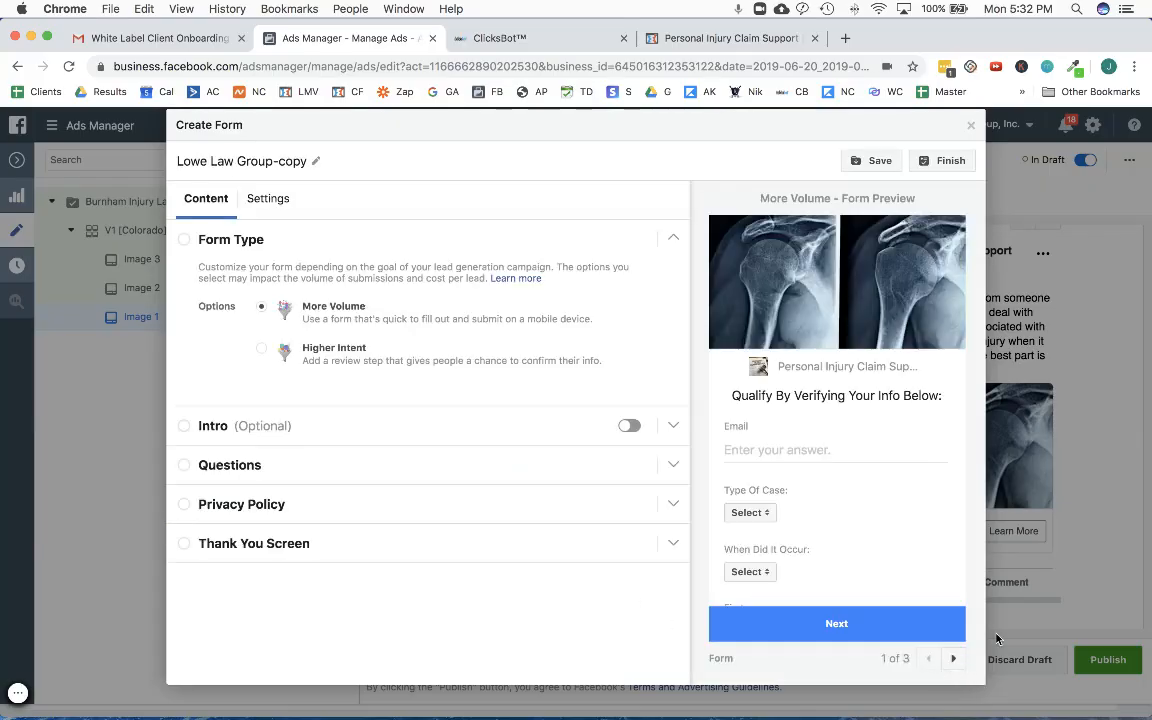
- Rename the duplicated form as "Burnham Injury Law - Lead Form"
triple_click(240, 162)
type("Burn")
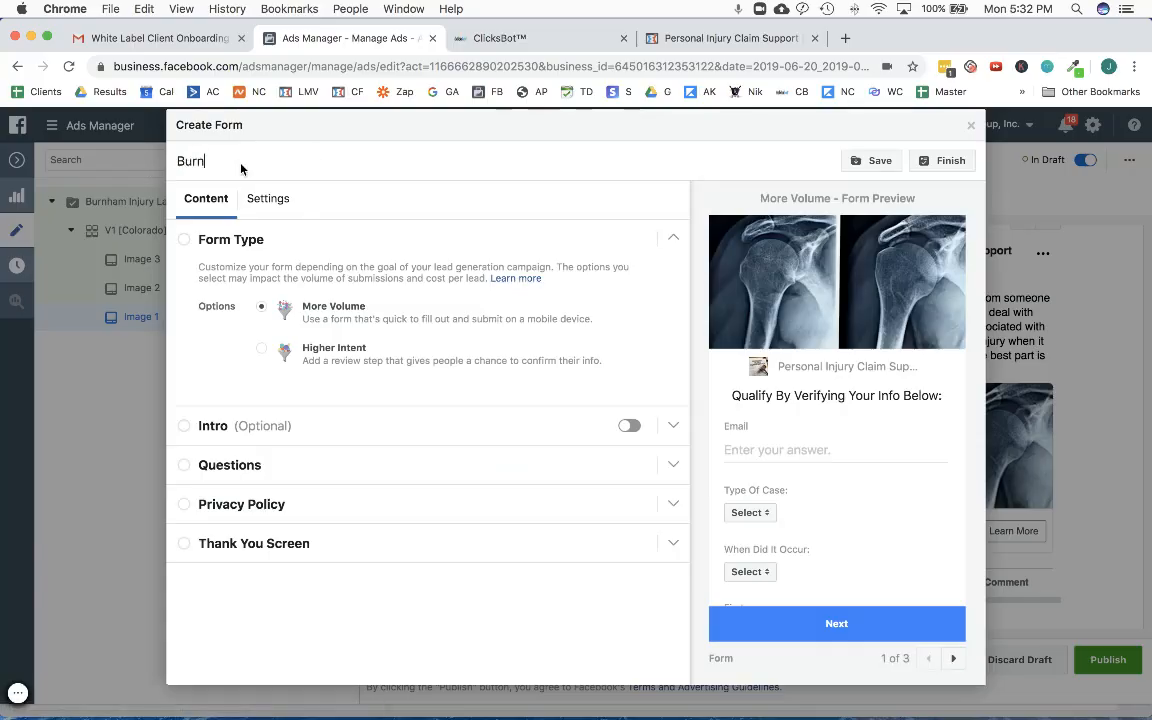
type("ham Injury Law - Lead Form")
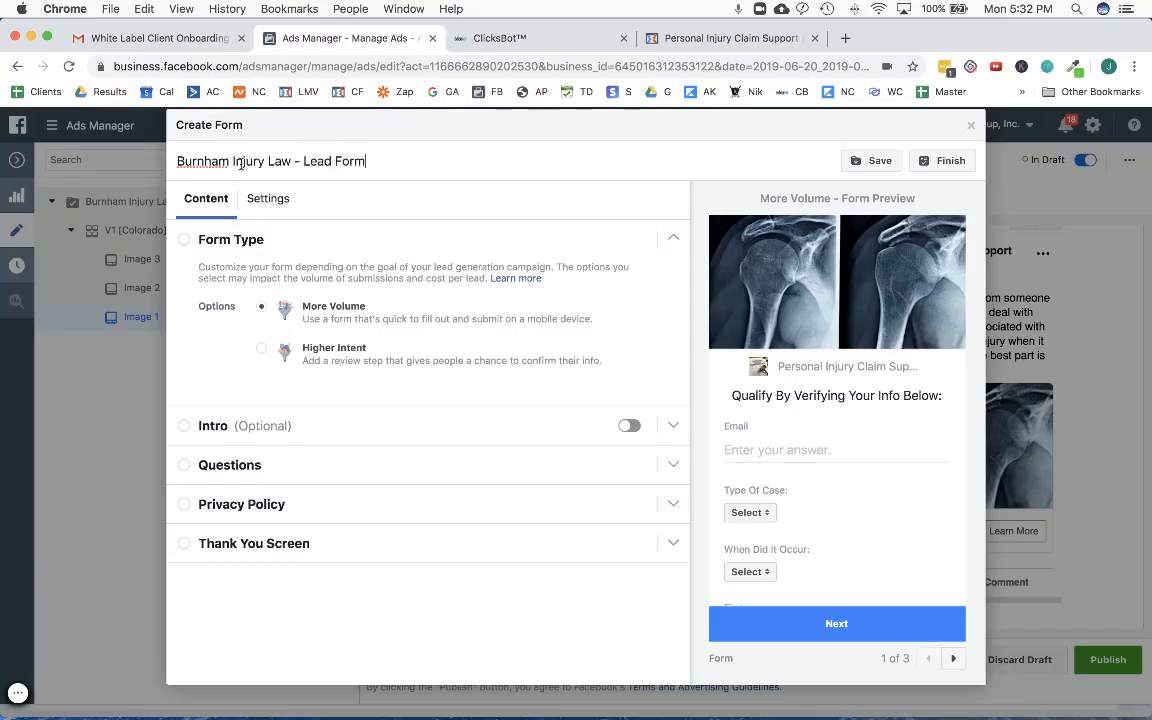
- Set the form's sharing to Open so anyone can submit it, and return to the form's content
left_click(263, 194)
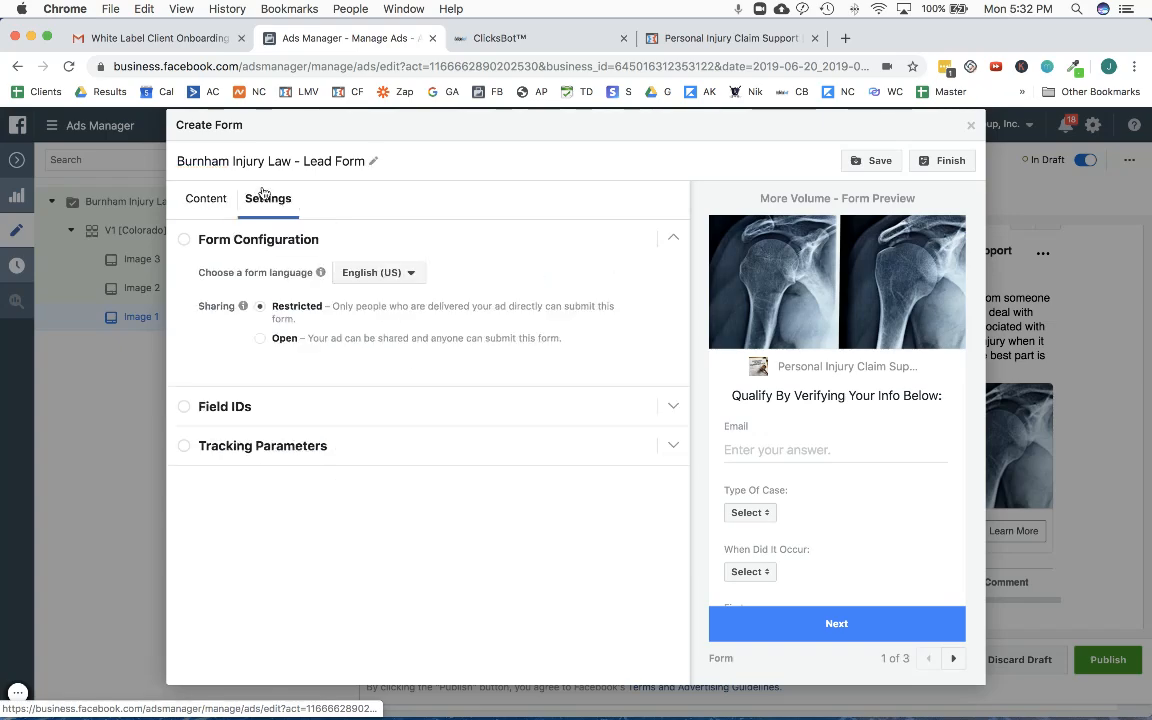
left_click(264, 340)
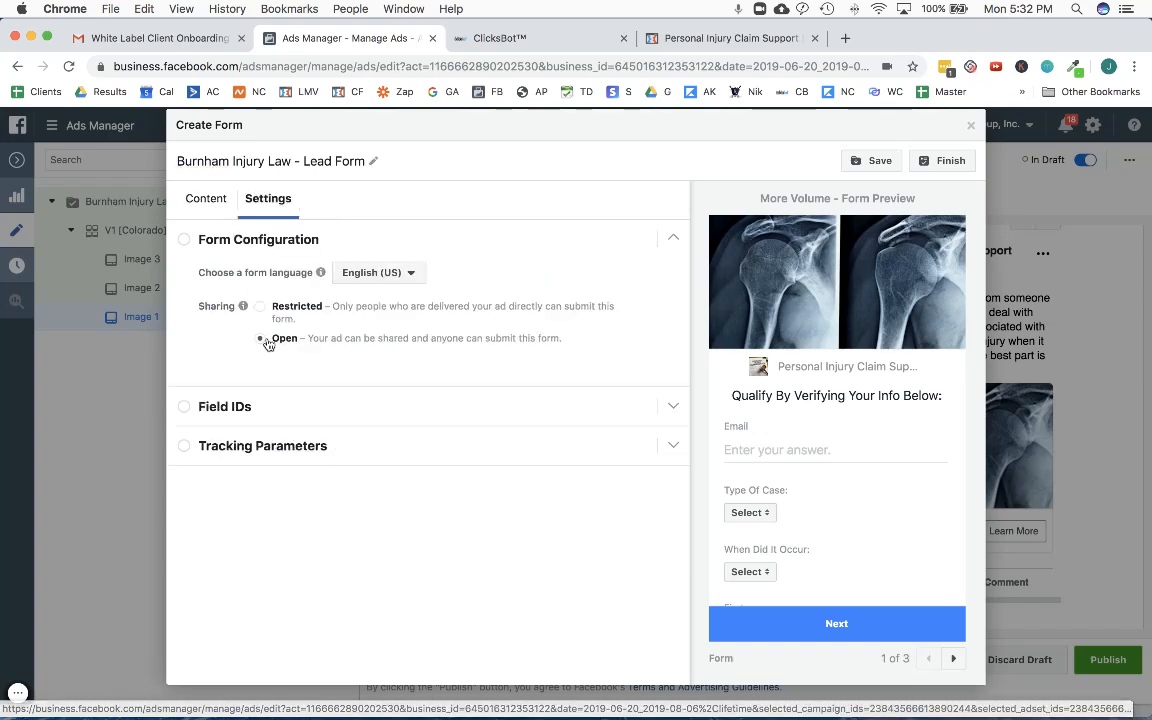
left_click(207, 203)
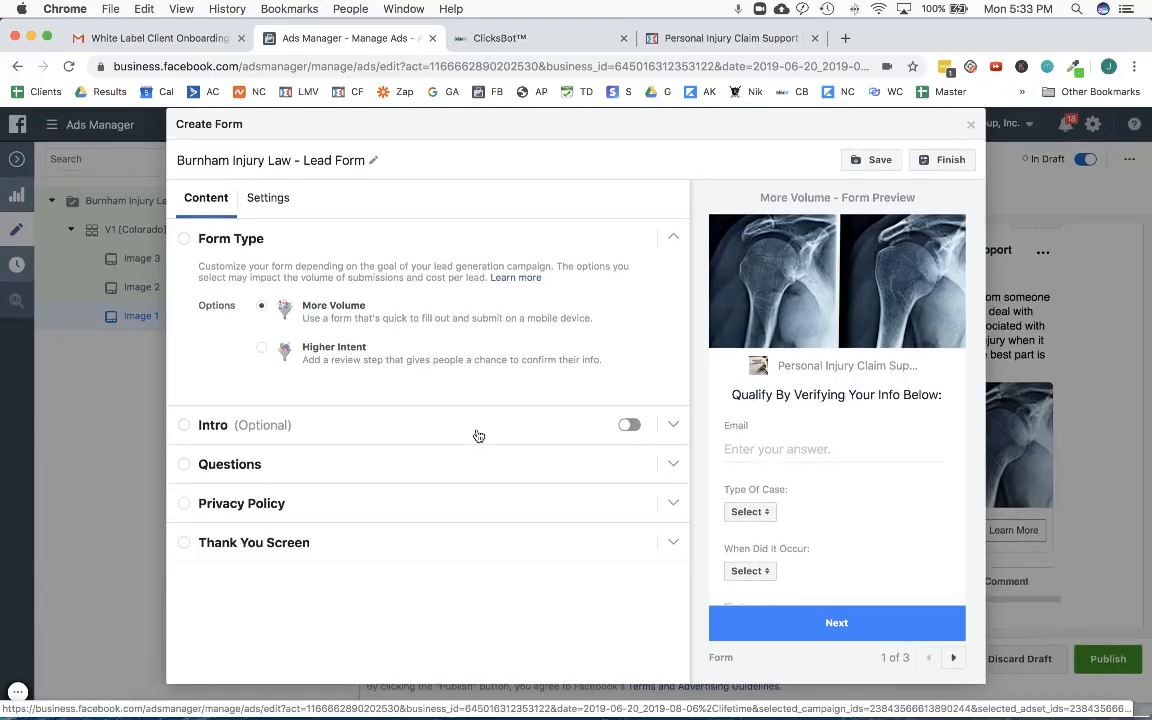
- Review the form preview and the form's intro and questions sections
scroll(845, 428, "down", 3)
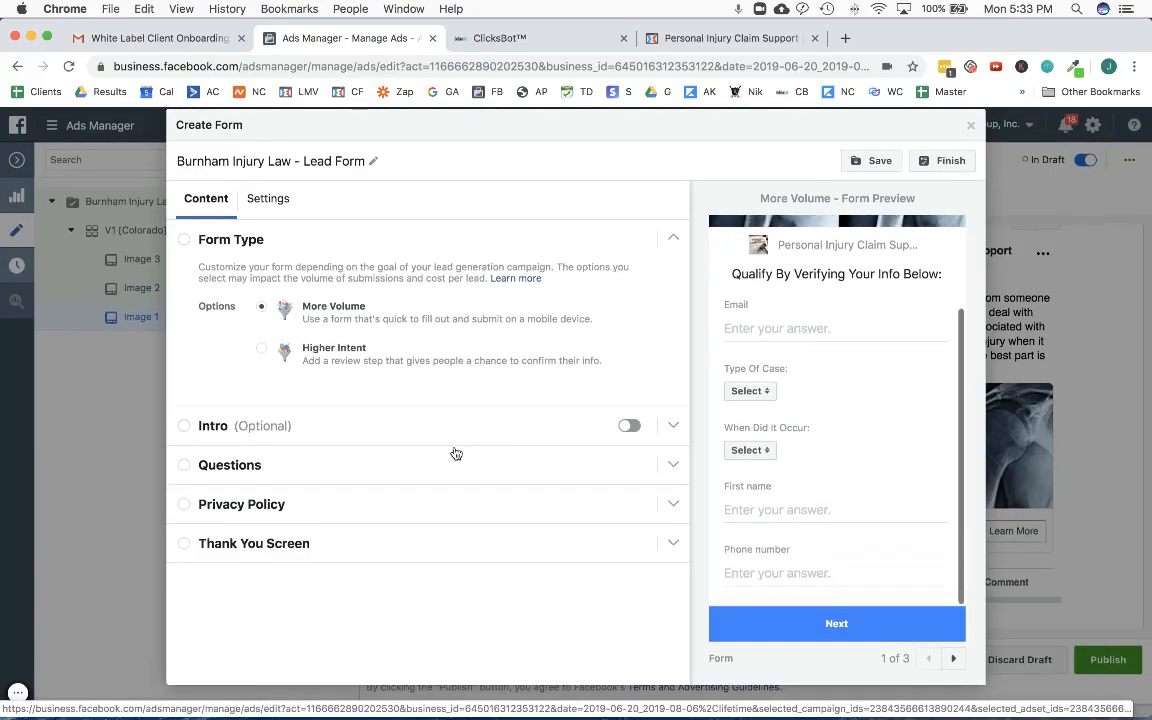
left_click(673, 426)
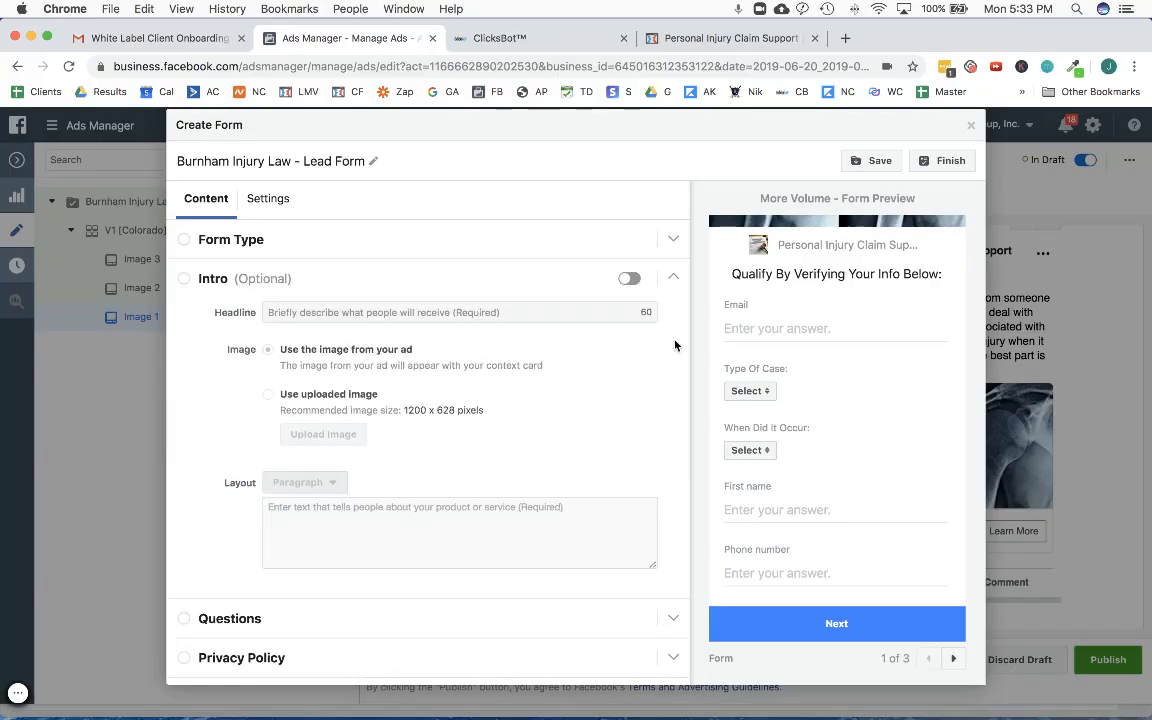
left_click(675, 286)
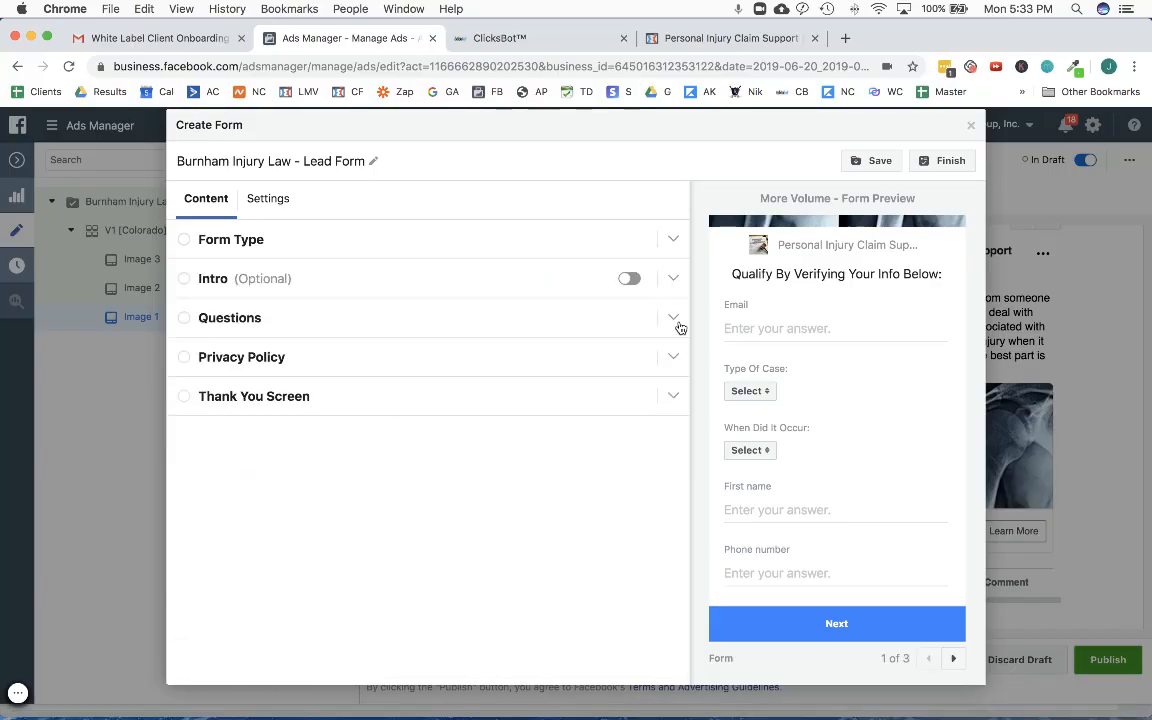
left_click(674, 320)
scroll(625, 378, "down", 5)
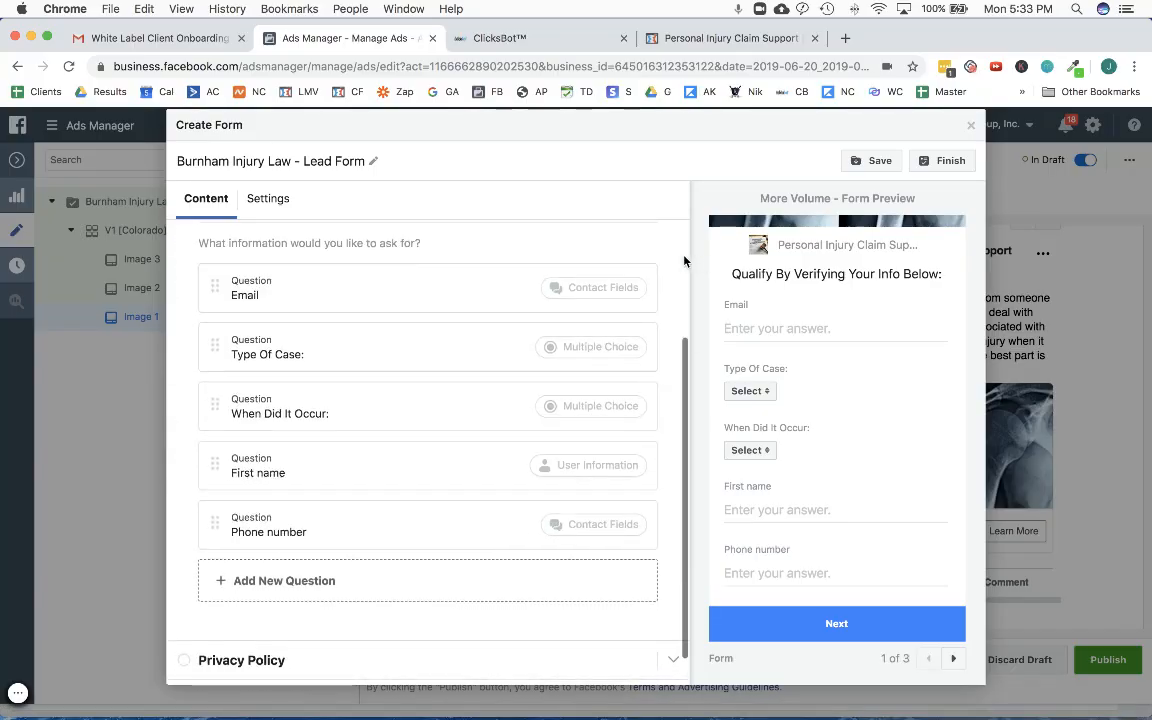
scroll(647, 309, "up", 4)
left_click(666, 293)
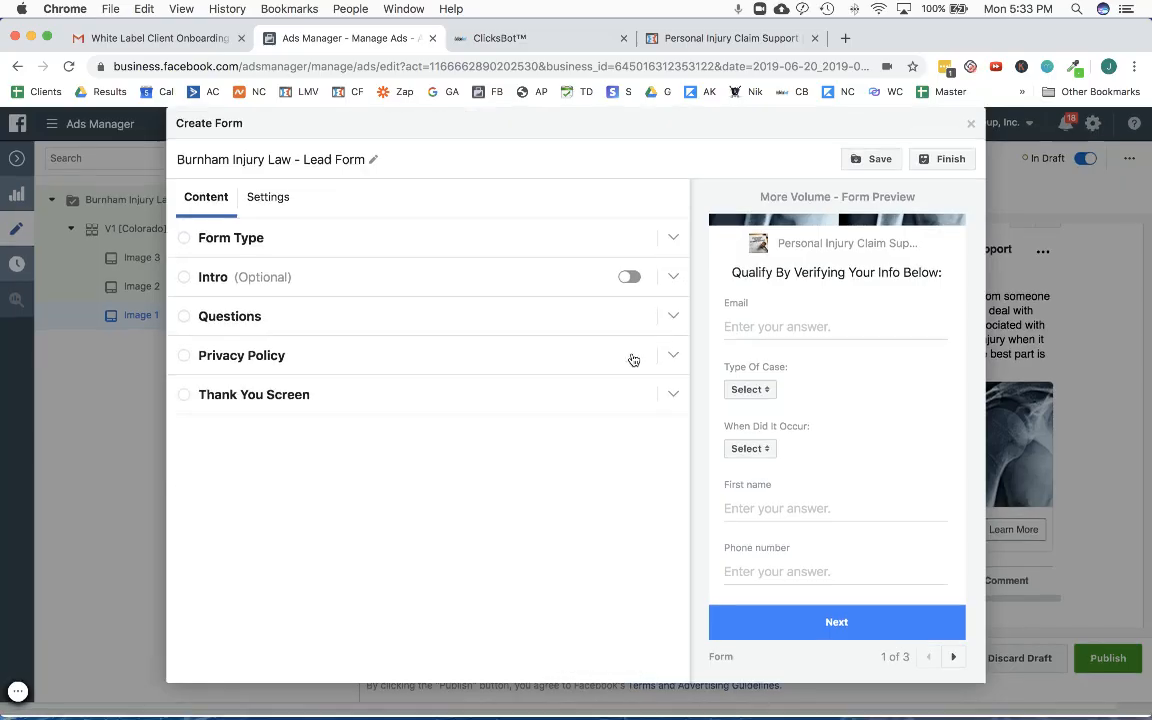
left_click(674, 360)
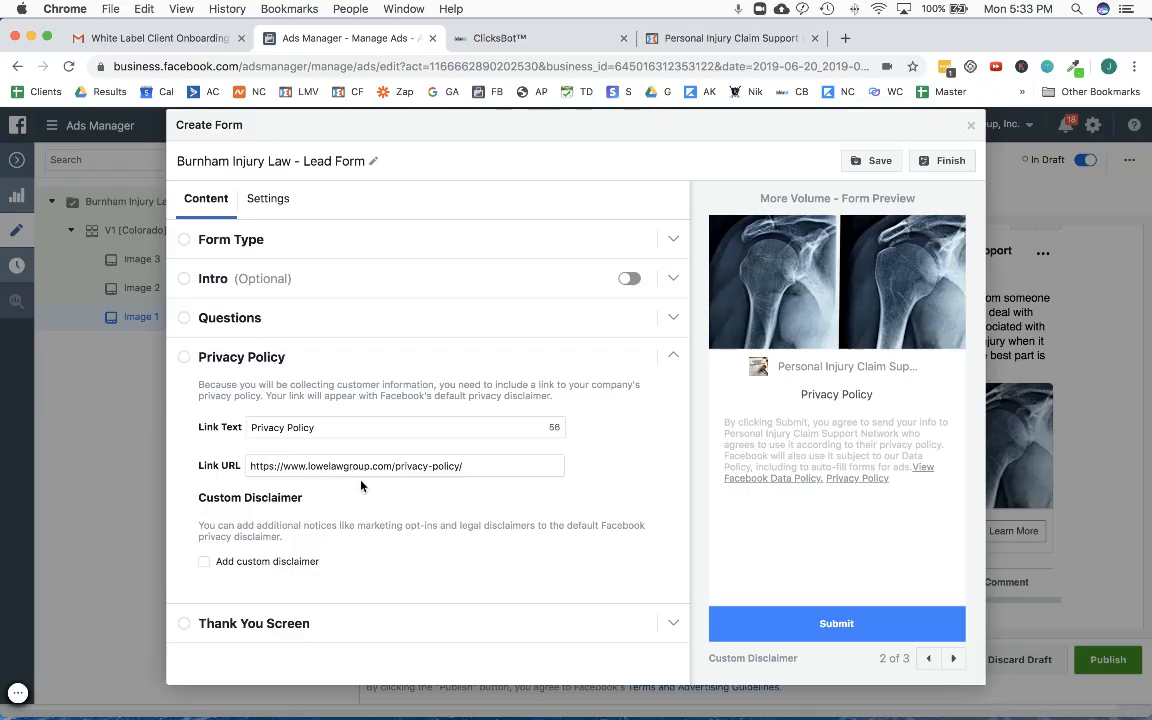
left_click(716, 46)
scroll(640, 340, "down", 15)
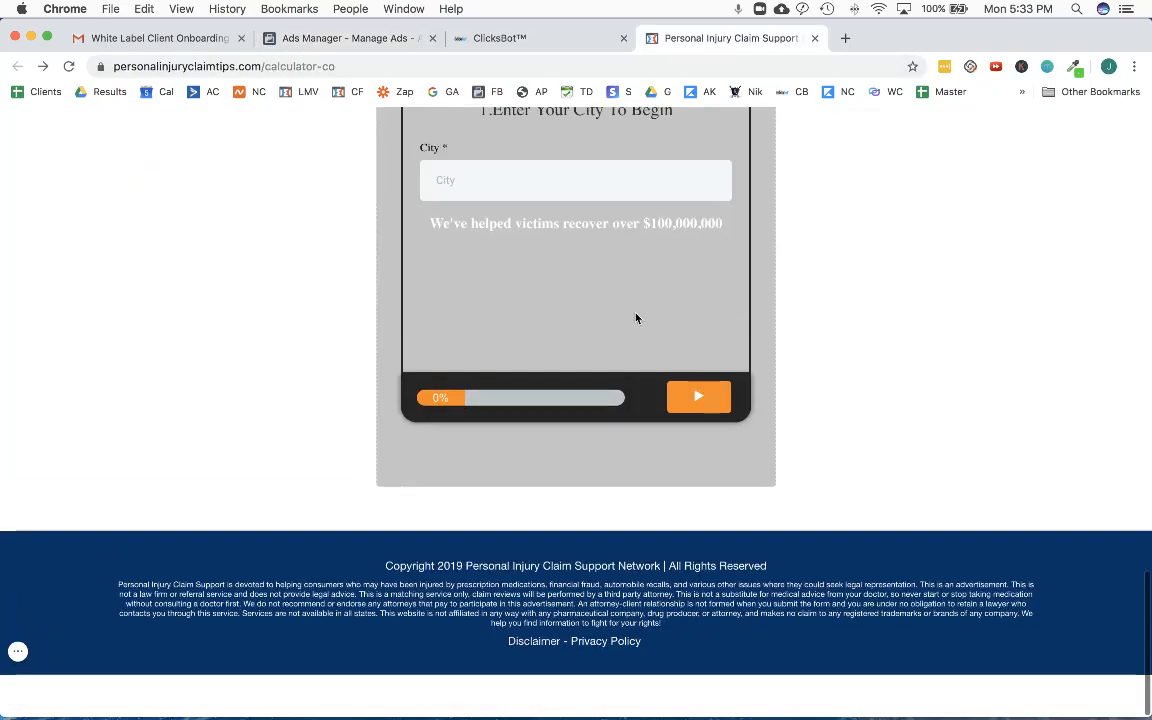
left_click(604, 687)
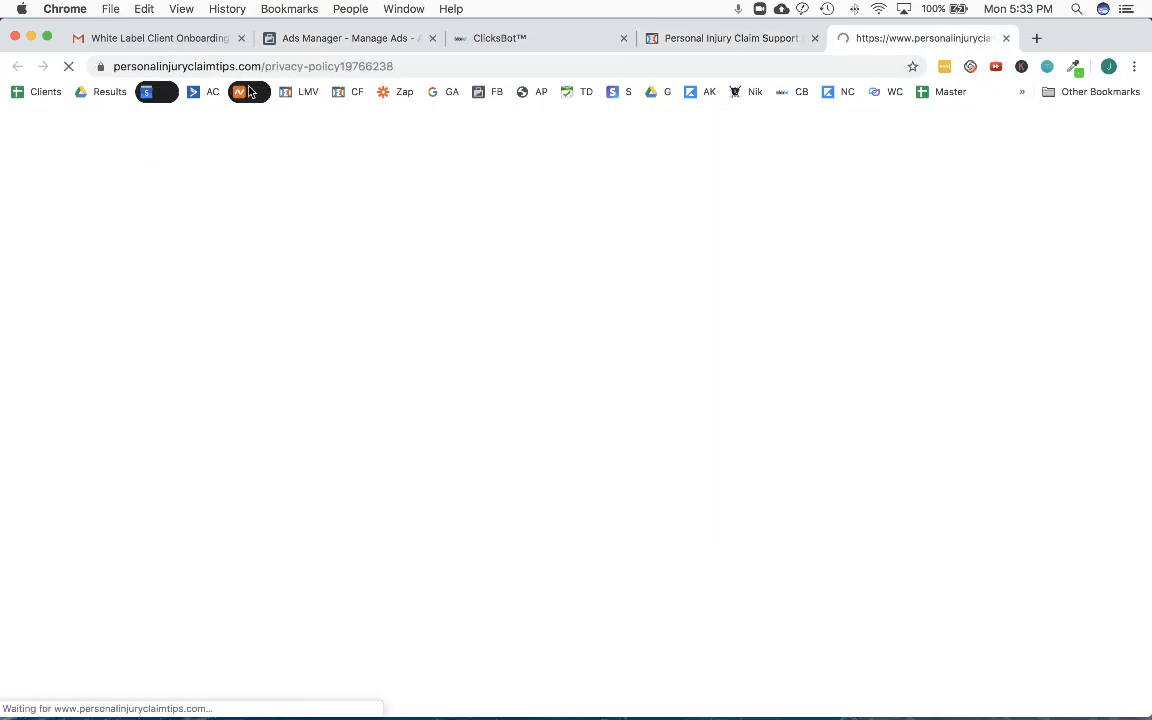
left_click(455, 62)
key("super+c")
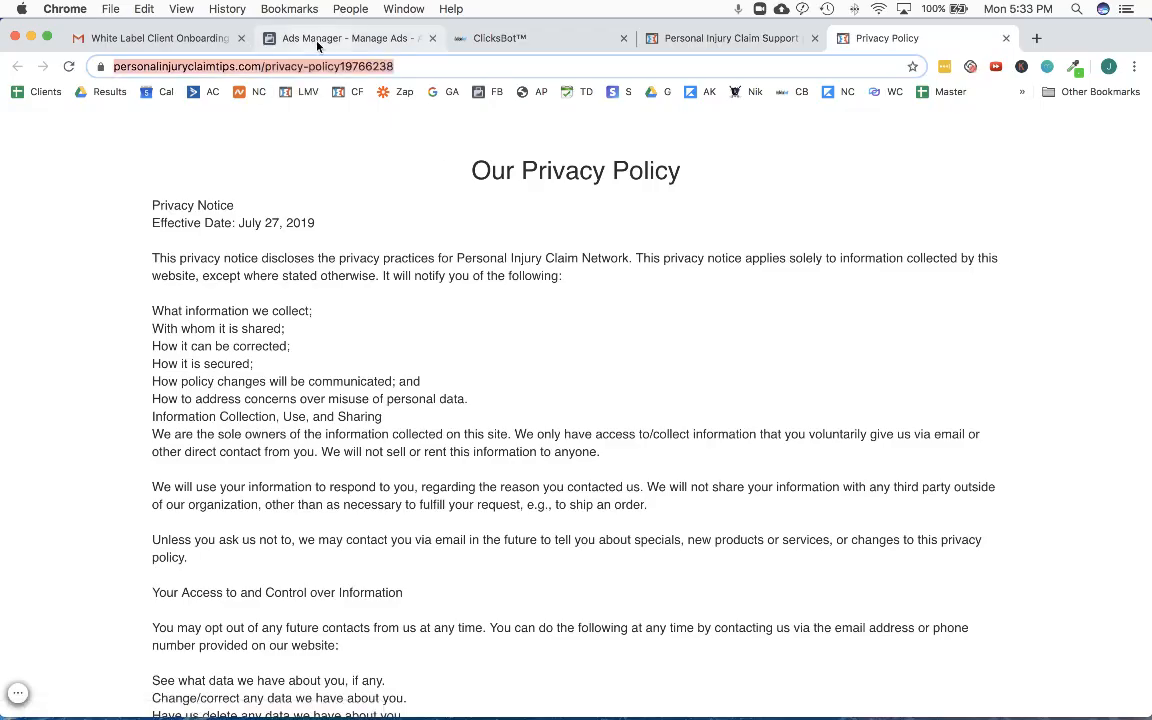
left_click(340, 38)
left_click(353, 462)
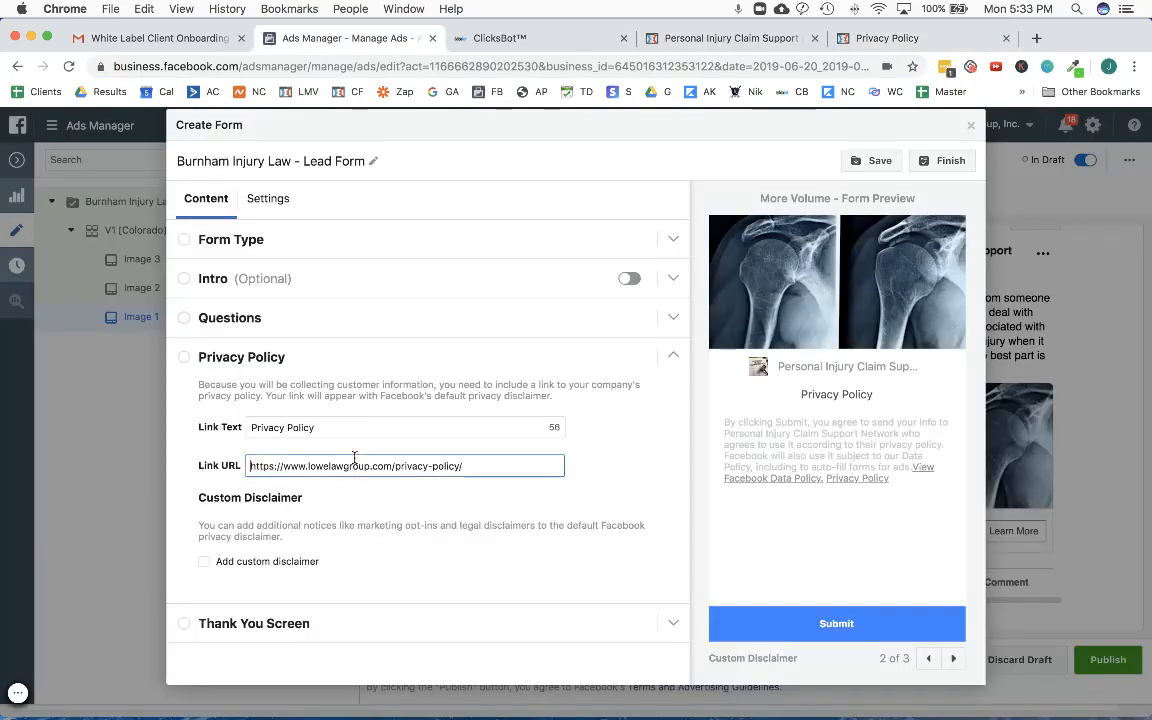
key("super+a")
key("super+v")
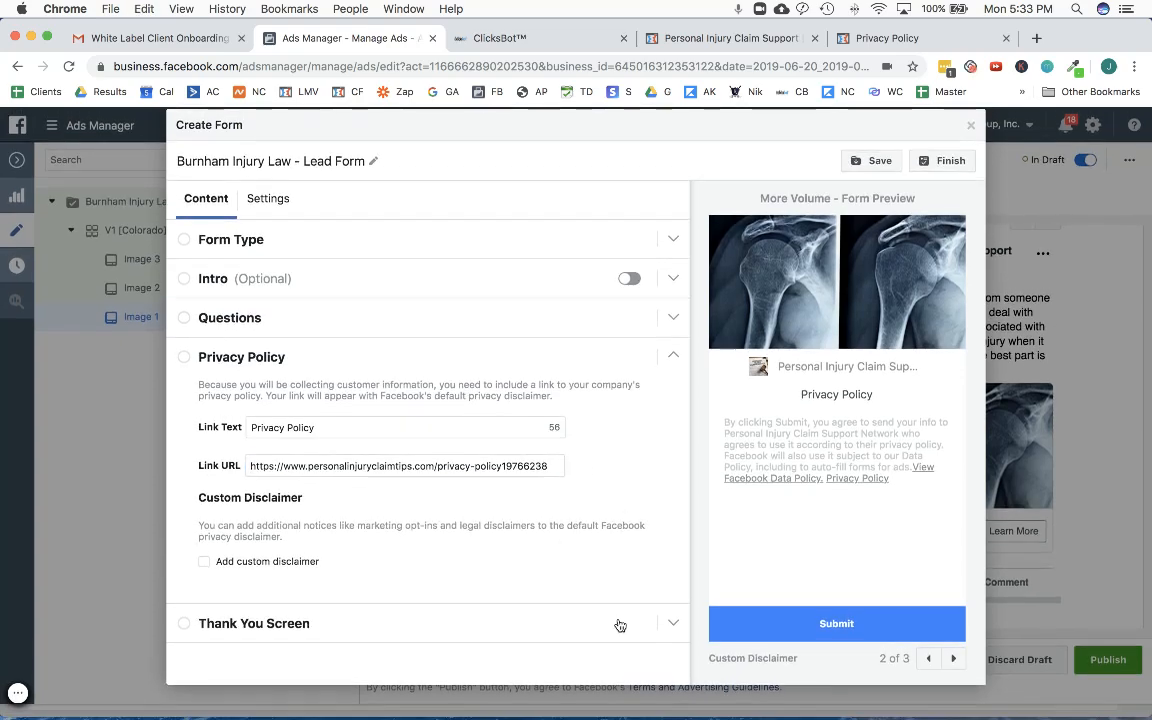
- Replace the phone number in the thank you screen's description with the client's office number from the onboarding email, ending the sentence with a period
left_click(617, 623)
scroll(515, 480, "down", 1)
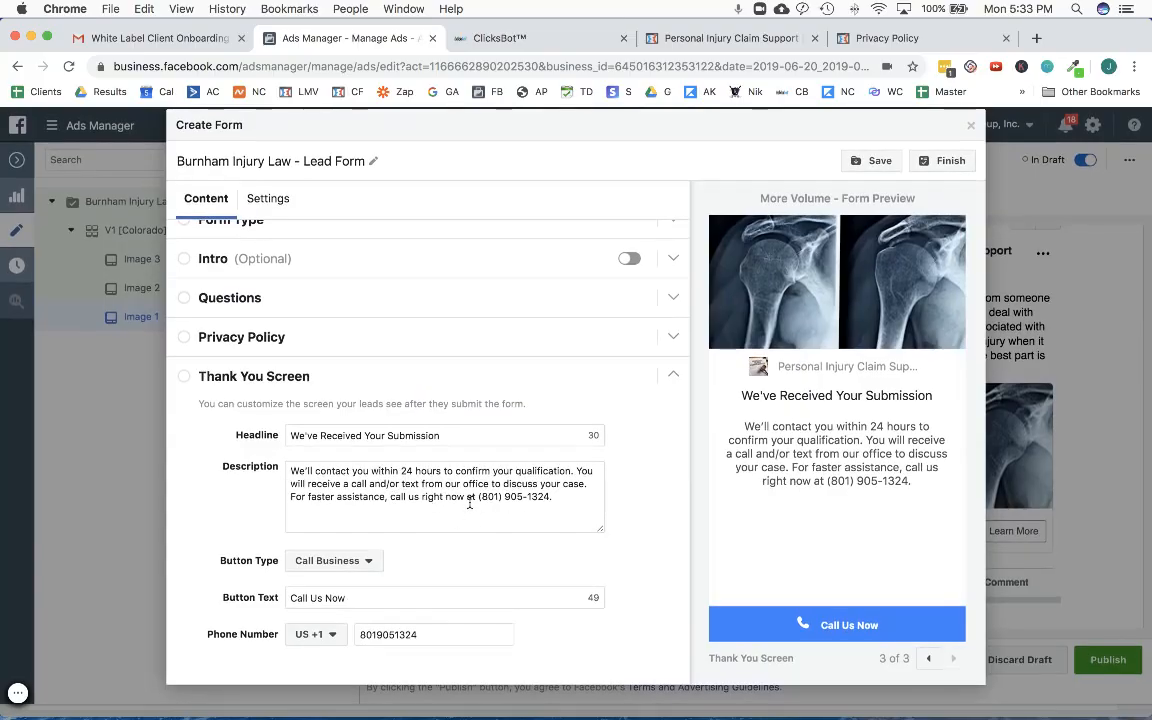
left_click(125, 40)
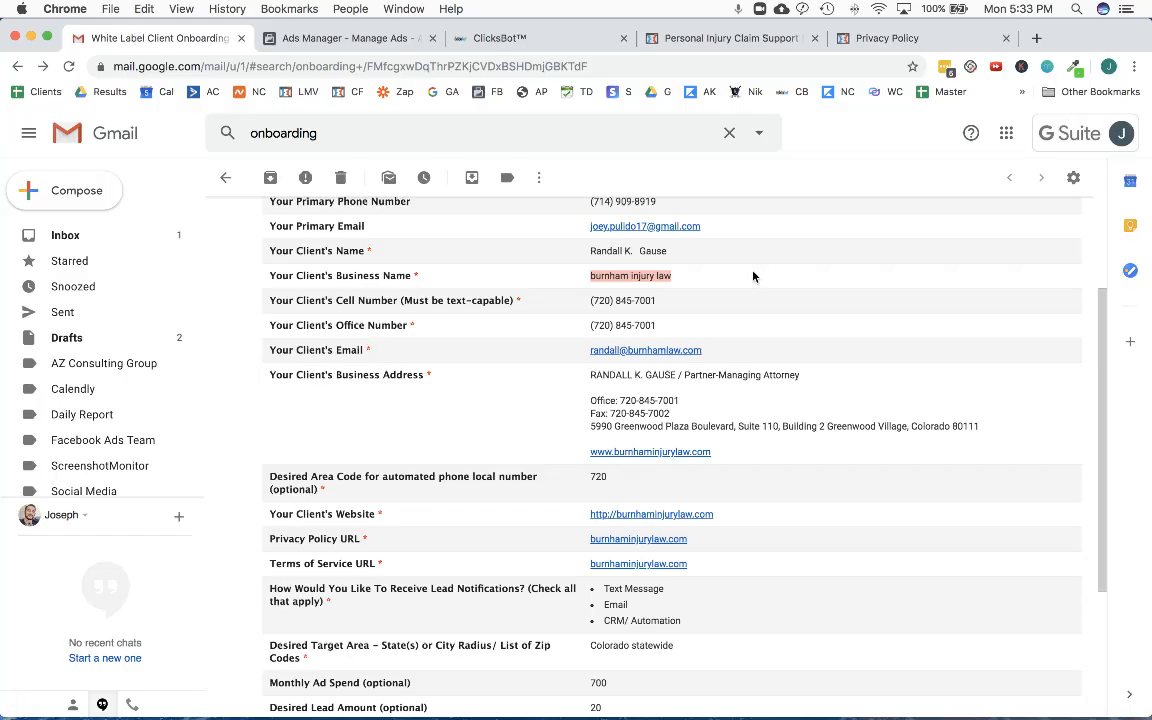
triple_click(611, 326)
key("super+c")
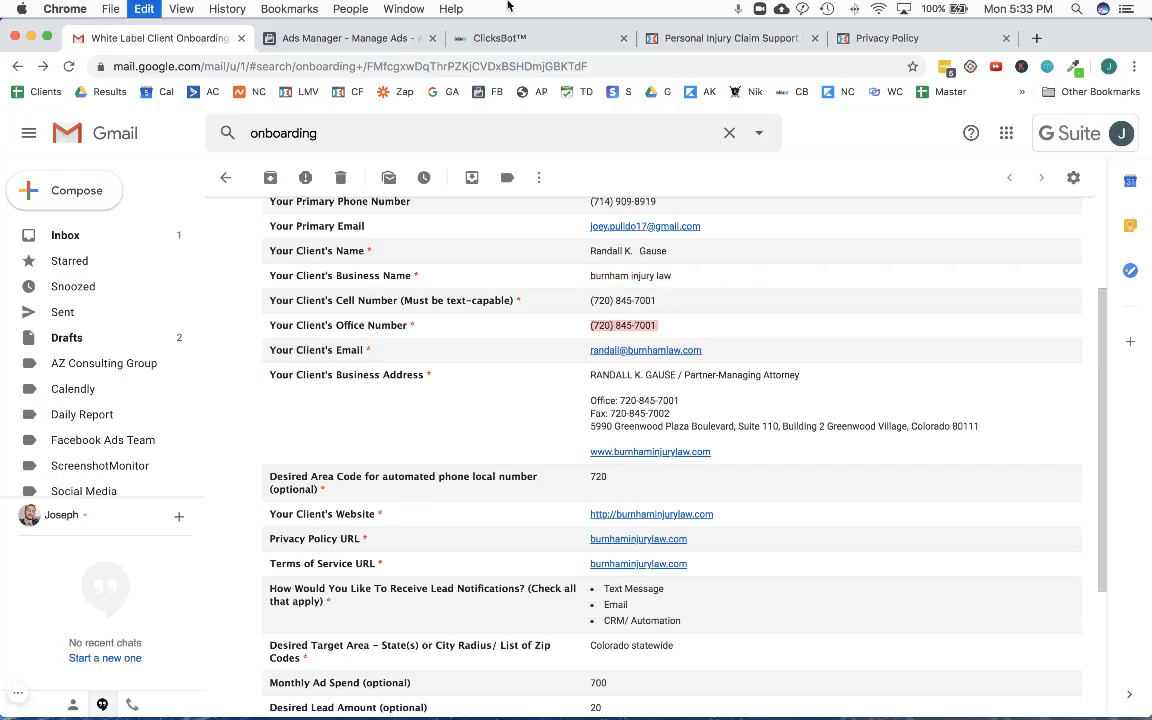
left_click(350, 38)
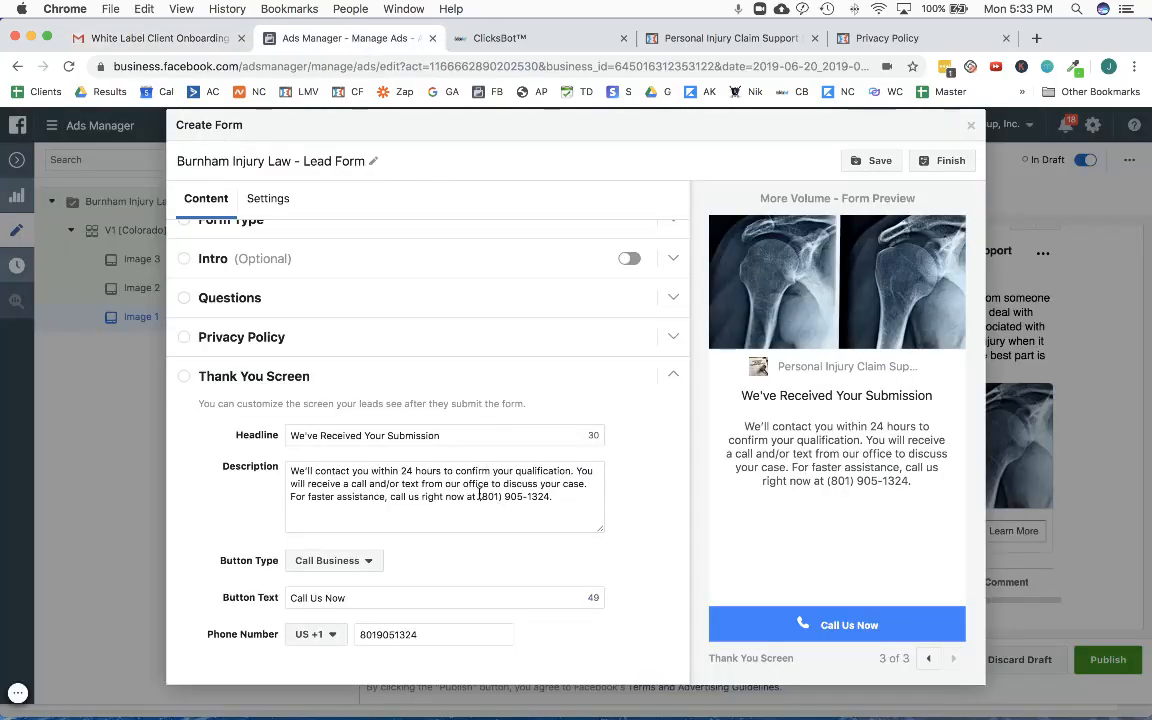
left_click_drag(478, 497, 557, 499)
key("super+v")
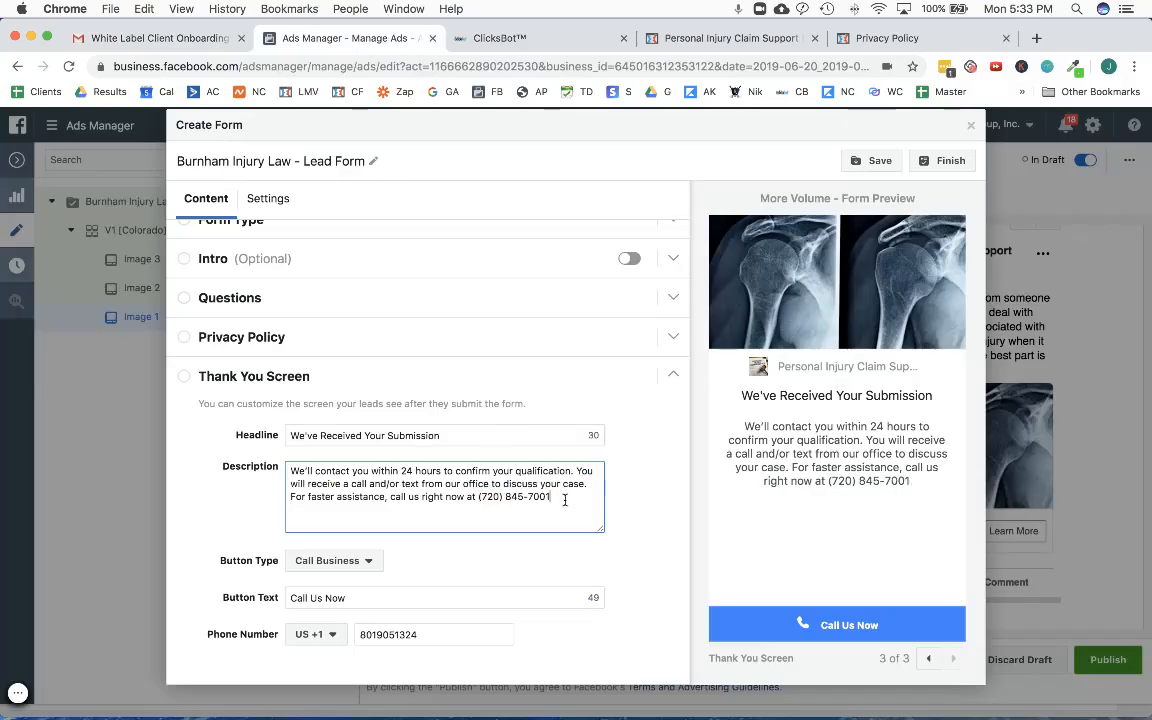
type(".")
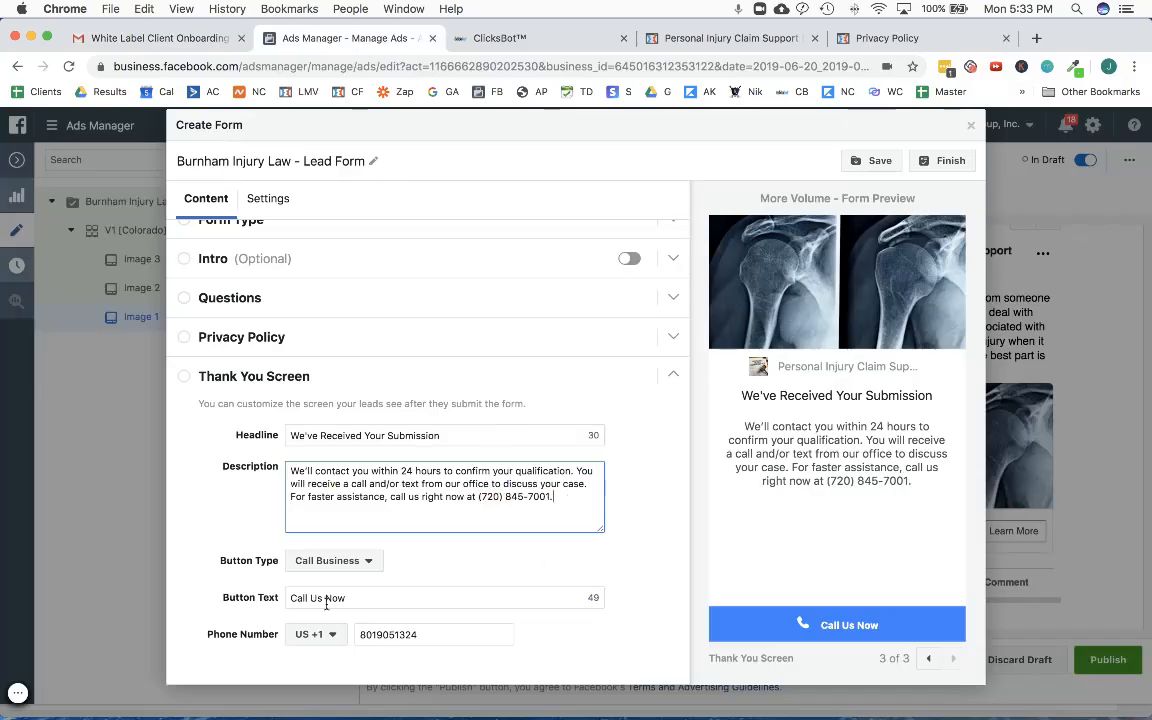
- Replace the thank you screen's call button phone number with the client's office number and save the form draft
double_click(398, 636)
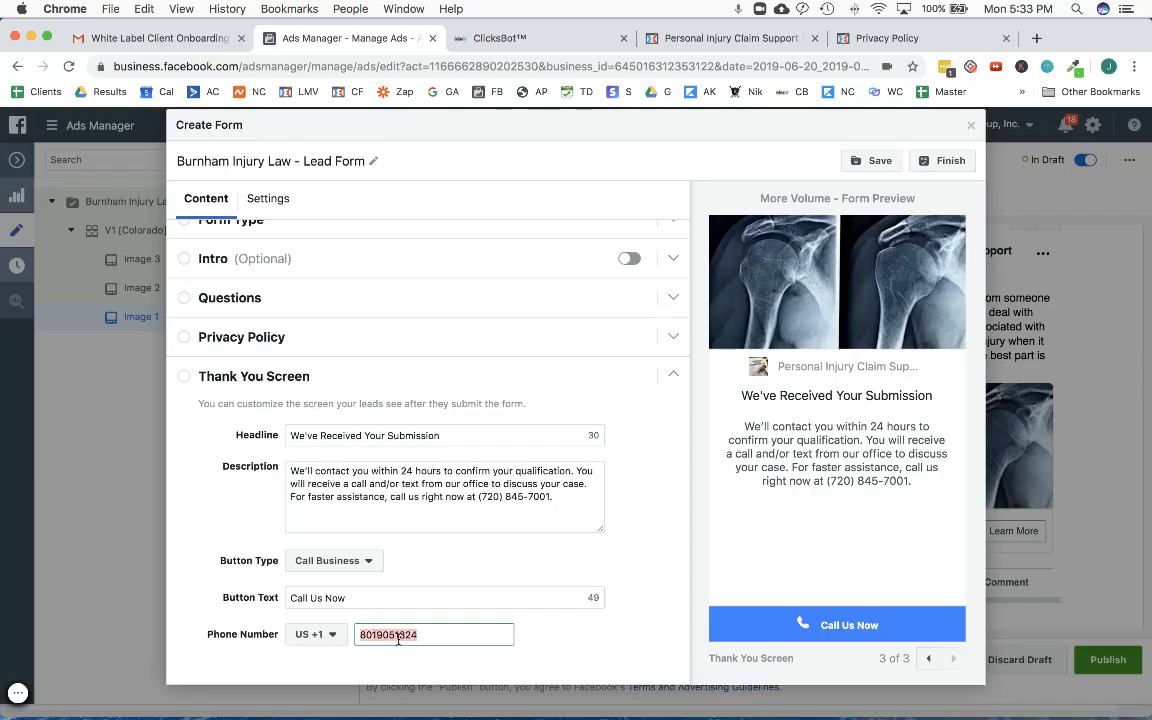
key("super+v")
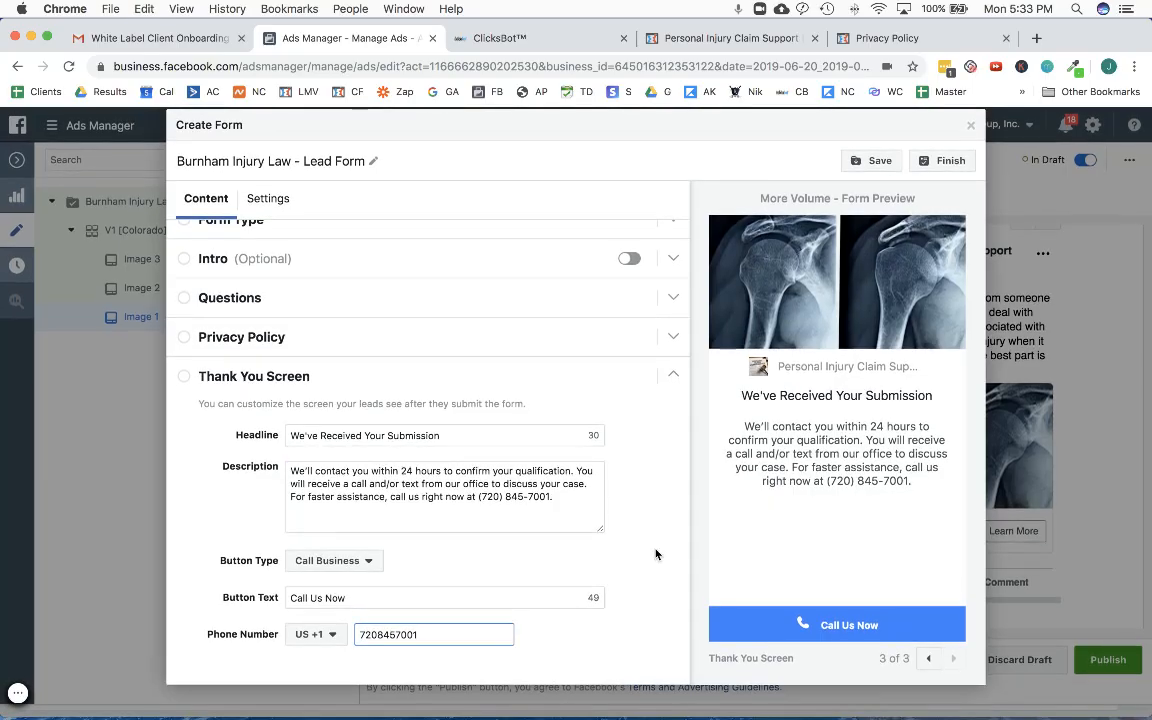
left_click(858, 165)
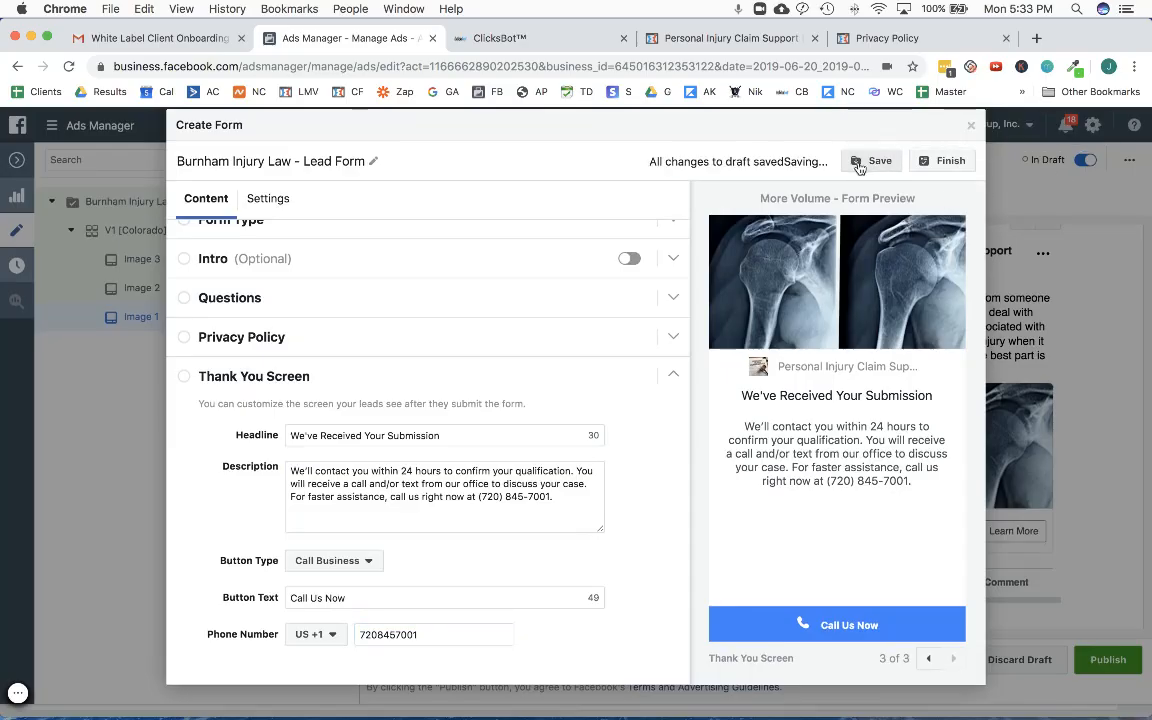
- Review the form's type, intro and questions sections and the question order in the form preview
scroll(373, 352, "up", 1)
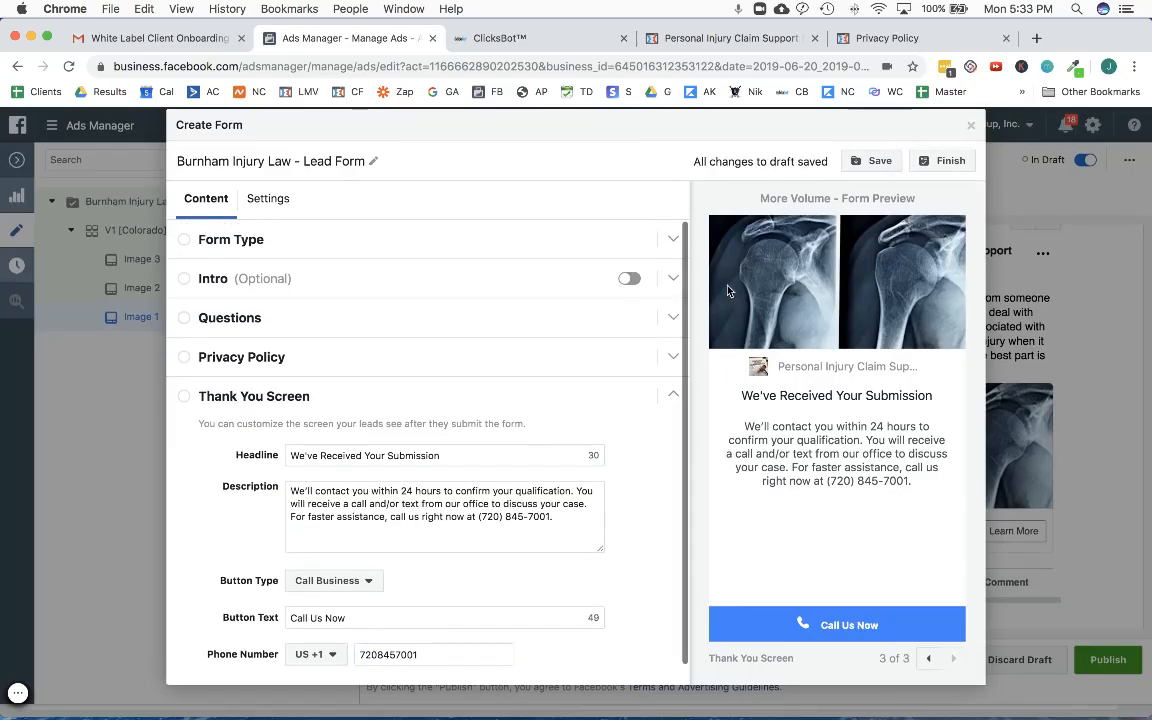
left_click(508, 291)
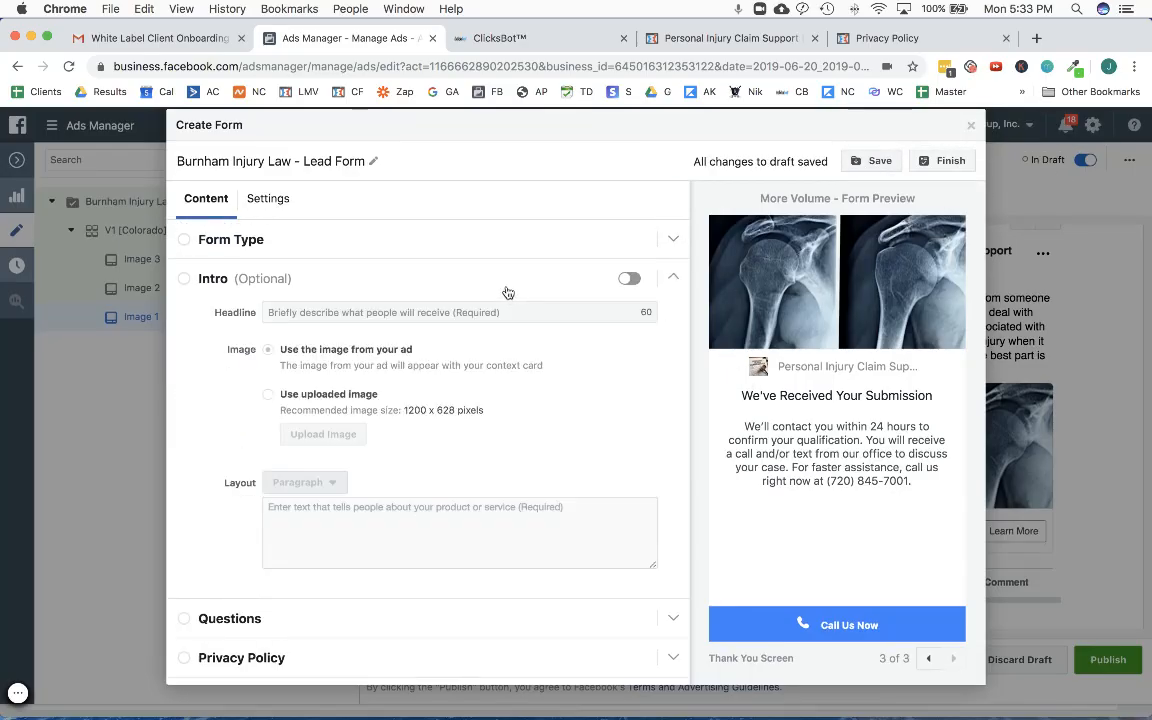
left_click(442, 244)
left_click(418, 430)
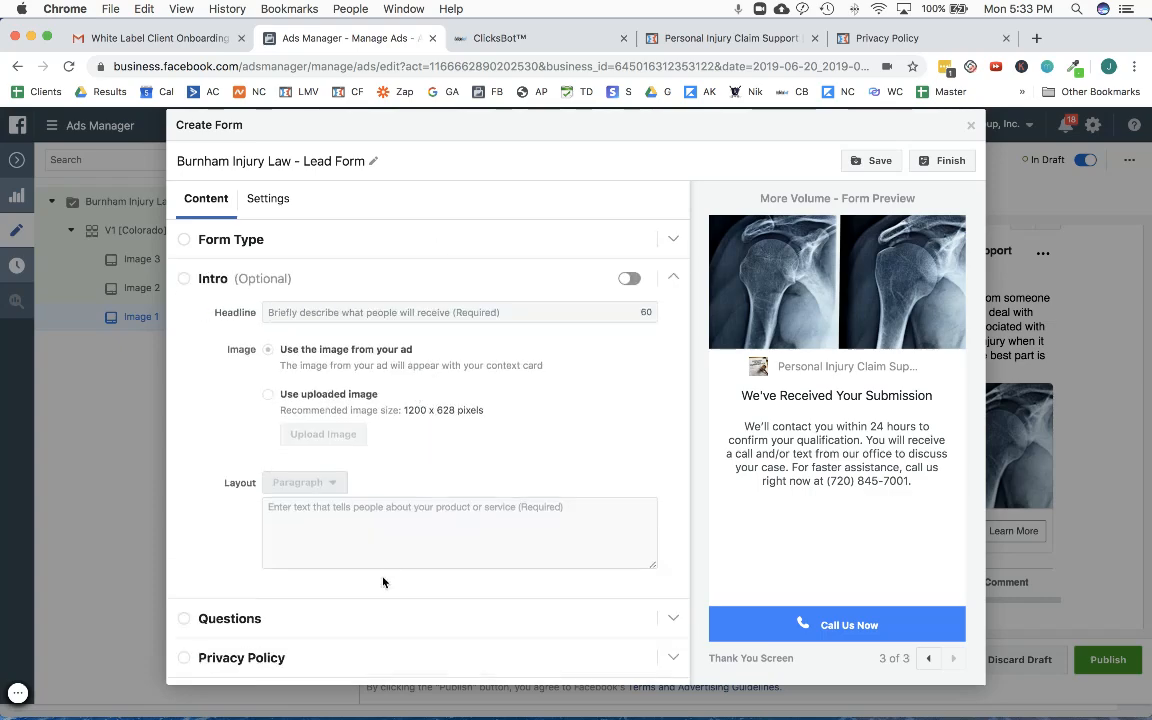
left_click(388, 613)
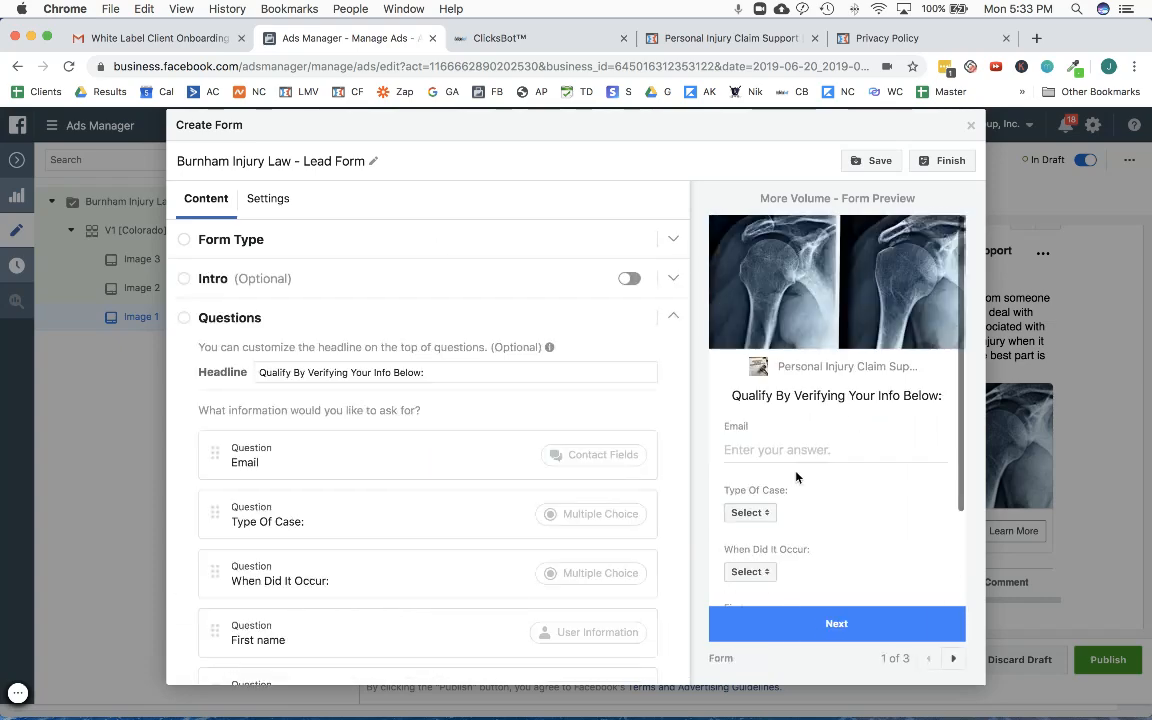
scroll(879, 419, "down", 3)
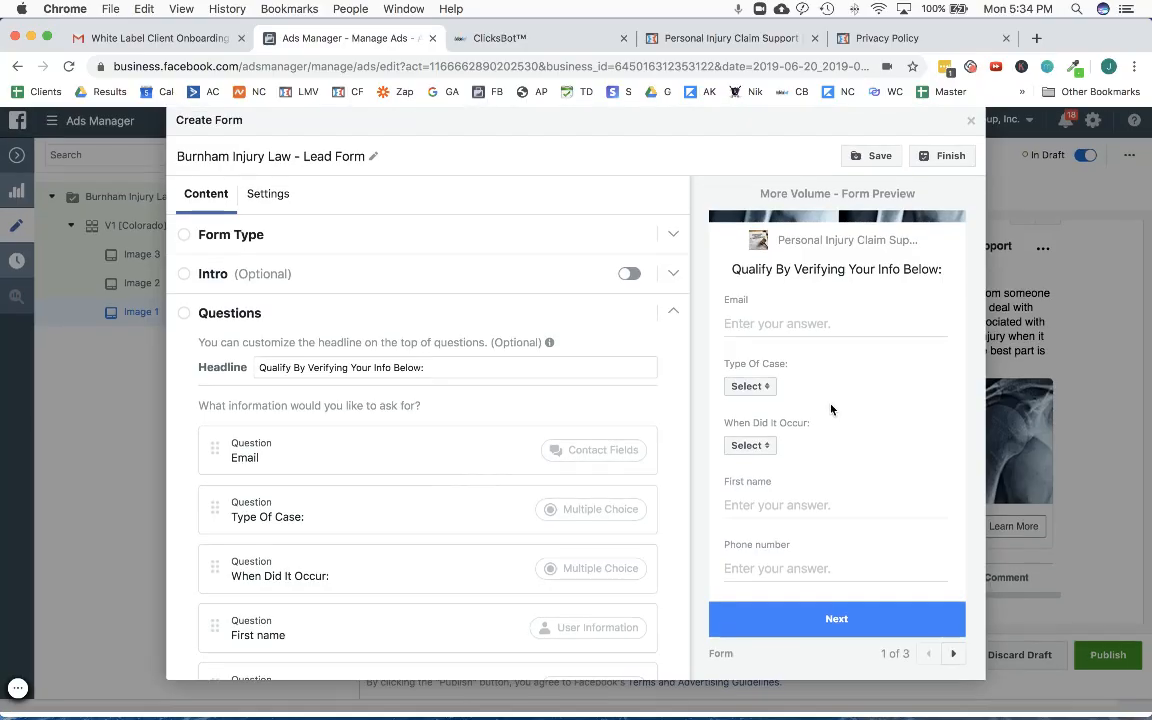
scroll(853, 435, "up", 1)
scroll(853, 435, "down", 1)
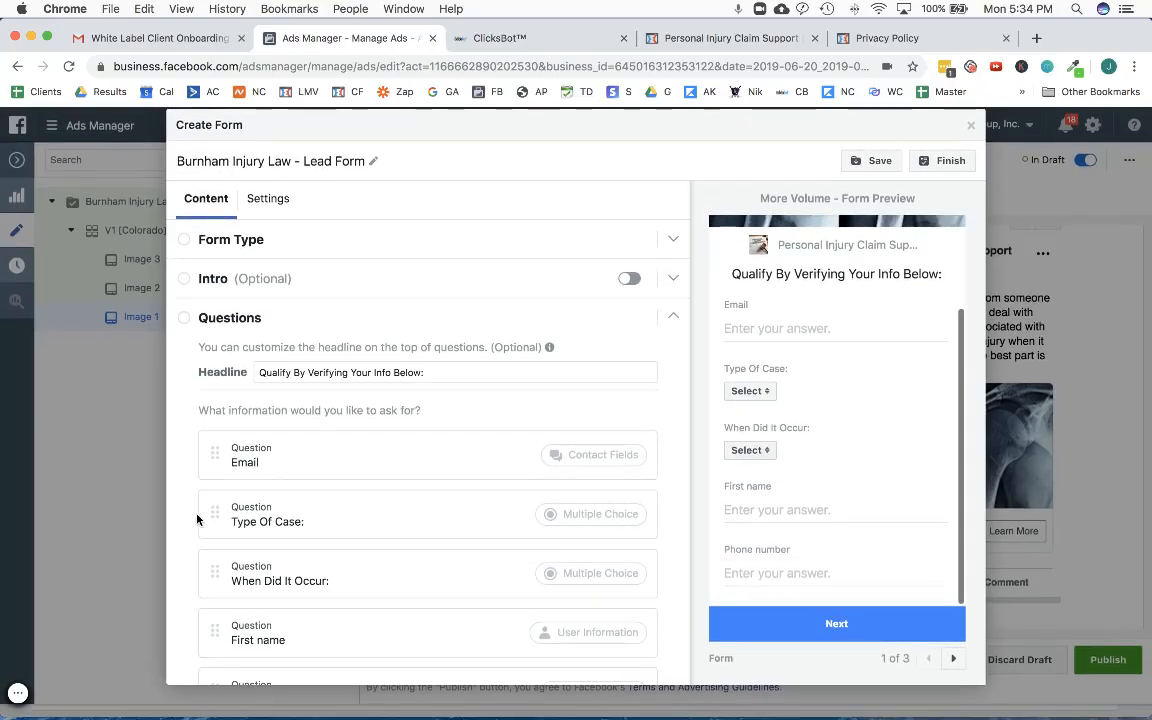
scroll(788, 427, "down", 1)
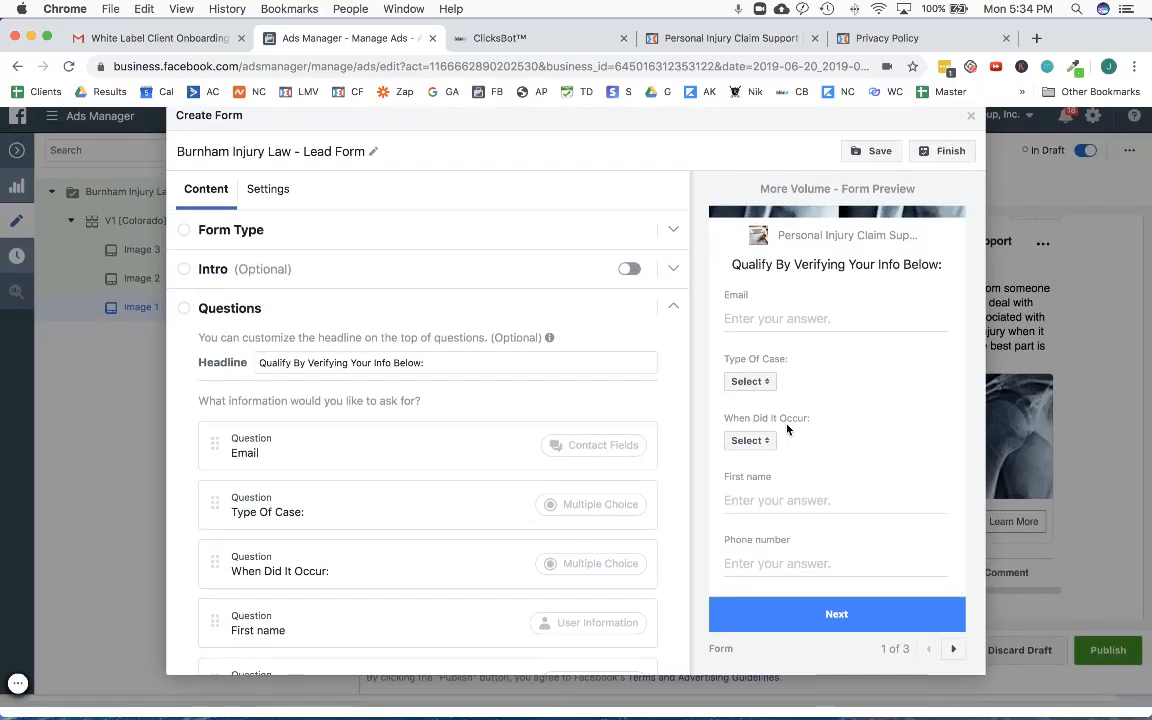
- Move the Email question below When Did It Occur so the two multiple choice questions come first
scroll(815, 448, "up", 1)
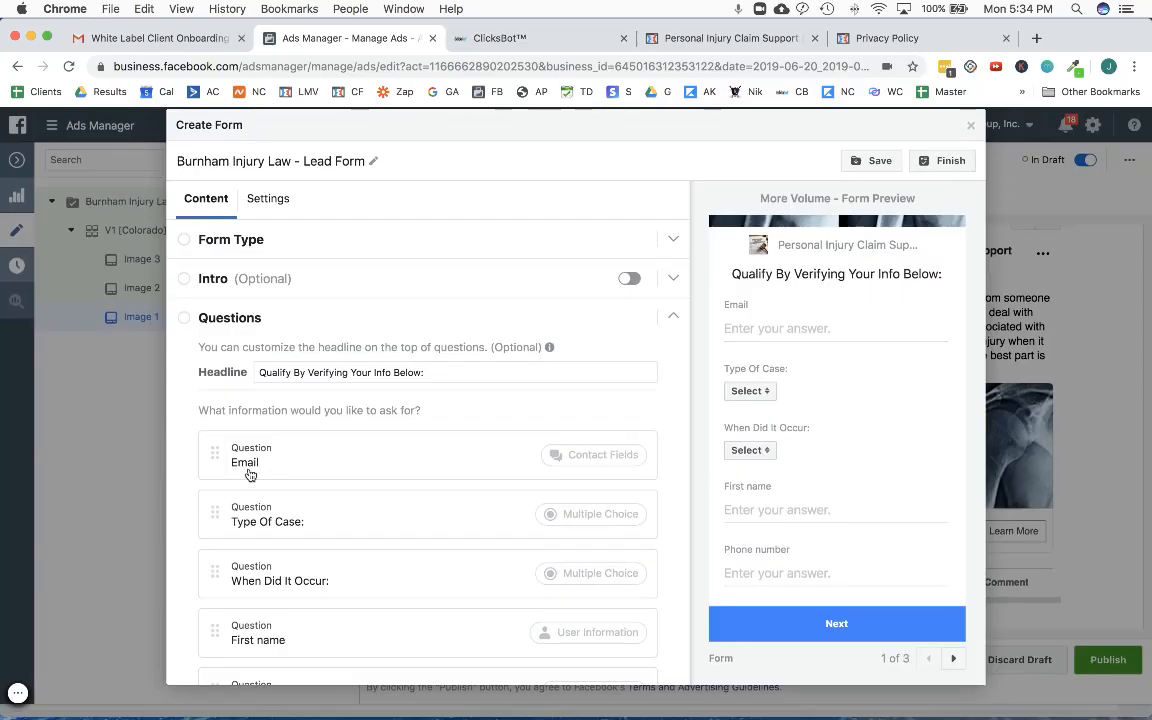
scroll(230, 455, "down", 3)
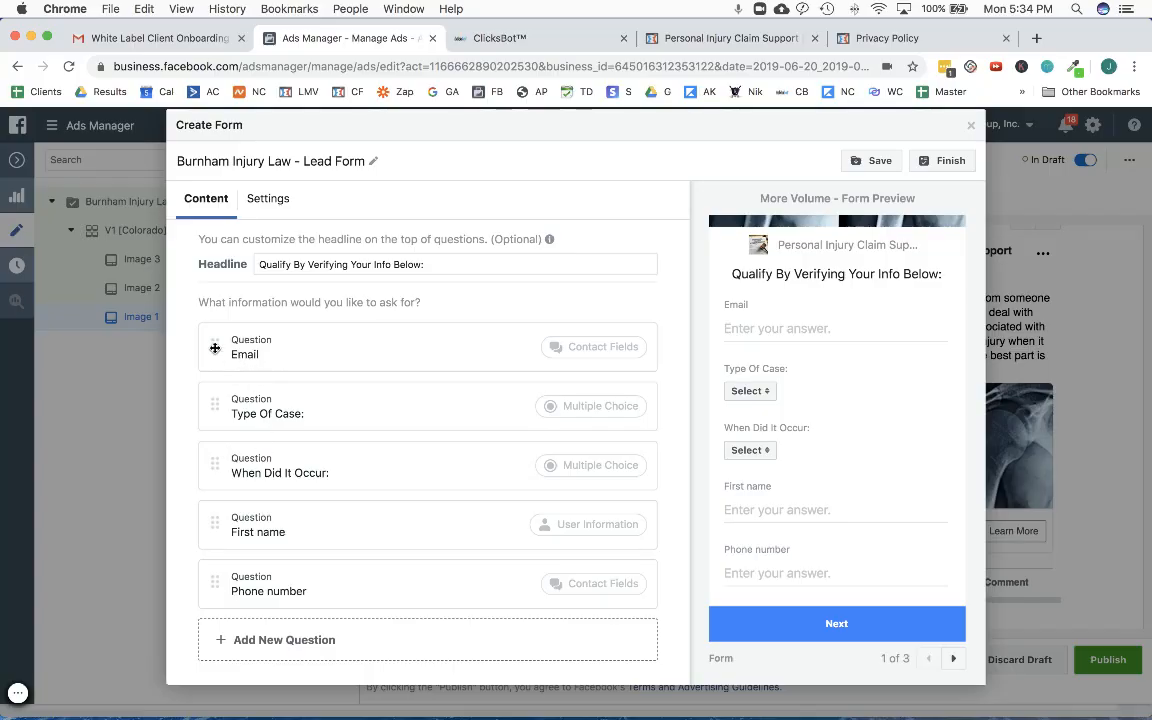
left_click_drag(211, 343, 213, 466)
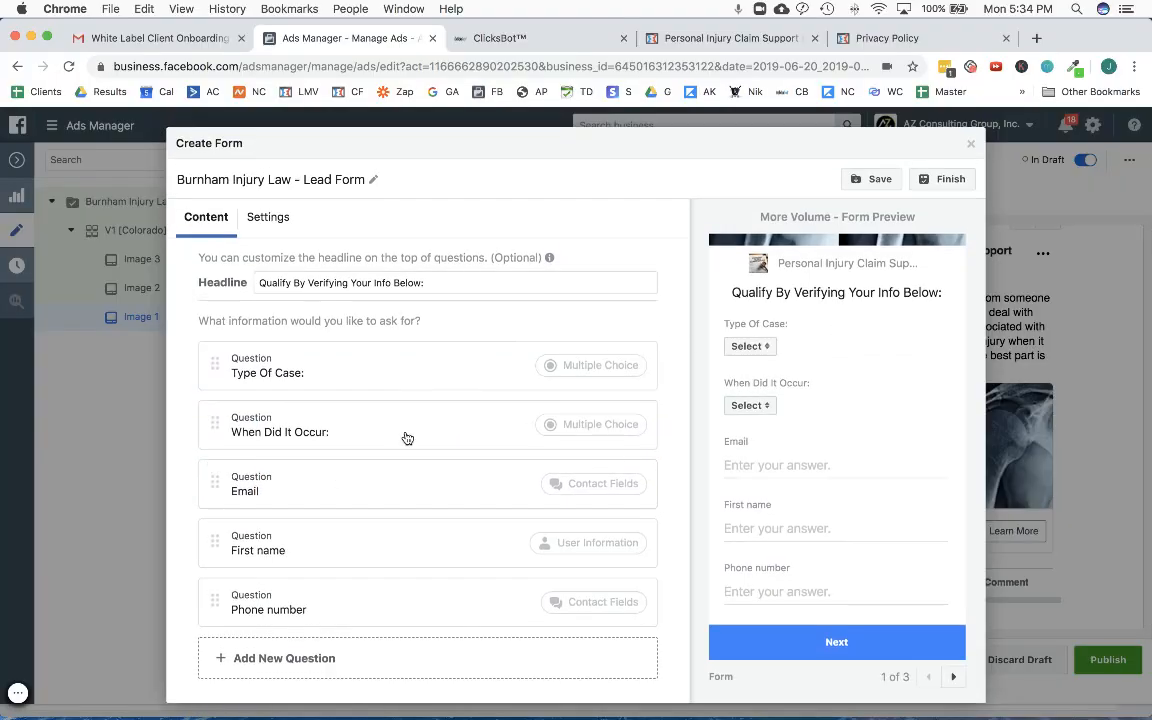
- Check the reordered questions in the form preview, followed by its privacy policy and thank you screen pages
scroll(411, 535, "down", 1)
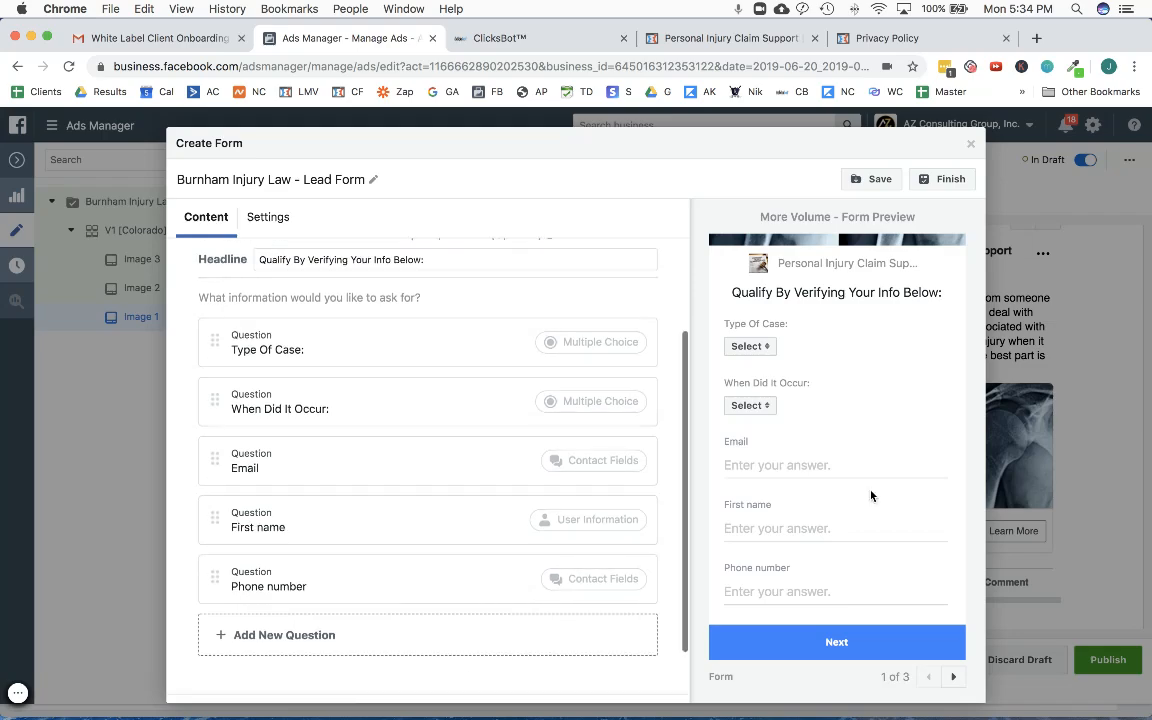
scroll(783, 503, "up", 1)
scroll(783, 503, "up", 3)
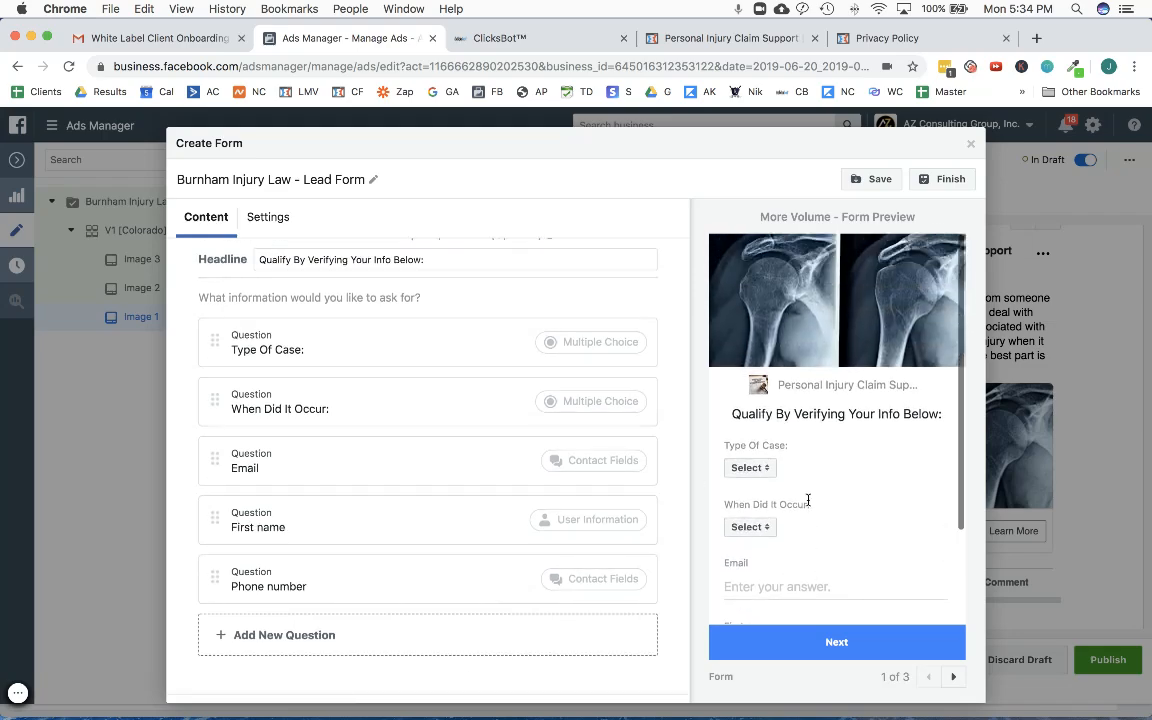
scroll(740, 460, "down", 3)
scroll(516, 503, "down", 1)
scroll(516, 503, "down", 2)
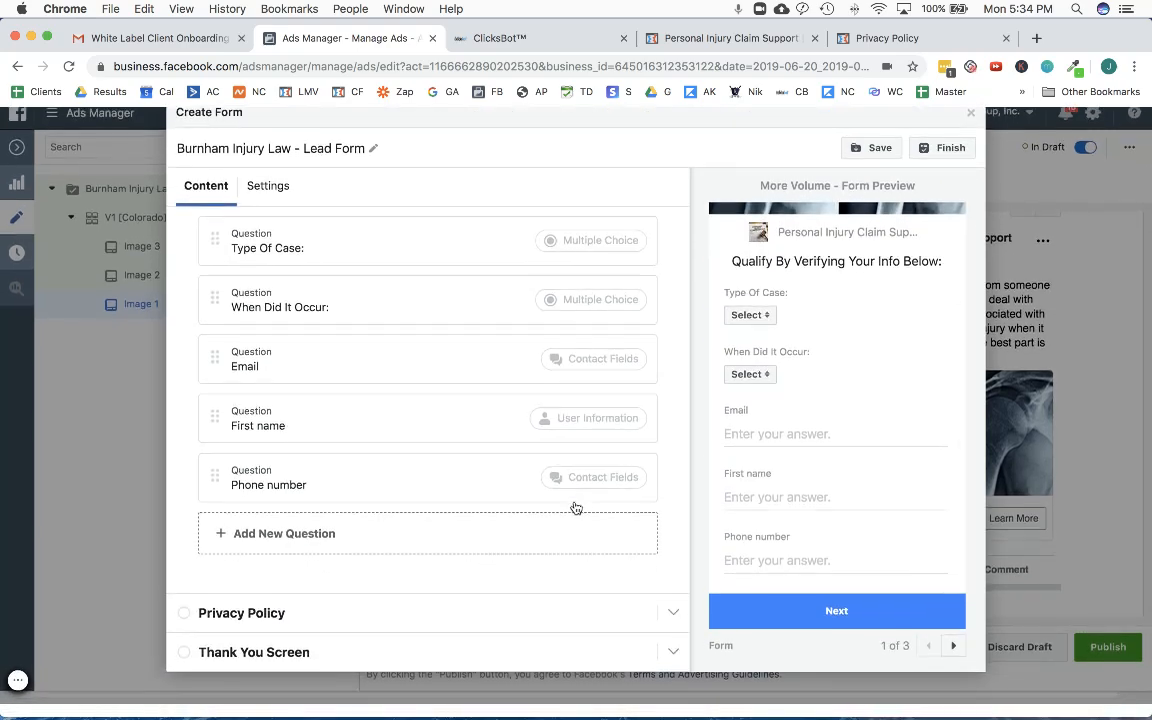
scroll(571, 507, "up", 5)
left_click(953, 659)
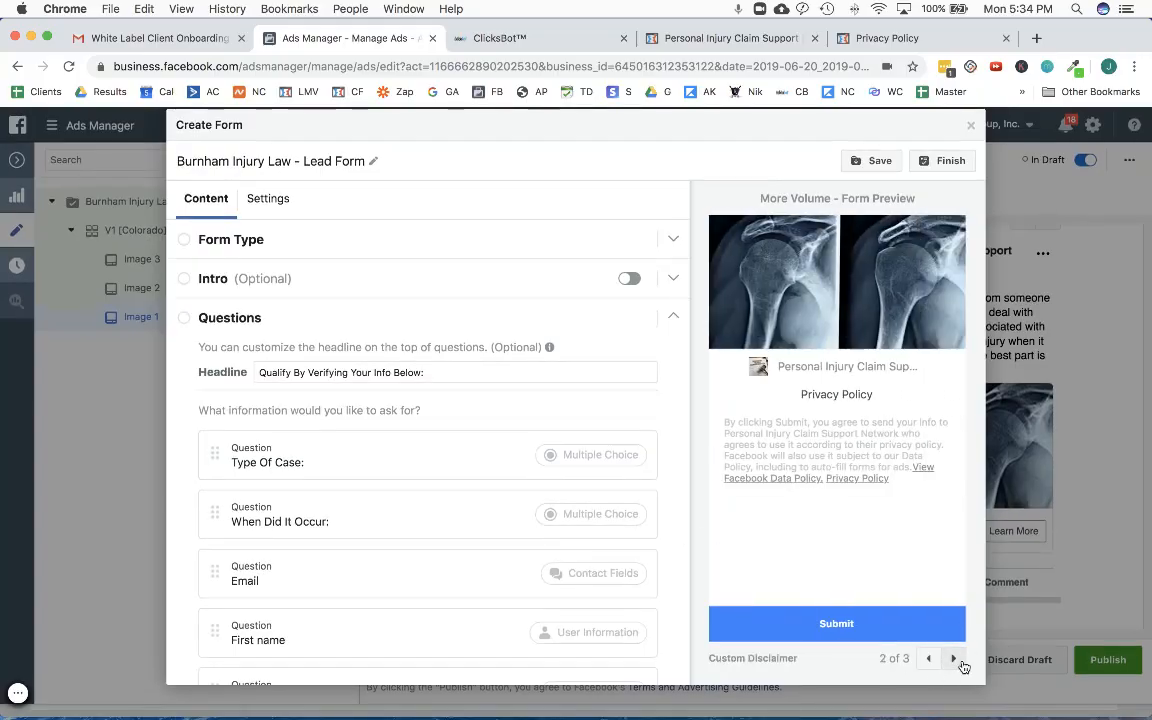
left_click(953, 659)
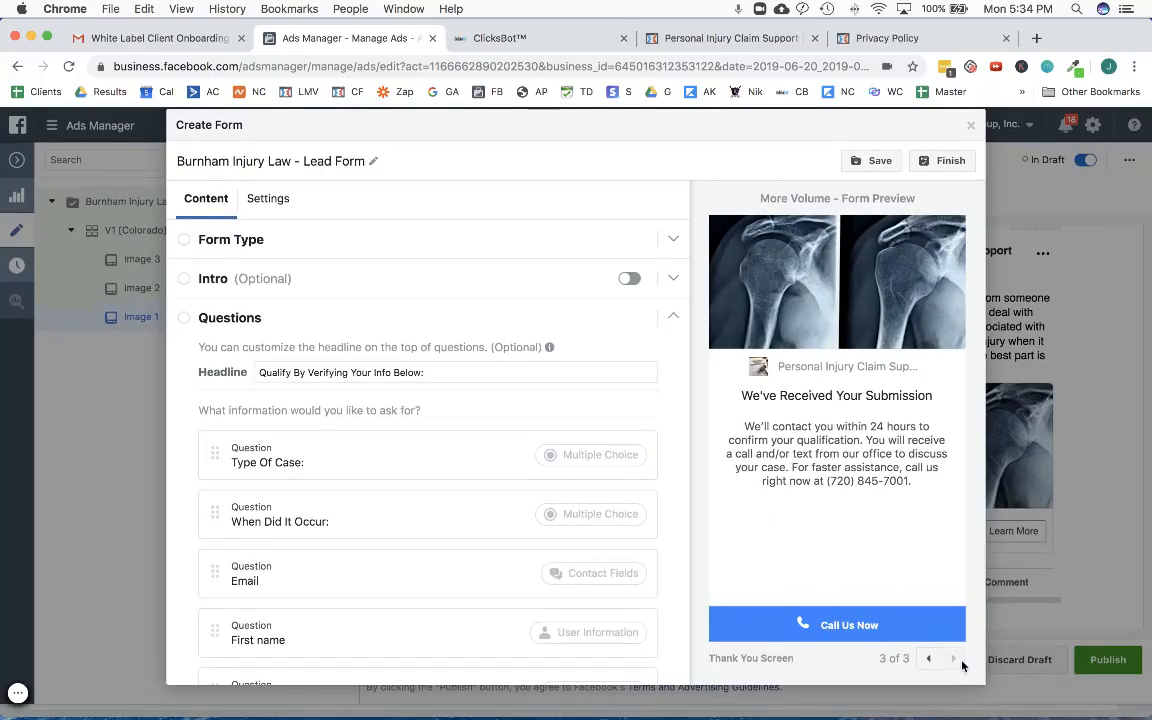
- Save and finish the Burnham Injury Law - Lead Form so the Image 1 ad uses it
left_click(872, 161)
left_click(950, 162)
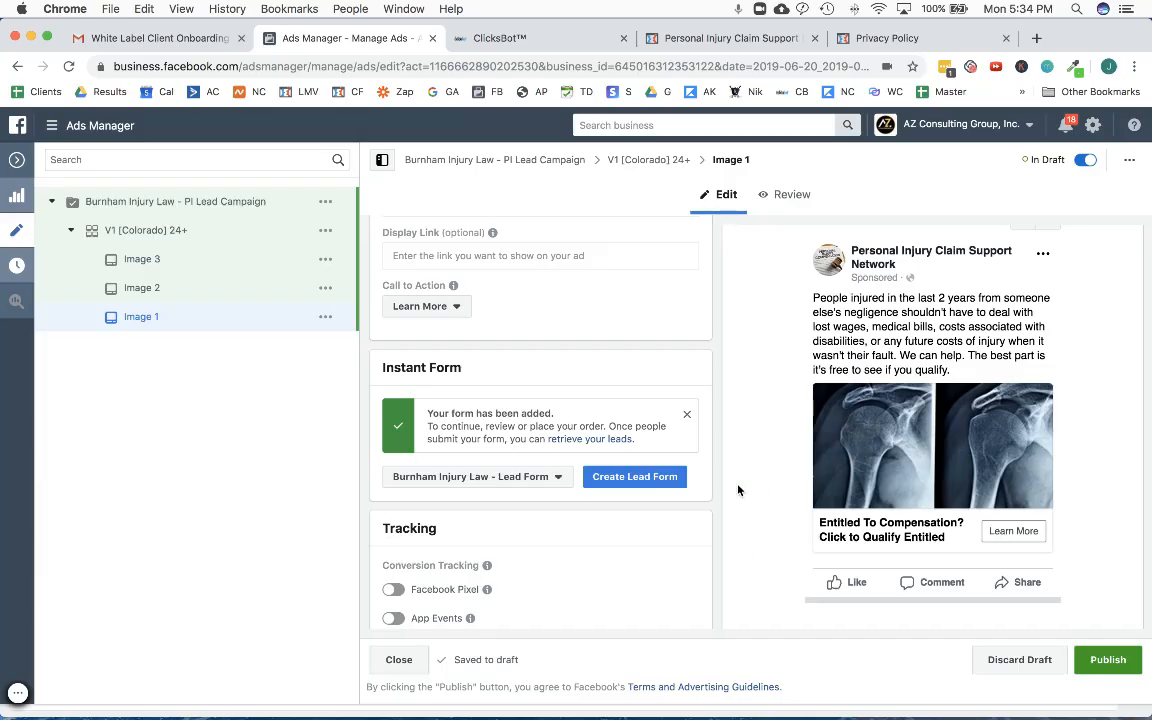
scroll(734, 499, "down", 5)
scroll(734, 499, "up", 10)
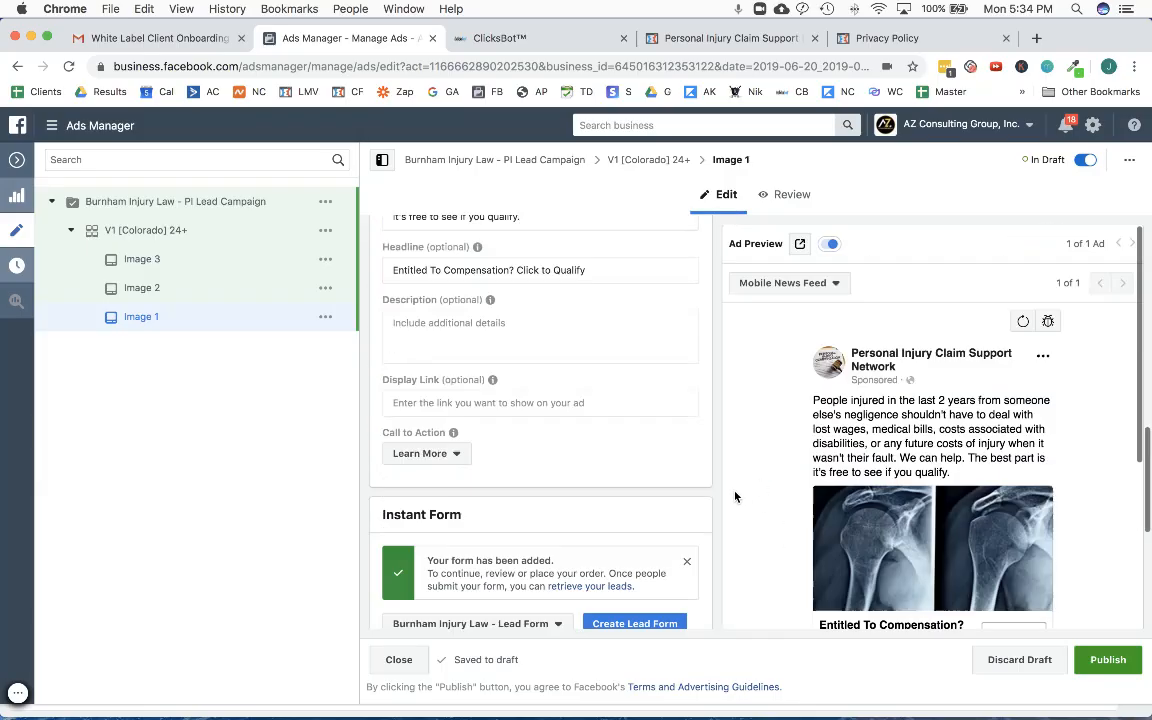
scroll(734, 497, "up", 3)
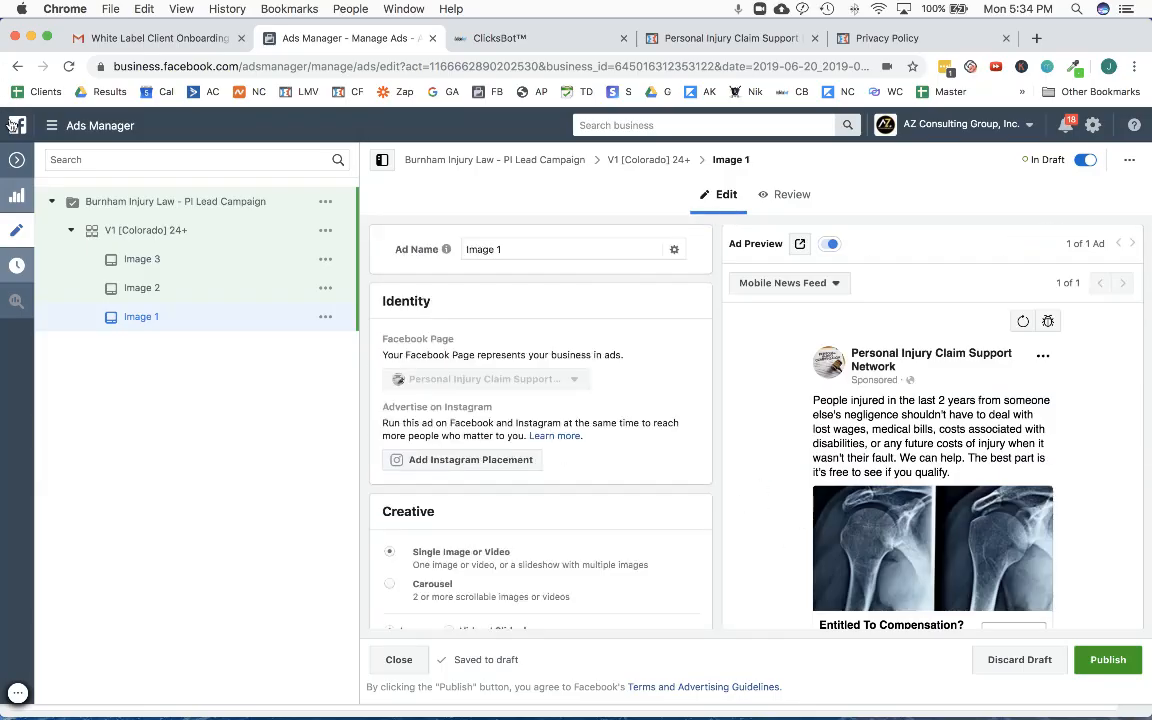
- Return to the ads list, open the Image 2 ad for editing and set its instant form to Burnham Injury Law - Lead Form
left_click(15, 160)
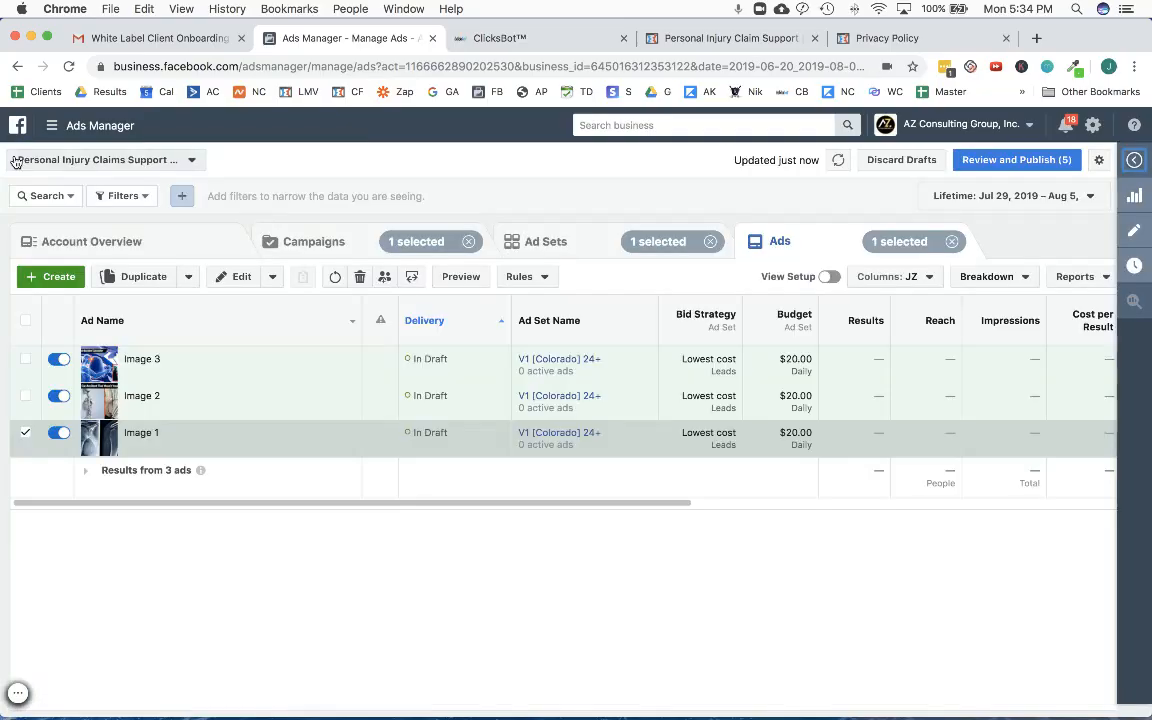
left_click(25, 432)
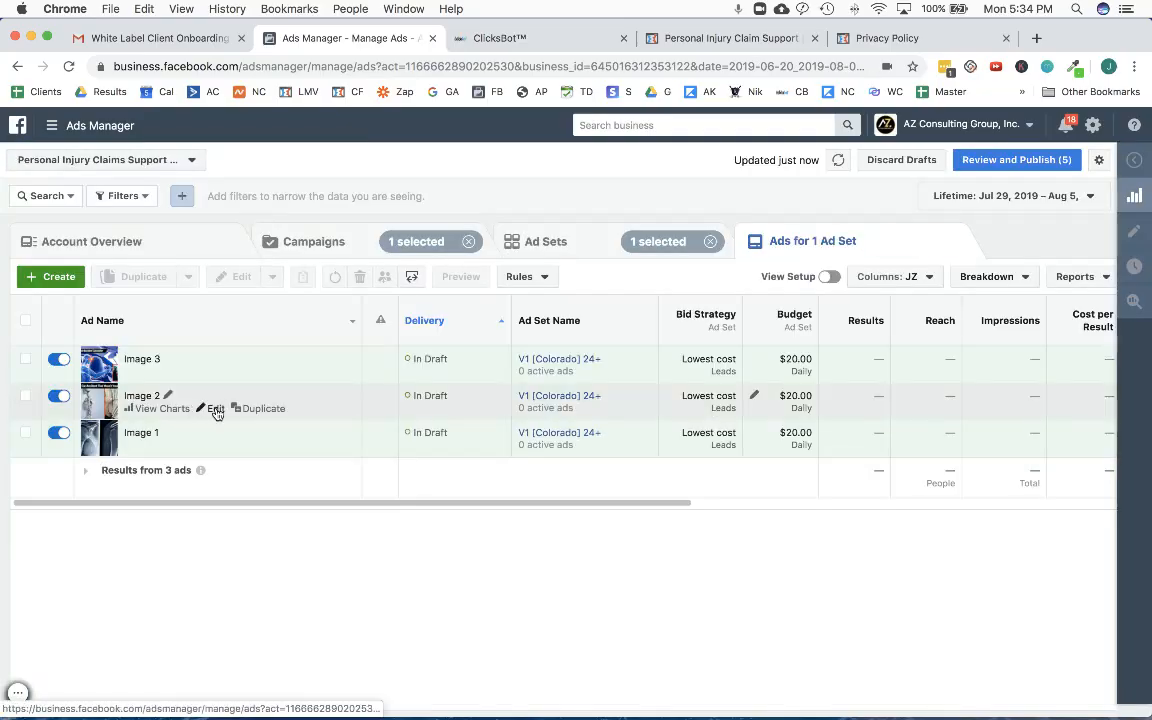
left_click(215, 410)
scroll(589, 489, "down", 10)
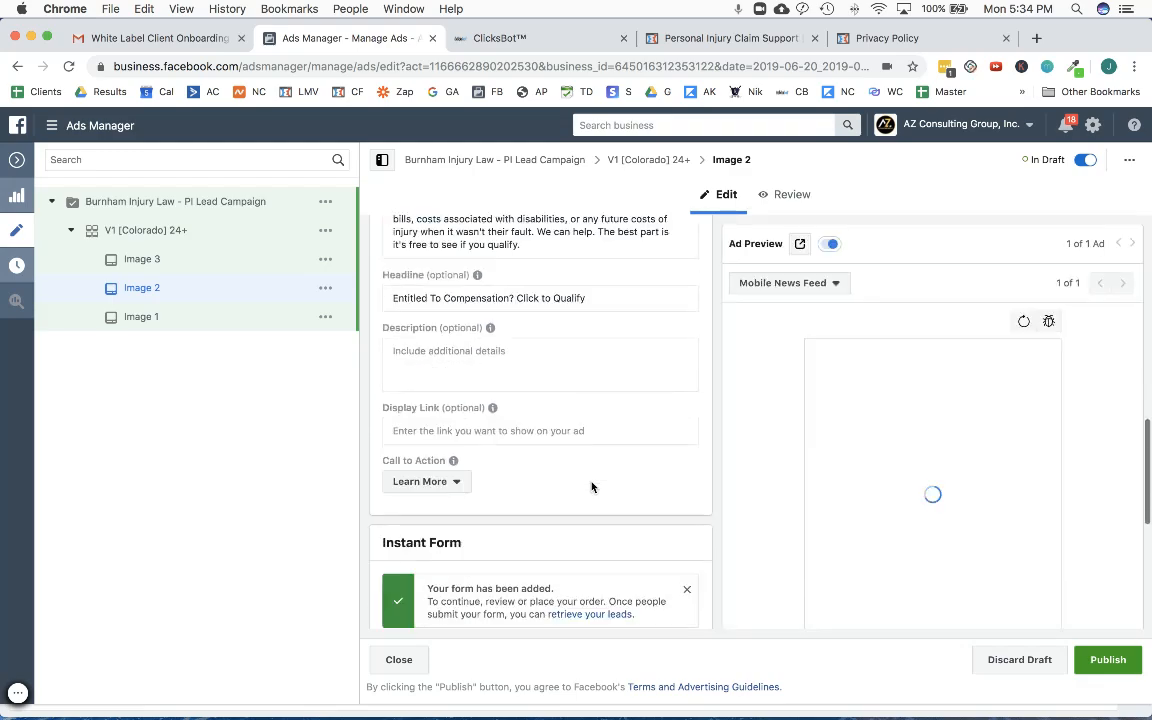
scroll(591, 487, "down", 4)
left_click(462, 445)
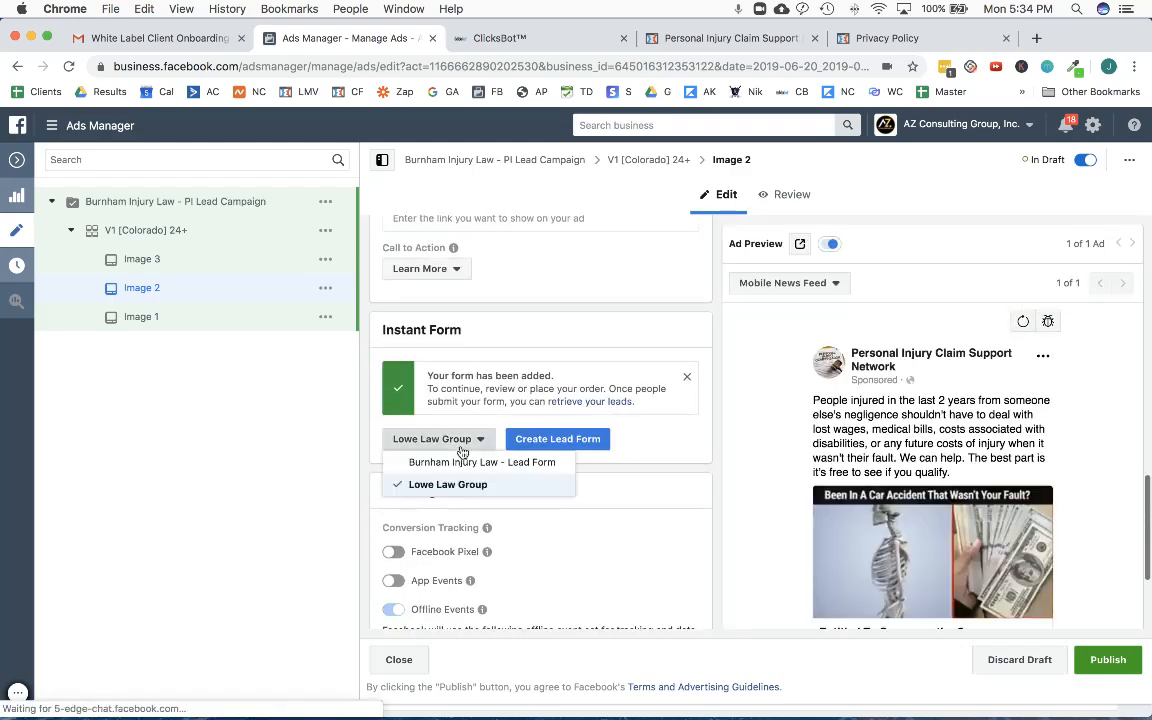
left_click(476, 462)
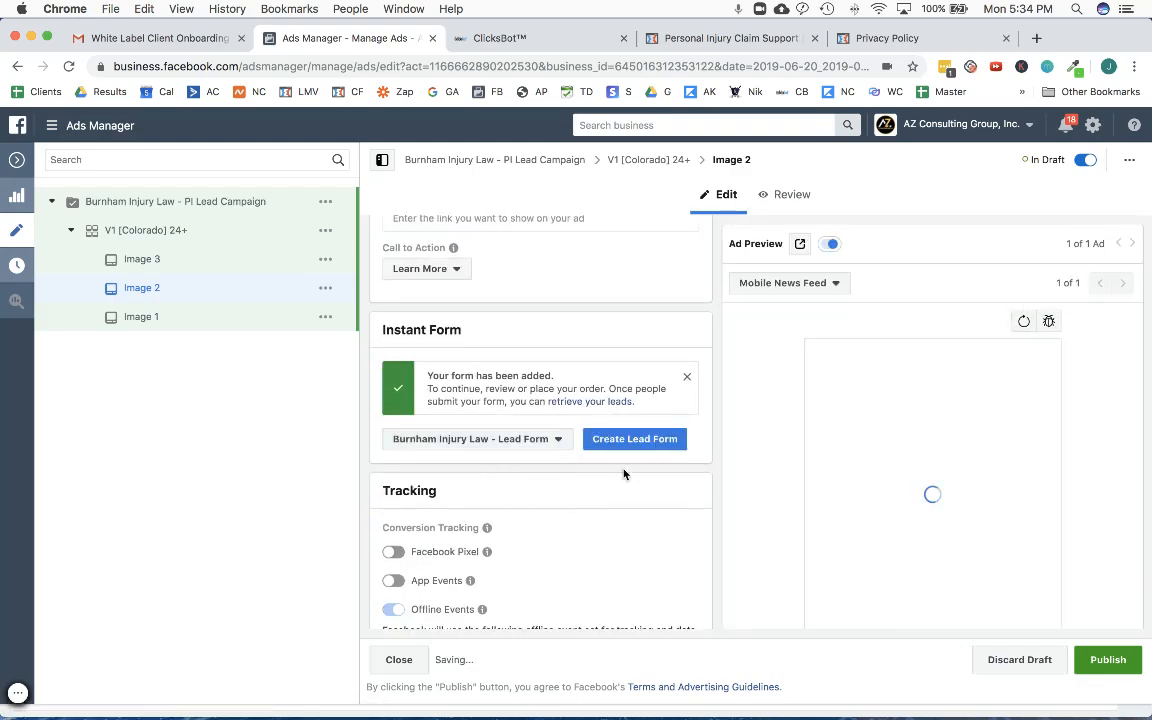
- Check the Image 2 ad's identity, creative, text, instant form and tracking settings
scroll(624, 474, "up", 10)
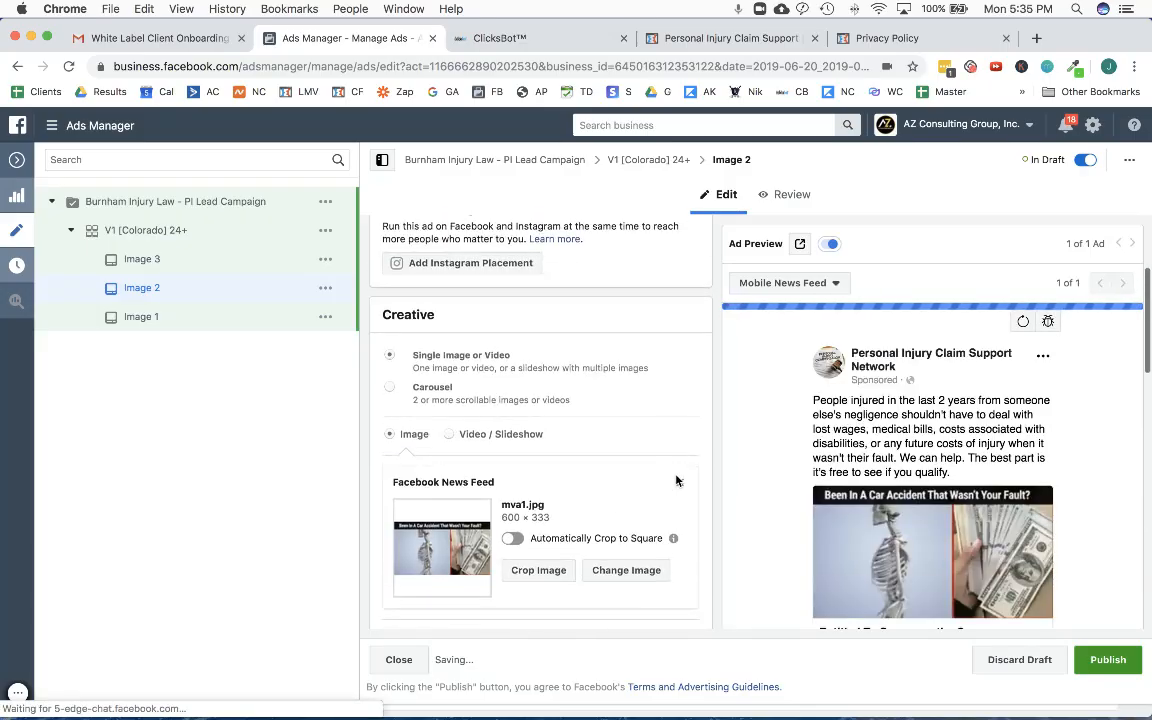
scroll(795, 477, "down", 5)
scroll(793, 478, "up", 8)
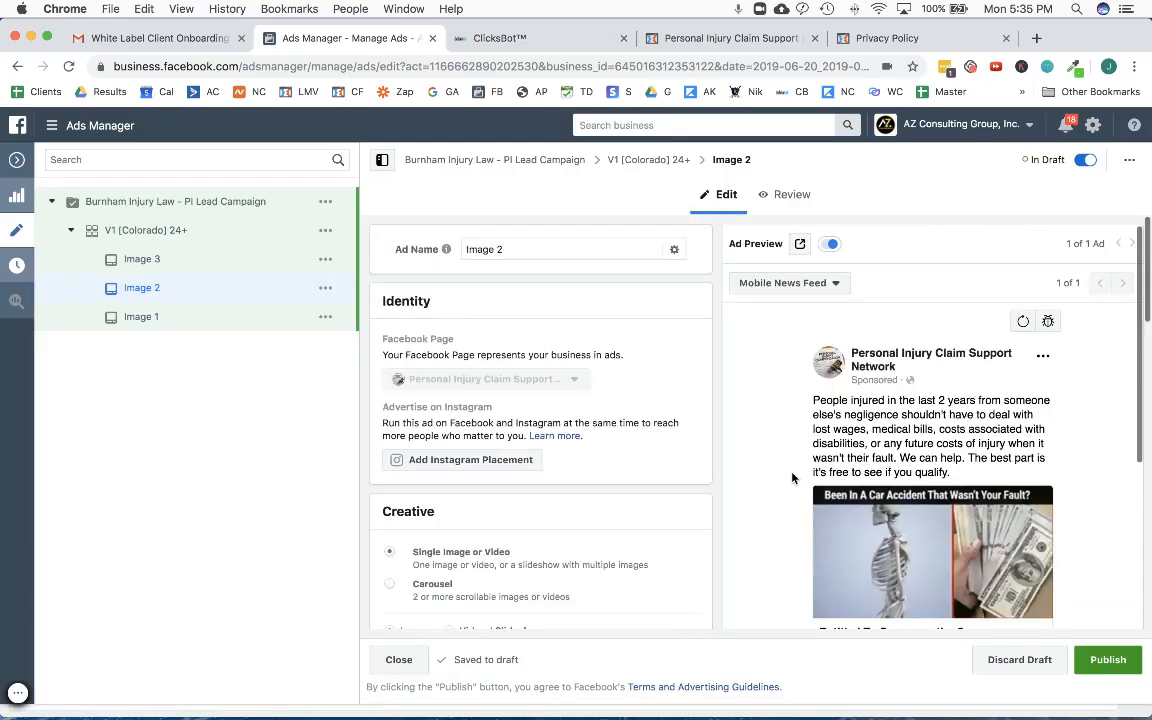
scroll(599, 442, "down", 10)
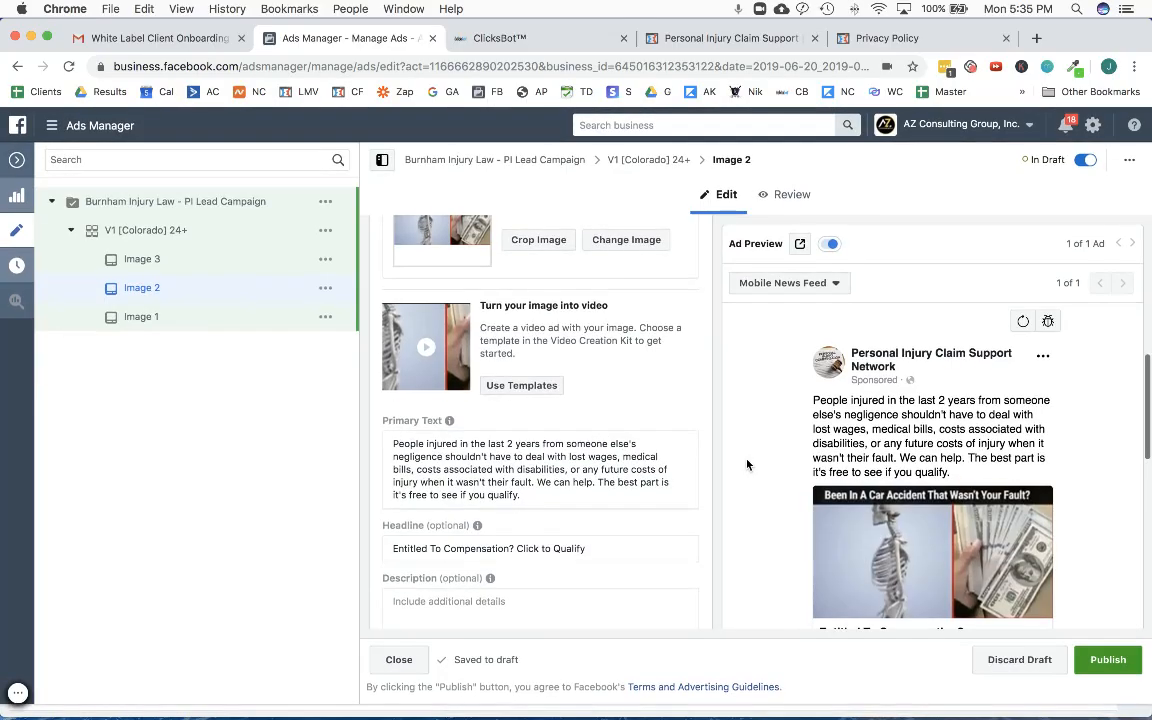
scroll(750, 465, "down", 3)
scroll(535, 458, "down", 8)
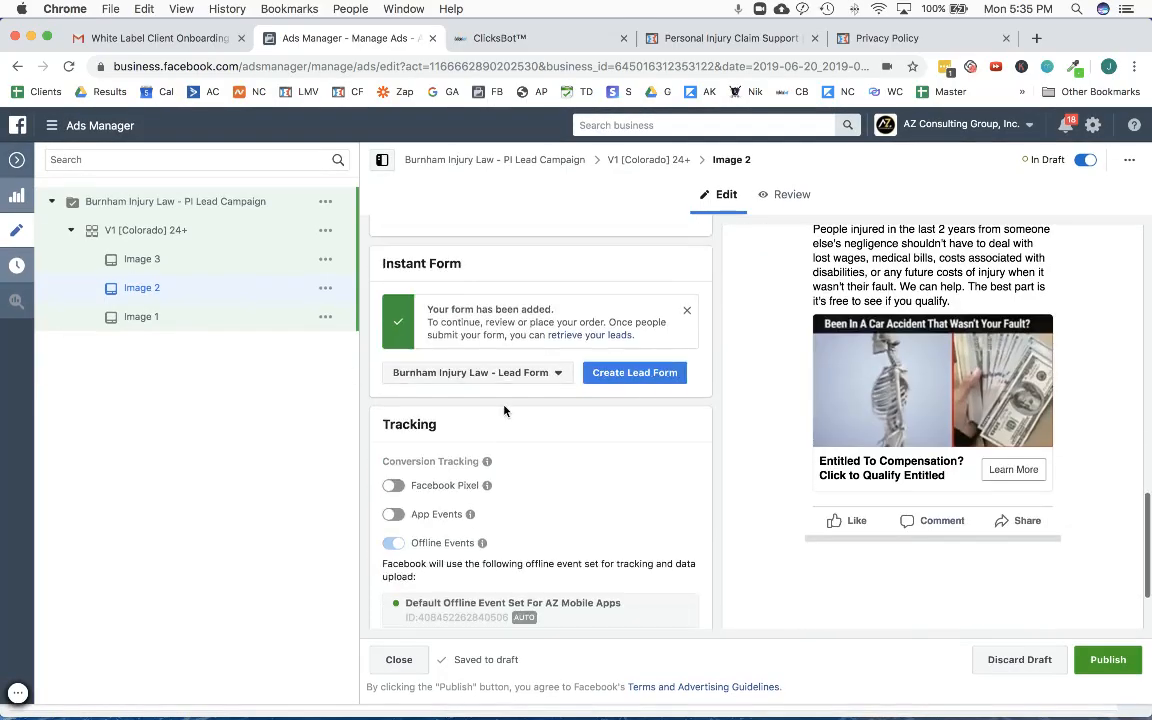
scroll(504, 410, "down", 2)
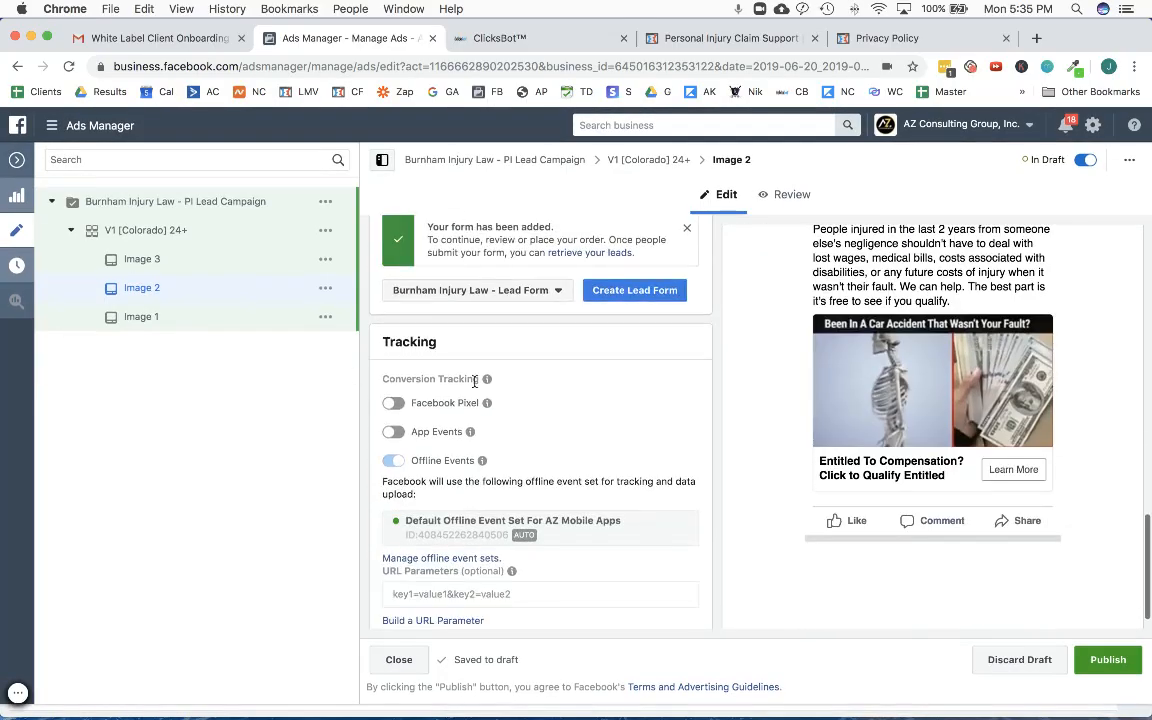
- Return to the ads list and open the Image 3 ad for editing
left_click(13, 163)
left_click(25, 395)
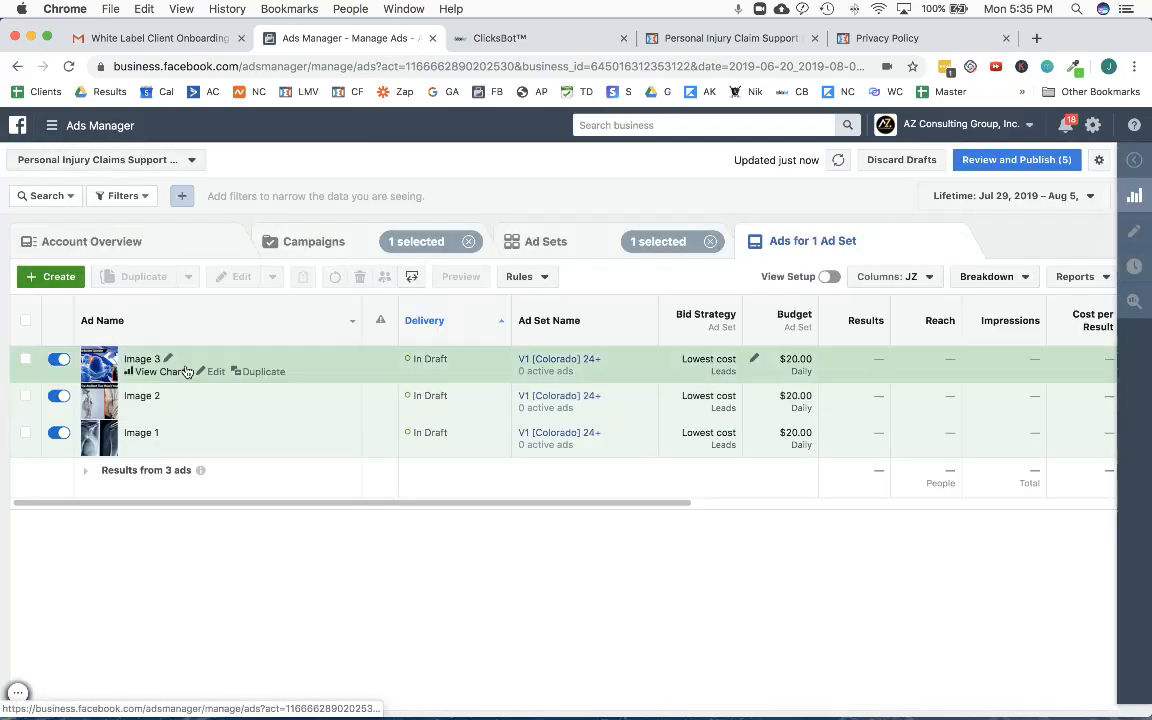
left_click(216, 372)
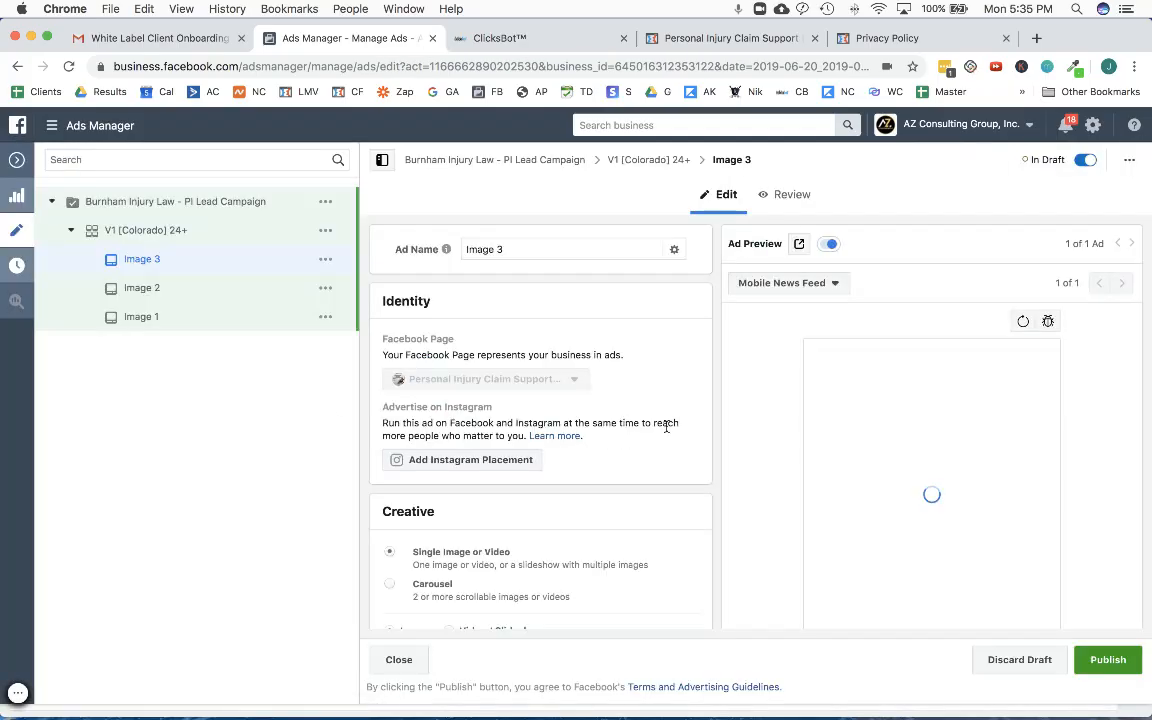
- Check the Image 3 ad's creative, primary text, headline and call to action against its news feed preview
scroll(662, 428, "down", 2)
scroll(660, 430, "down", 3)
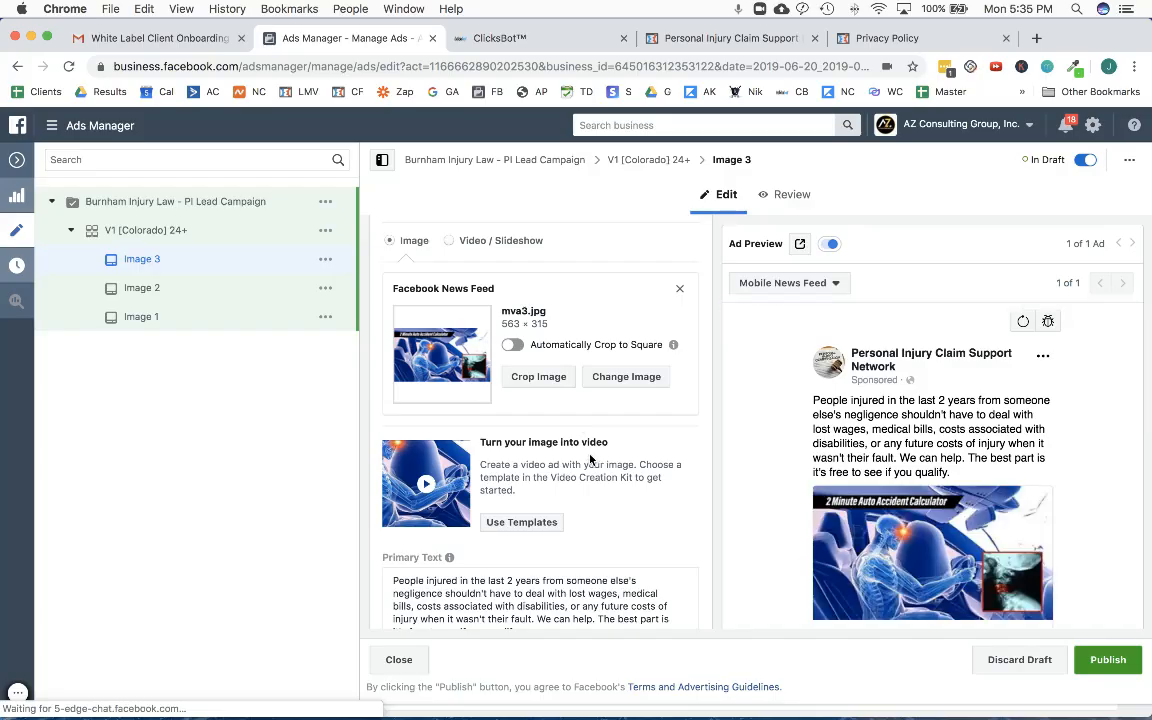
scroll(577, 457, "down", 3)
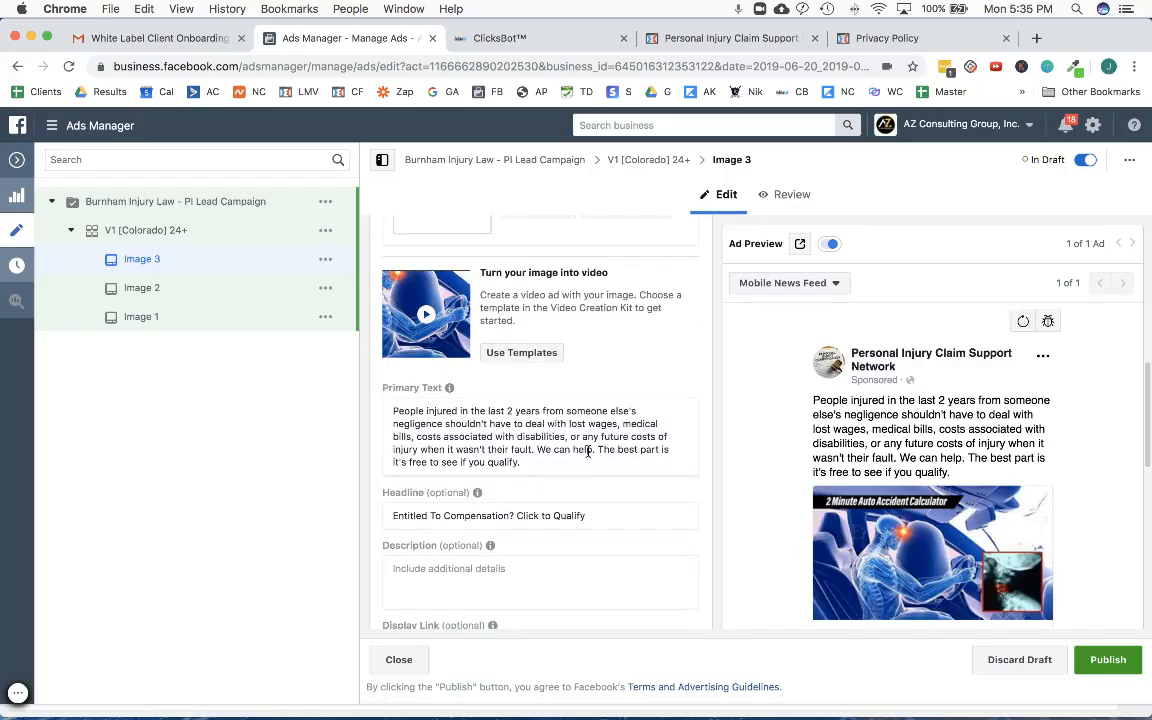
scroll(590, 450, "down", 4)
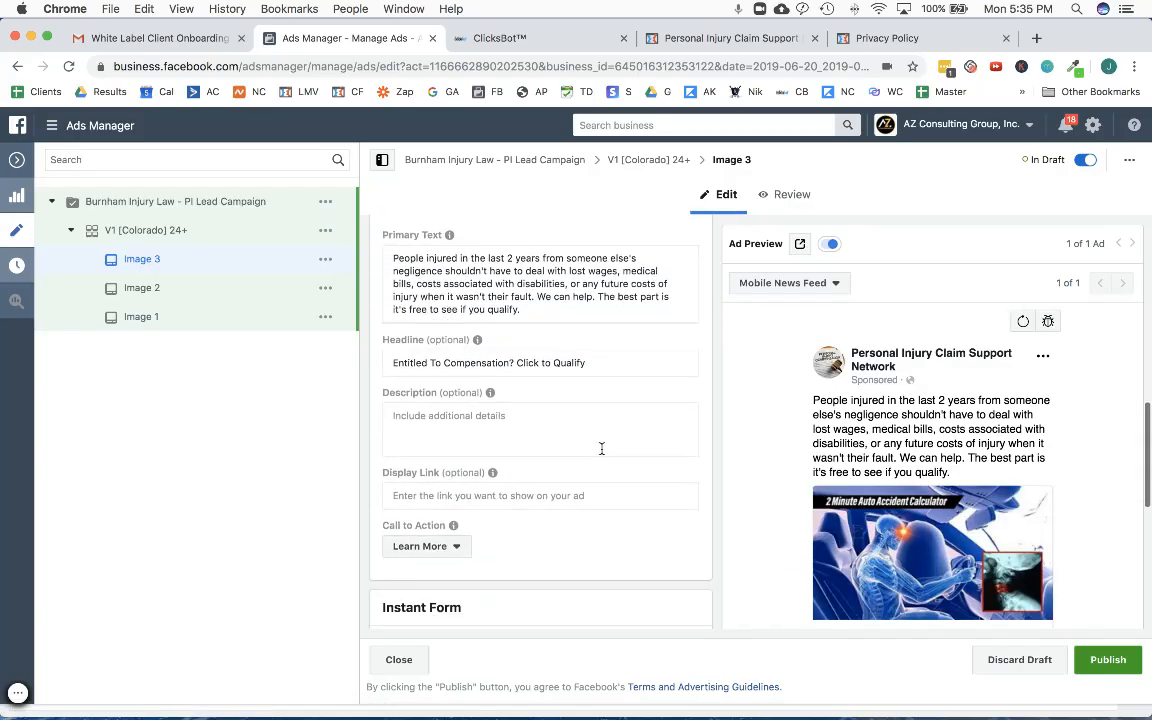
scroll(600, 450, "up", 1)
scroll(602, 449, "up", 3)
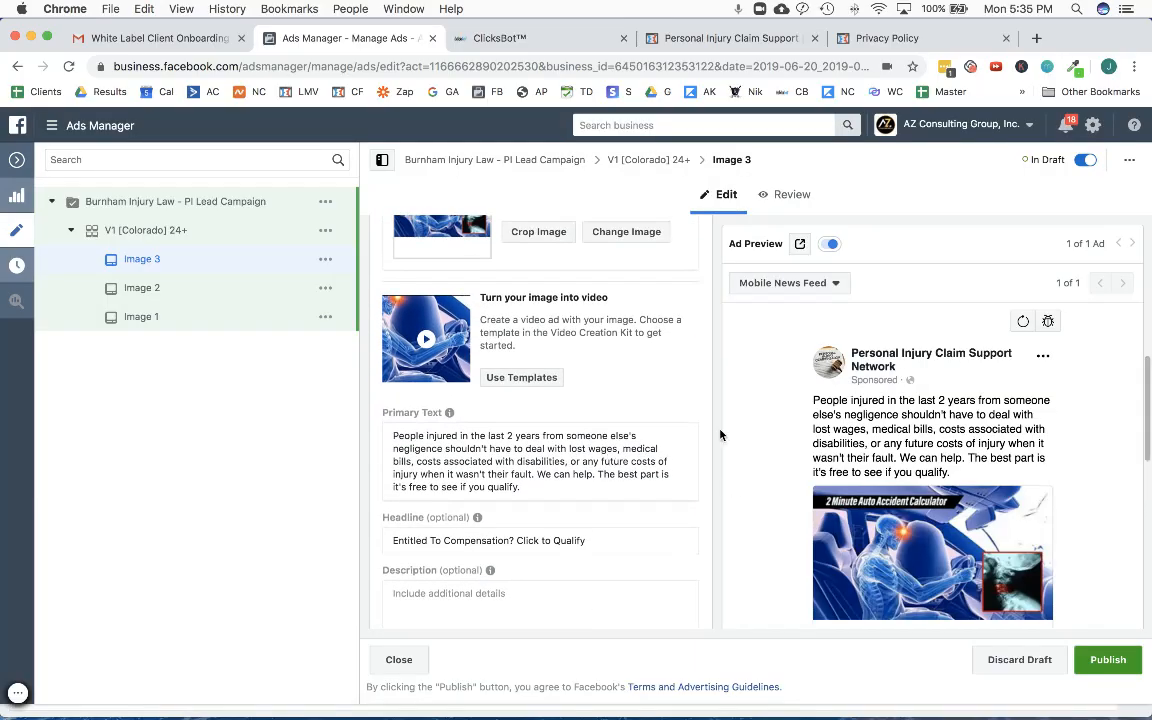
scroll(820, 435, "down", 1)
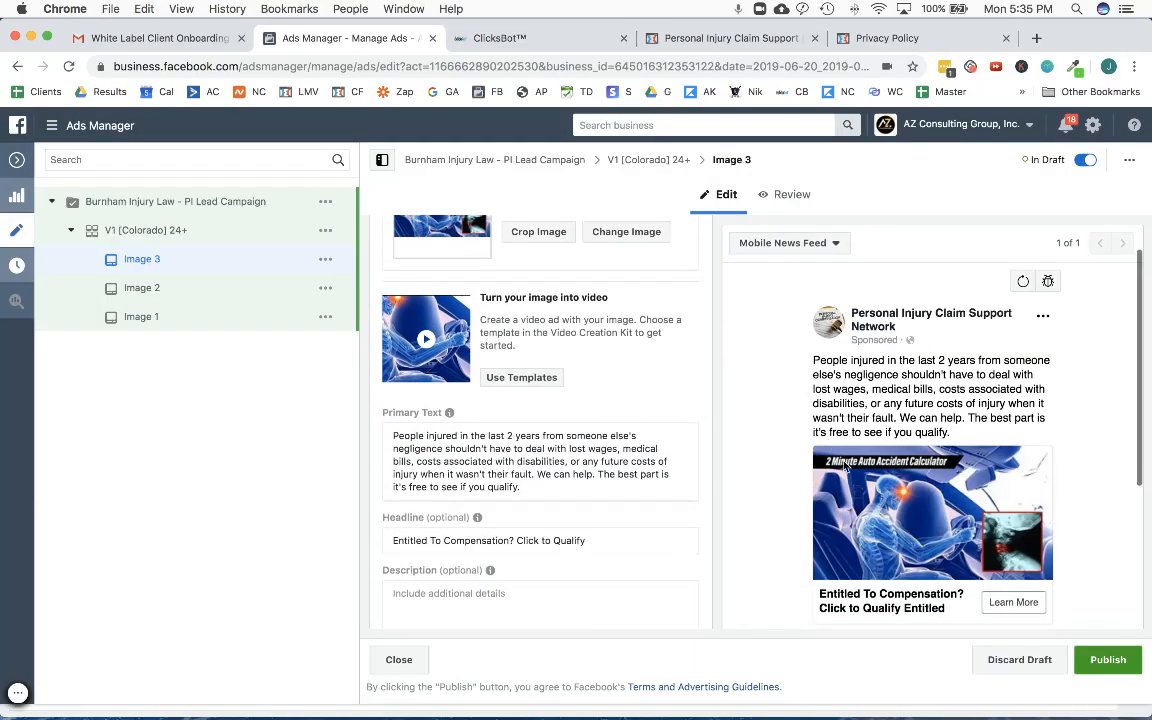
scroll(680, 442, "up", 4)
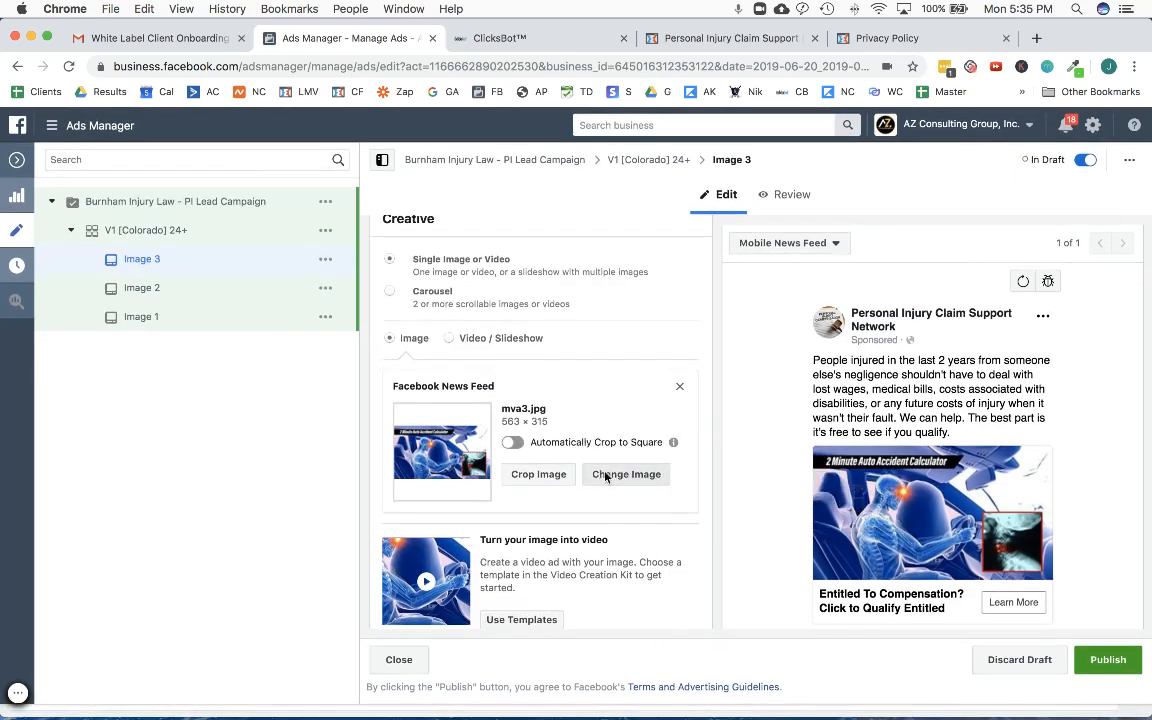
- Open the image assets for changing the Image 3 ad's picture and search the free stock images for "personal"
left_click(624, 475)
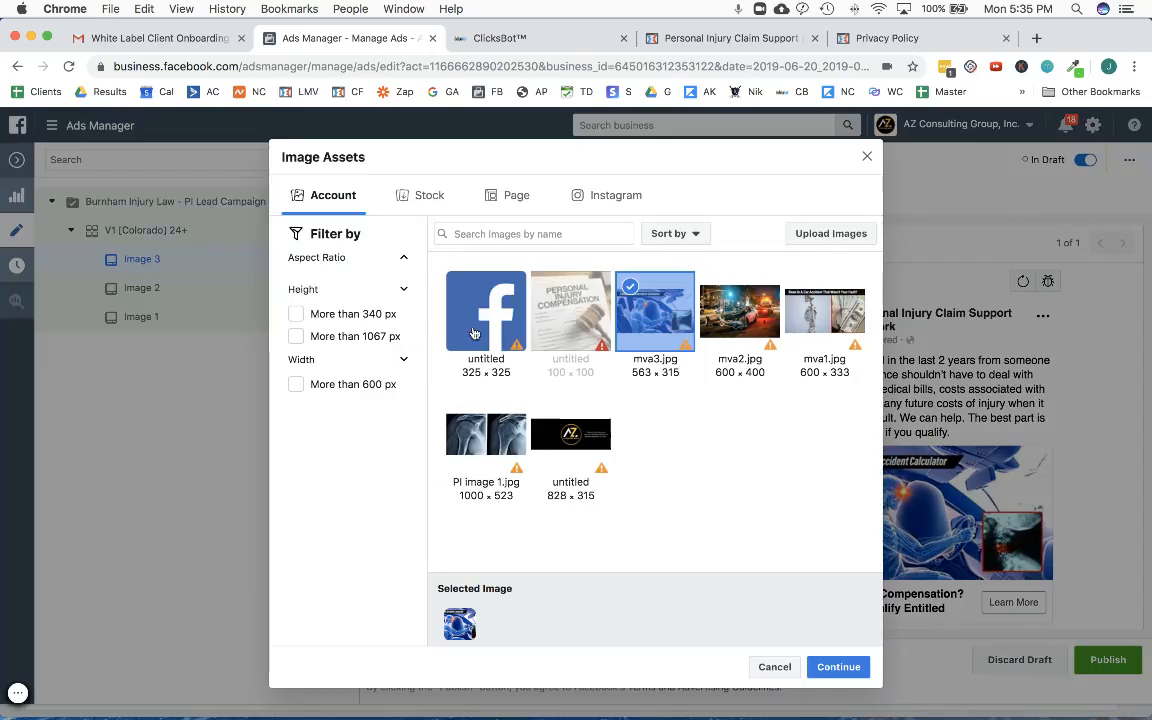
left_click(425, 197)
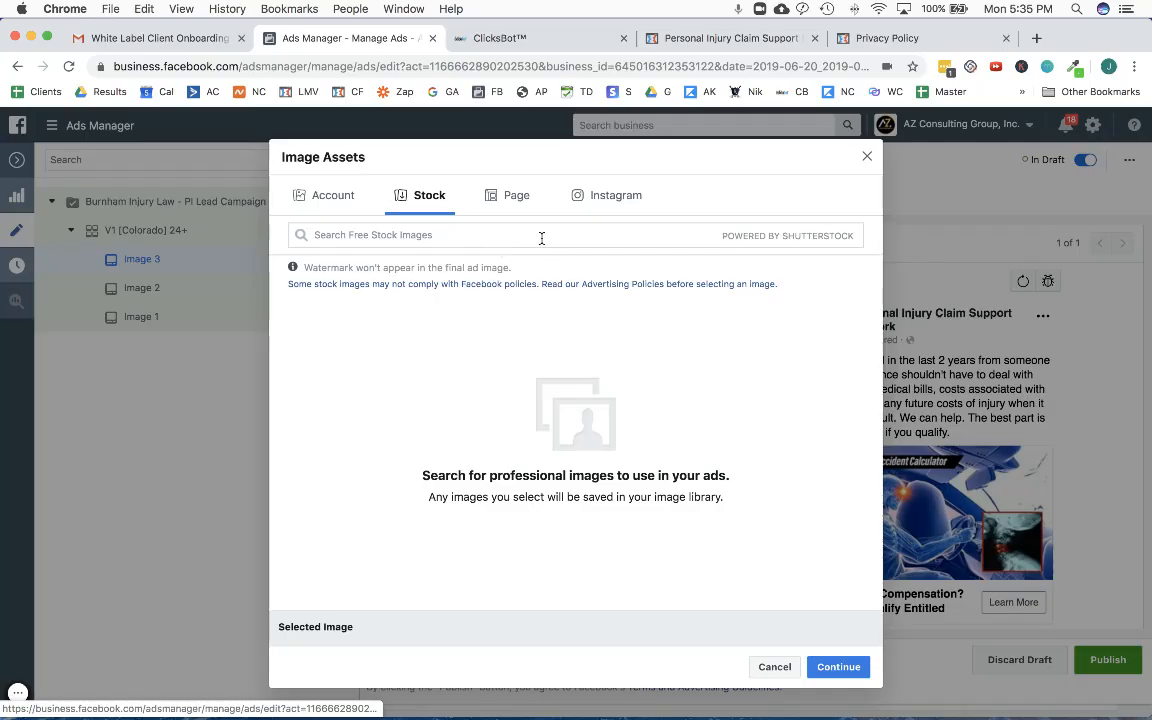
type("personal")
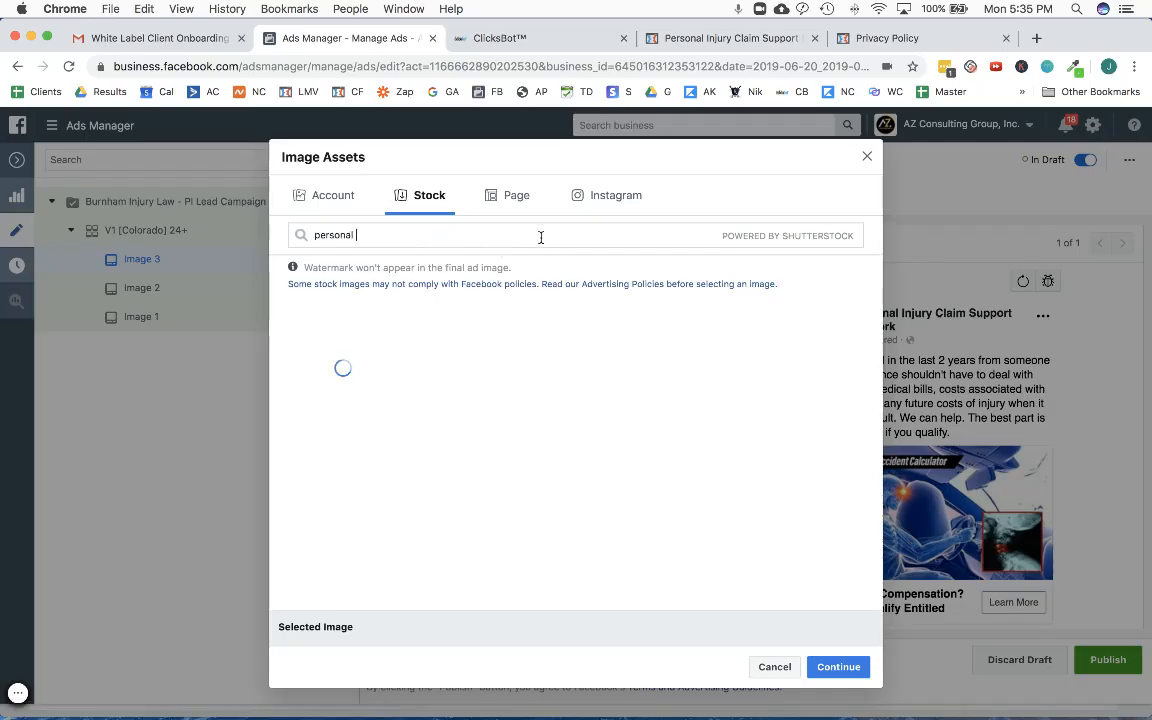
type(" inj")
- Switch to Google Drive in a new browser tab, search for "ad swipes" and open the Ad Swipes folder
left_click(1036, 38)
left_click(104, 91)
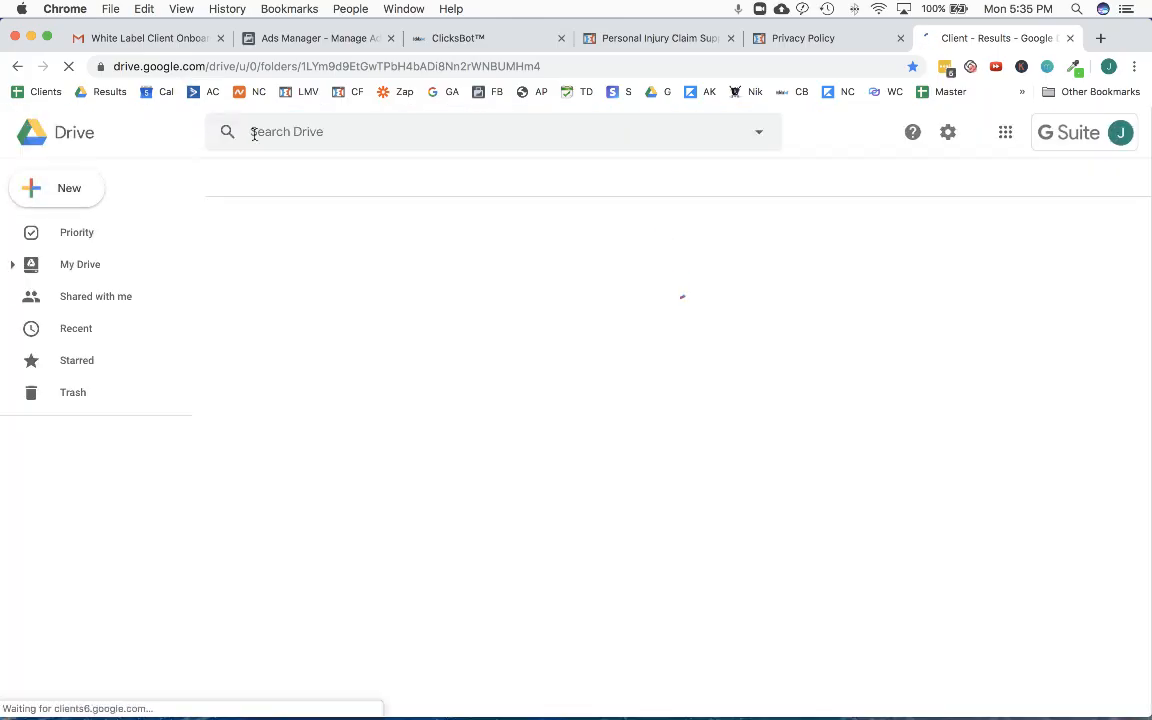
left_click(254, 134)
type("ad")
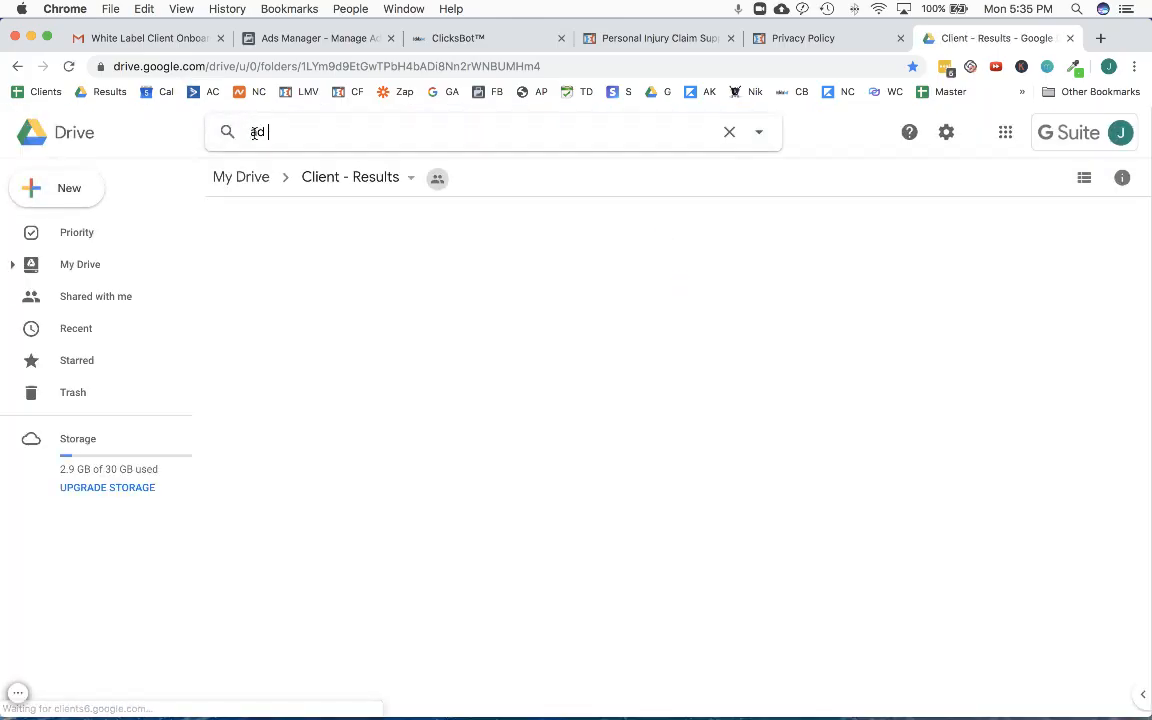
type(" swi")
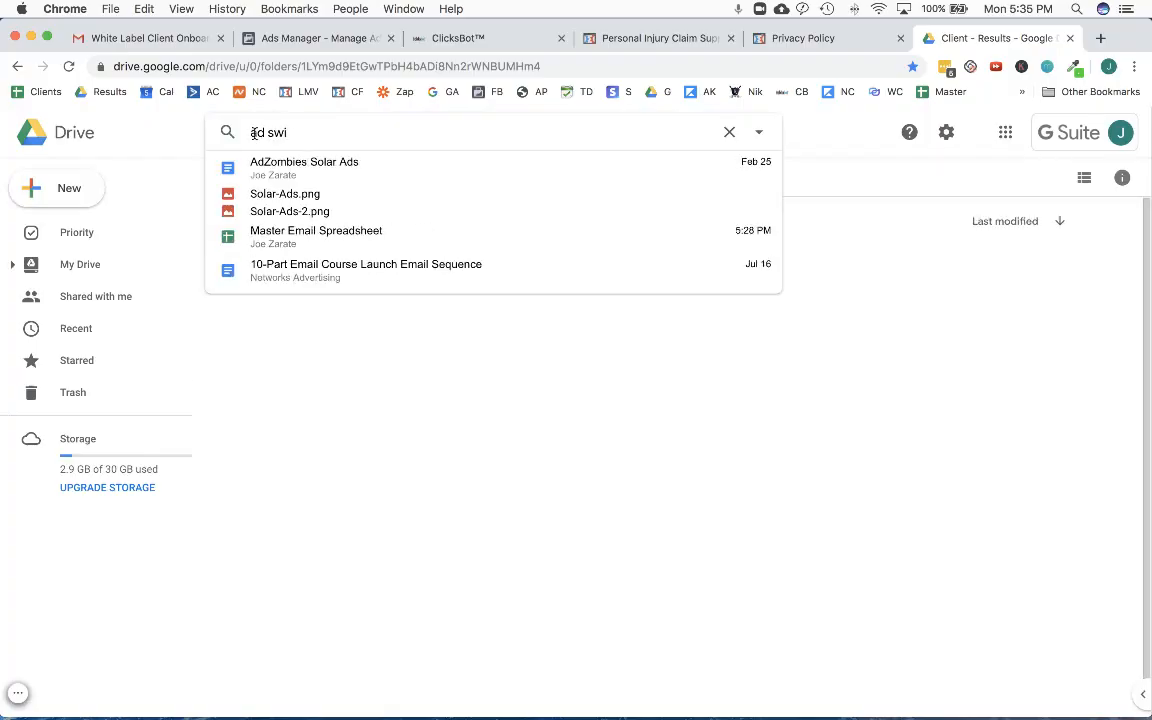
type("pes")
left_click(283, 180)
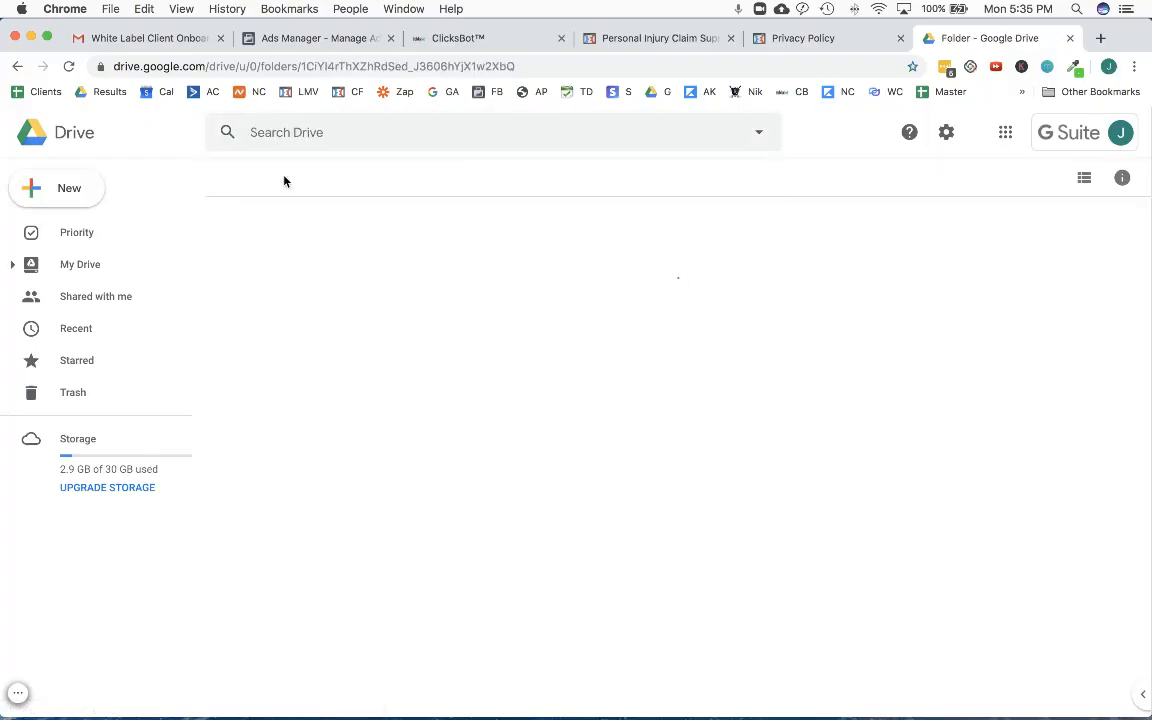
- Open the PI Images That Convert folder inside Personal Injury Ads and download mva9.jpg
double_click(342, 267)
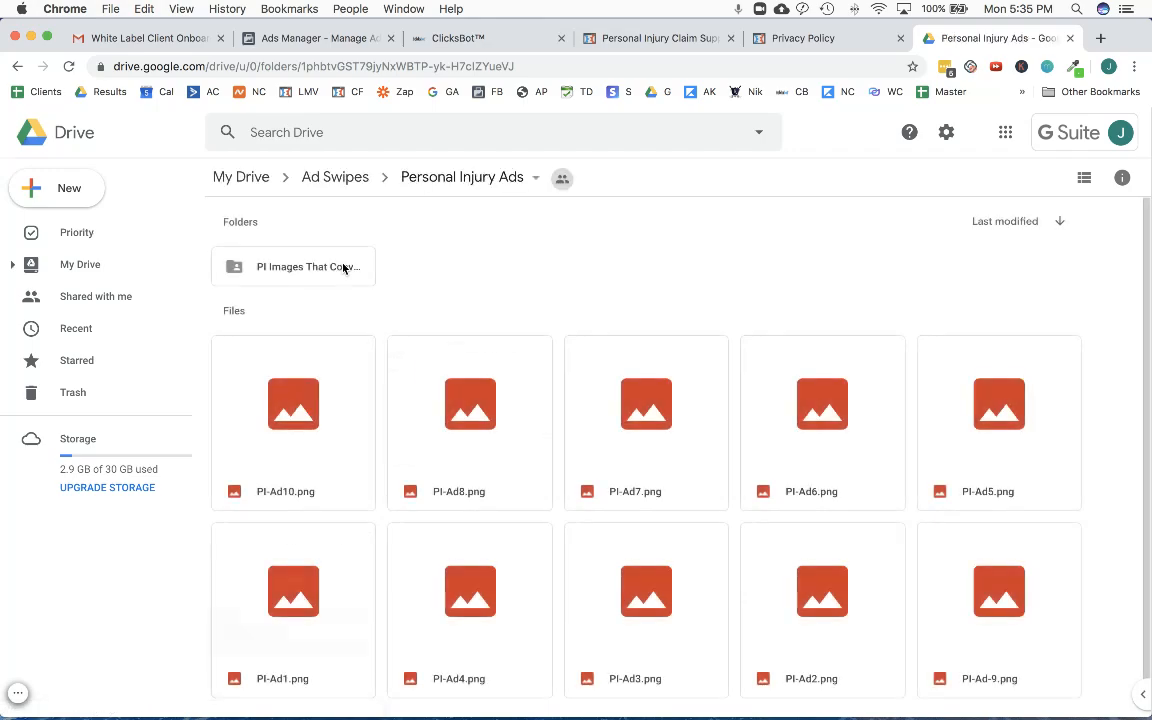
double_click(343, 267)
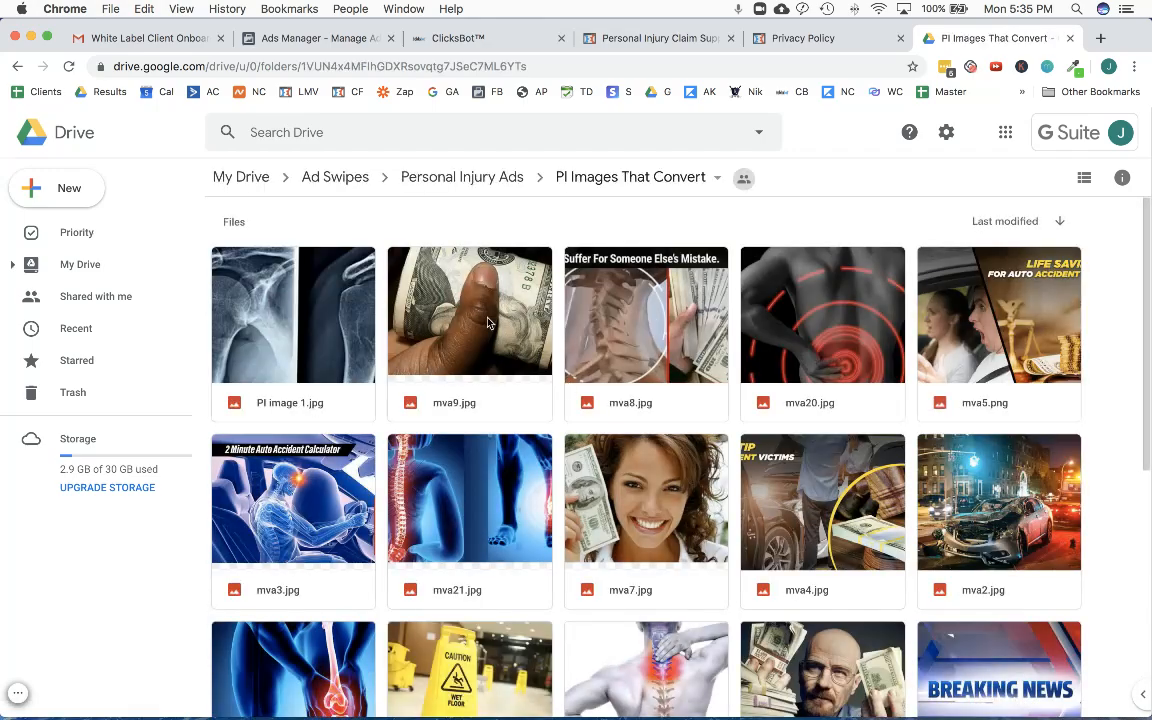
right_click(465, 325)
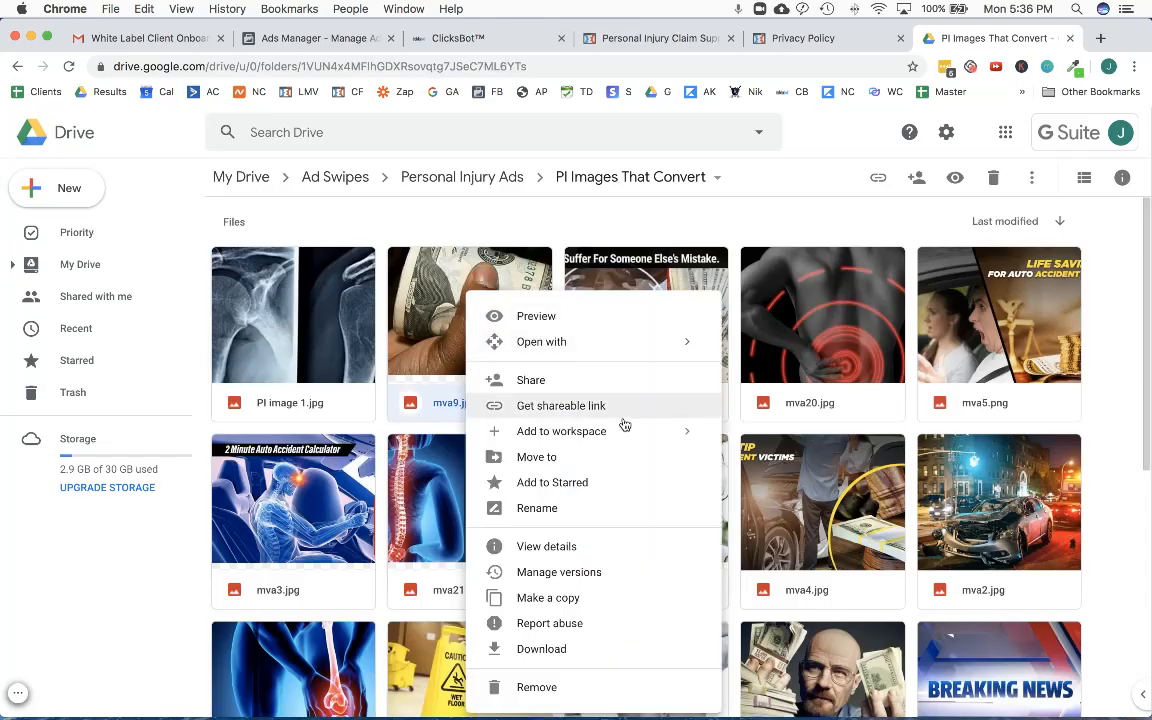
left_click(551, 649)
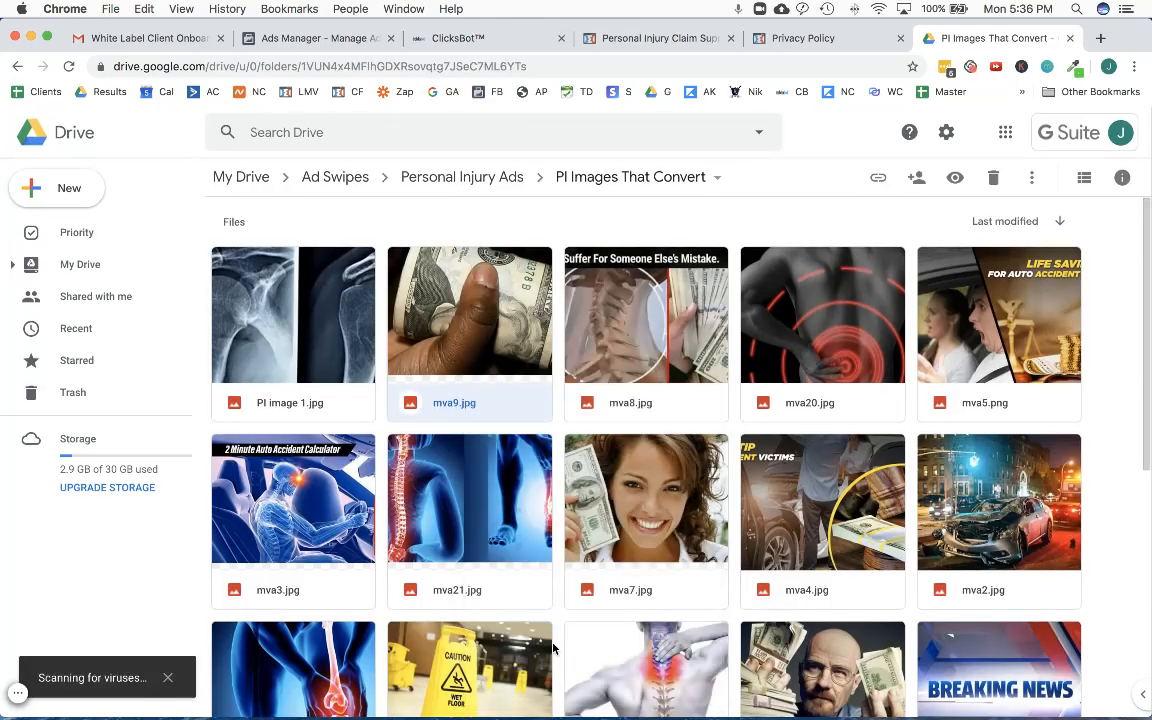
- Switch back to Ads Manager and upload the downloaded mva9.jpg to the account's image assets
left_click(310, 38)
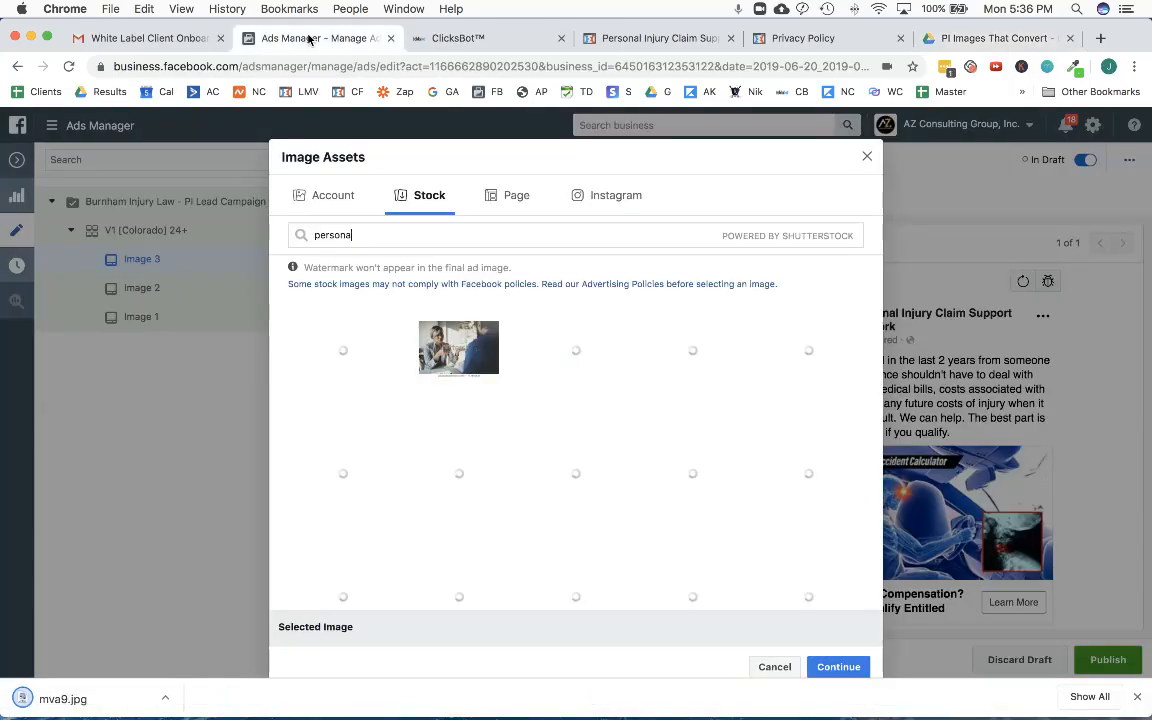
left_click(342, 199)
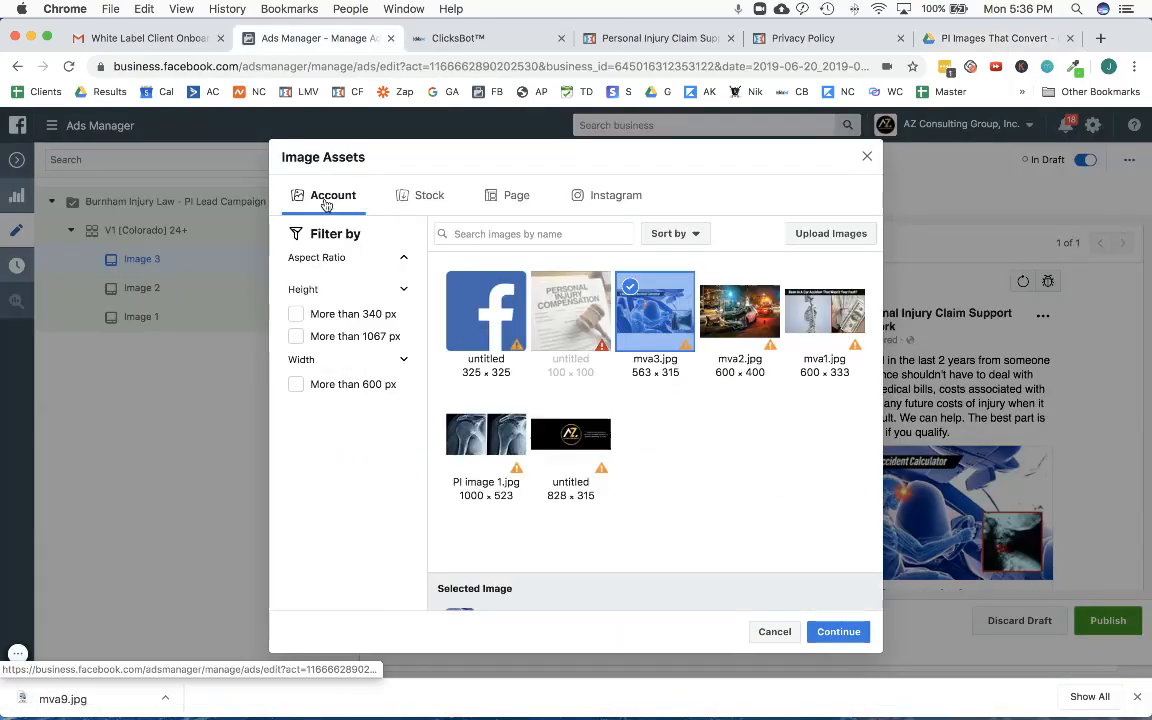
left_click(816, 236)
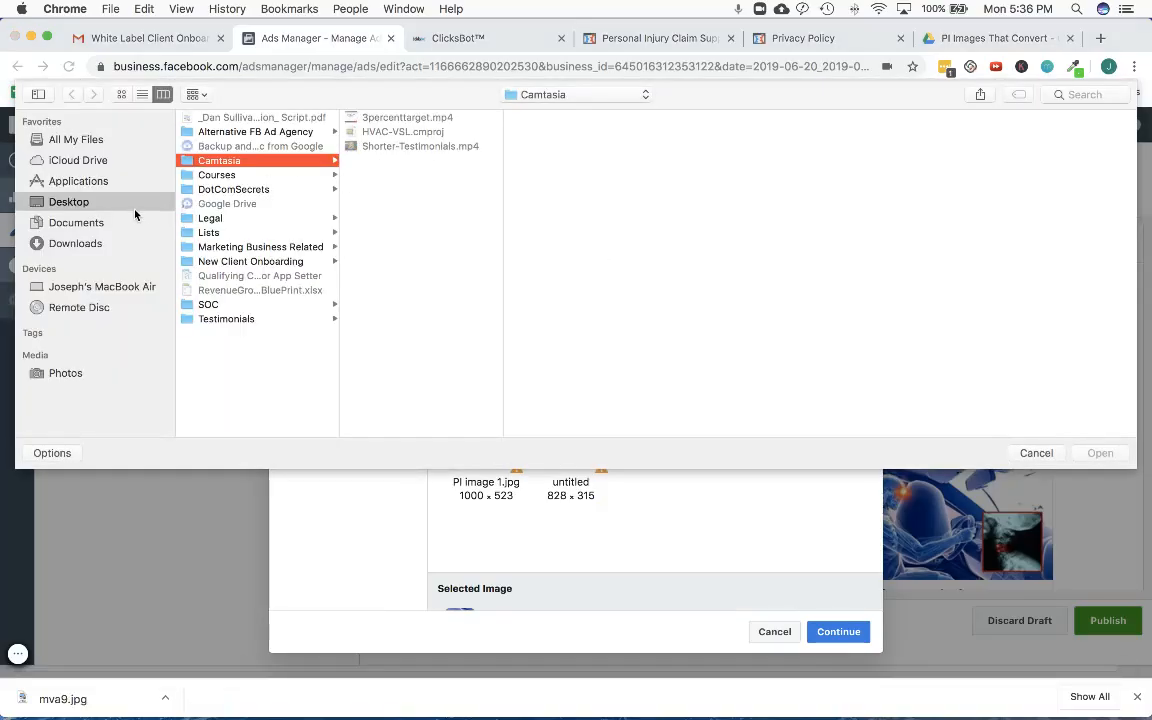
left_click(121, 200)
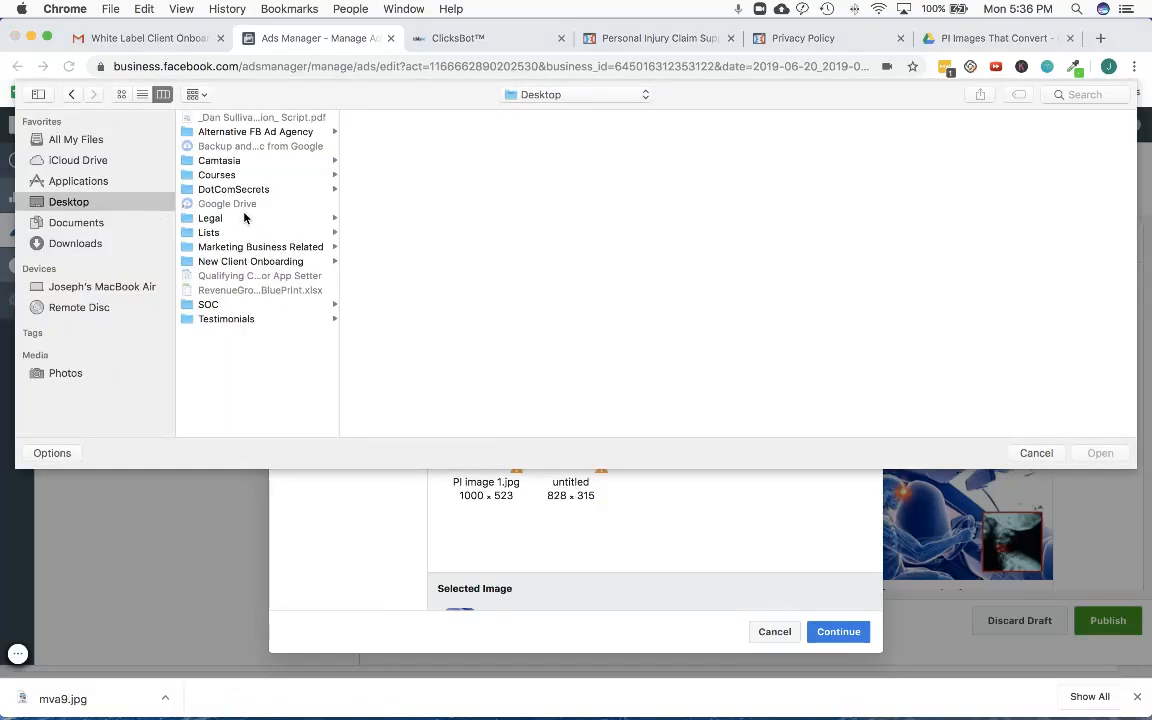
left_click(76, 224)
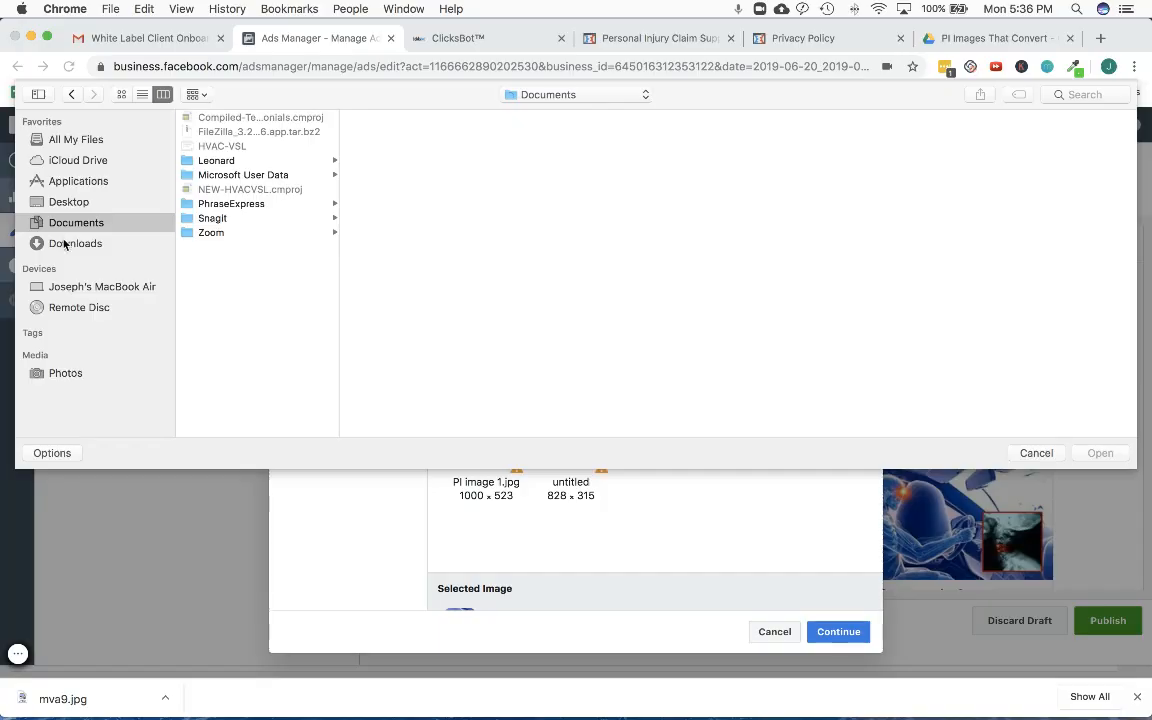
left_click(64, 244)
scroll(288, 245, "down", 5)
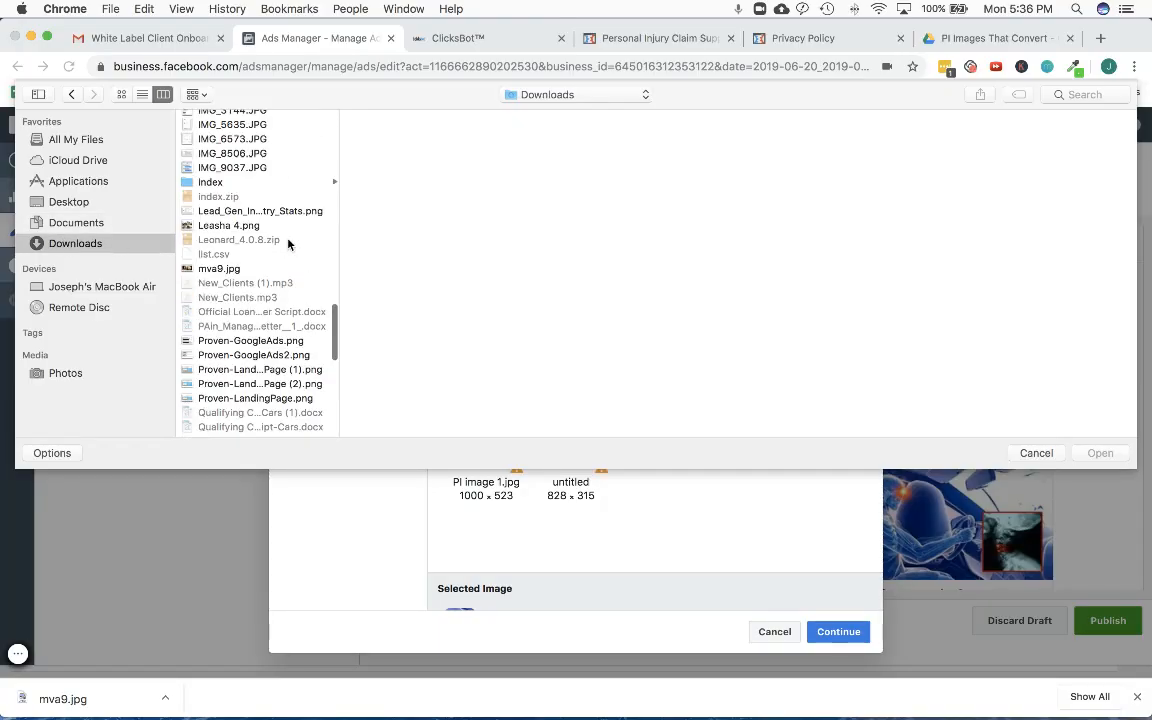
scroll(288, 245, "down", 5)
left_click(1078, 94)
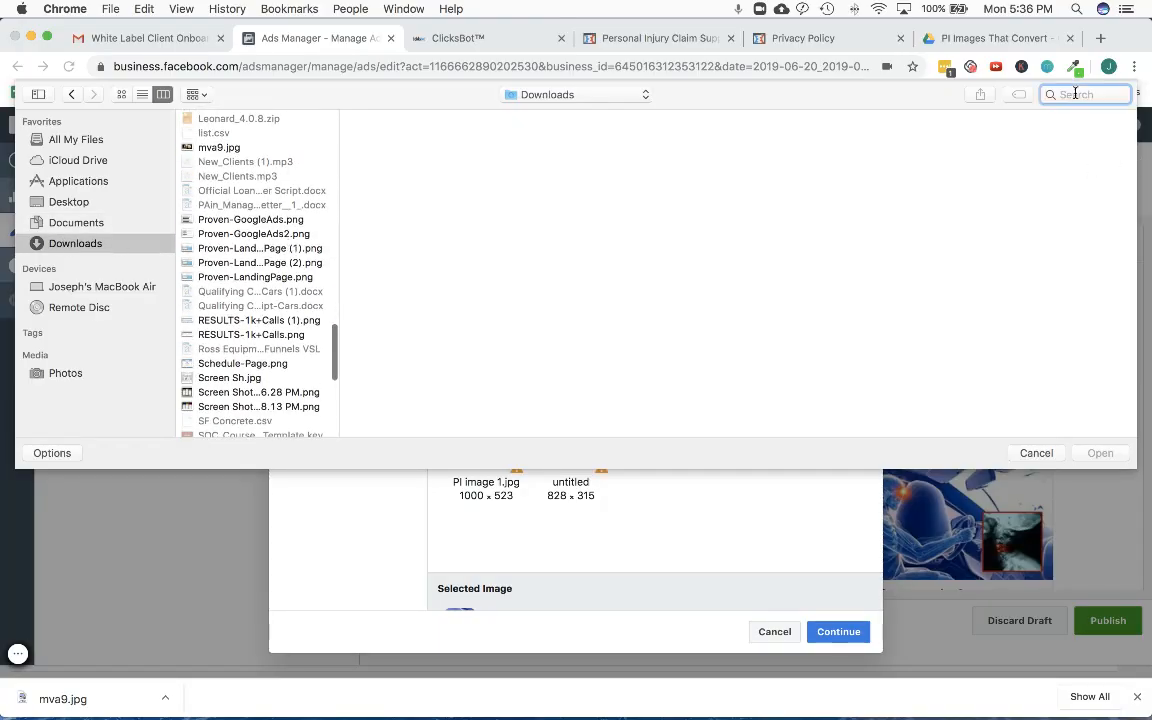
type("mva9")
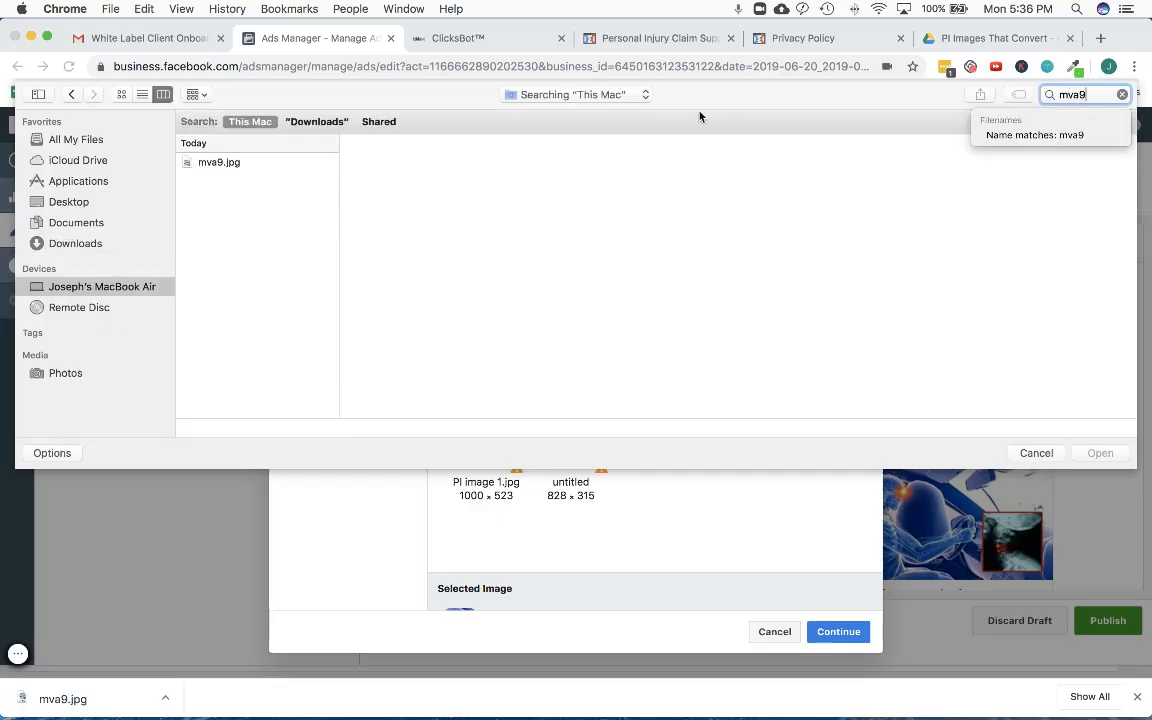
left_click(315, 158)
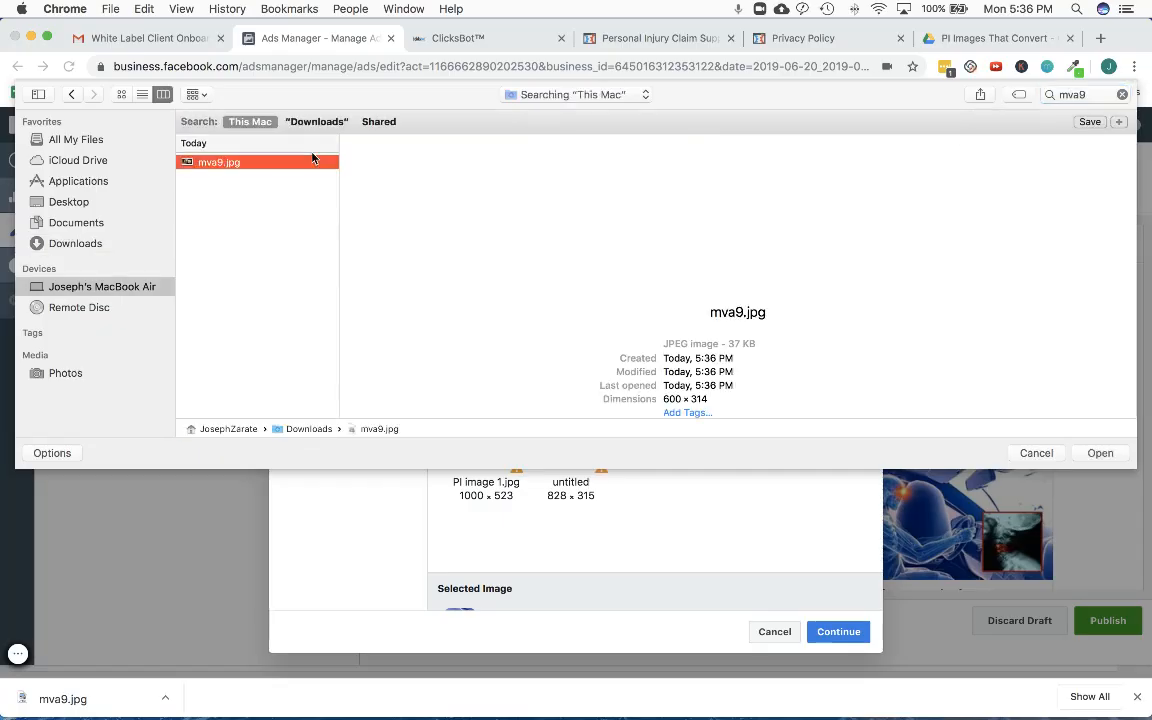
left_click(1112, 455)
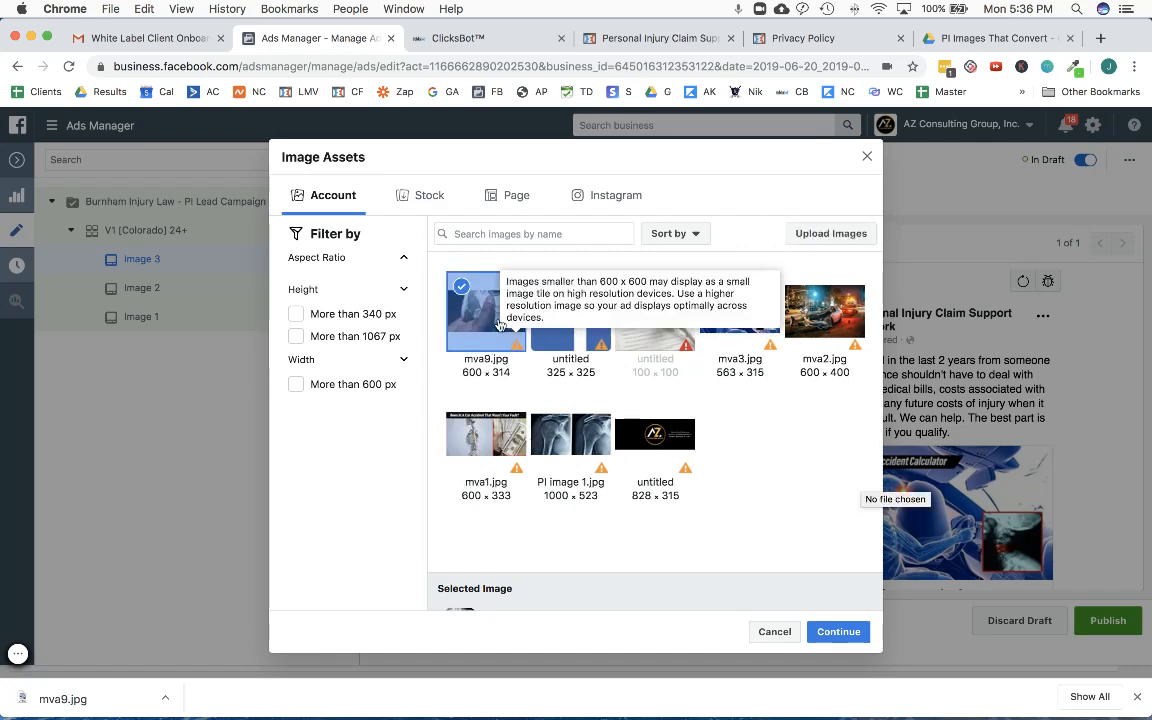
- Select mva9.jpg from the account images and apply it as the Image 3 ad's picture
left_click(490, 323)
left_click(490, 323)
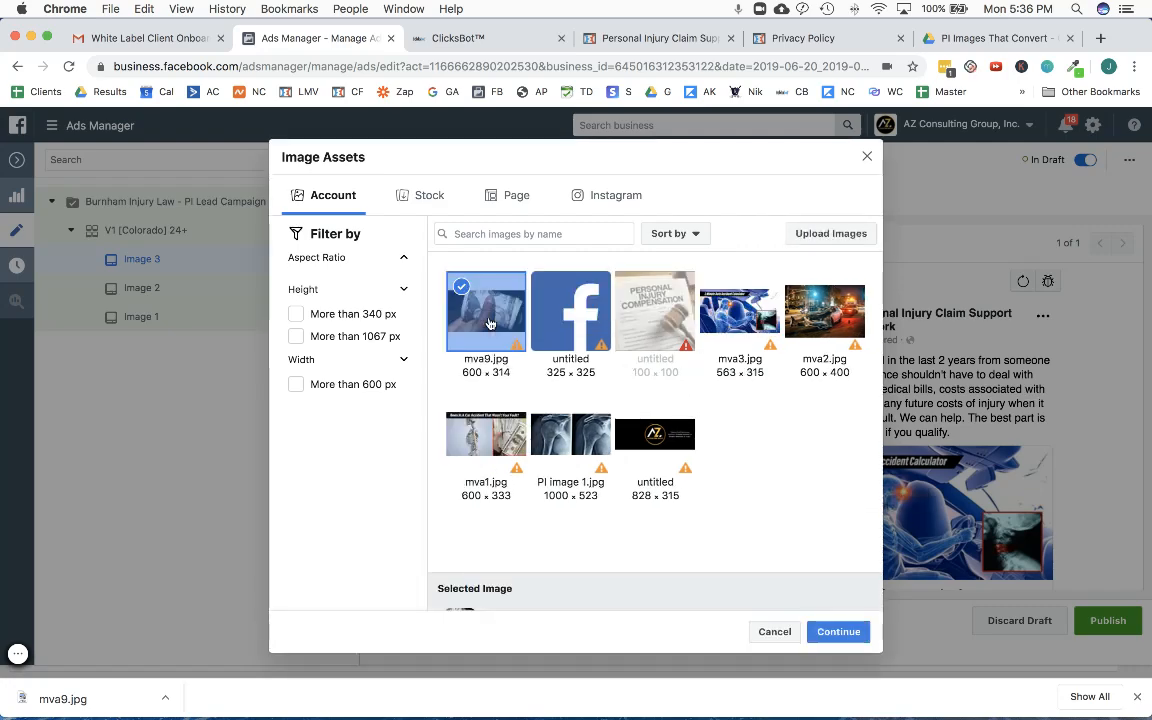
left_click(832, 632)
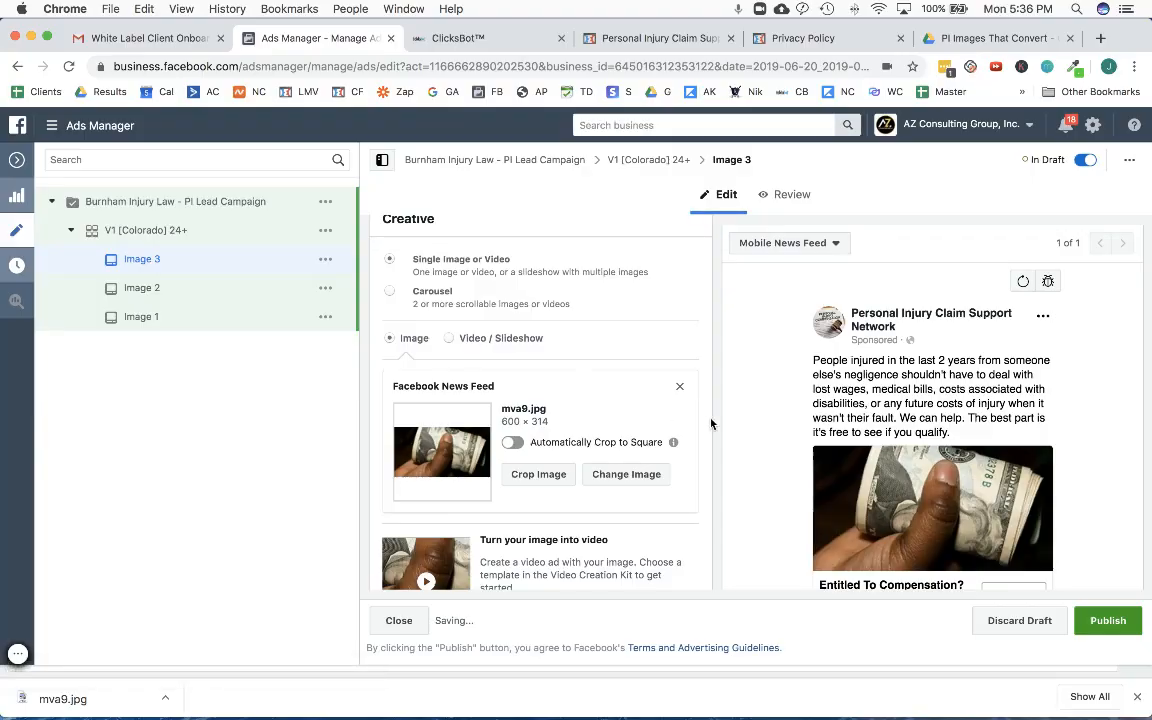
- Turn on Automatically Crop to Square for the Image 3 ad's mva9.jpg picture and check the ad preview
scroll(728, 424, "down", 1)
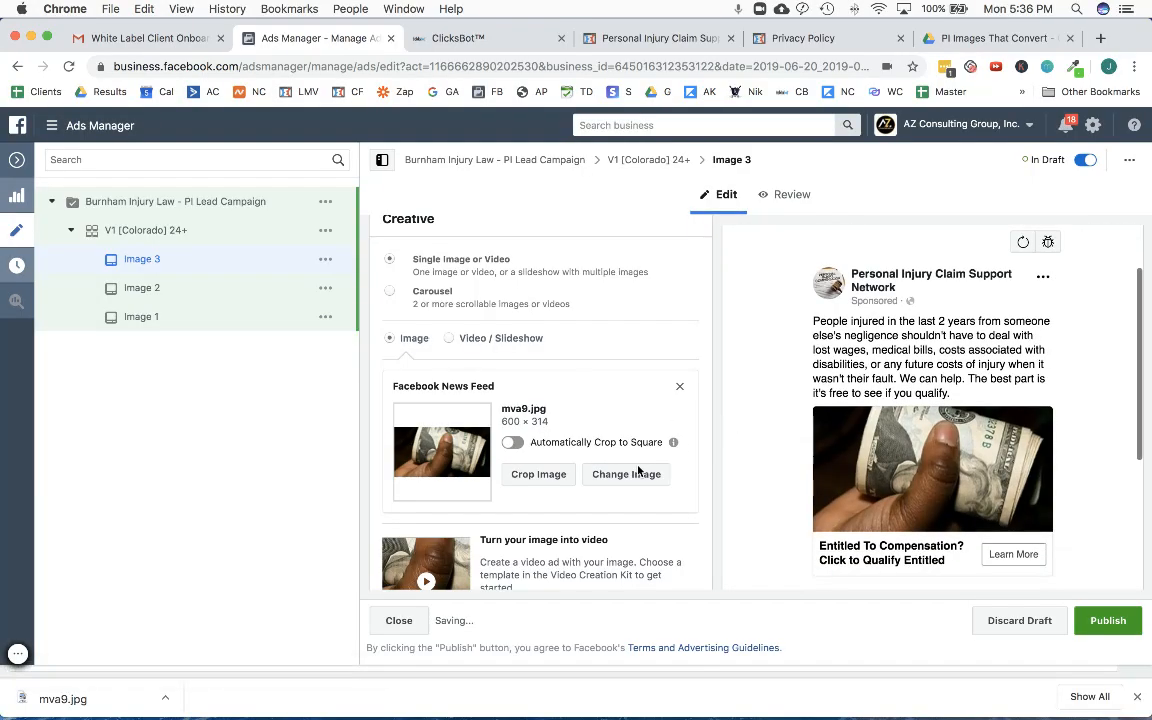
left_click(513, 443)
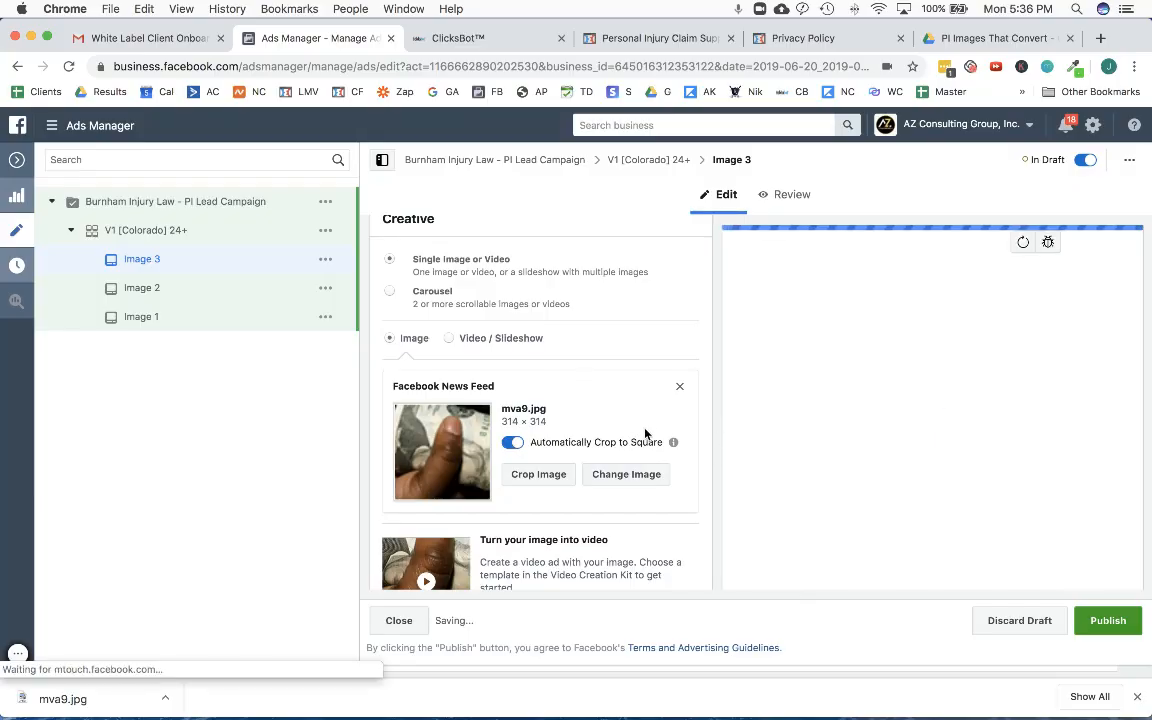
scroll(802, 412, "down", 3)
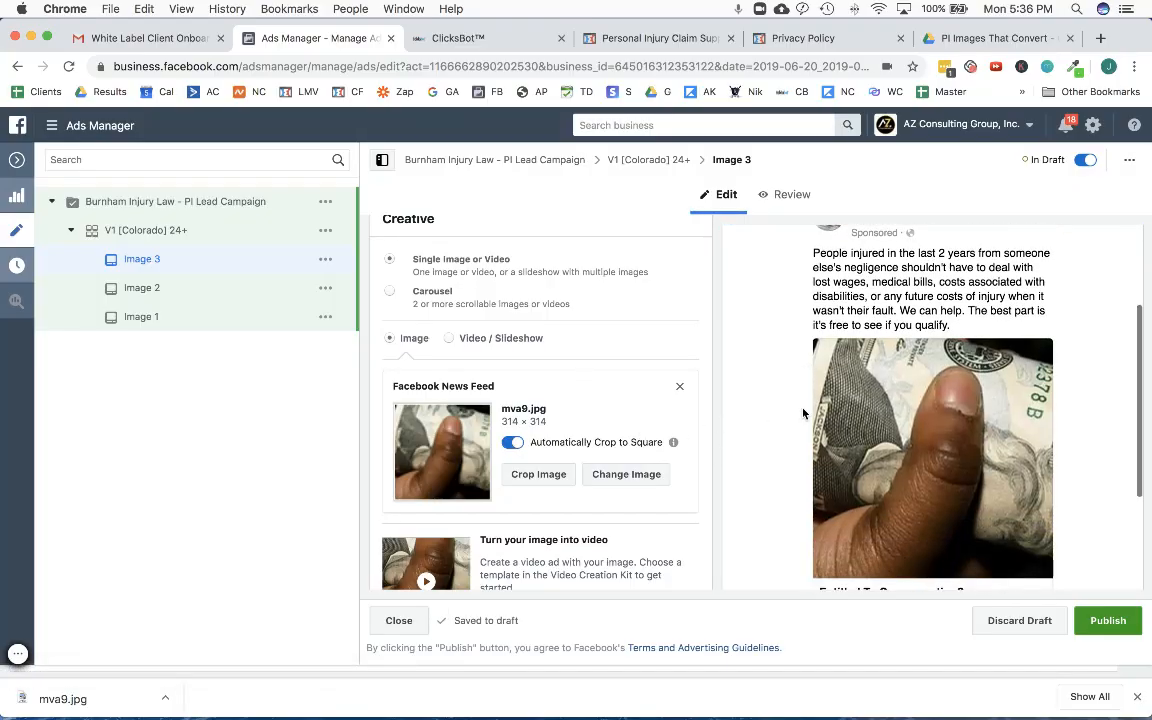
scroll(802, 412, "up", 3)
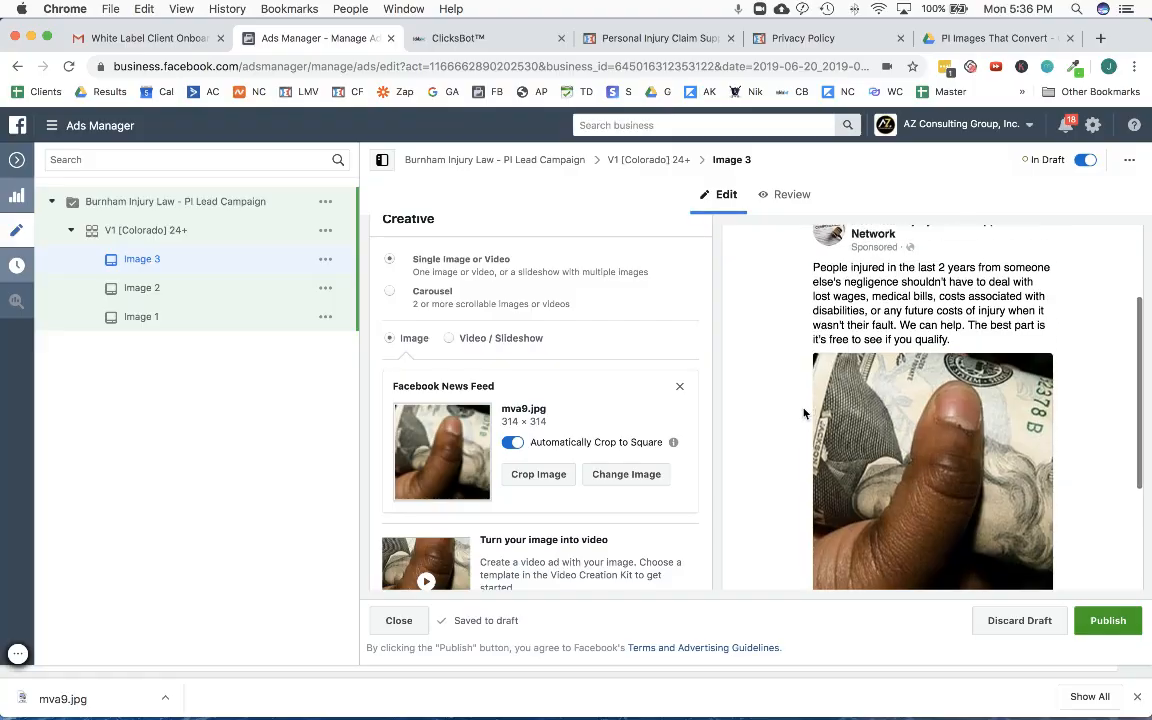
- Turn off Automatically Crop to Square for Image 3's mva9.jpg and save its crop as Horizontal 1.91:1
left_click(514, 446)
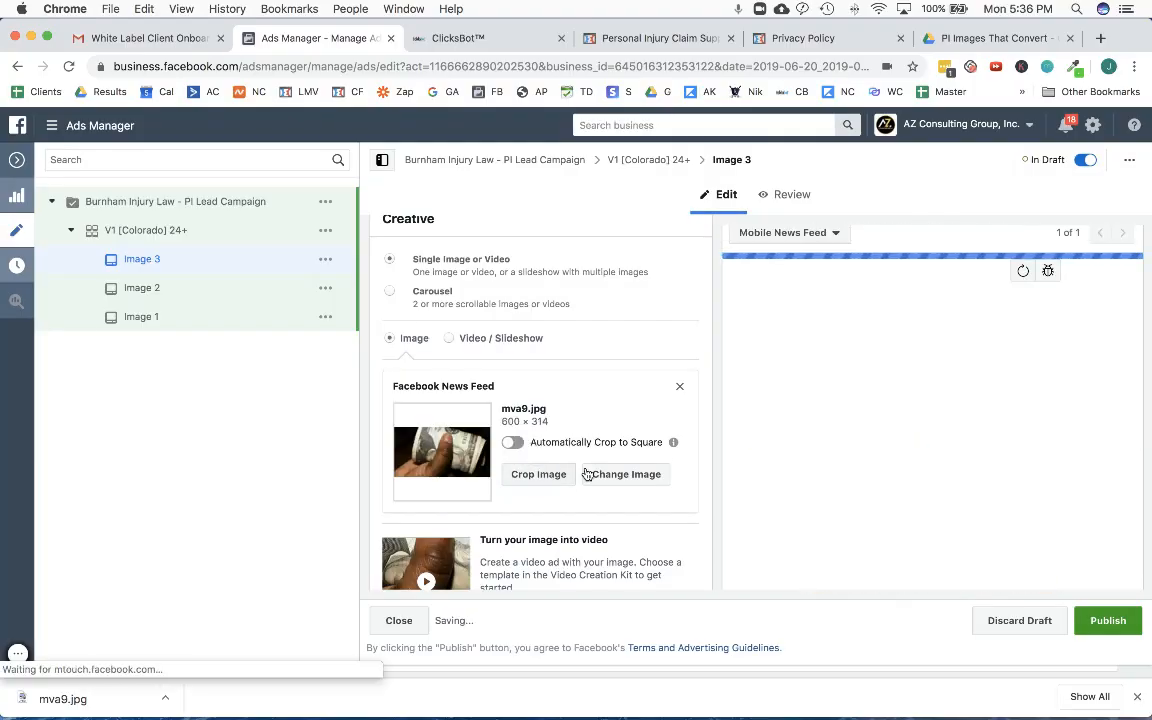
left_click(536, 476)
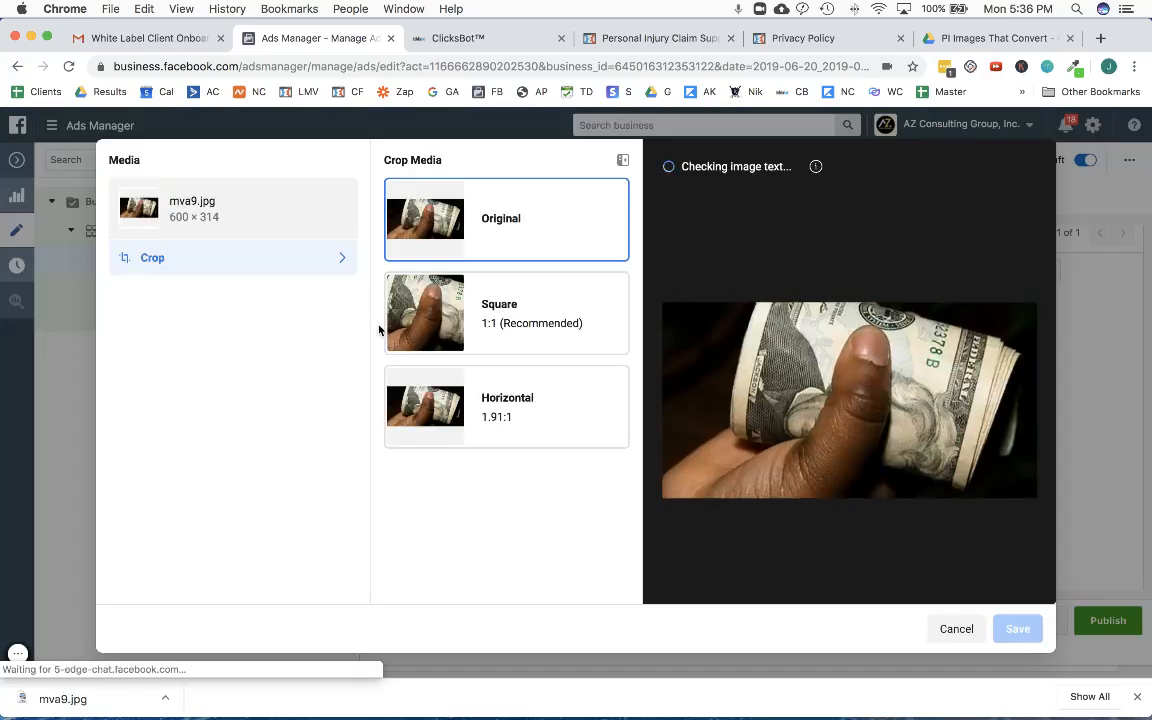
left_click(522, 320)
left_click(522, 397)
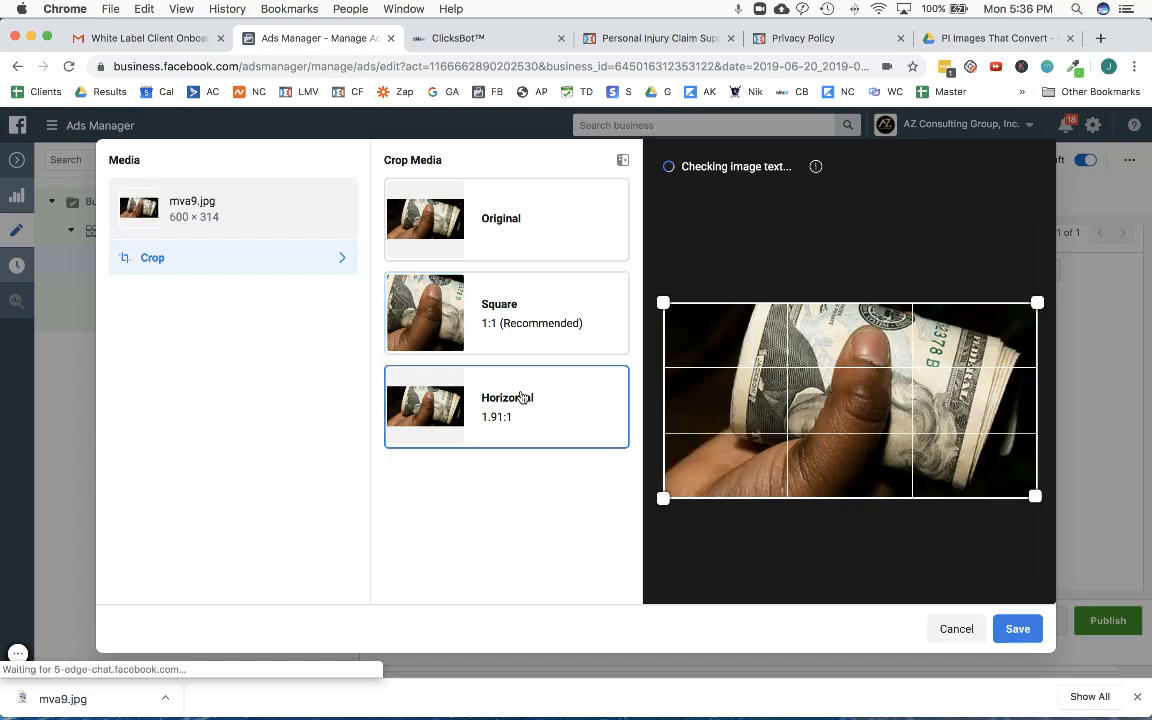
left_click(514, 232)
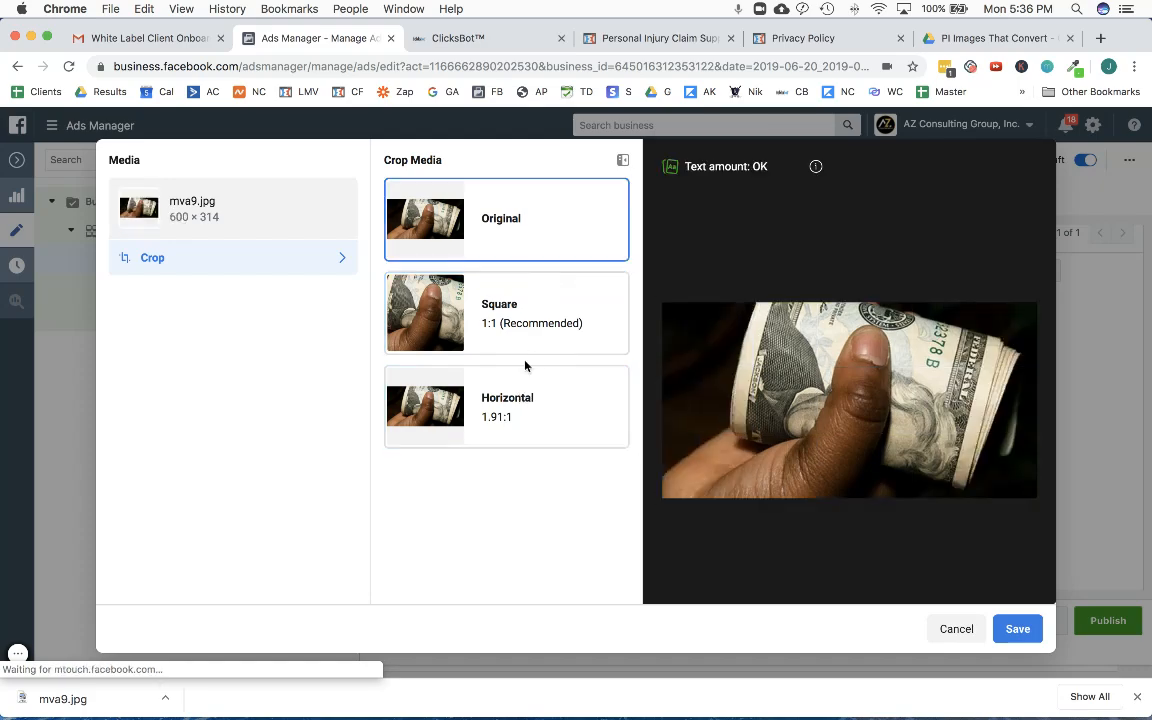
left_click(520, 404)
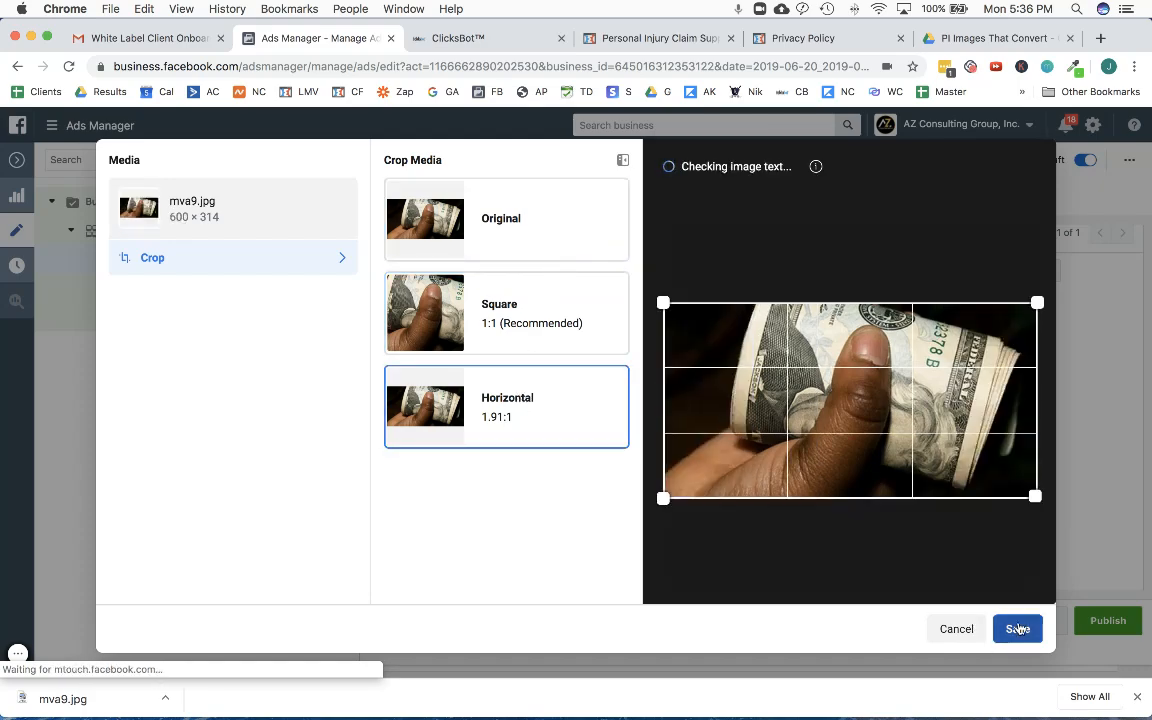
left_click(1017, 628)
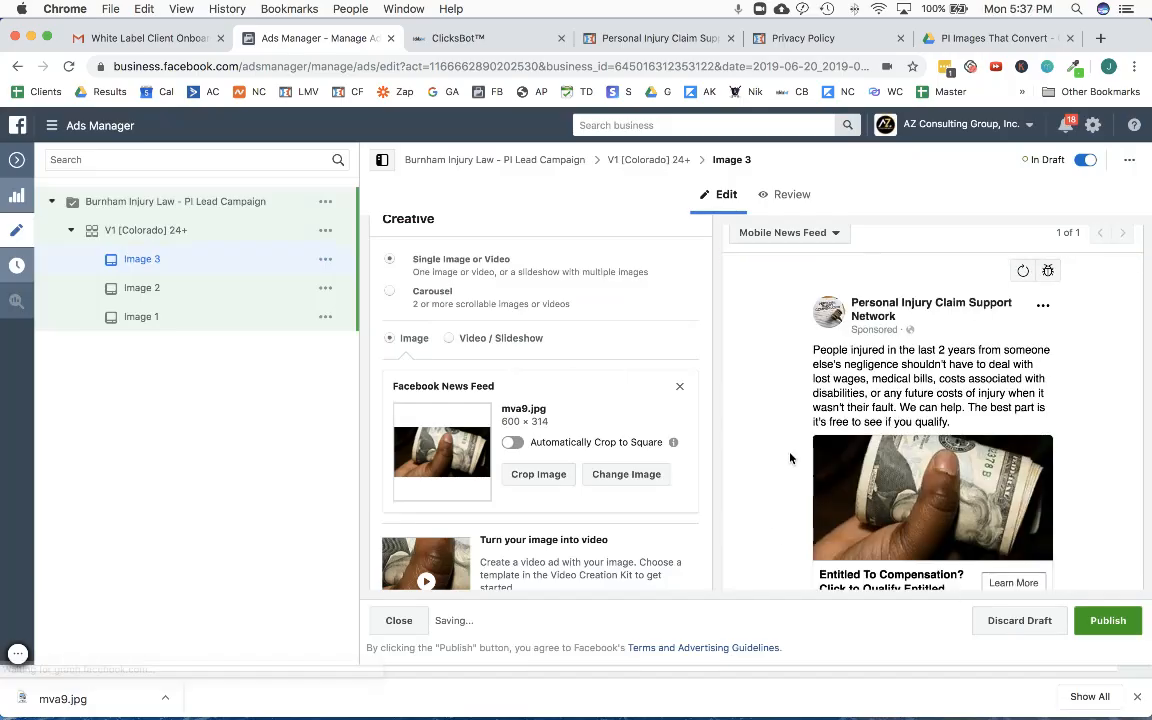
- Check the Image 3 ad's Mobile News Feed preview, including the cropped picture and the headline beneath it
scroll(783, 477, "down", 2)
scroll(784, 480, "up", 5)
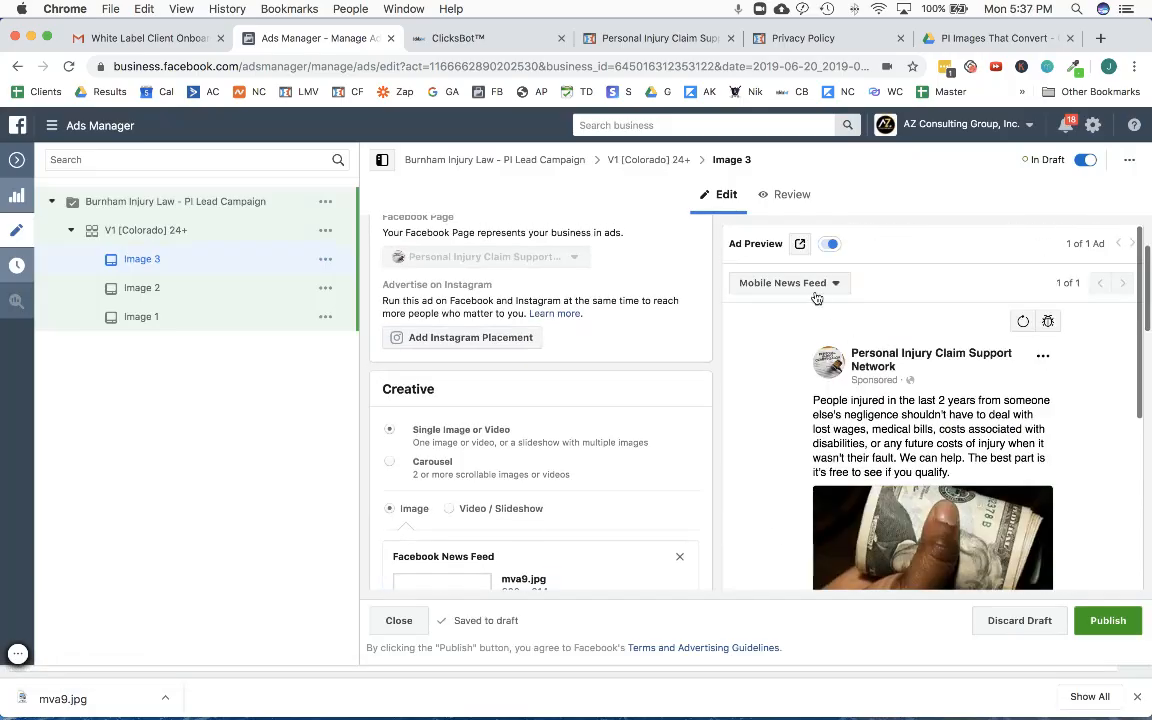
left_click(812, 288)
left_click(815, 321)
scroll(779, 399, "down", 3)
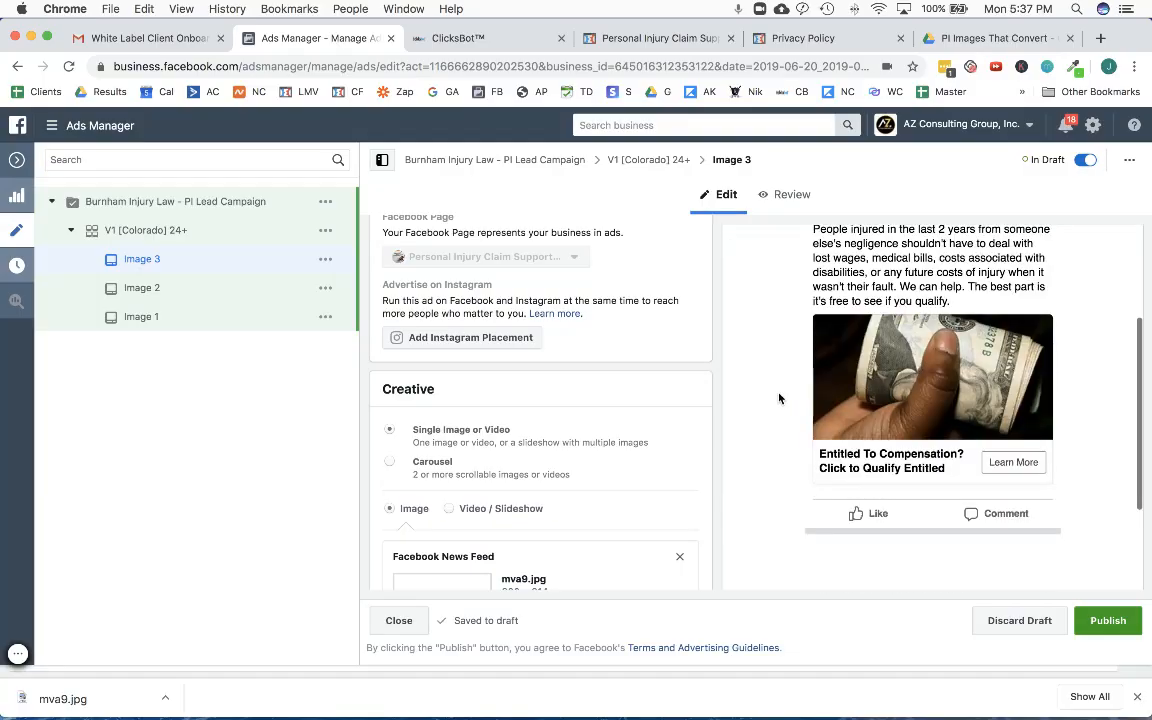
scroll(790, 420, "up", 1)
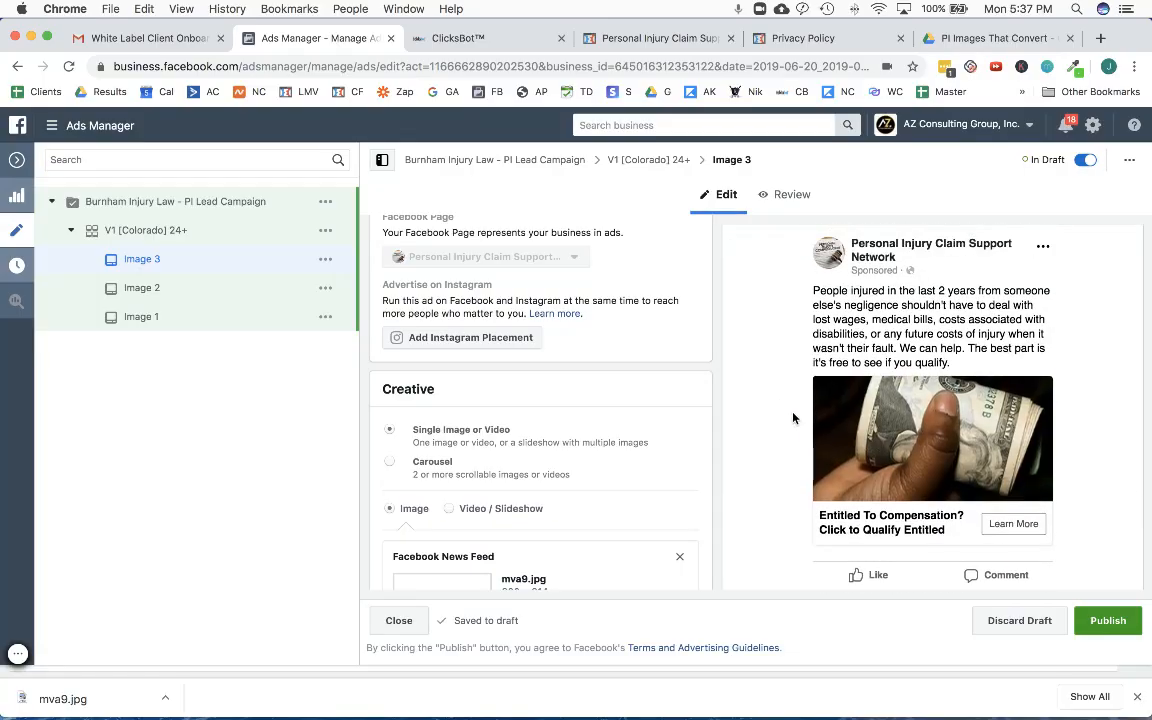
scroll(548, 484, "down", 5)
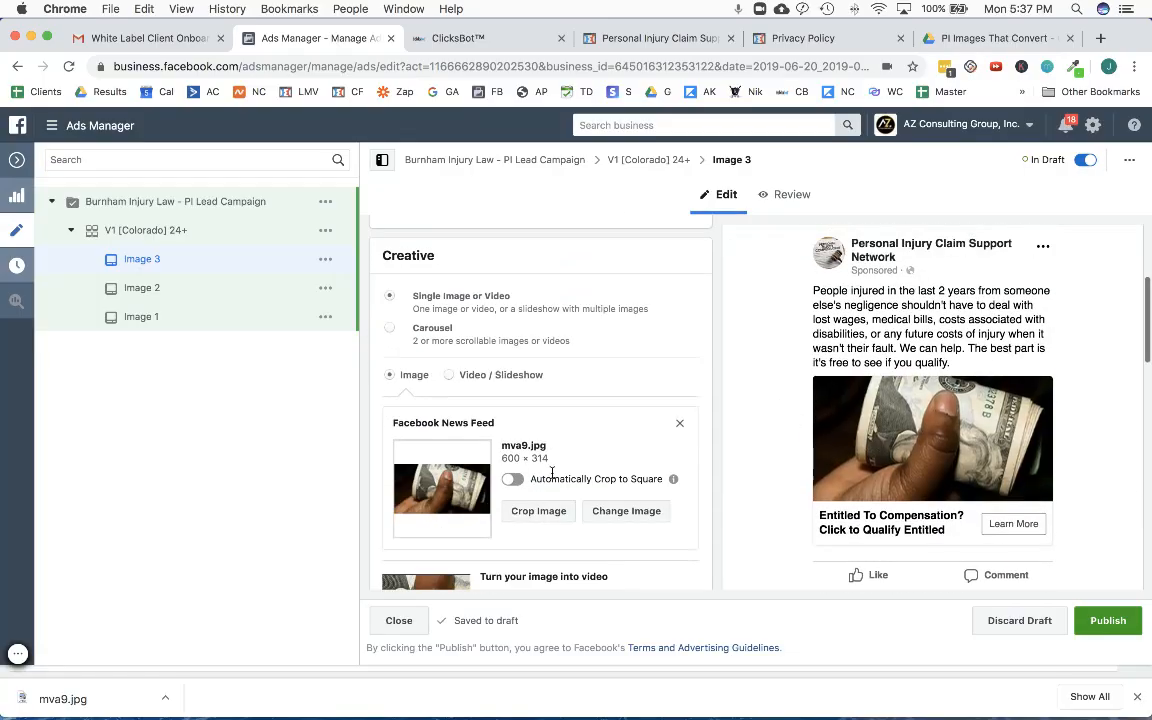
- Reopen the mva9.jpg crop settings, compare the Square and Original options, and save the Horizontal 1.91:1 crop again
left_click(548, 477)
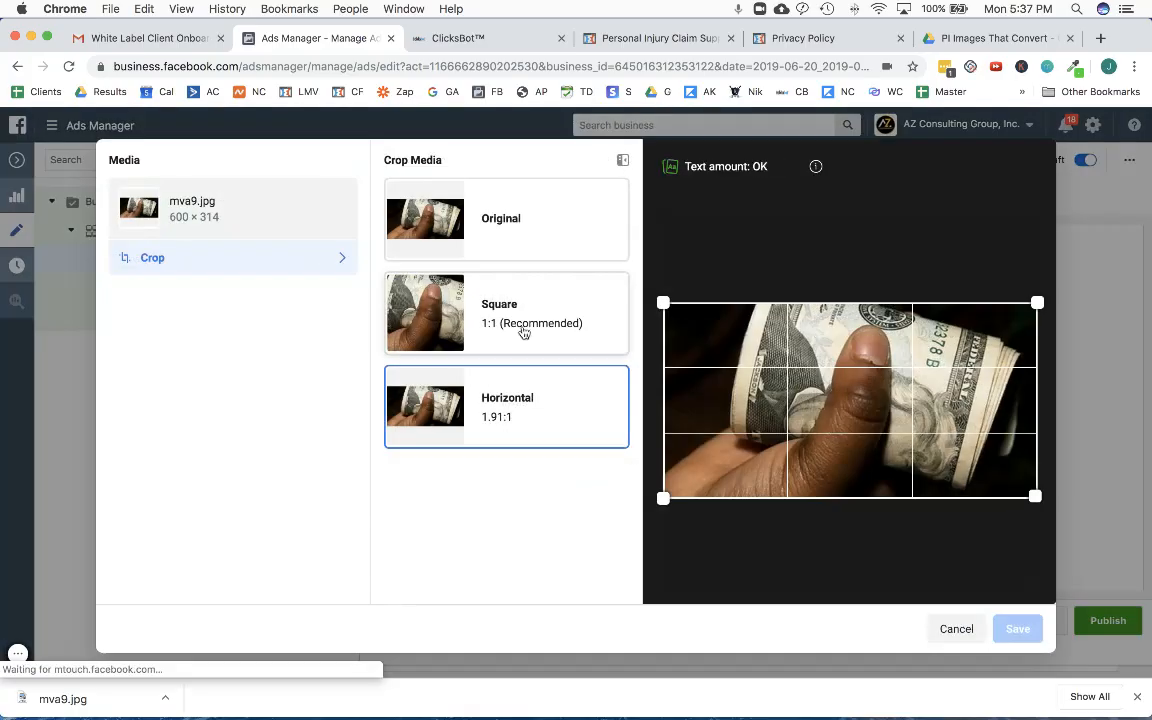
left_click(516, 328)
left_click(491, 253)
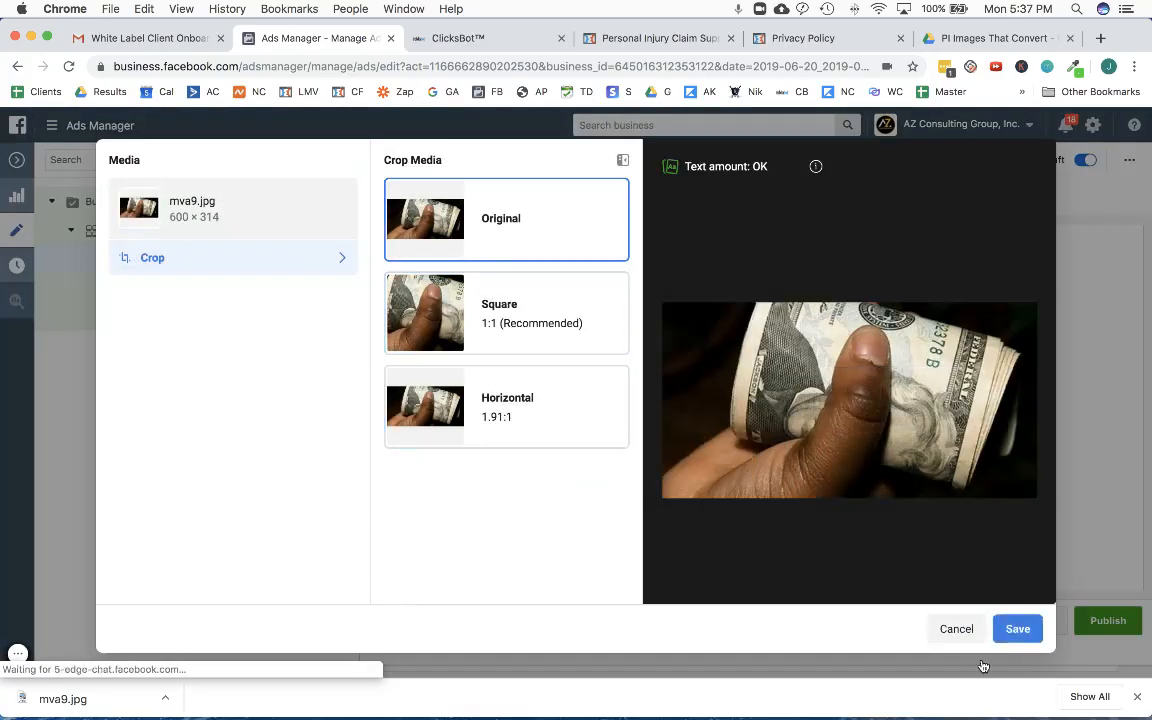
left_click(320, 262)
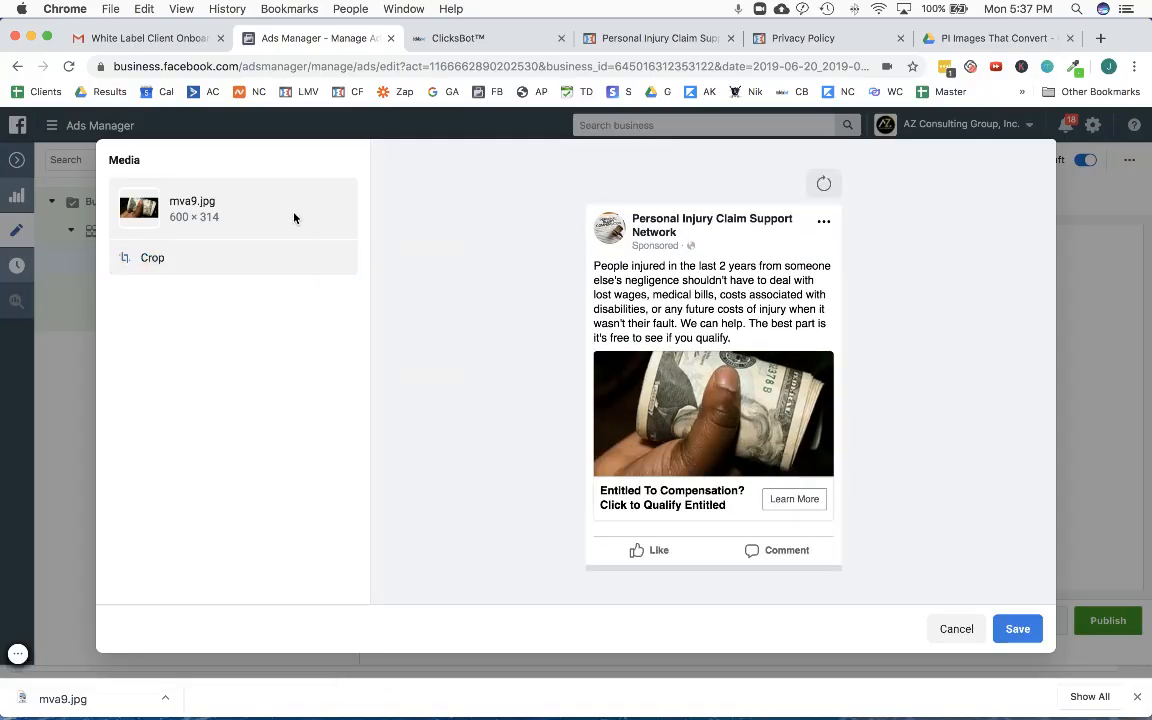
left_click(156, 257)
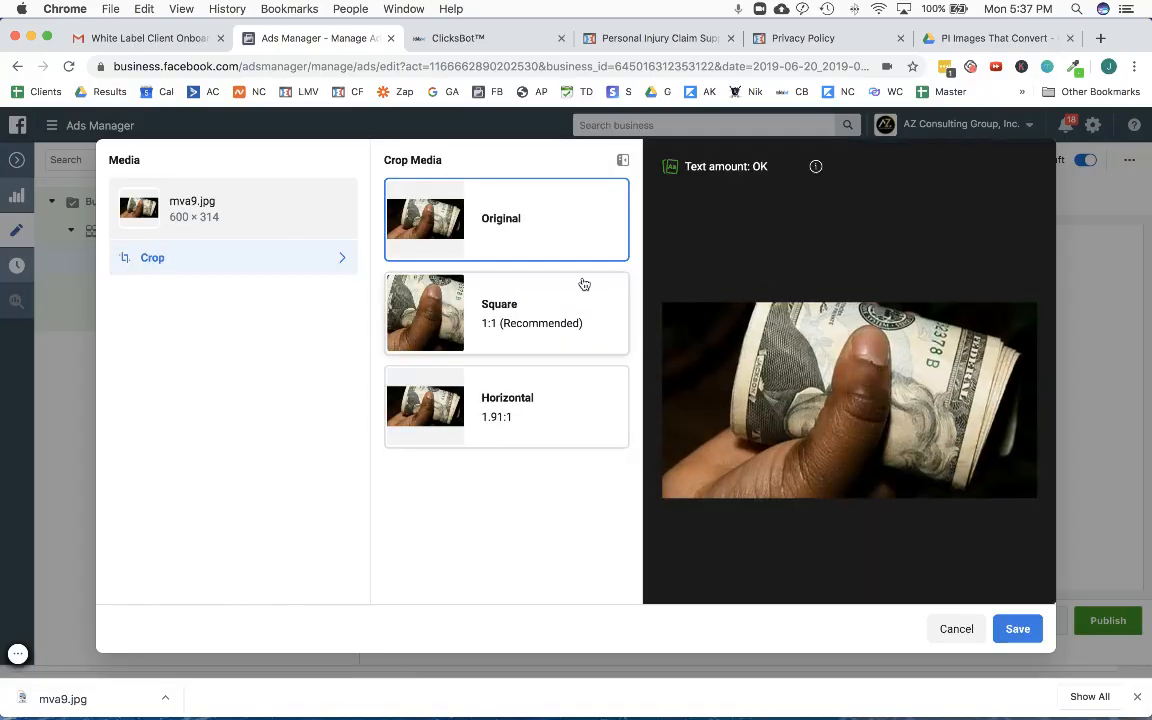
left_click(470, 429)
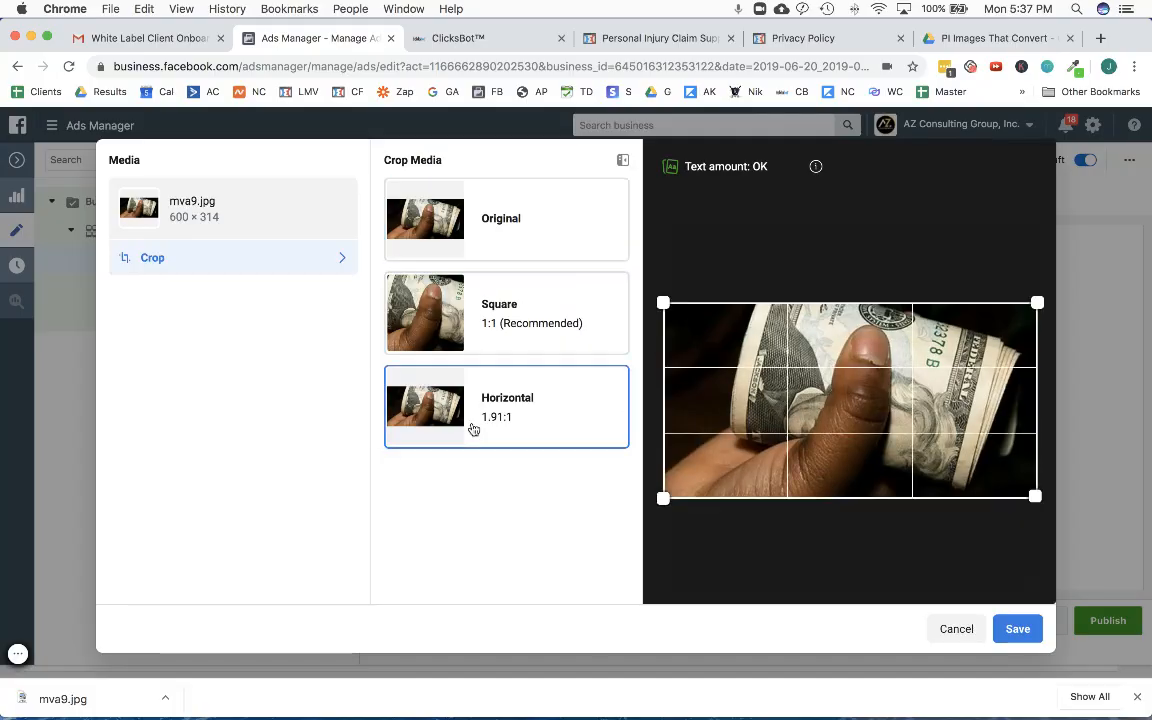
left_click(1017, 628)
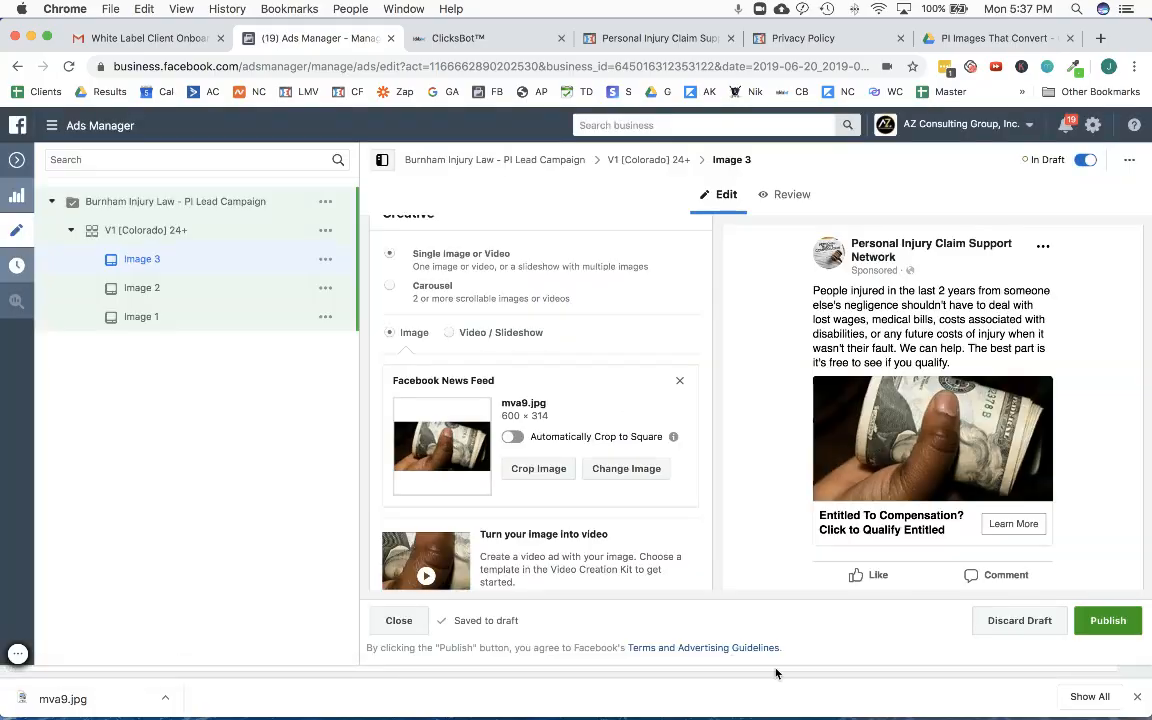
- Set the Image 3 ad's instant form to Burnham Injury Law - Lead Form and check the rest of its settings
scroll(681, 330, "down", 5)
scroll(681, 344, "down", 5)
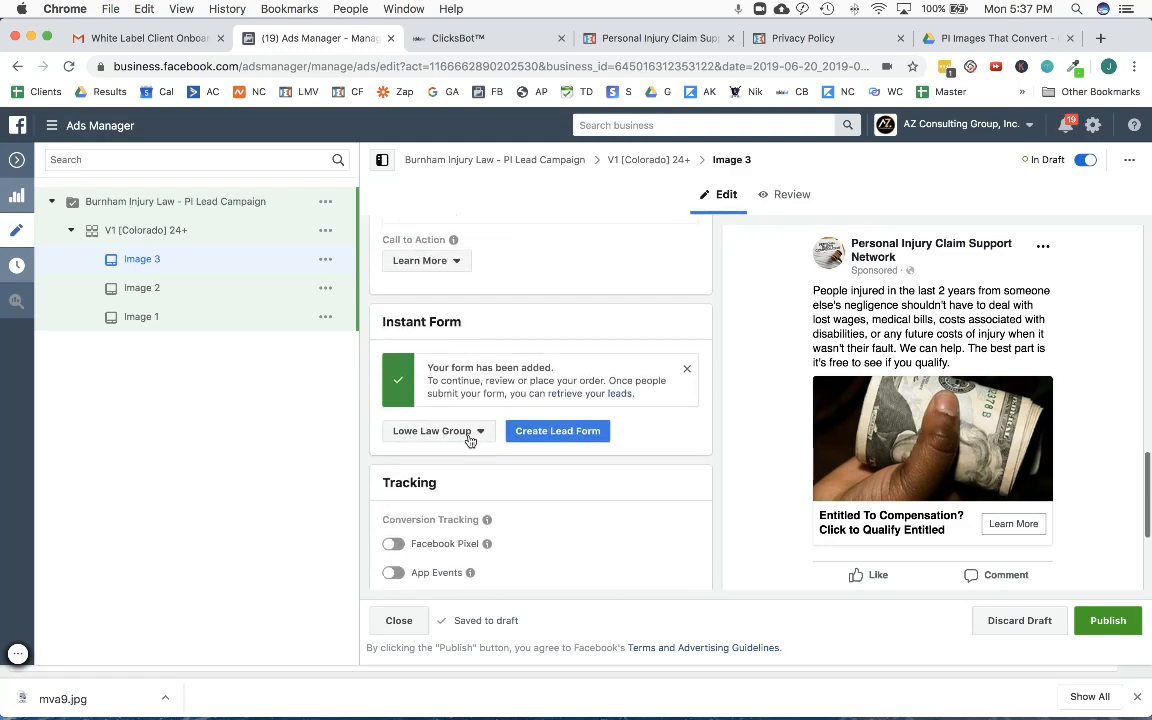
left_click(469, 432)
left_click(442, 452)
scroll(557, 477, "down", 2)
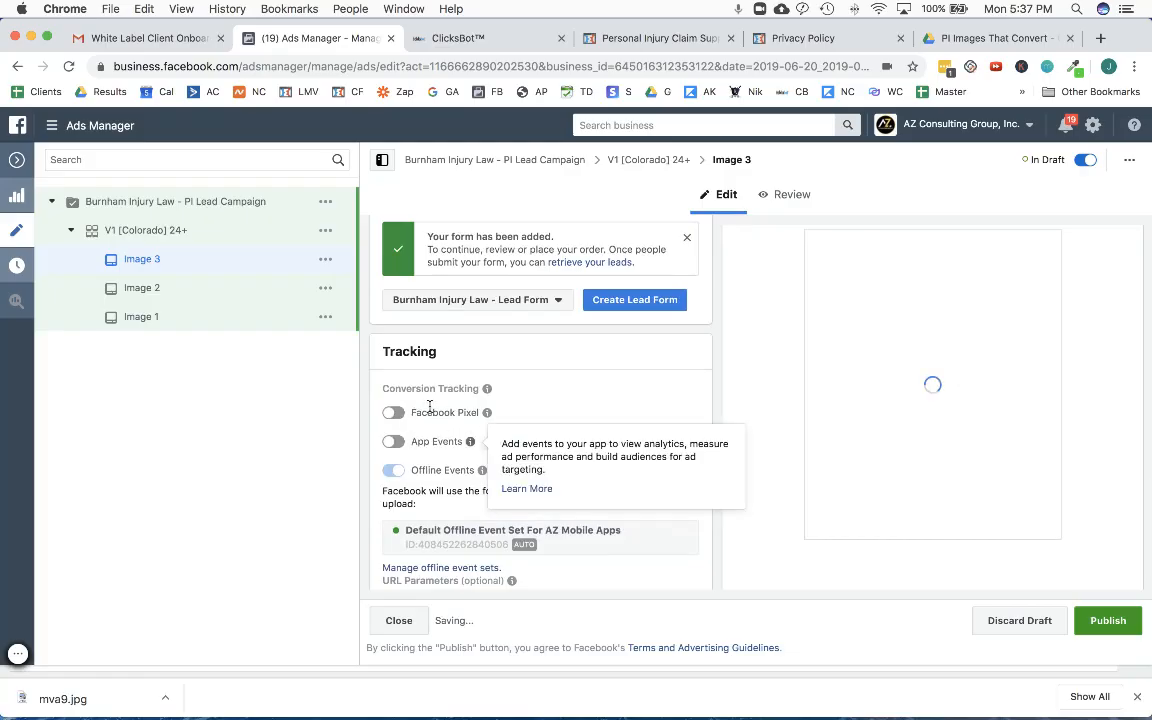
scroll(490, 420, "down", 2)
scroll(672, 493, "up", 6)
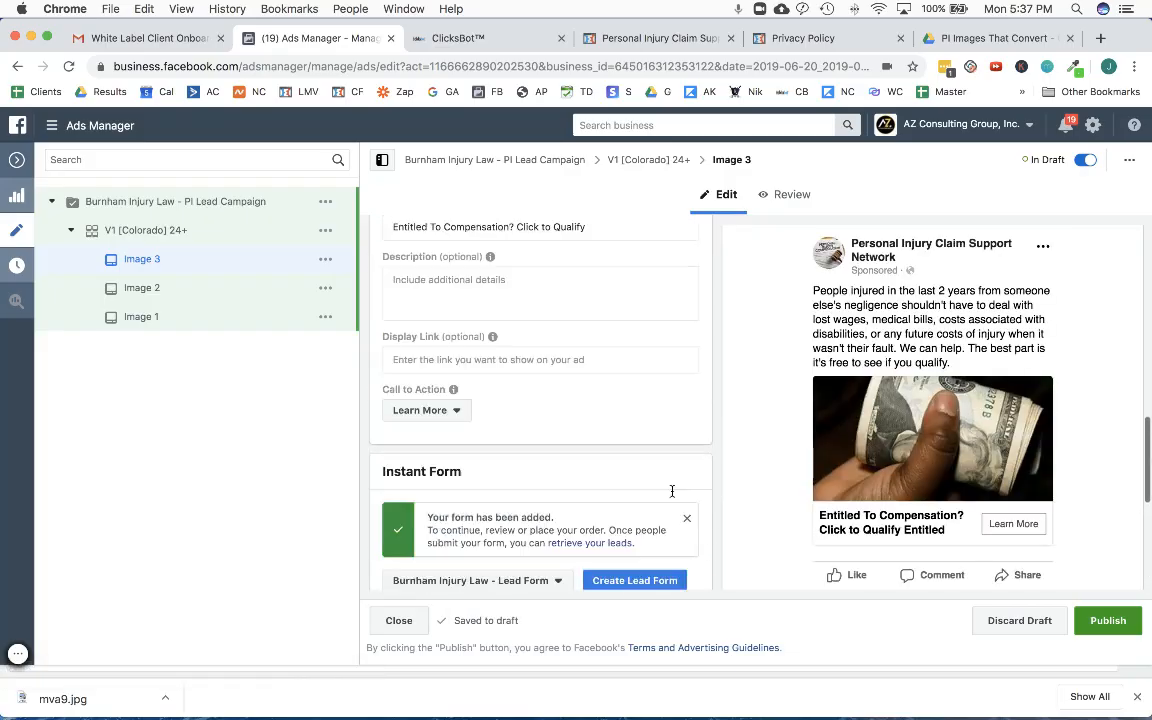
scroll(672, 491, "up", 10)
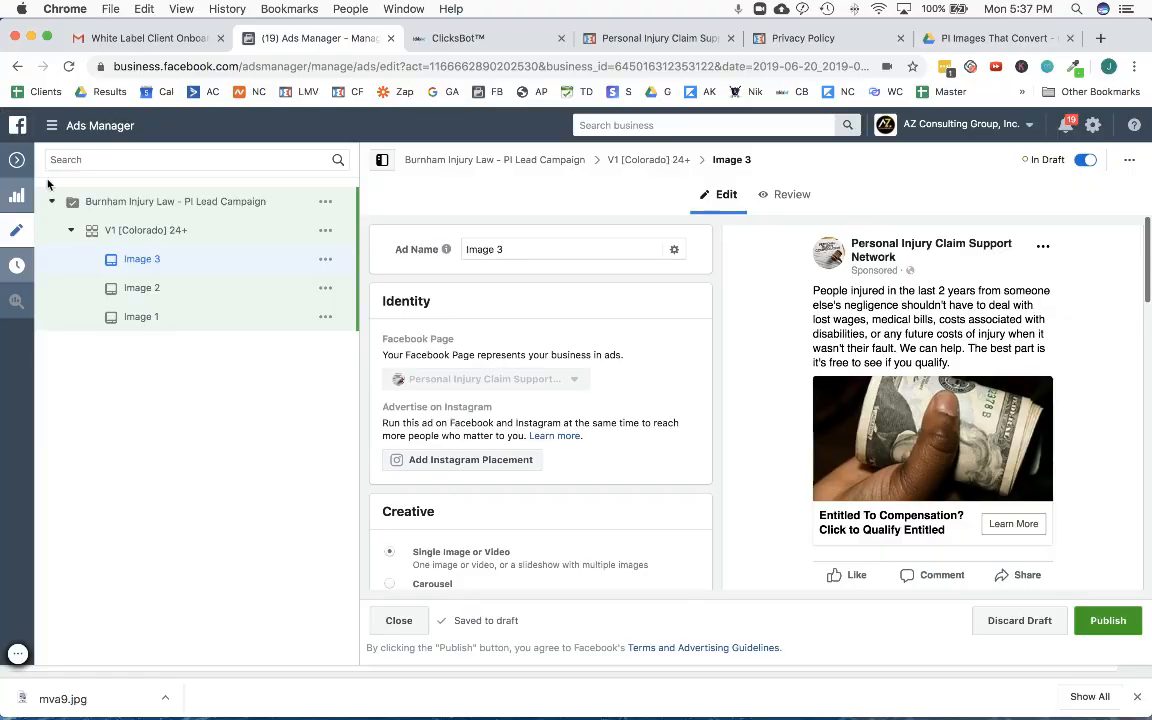
- Close the ad editor and publish the drafted Burnham Injury Law - PI Lead Campaign with its ad set and three ads
left_click(16, 159)
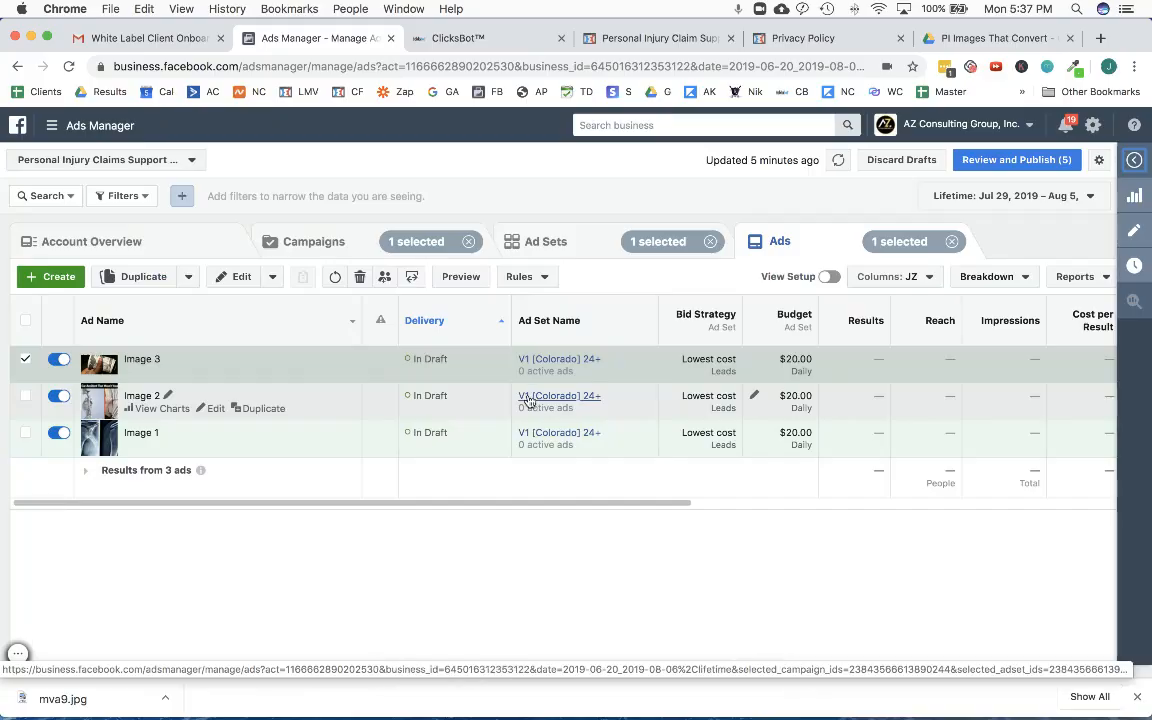
left_click(1007, 166)
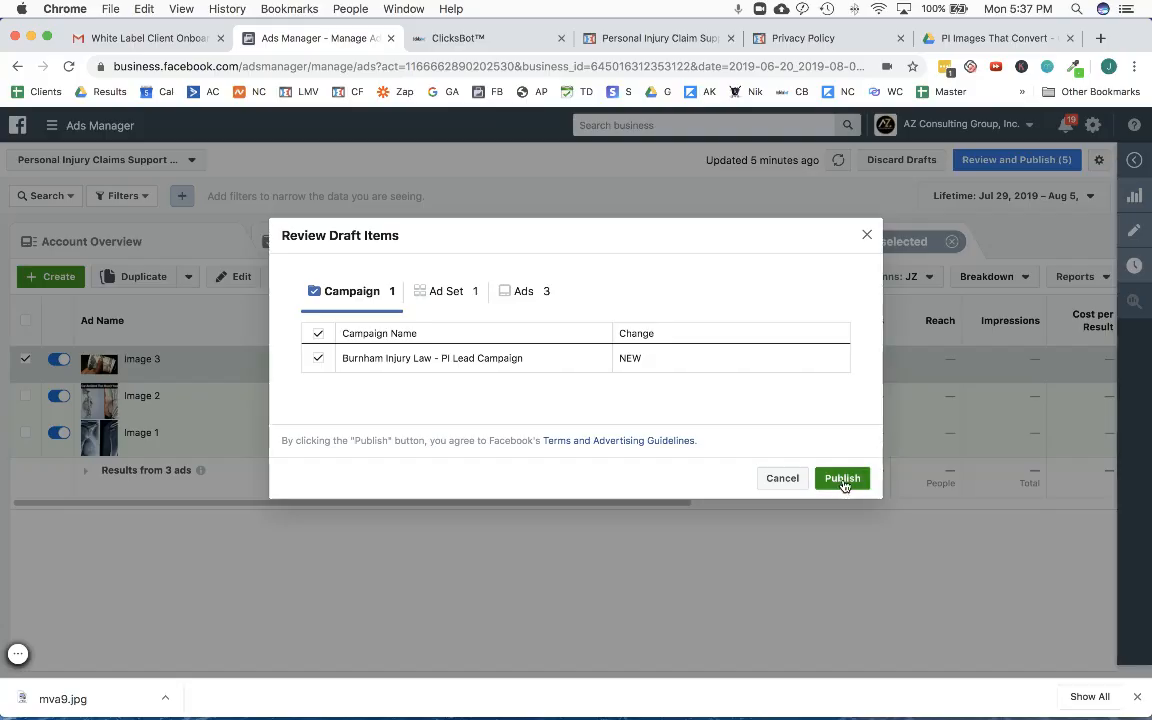
left_click(843, 481)
- Duplicate the V1 [Colorado] 24+ ad set into the original campaign with 2 copies, keeping existing reactions, comments and shares
left_click(557, 240)
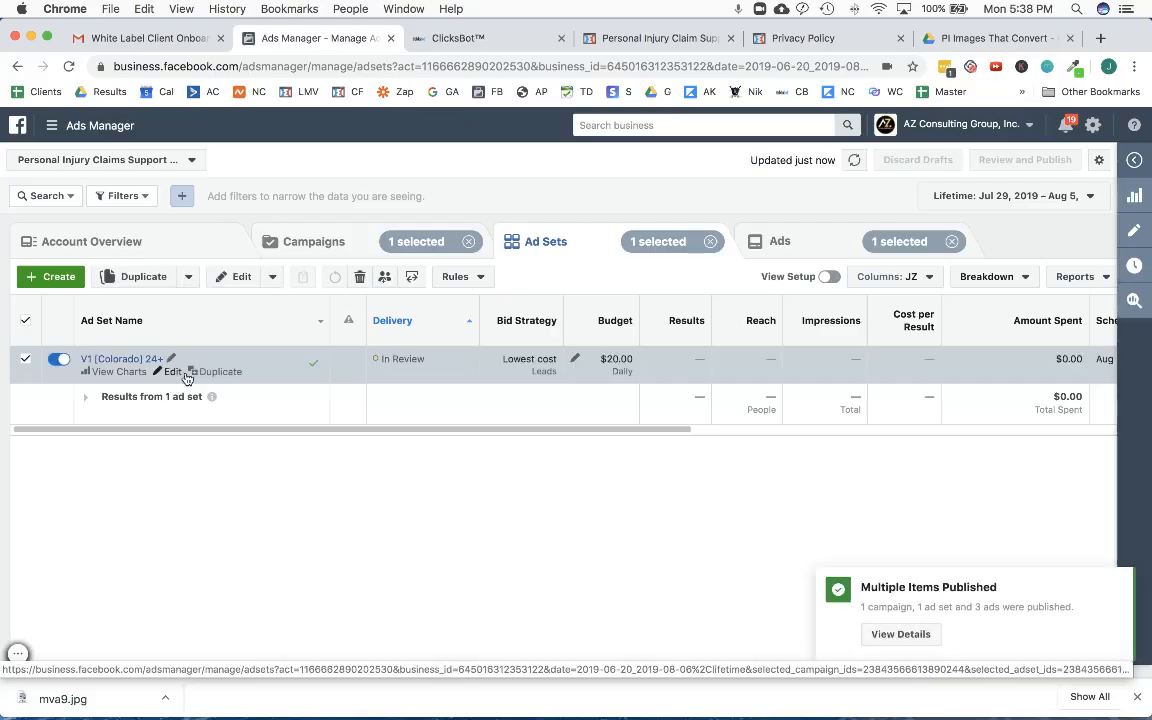
left_click(220, 372)
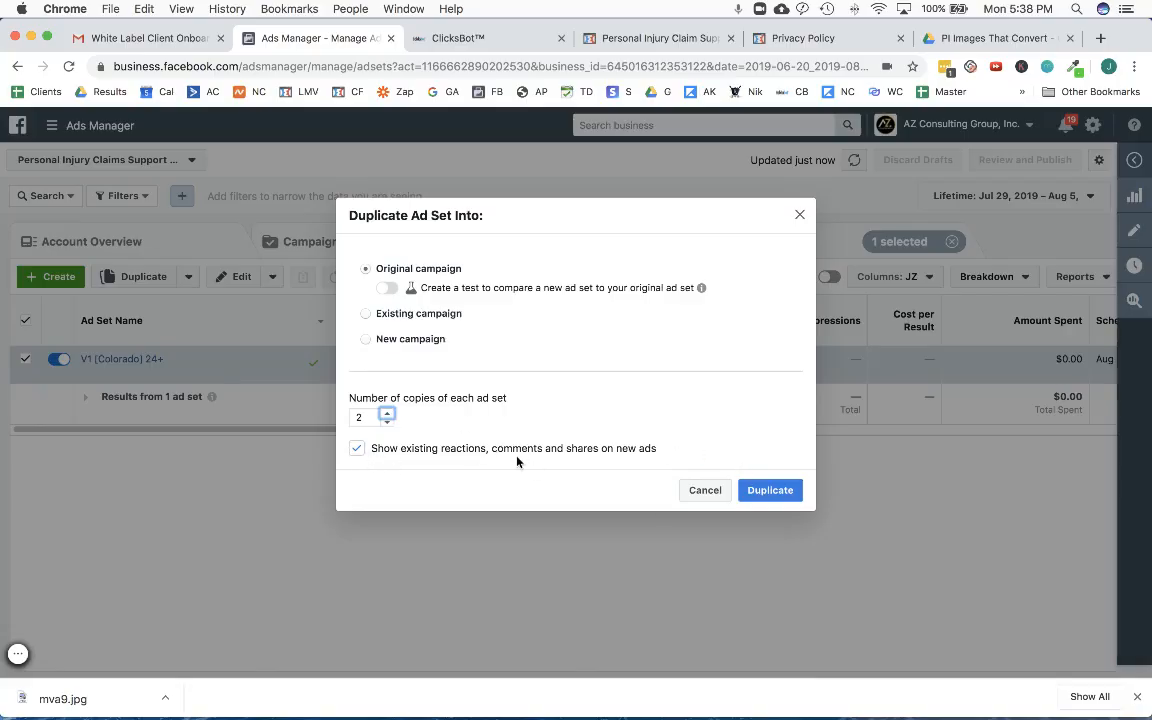
left_click(751, 494)
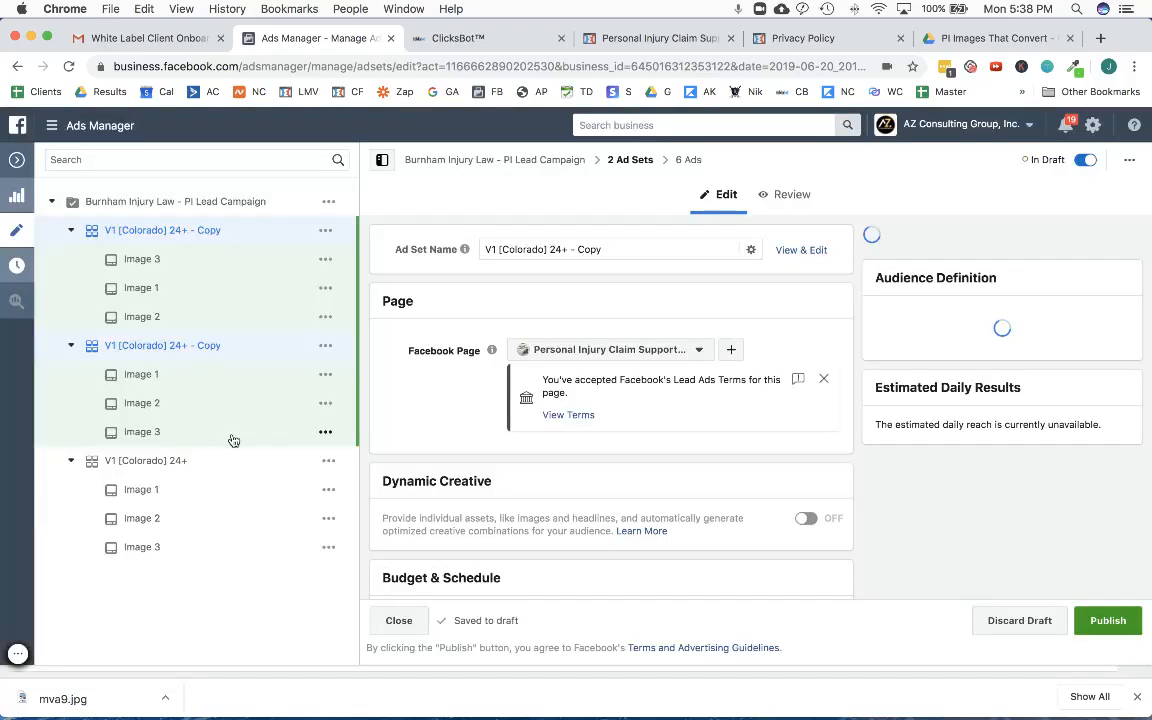
- Rename both copied ad sets to V2 [Colorado] 24+ and return to the ad set list
double_click(587, 249)
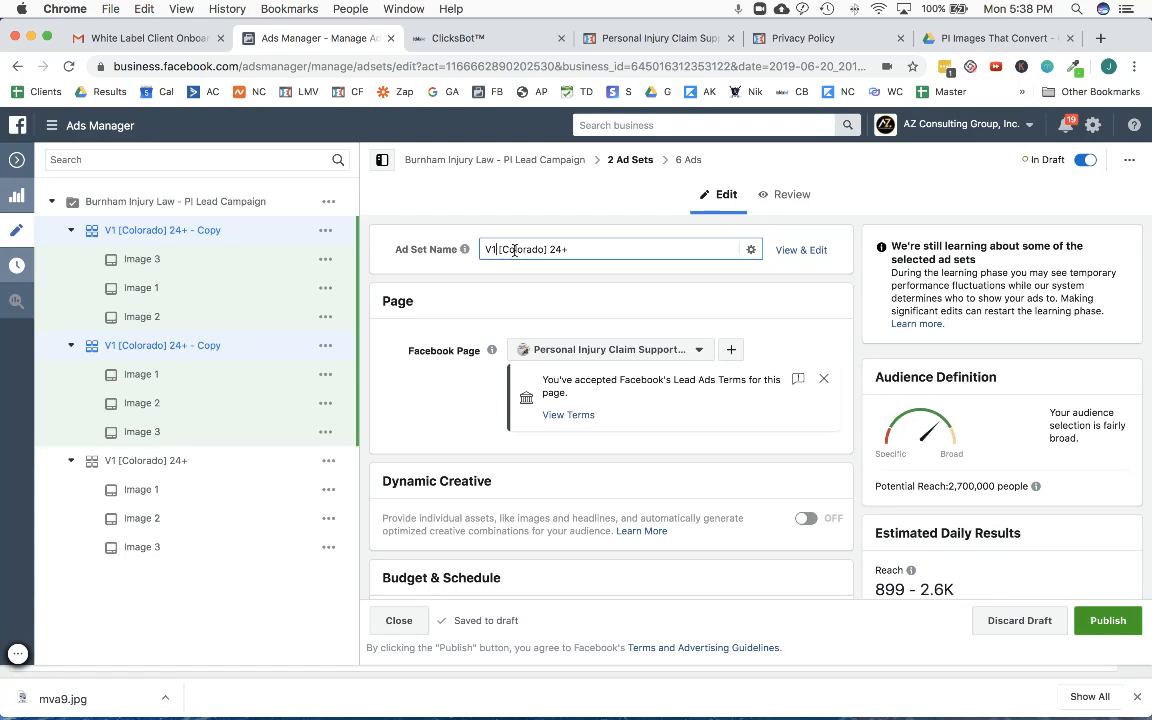
scroll(490, 343, "down", 5)
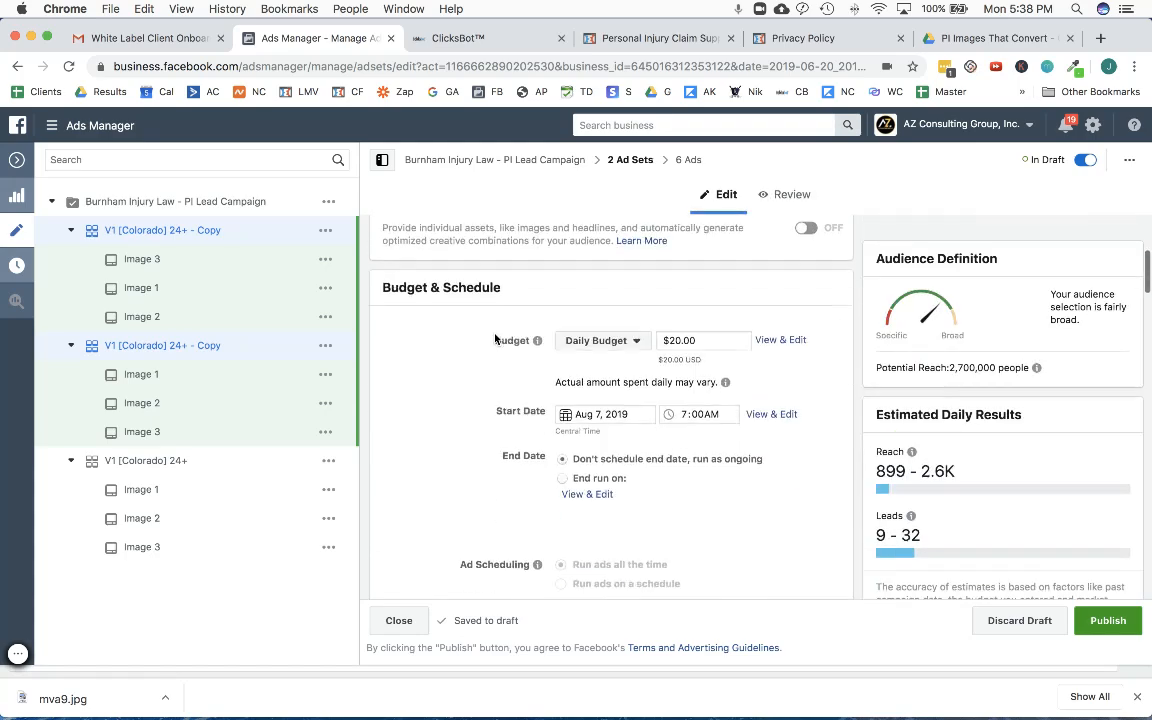
scroll(495, 340, "up", 5)
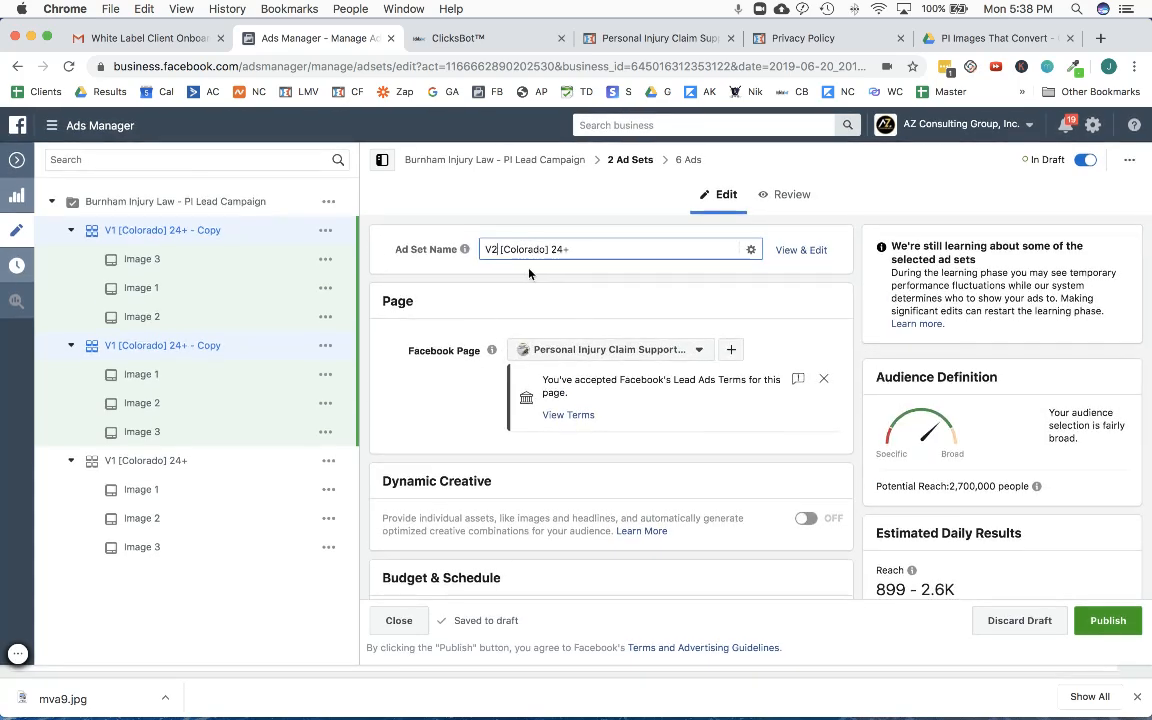
left_click(17, 161)
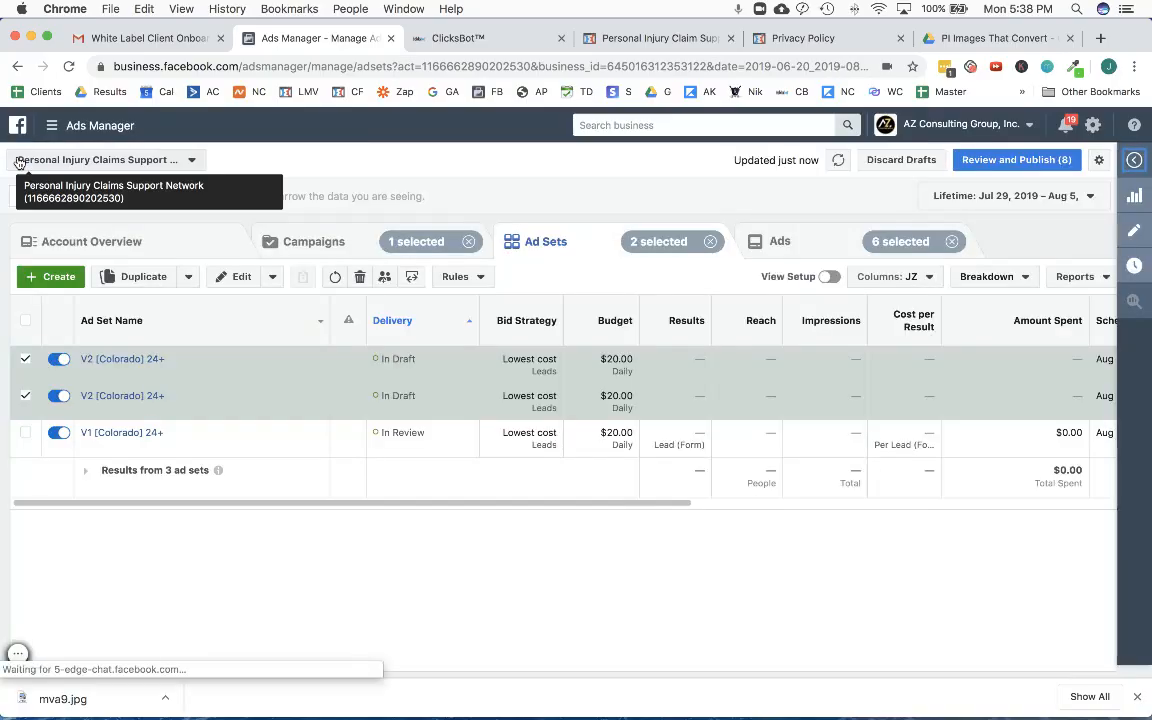
- Edit only the second V2 [Colorado] 24+ draft ad set and include The People's Court interest in its detailed targeting
left_click(25, 362)
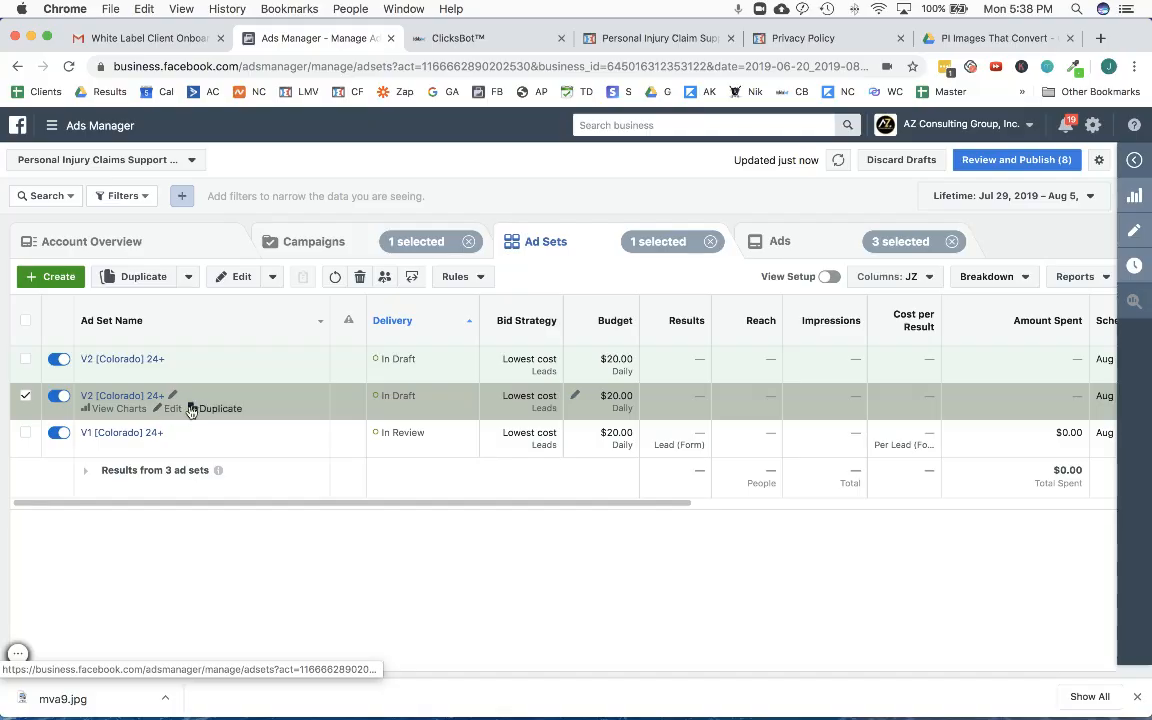
left_click(173, 410)
scroll(453, 380, "down", 10)
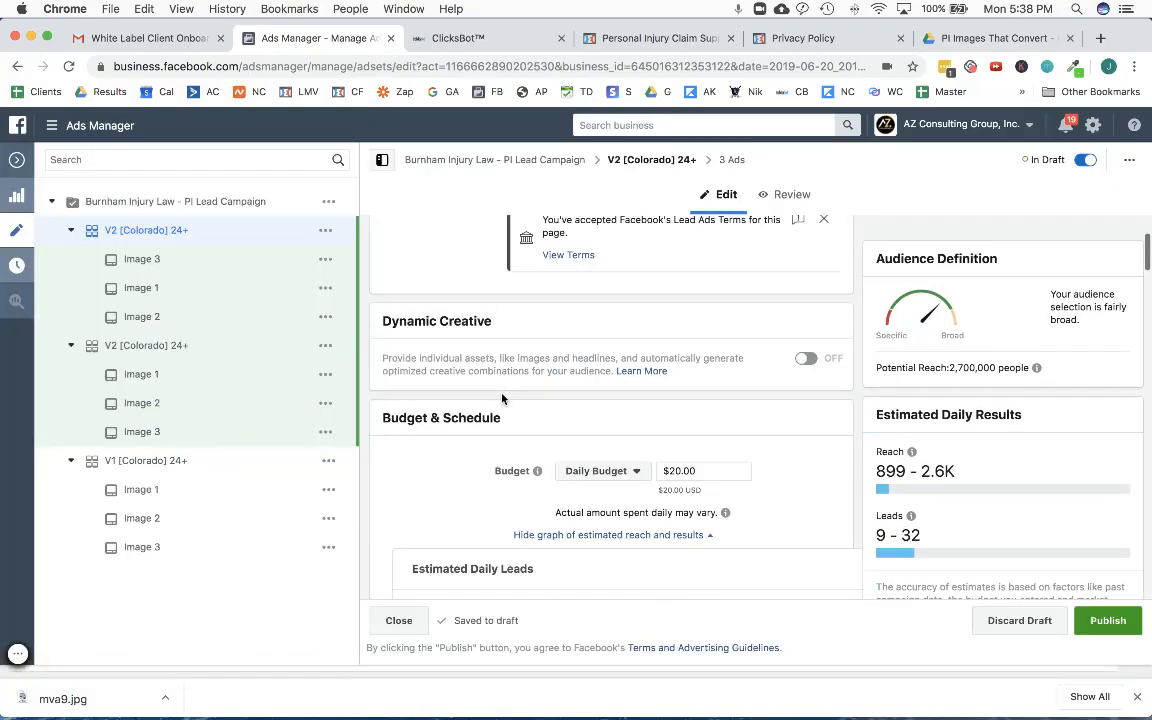
scroll(503, 390, "down", 10)
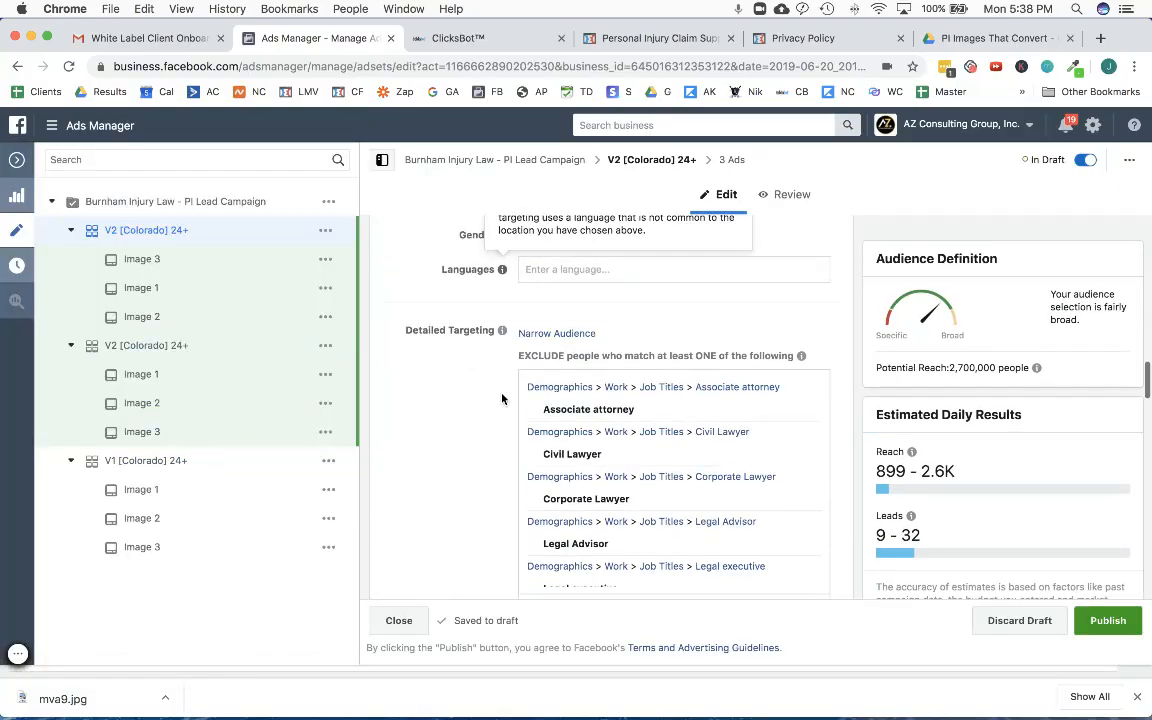
left_click(555, 336)
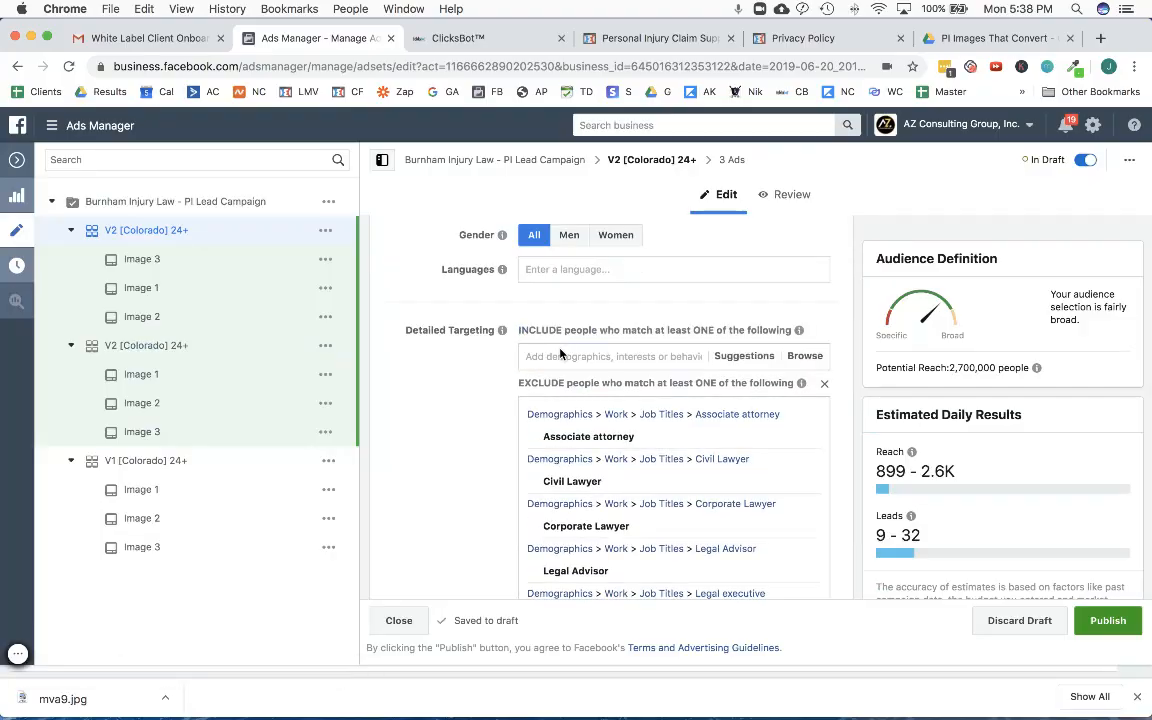
left_click(559, 355)
type("peoples court")
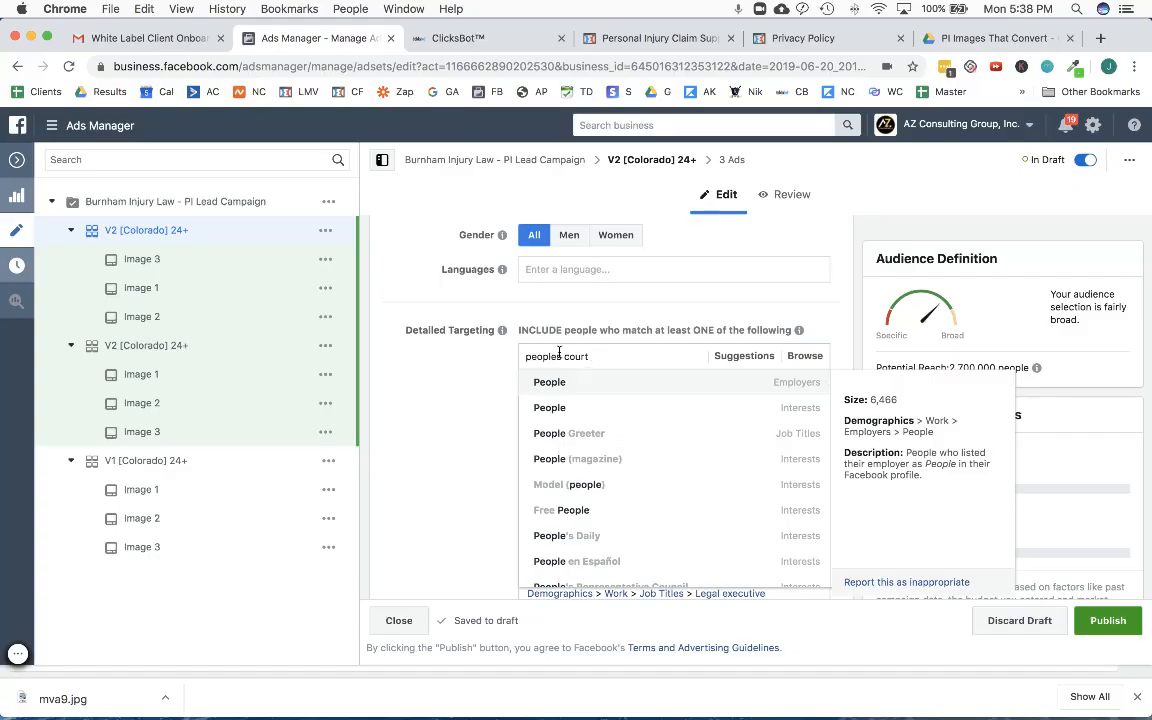
left_click(571, 388)
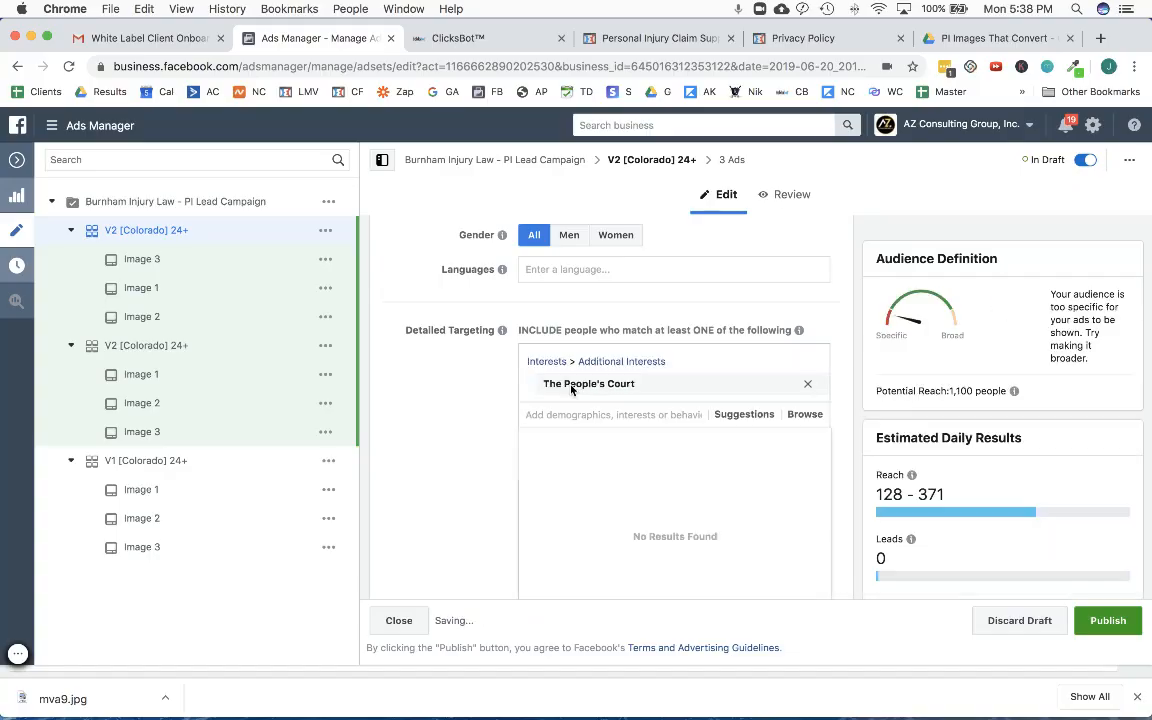
- Leave the People's Court ad set and rename the other V2 [Colorado] 24+ draft to V3 [Colorado] 24+
left_click(419, 438)
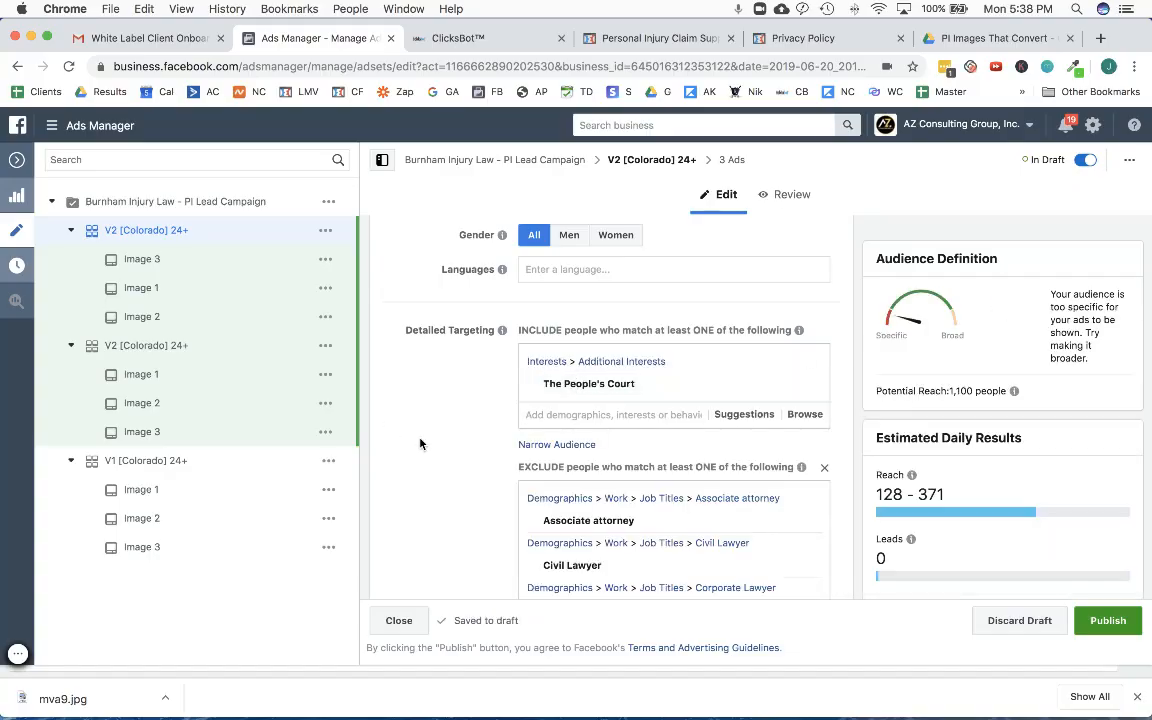
left_click(15, 161)
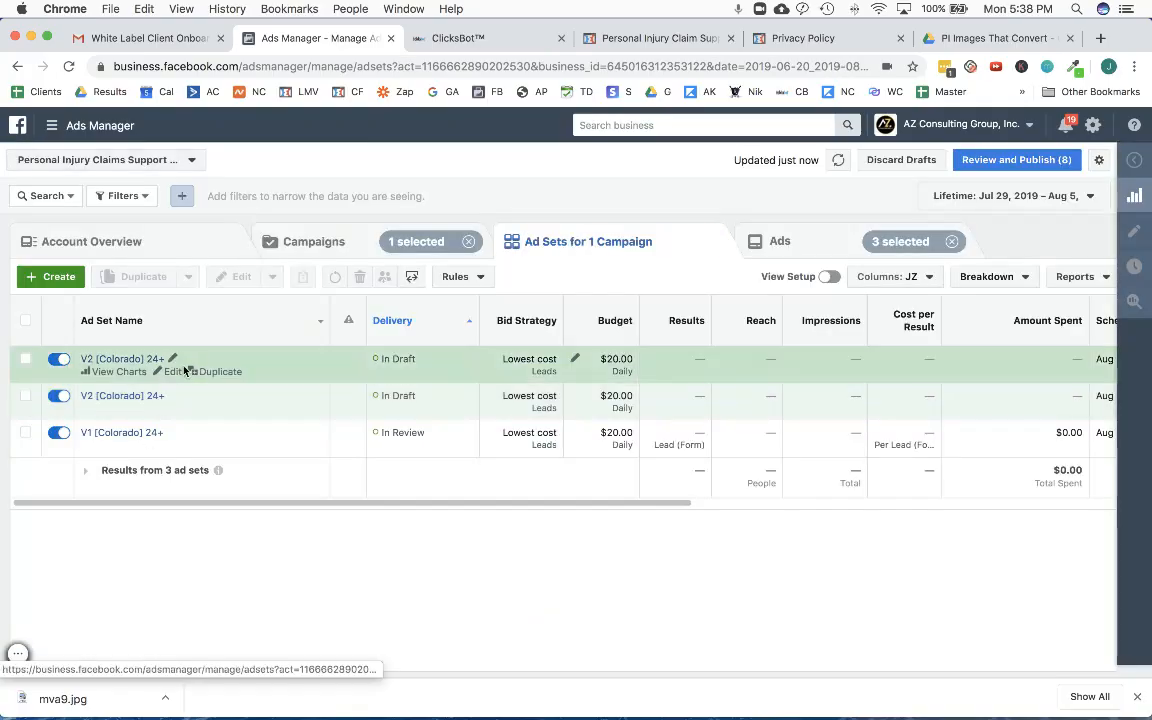
left_click(173, 370)
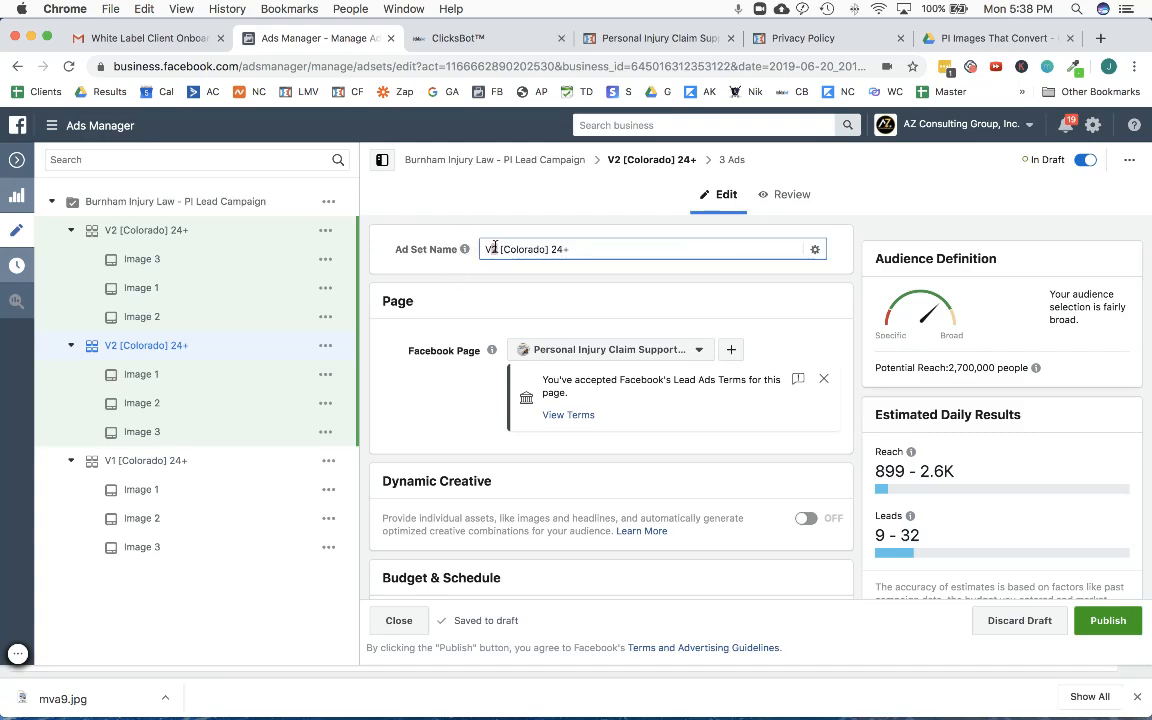
- Include the Judge Judy interest in the V3 [Colorado] 24+ ad set's detailed targeting
scroll(495, 310, "down", 10)
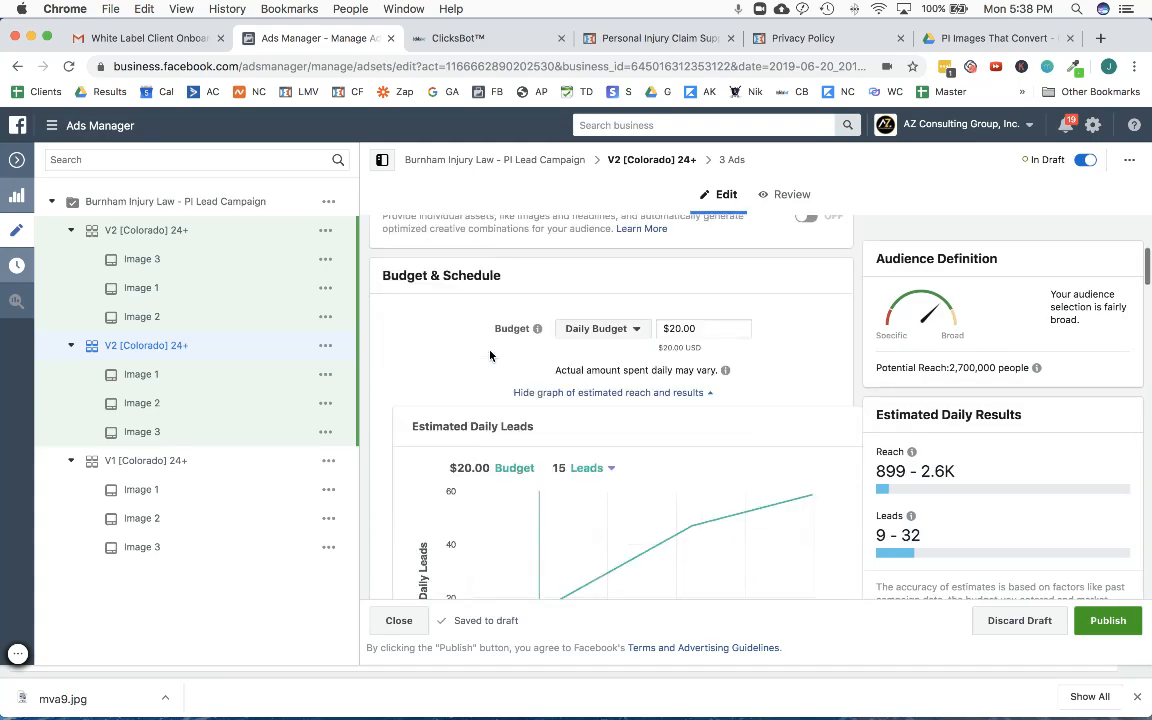
scroll(490, 355, "down", 10)
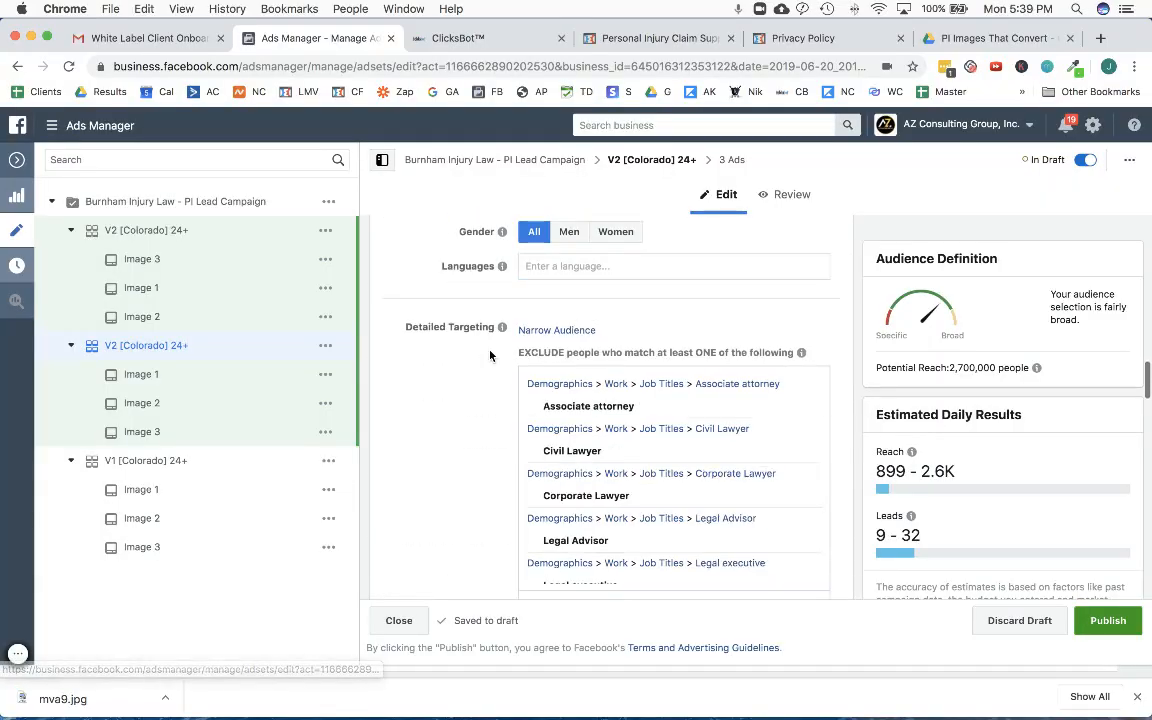
scroll(490, 355, "up", 1)
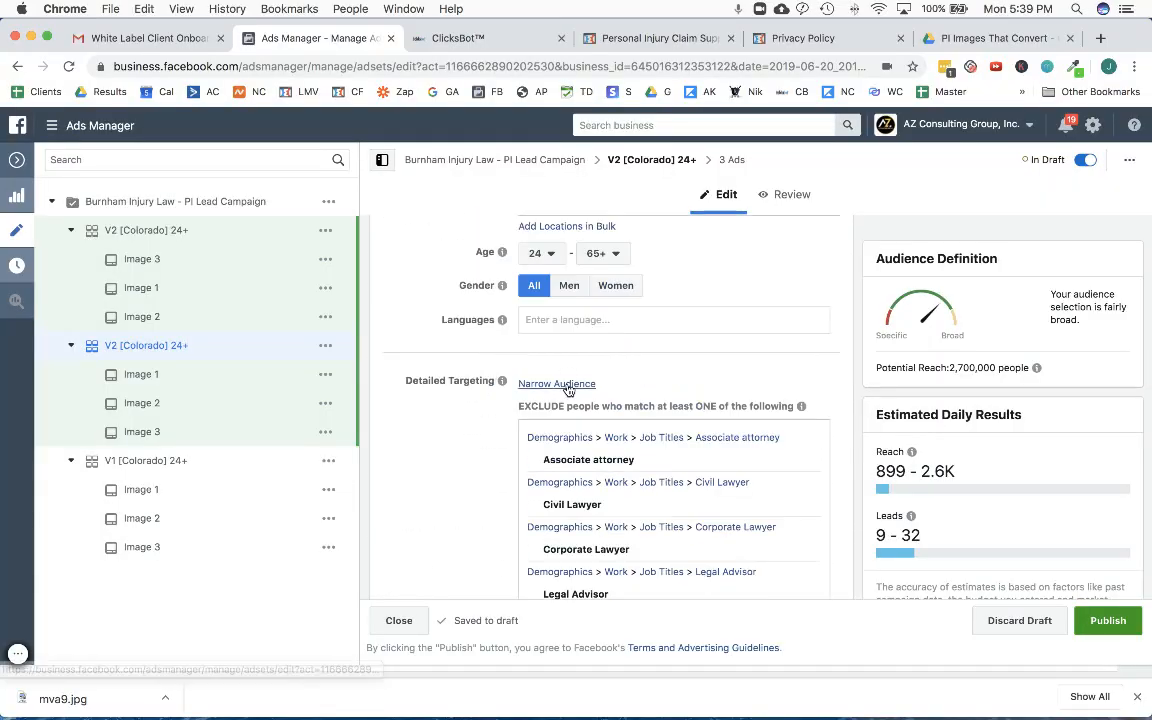
left_click(566, 385)
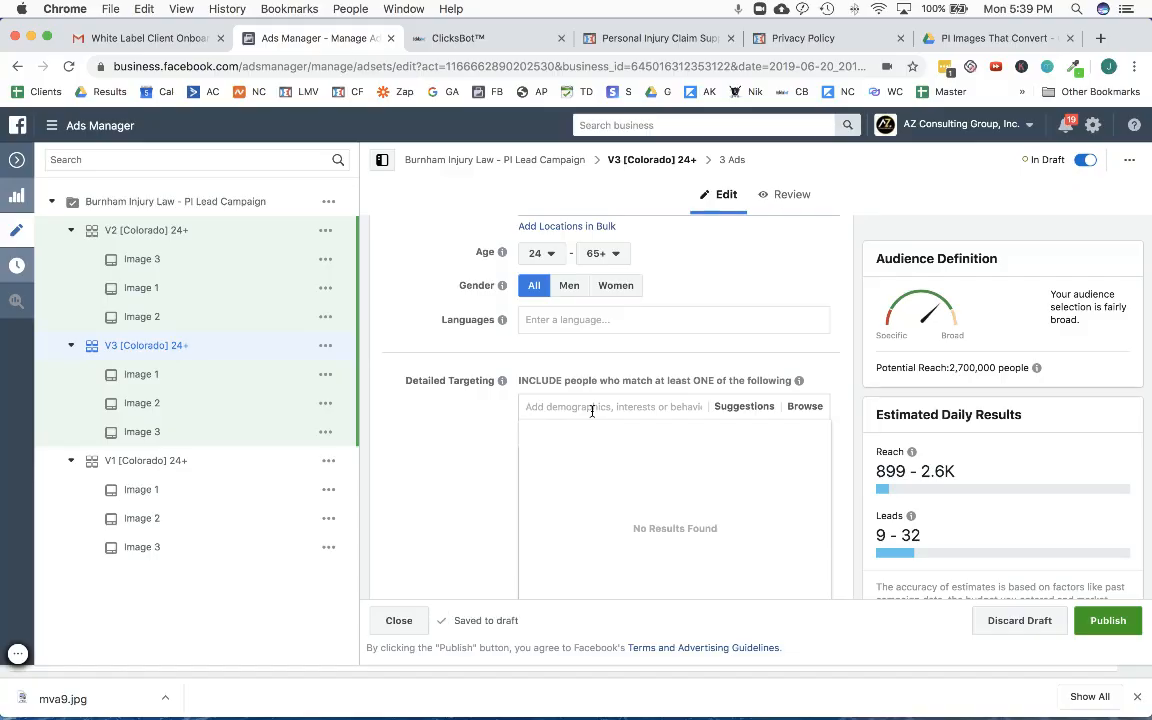
type("judge j")
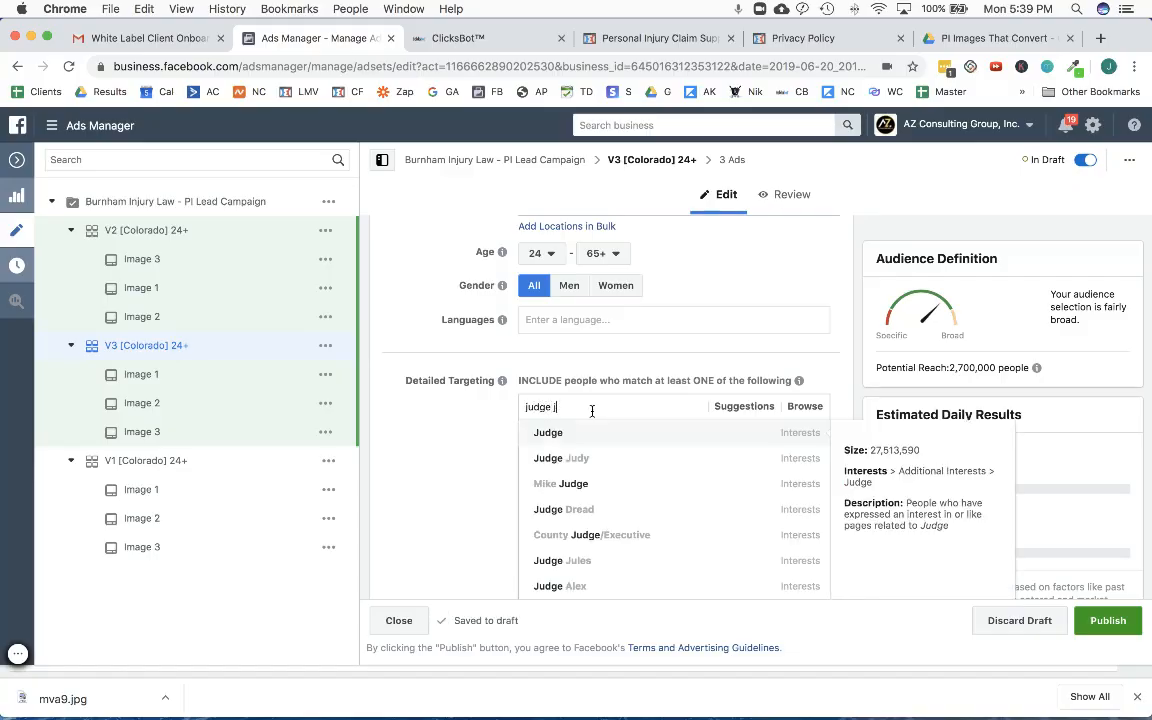
type("udy")
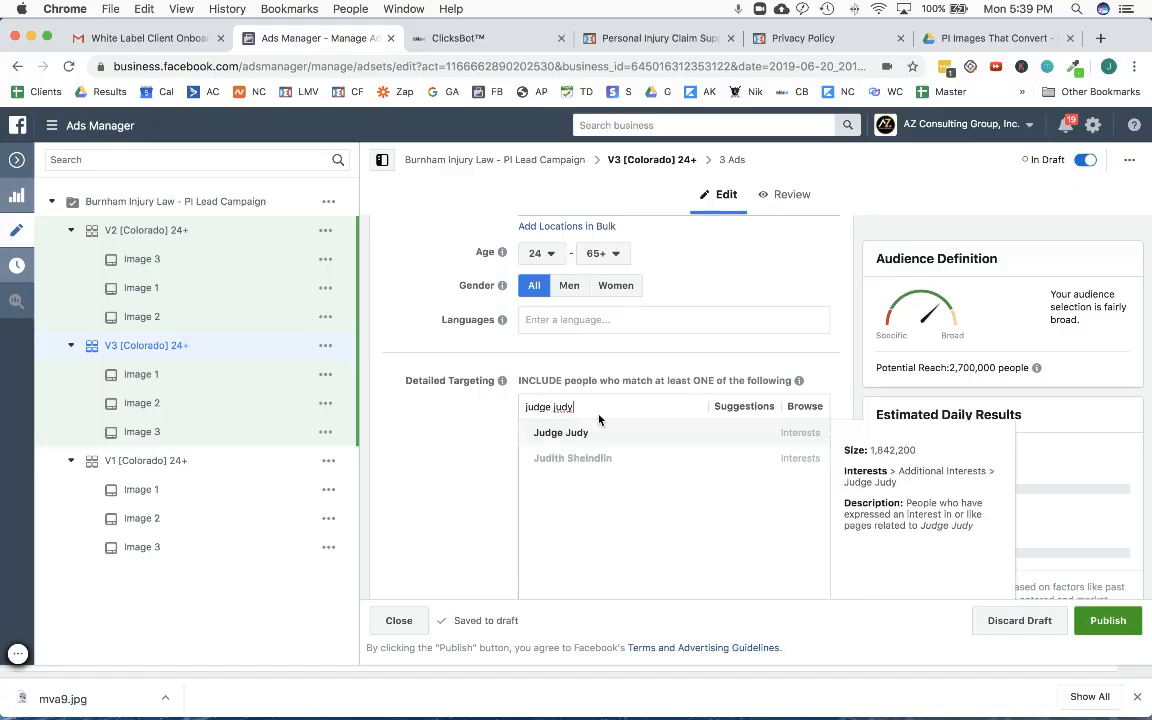
left_click(612, 434)
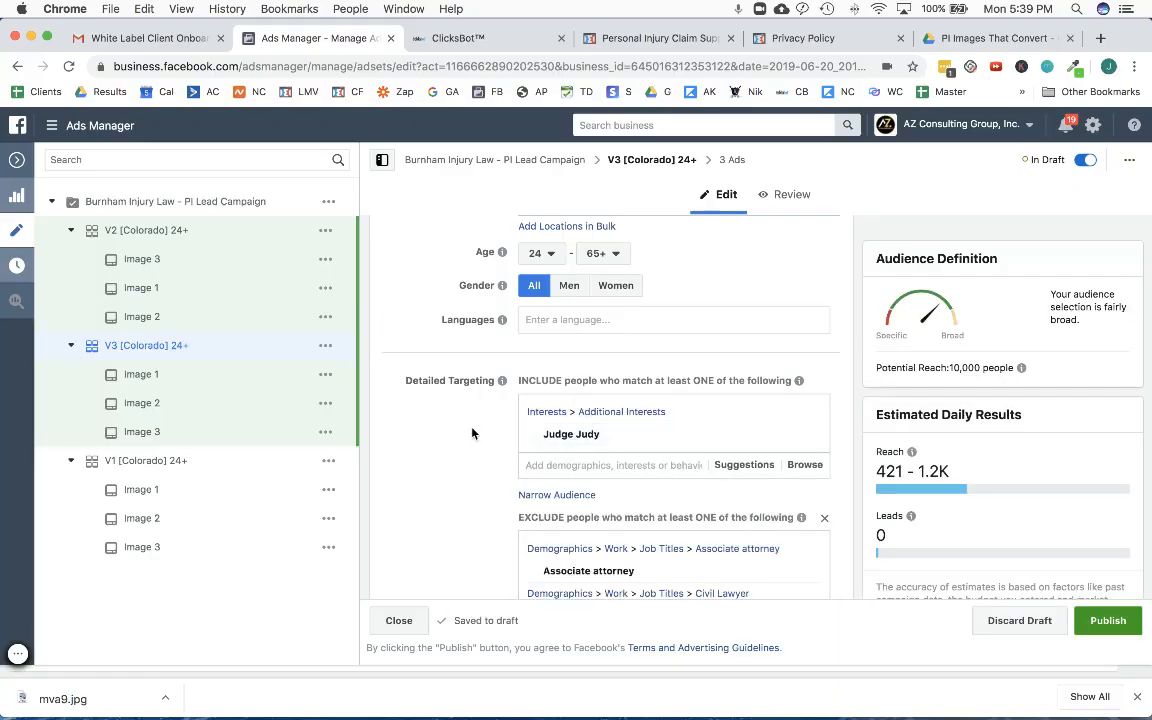
- Rename the V3 ad set to V3 [Colorado] 24+ - Judge Judy and return to the ad set list
scroll(472, 432, "up", 10)
left_click(617, 250)
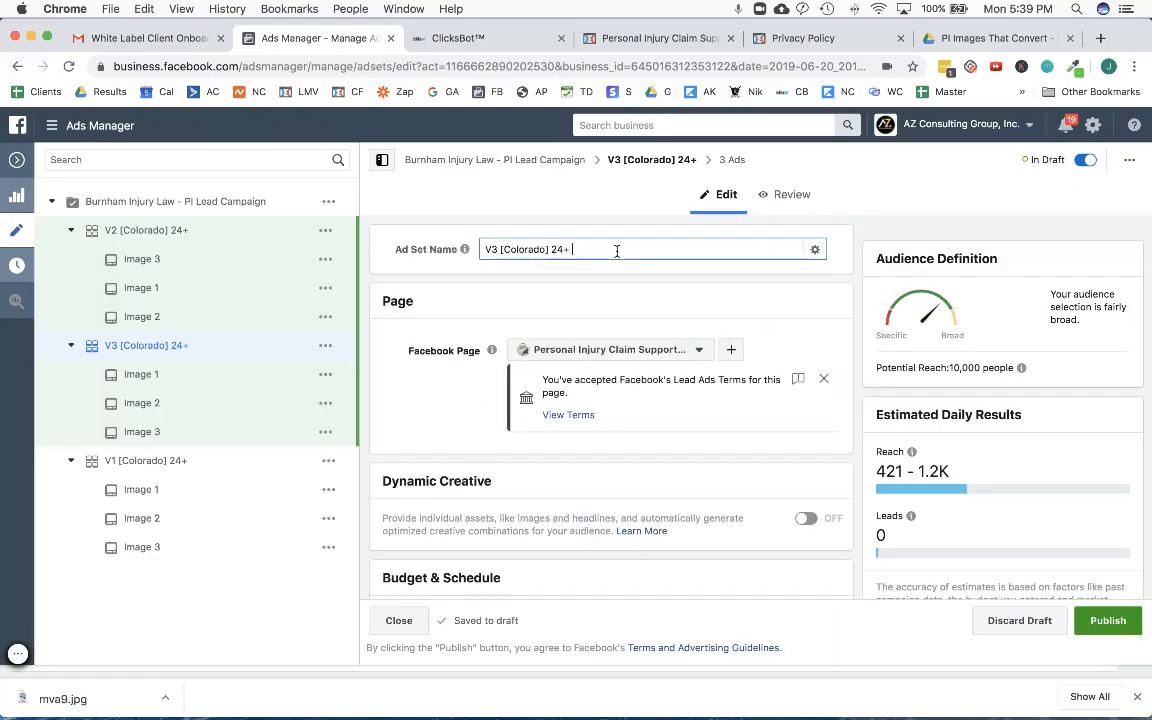
type("- Judge Judy")
left_click(14, 163)
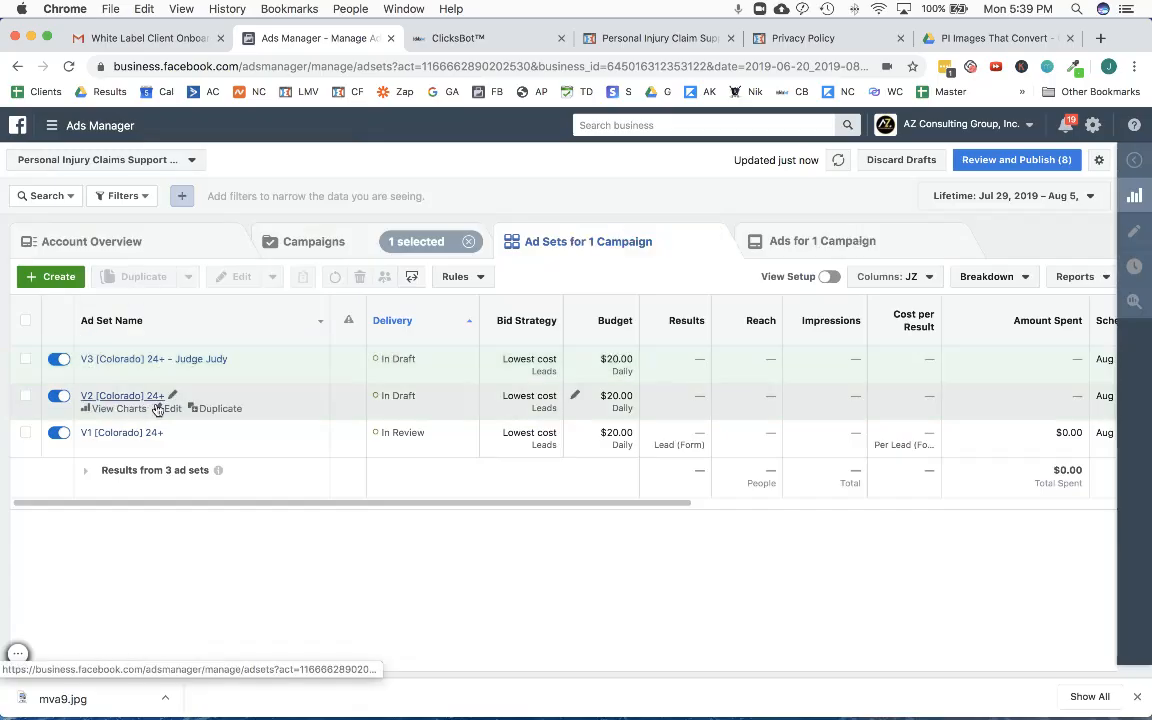
- Rename the V2 ad set to V2 [Colorado] 24+ - People's Court and return to the ad set list
left_click(170, 408)
left_click(604, 253)
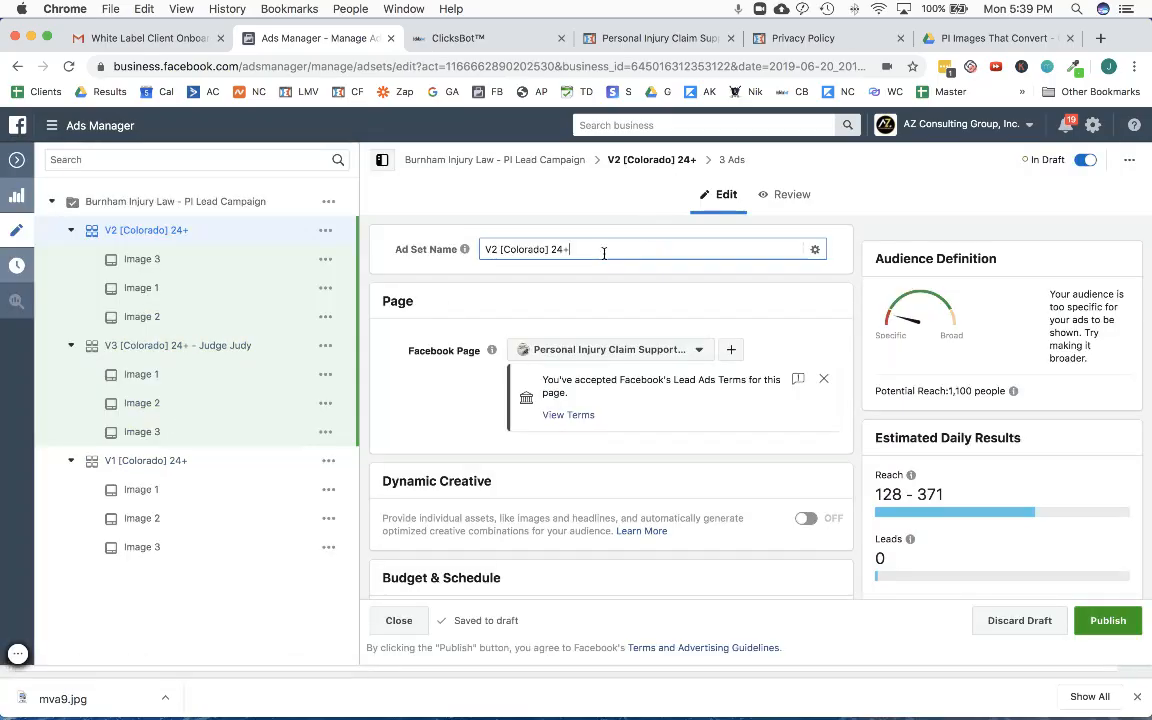
type("People")
type("-")
left_click(15, 162)
left_click(25, 396)
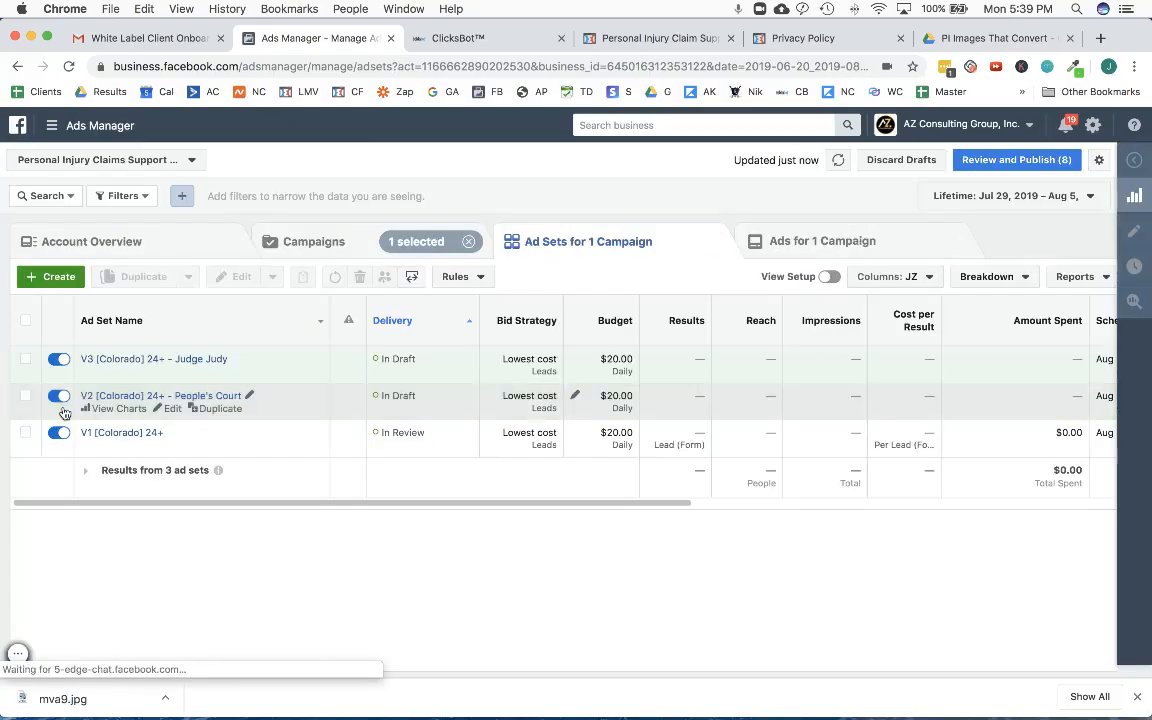
- Rename the V1 ad set to V1 [Colorado] 24+ - Wide Open
left_click(219, 450)
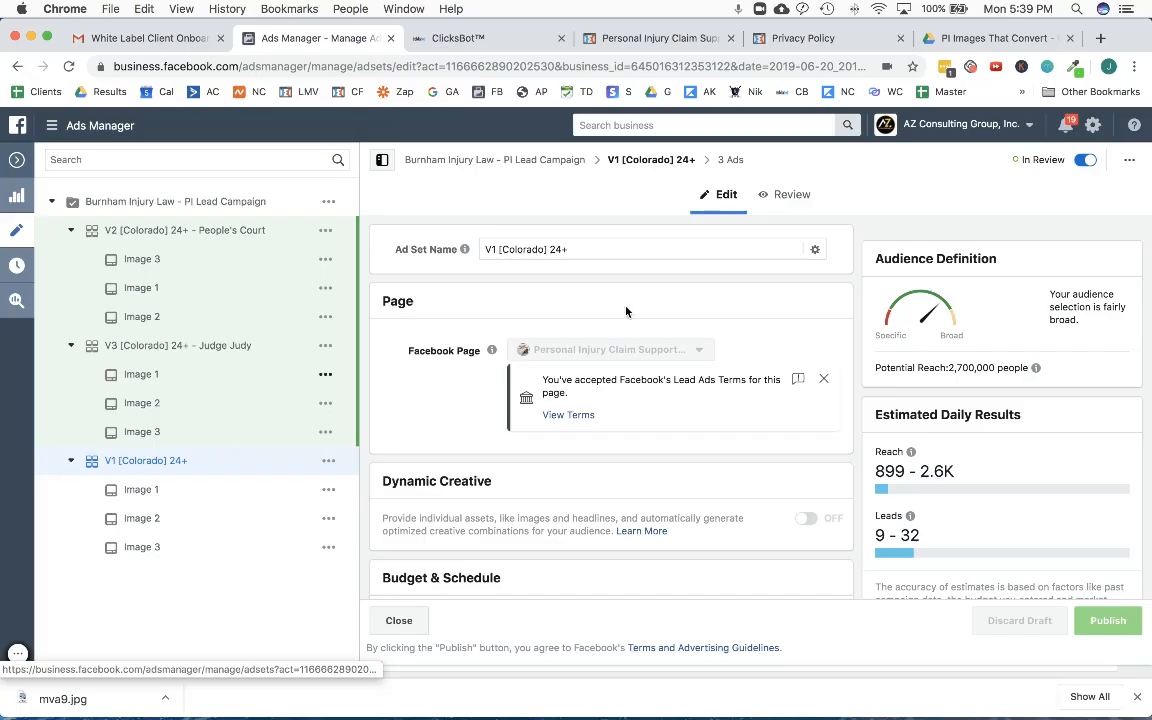
left_click(614, 250)
type("W")
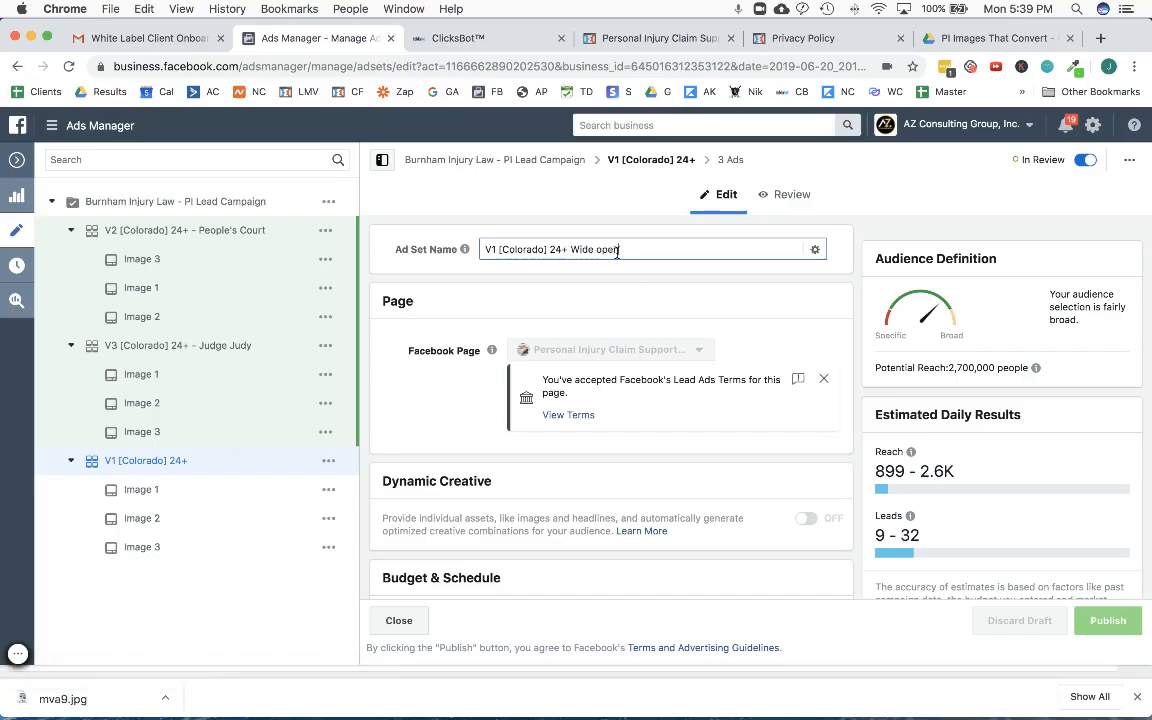
type("ide open")
key("BackSpace")
key("BackSpace")
key("BackSpace")
key("BackSpace")
type("n-")
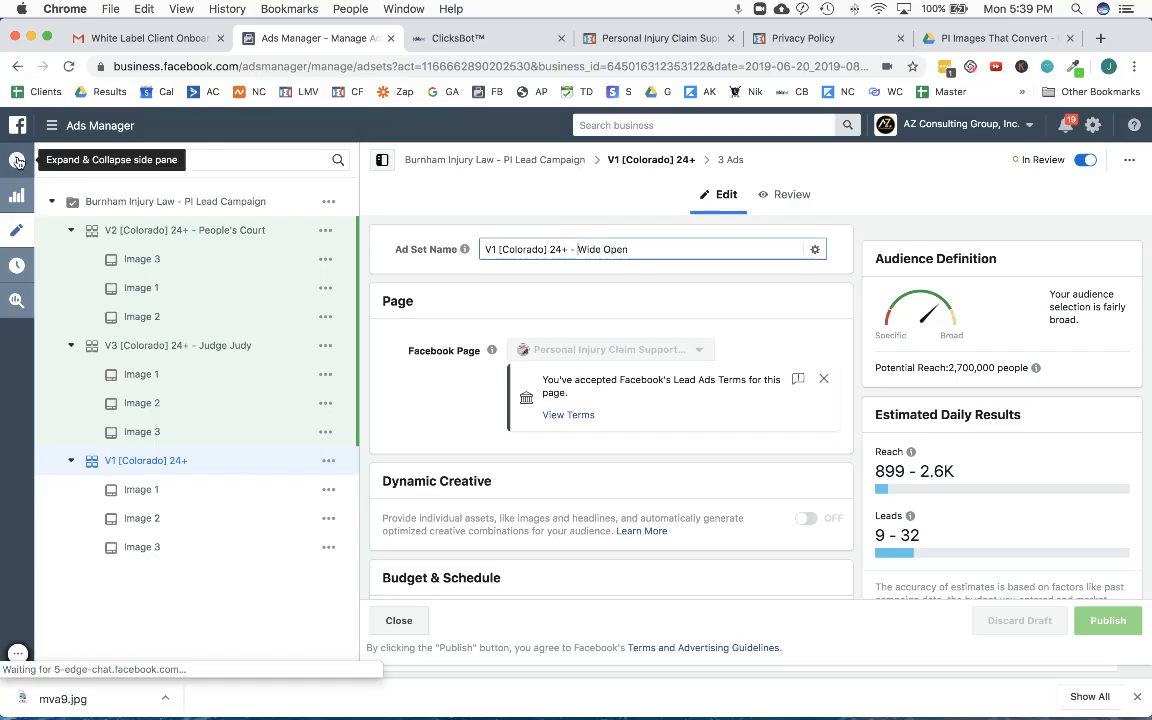
- Return to the ad set list, then review and publish all drafted ad set and ad changes
left_click(17, 161)
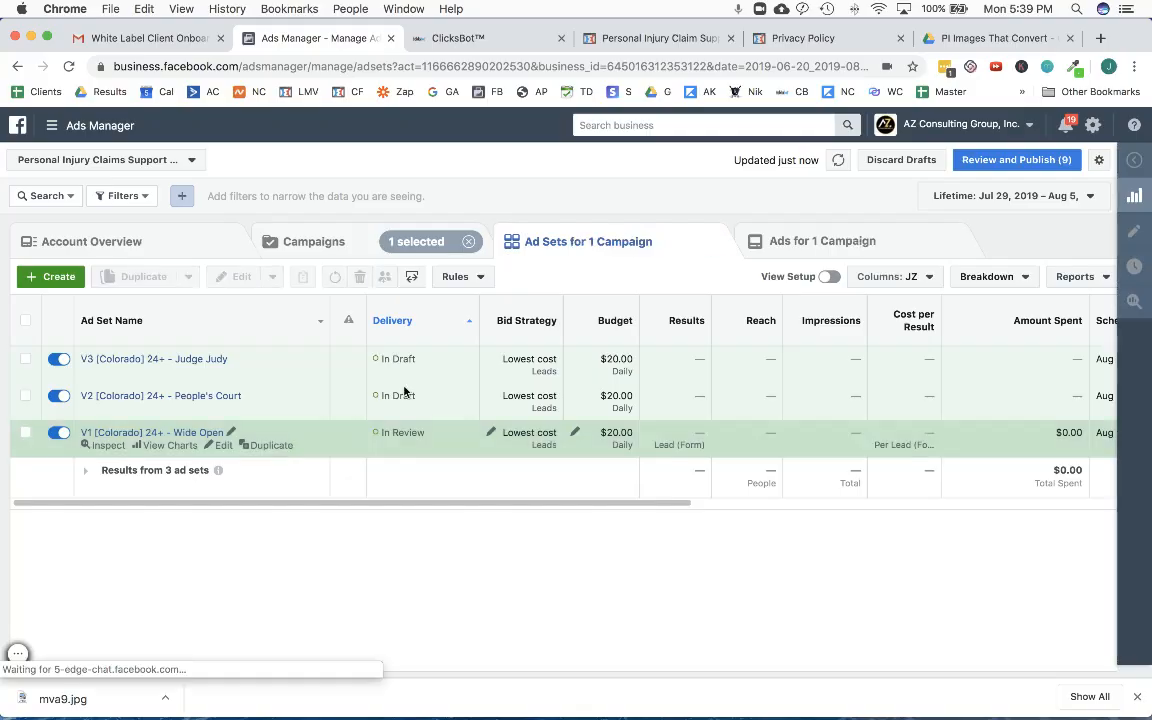
left_click(1040, 159)
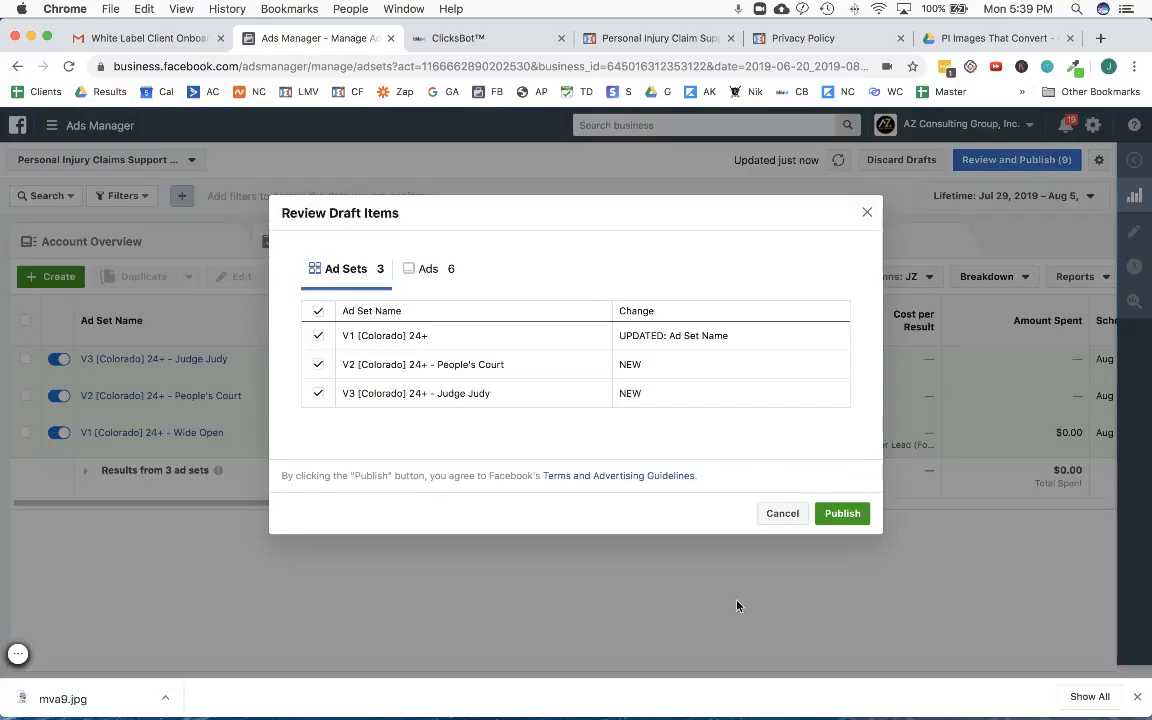
left_click(842, 511)
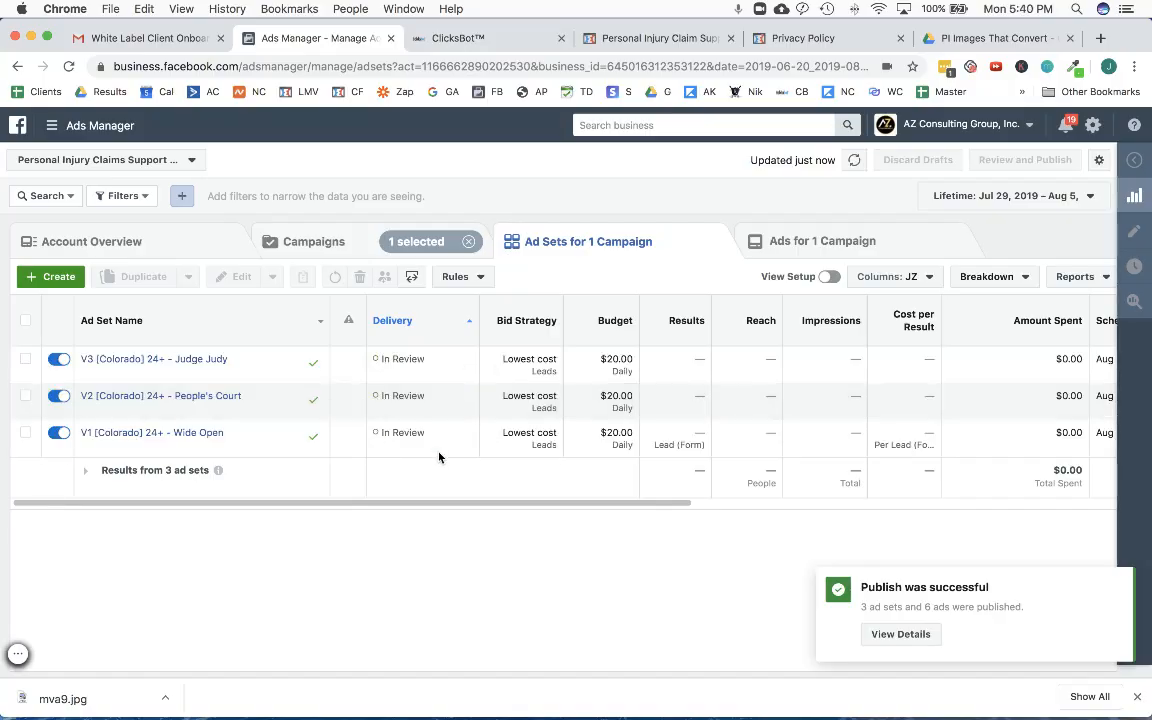
- Switch to ClicksBot and open the Integrations settings for the Burnham Injury Law location
left_click(465, 42)
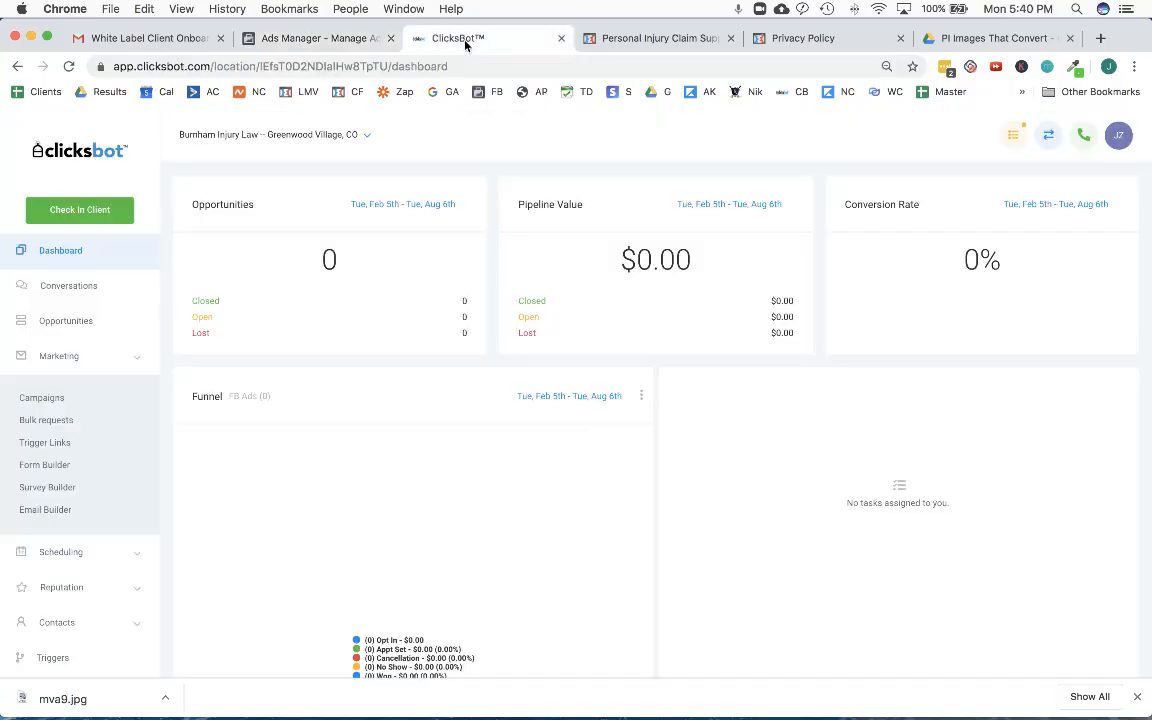
scroll(54, 527, "down", 2)
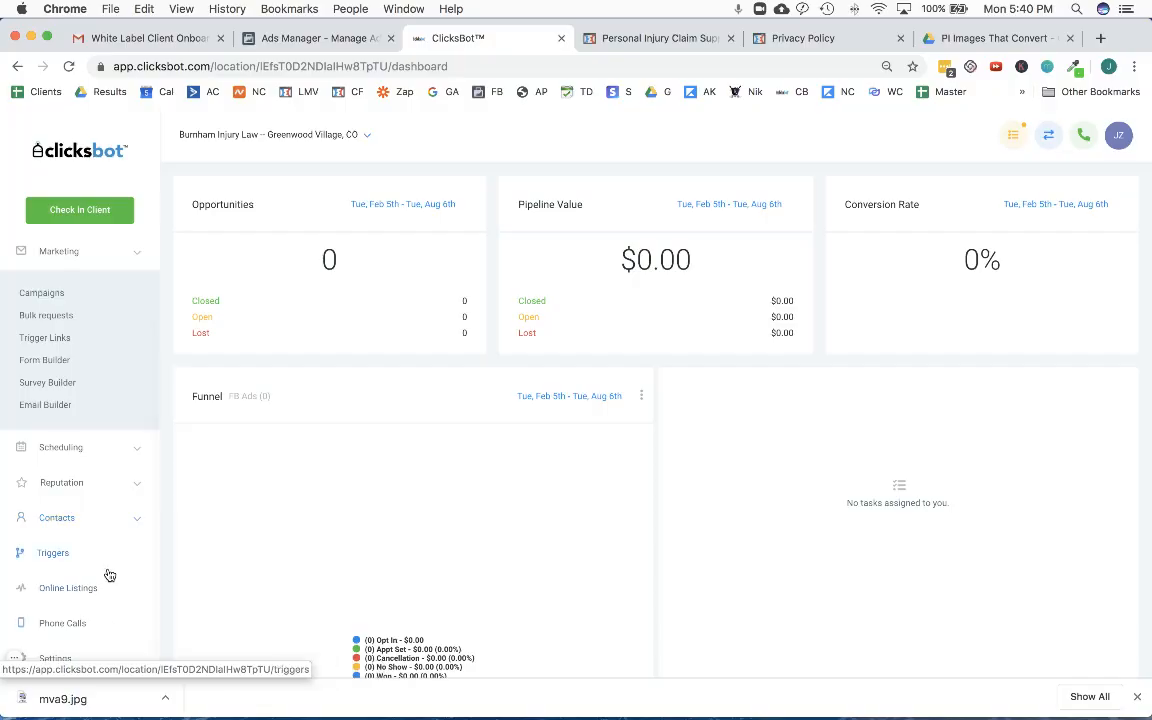
left_click(67, 247)
scroll(101, 553, "down", 1)
scroll(101, 553, "down", 2)
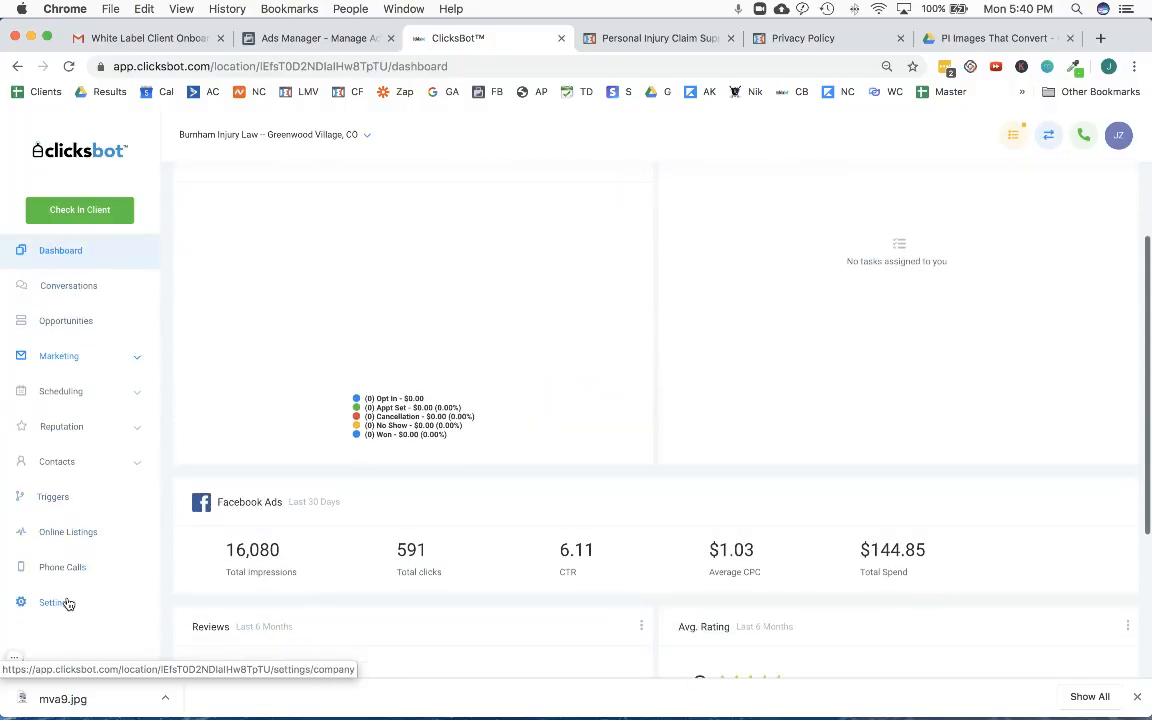
left_click(67, 602)
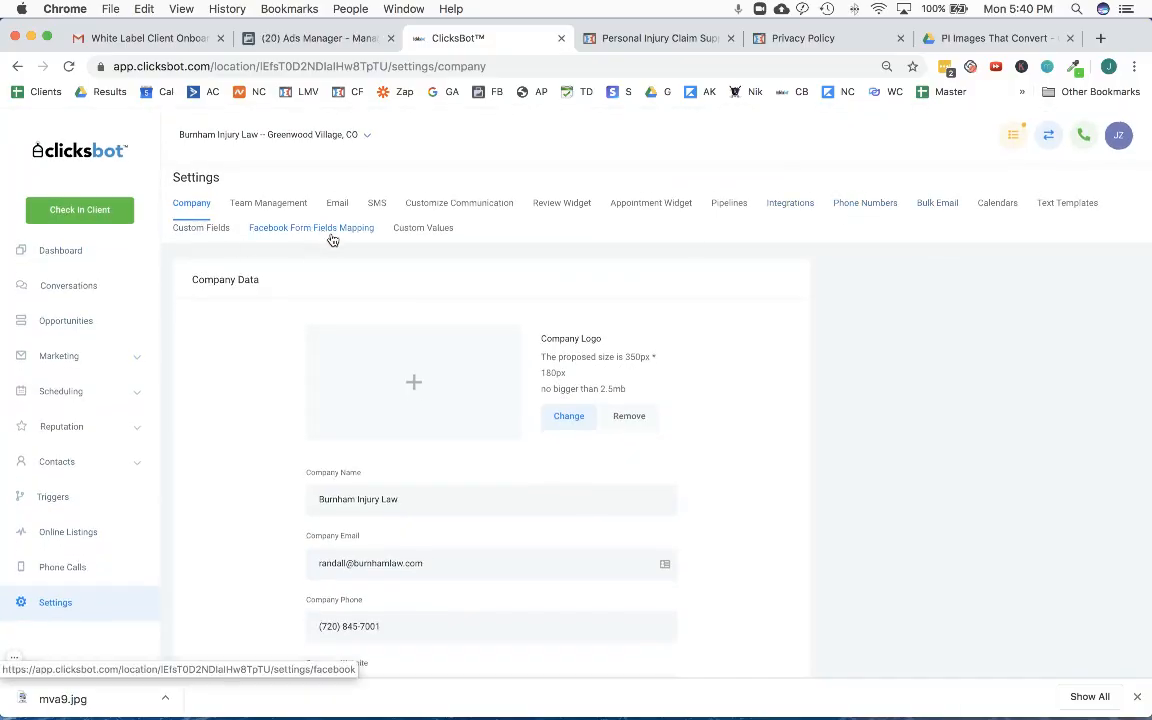
left_click(787, 206)
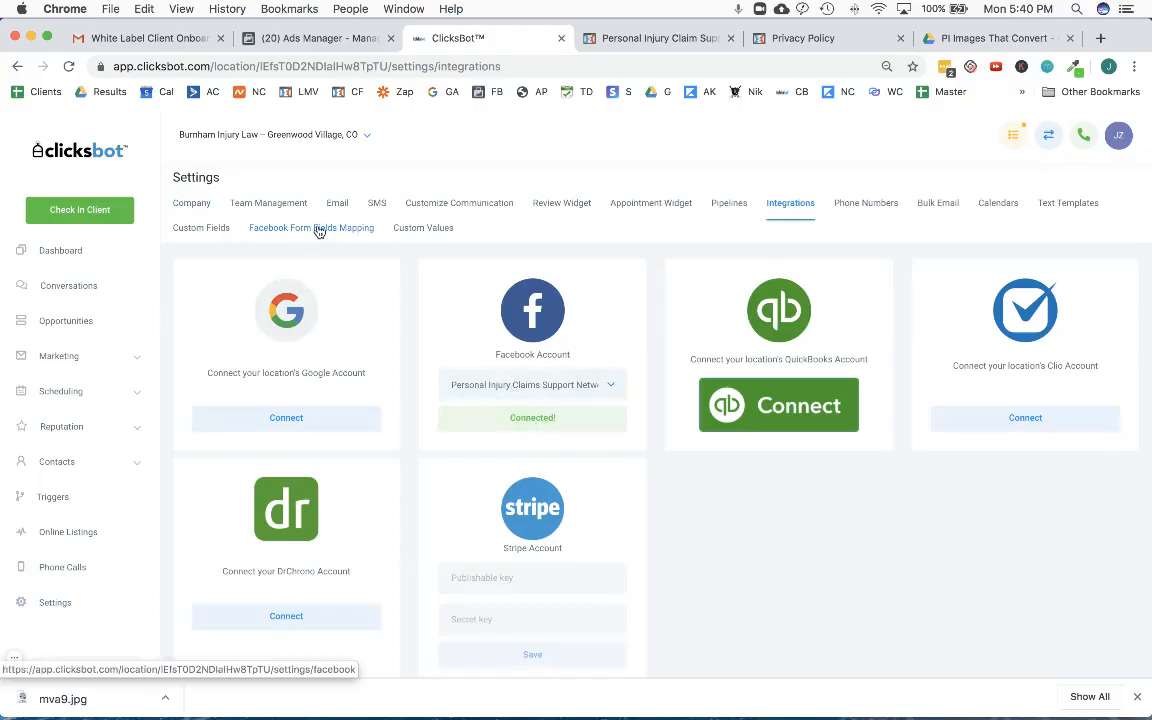
- Delete the existing Facebook connection and reconnect the location to the Personal Injury Claim Support Network page
left_click(535, 424)
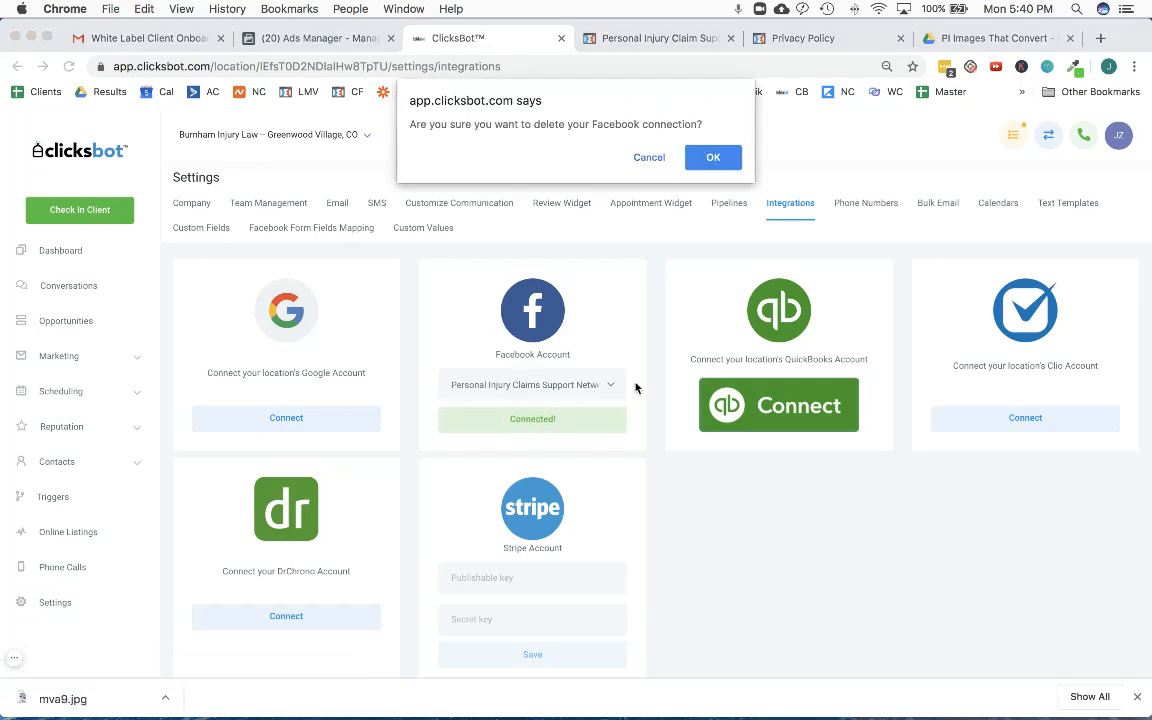
left_click(719, 160)
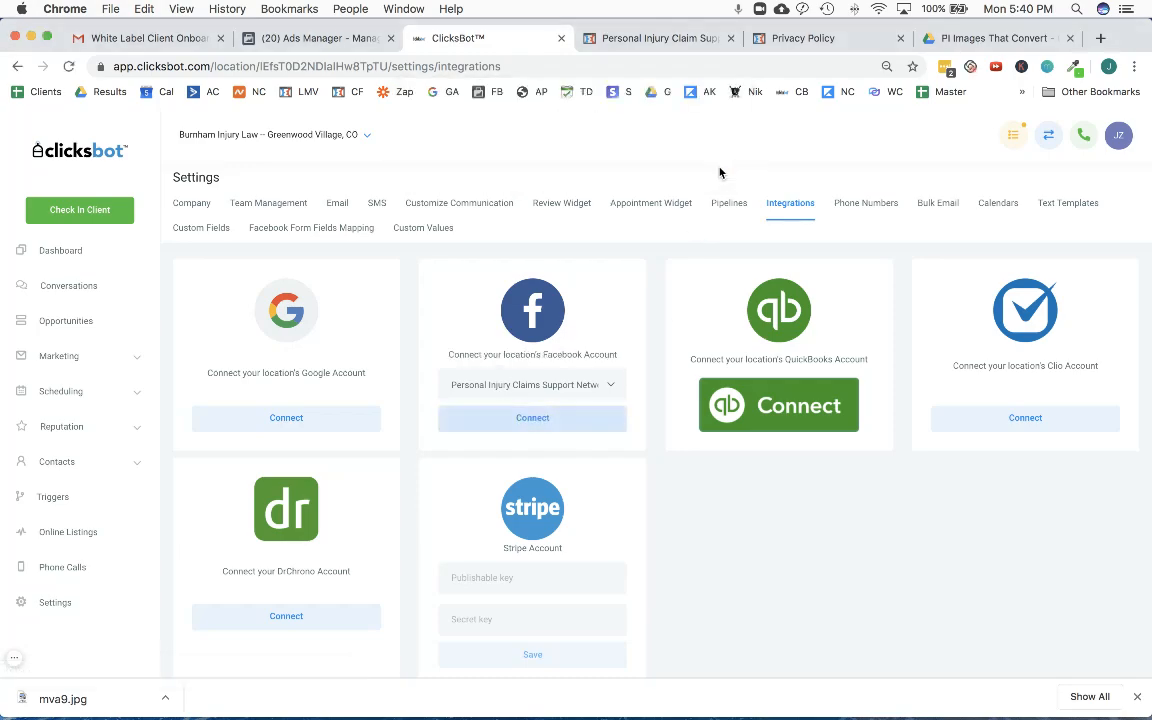
left_click(535, 418)
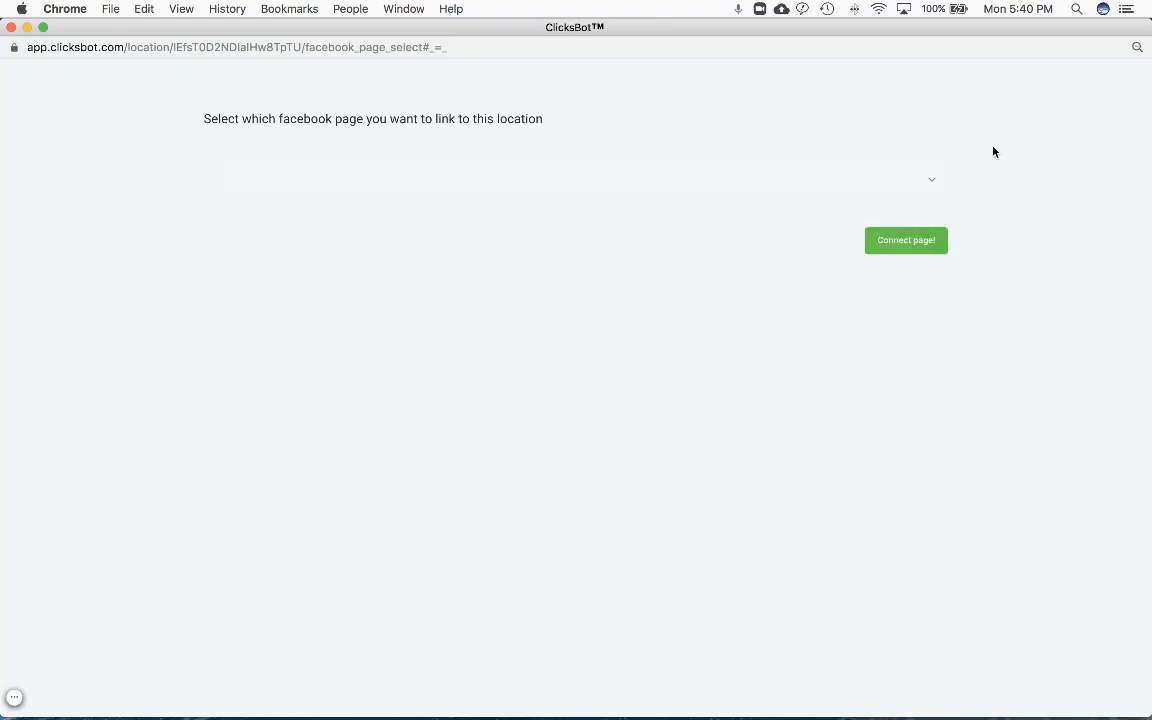
left_click(933, 177)
scroll(540, 504, "down", 5)
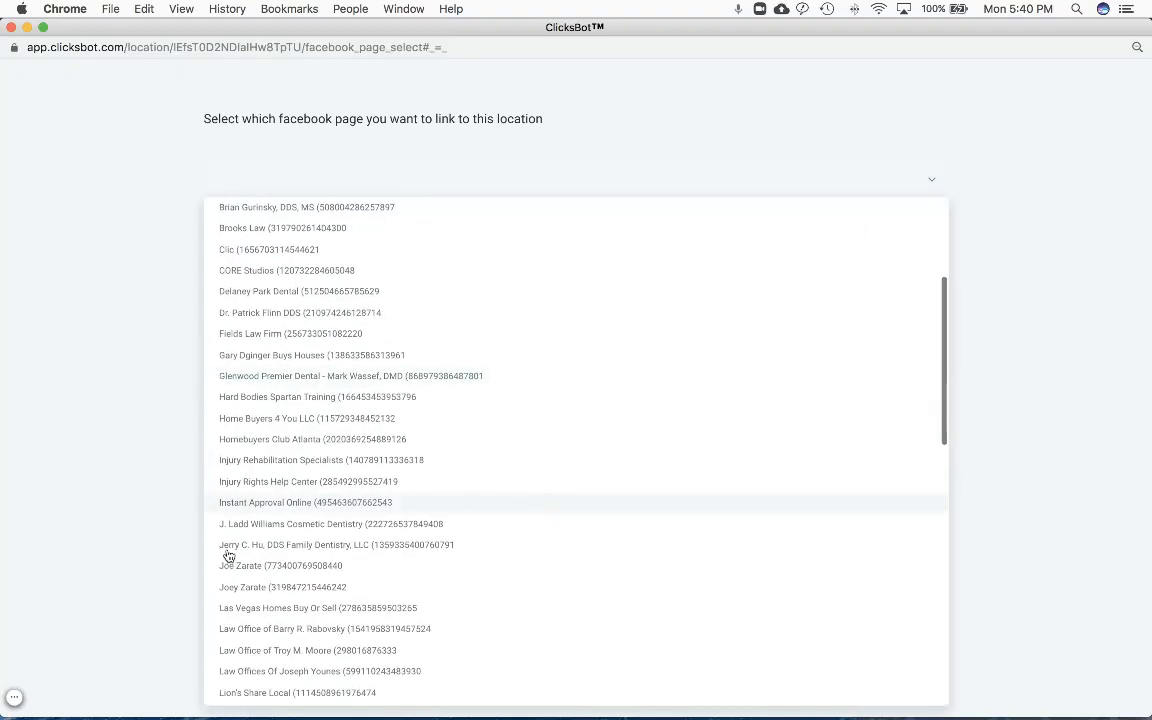
scroll(285, 555, "down", 4)
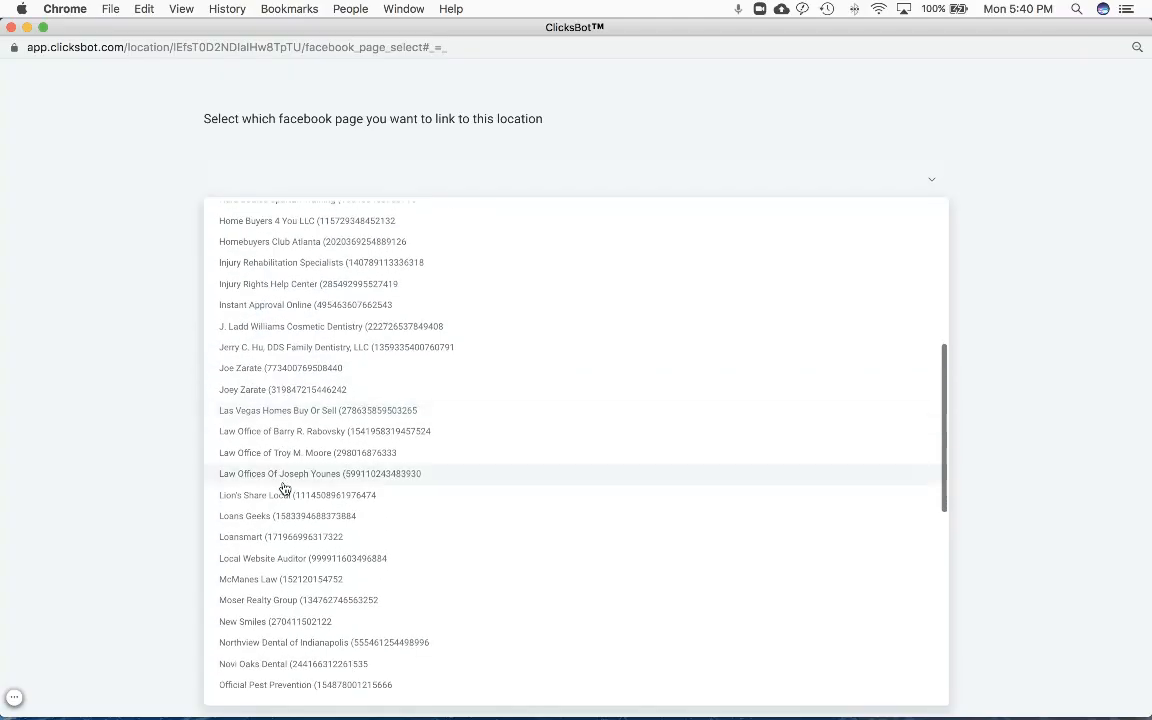
scroll(285, 489, "down", 4)
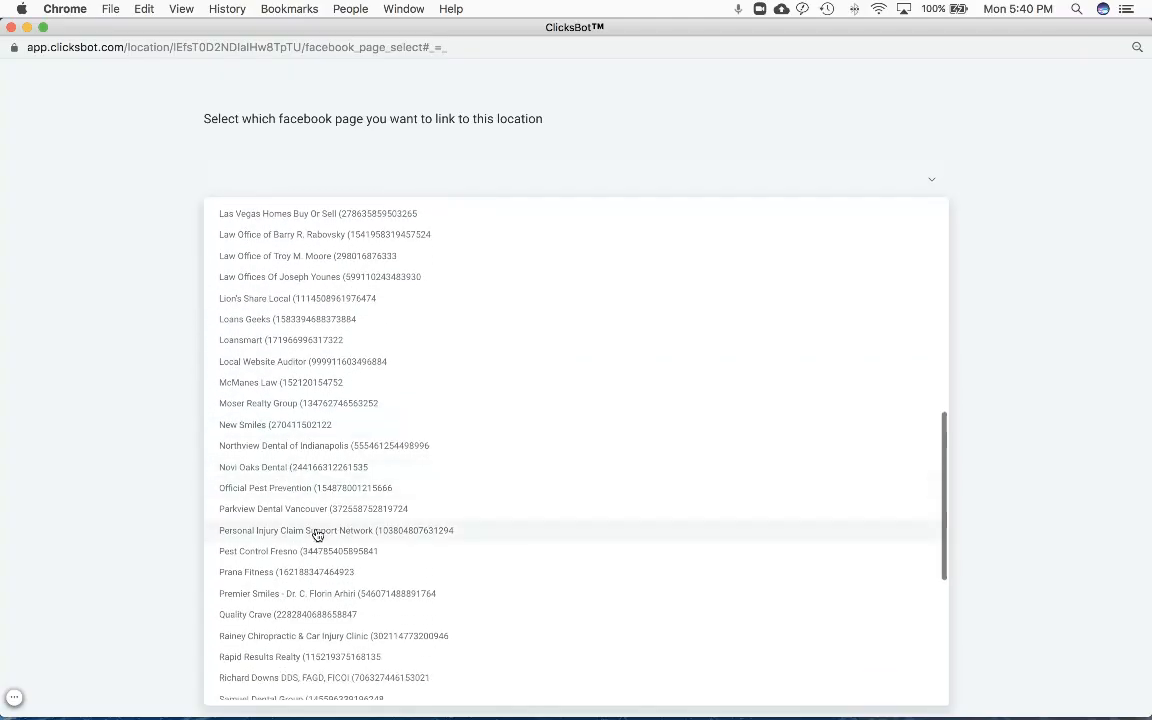
left_click(316, 532)
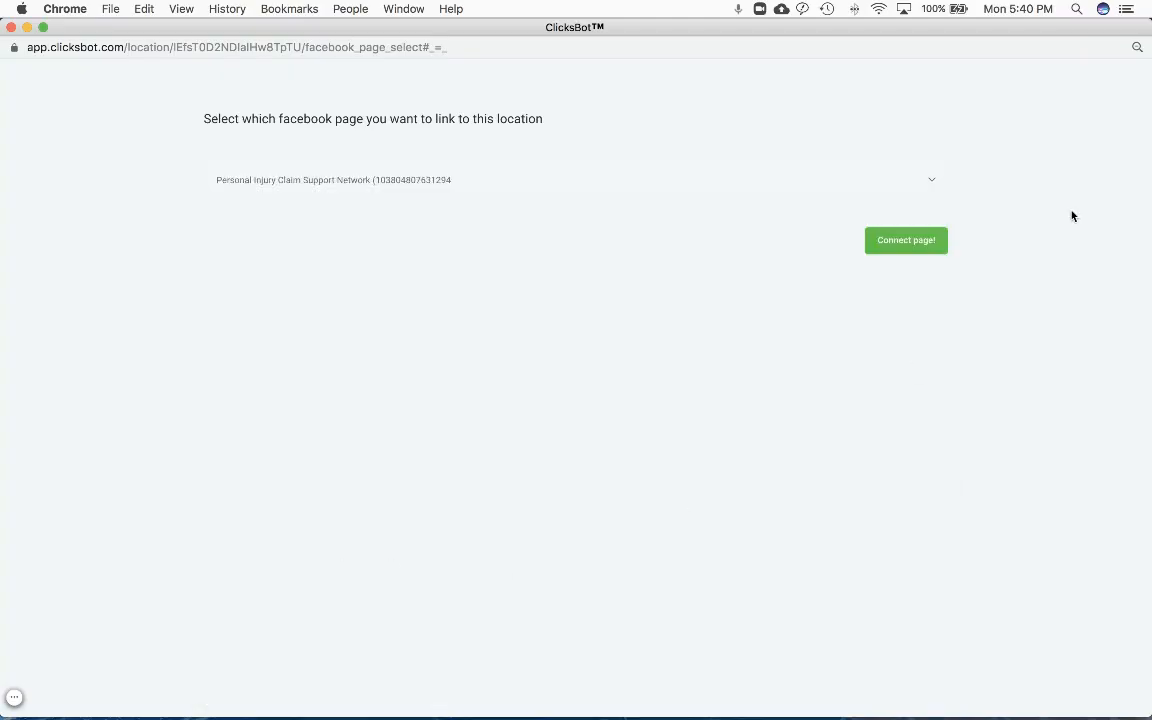
left_click(914, 250)
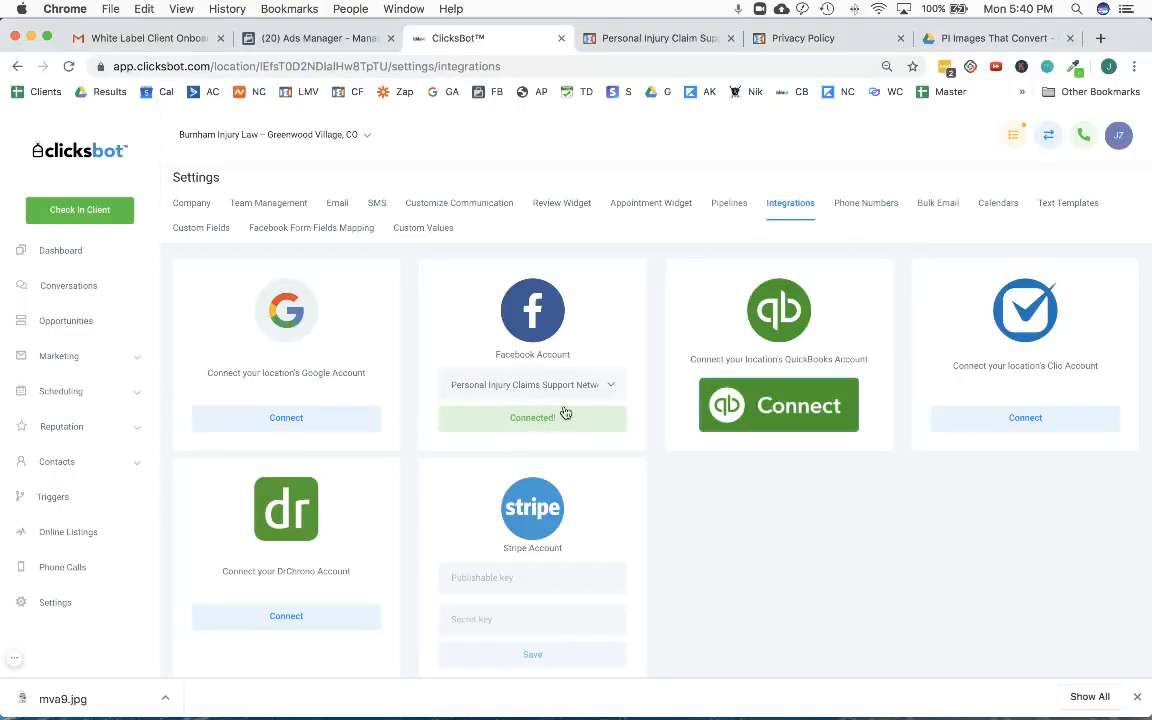
- Map the Burnham Injury Law - Lead Form's fields, keeping only Email, First name and Phone mapped, and activate the form mapping
left_click(328, 230)
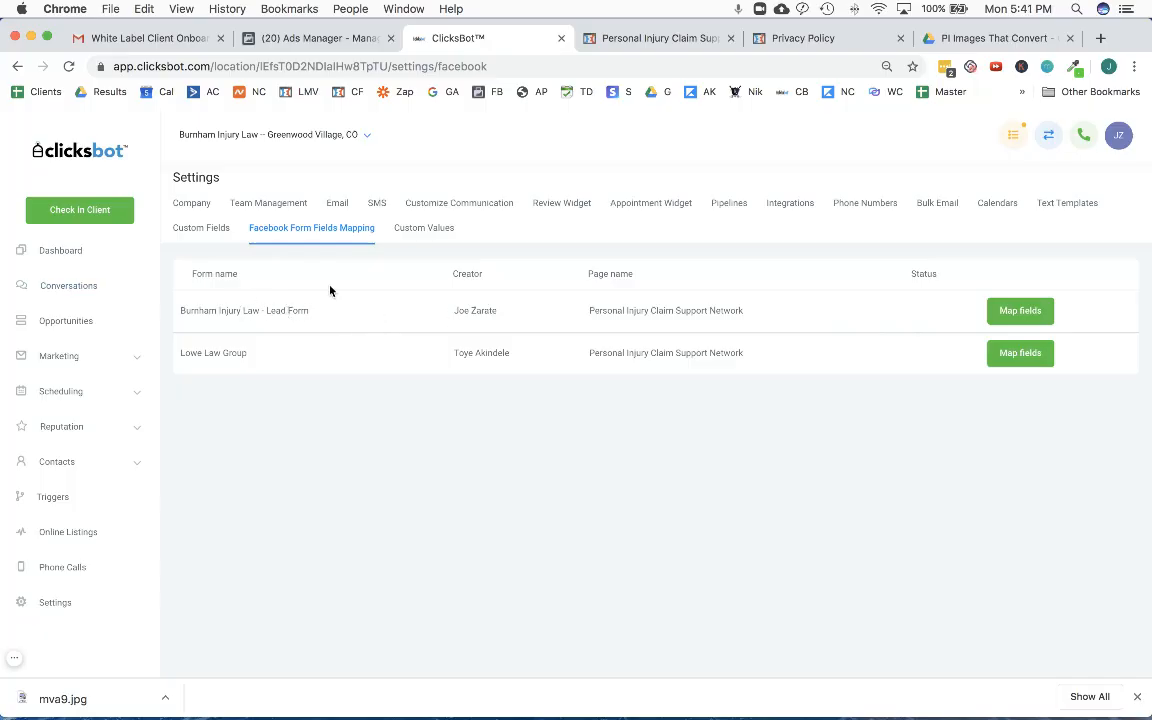
left_click(1016, 312)
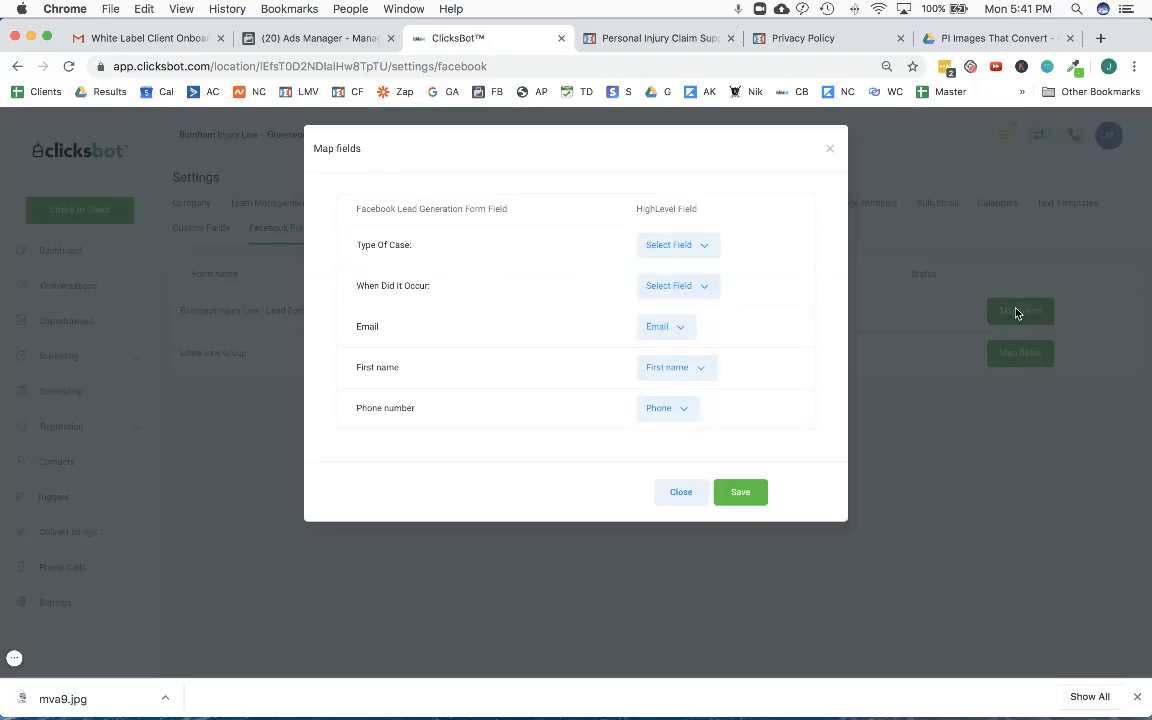
left_click(694, 247)
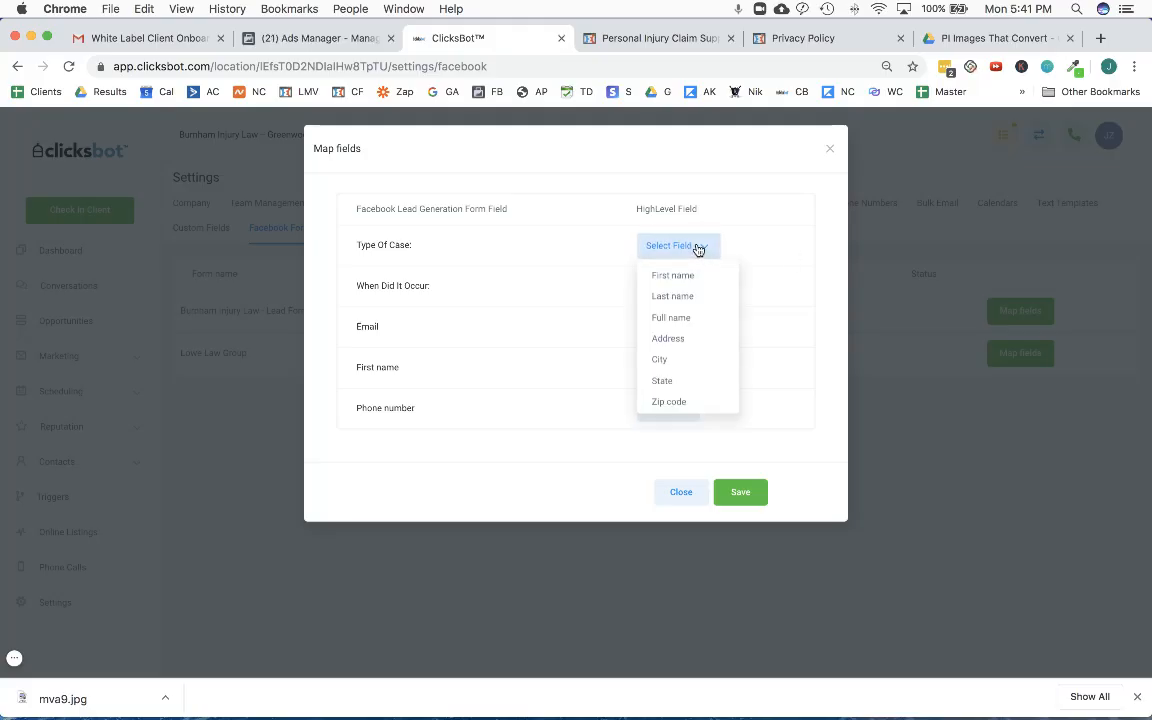
scroll(676, 352, "down", 3)
scroll(716, 351, "up", 3)
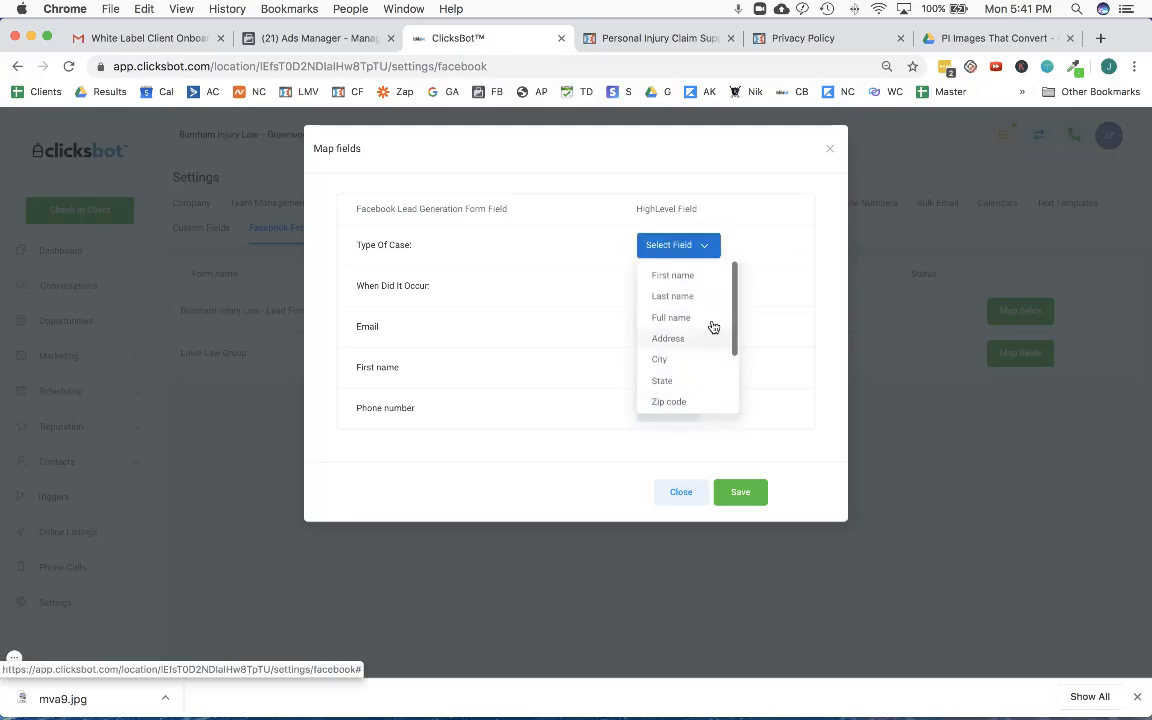
left_click(836, 249)
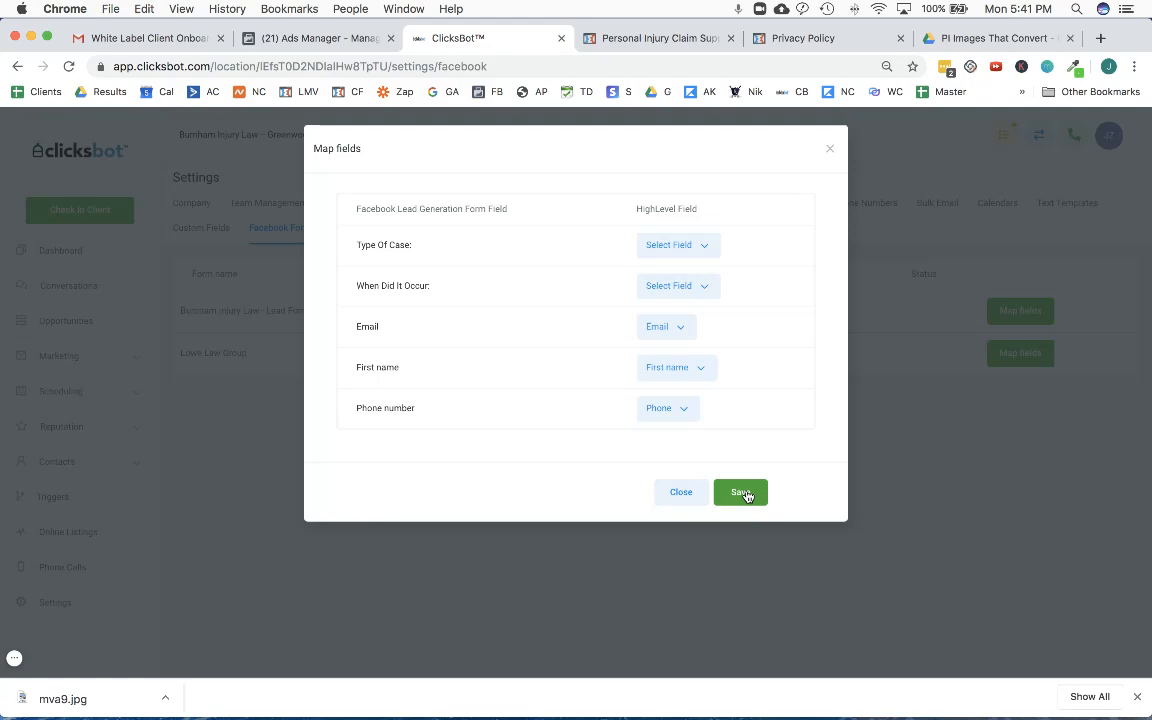
left_click(743, 493)
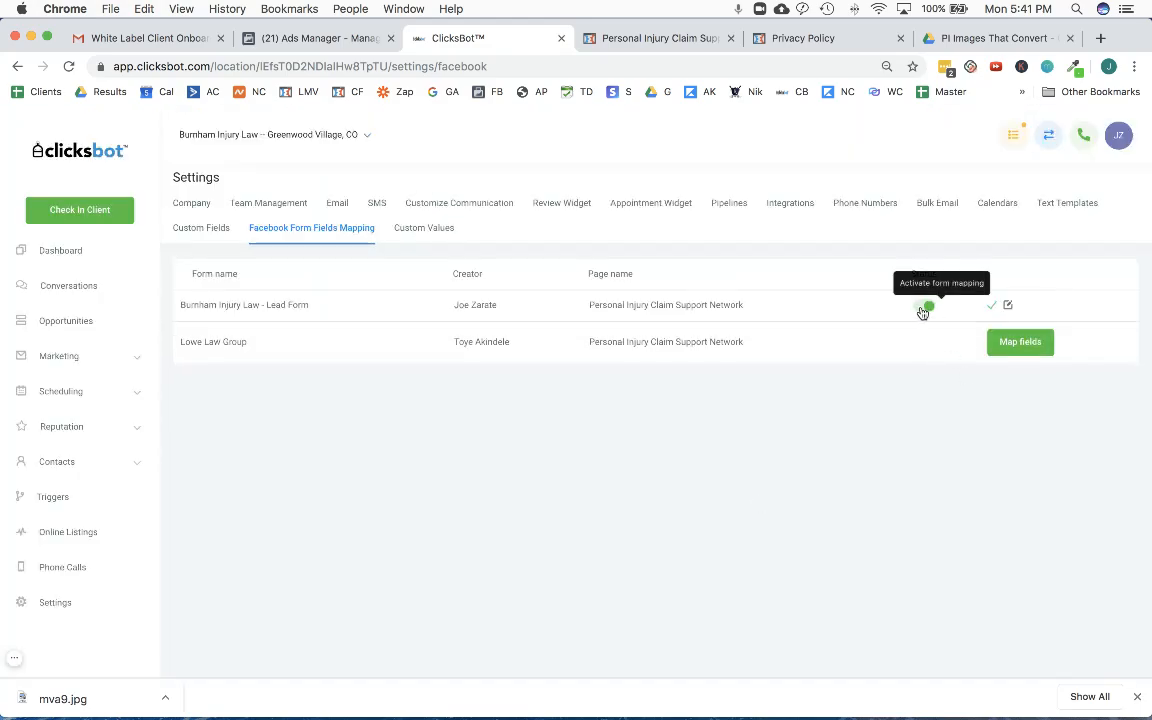
left_click(928, 307)
- Set the In Form filter of the FB Lead Form Automation/ Alerts trigger to Burnham Injury Law - Lead Form
left_click(72, 498)
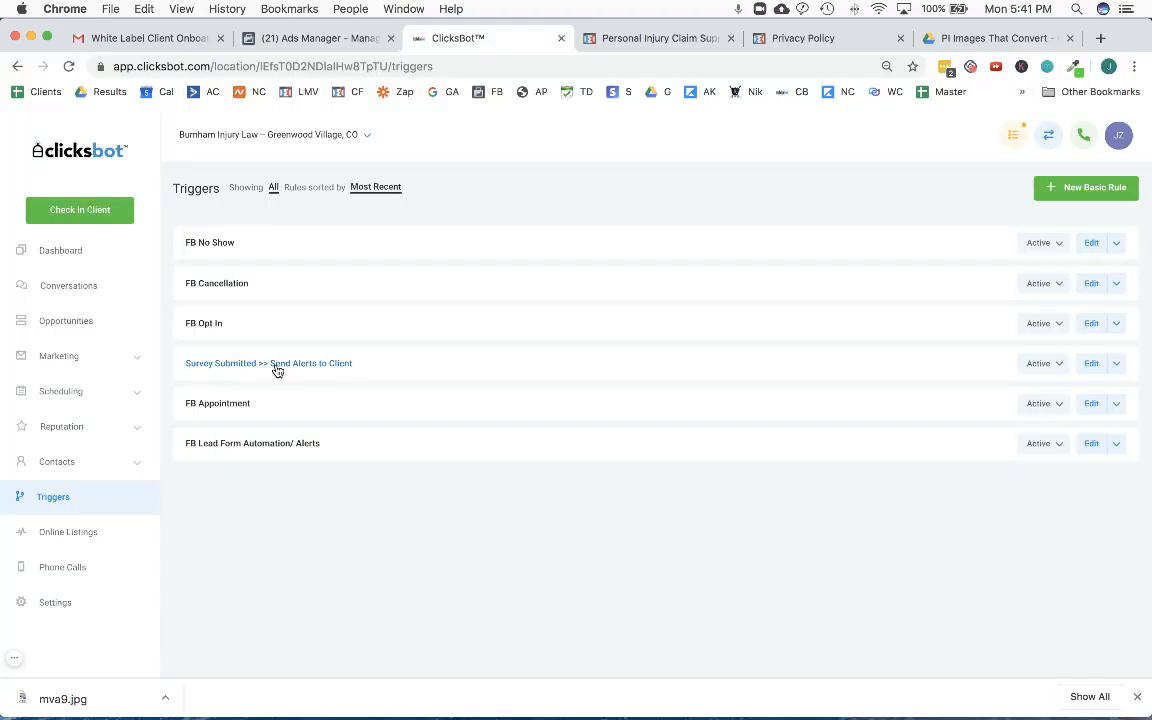
left_click(266, 446)
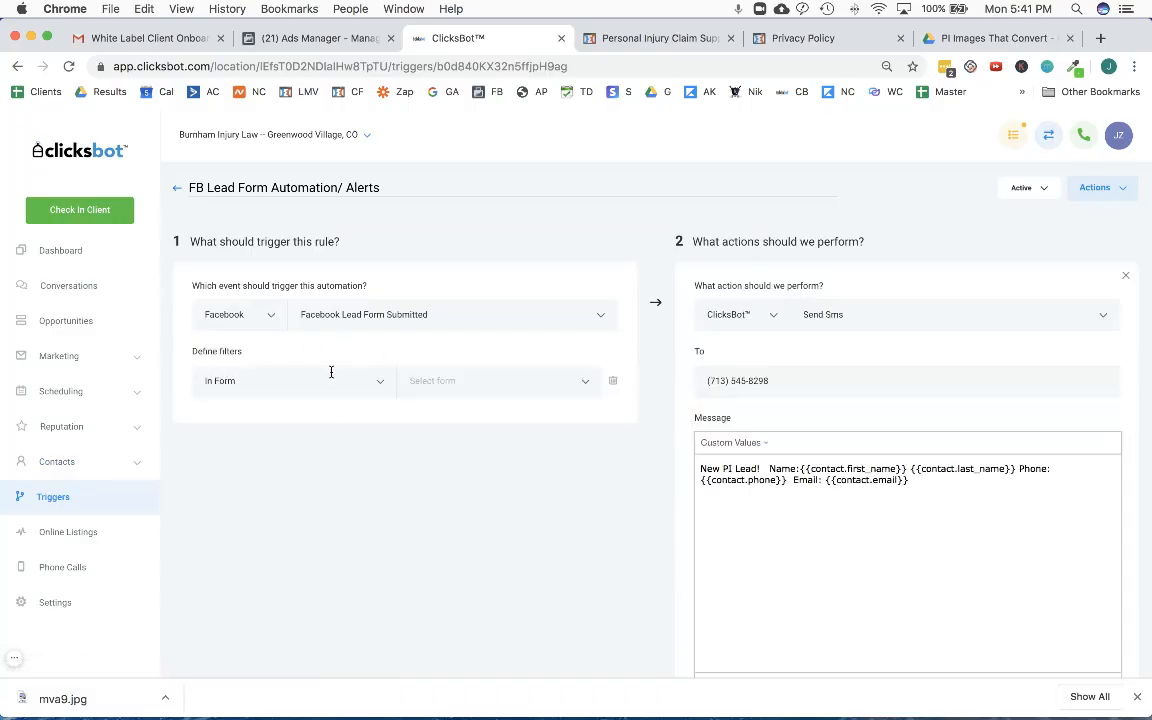
left_click(424, 380)
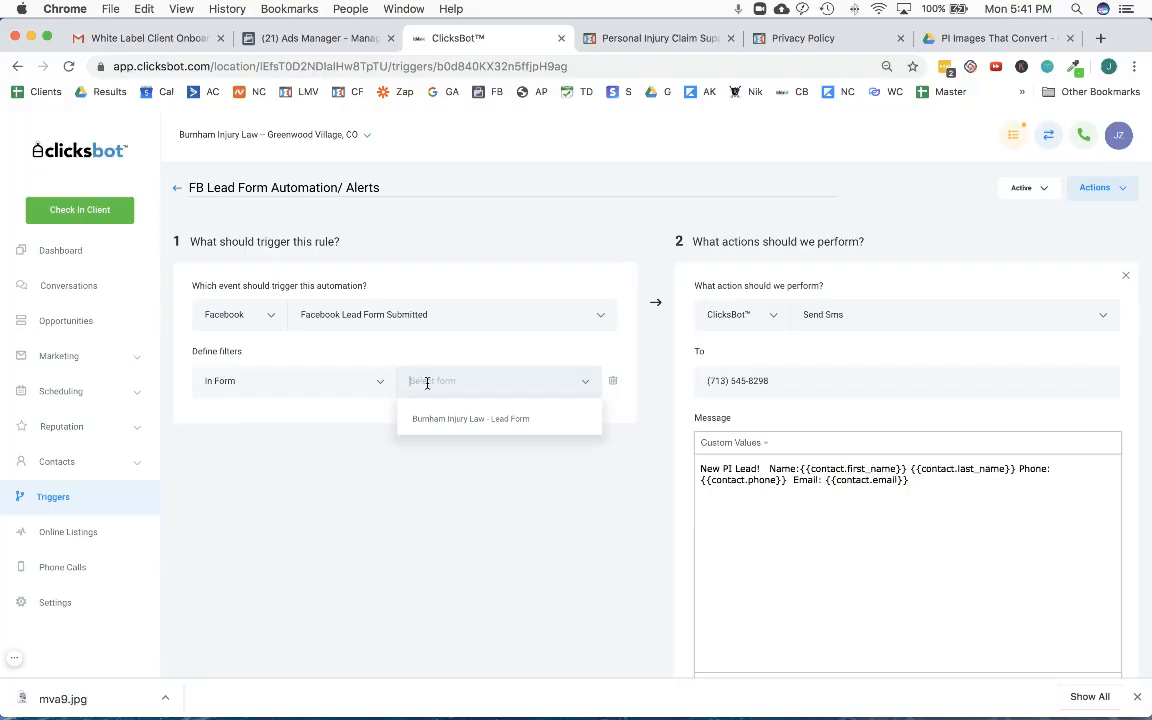
left_click(489, 419)
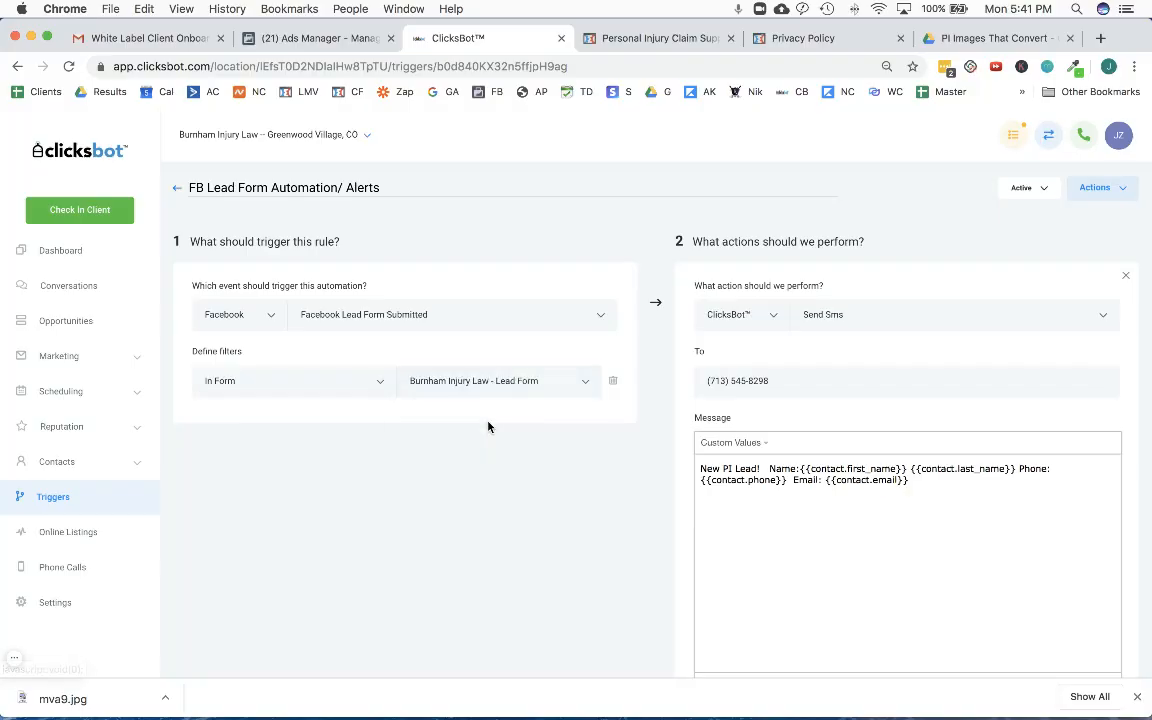
- Replace the Send Sms action's recipient with the client's phone number from the onboarding email and save the SMS
scroll(500, 490, "down", 1)
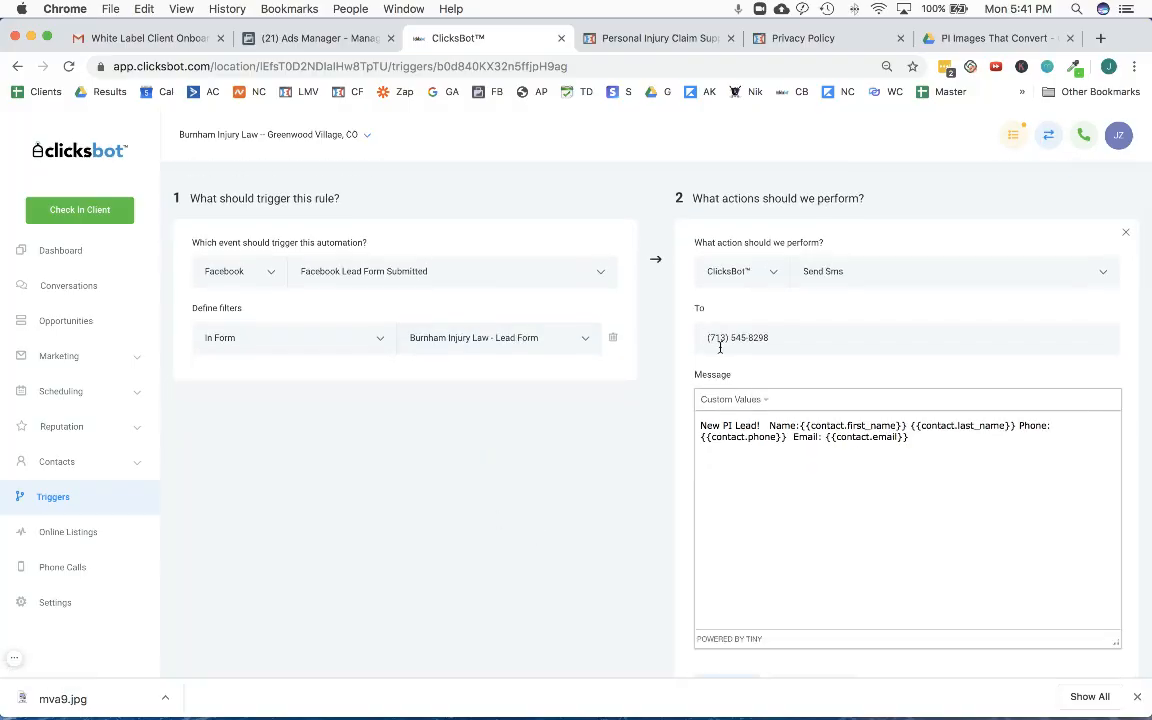
left_click(157, 39)
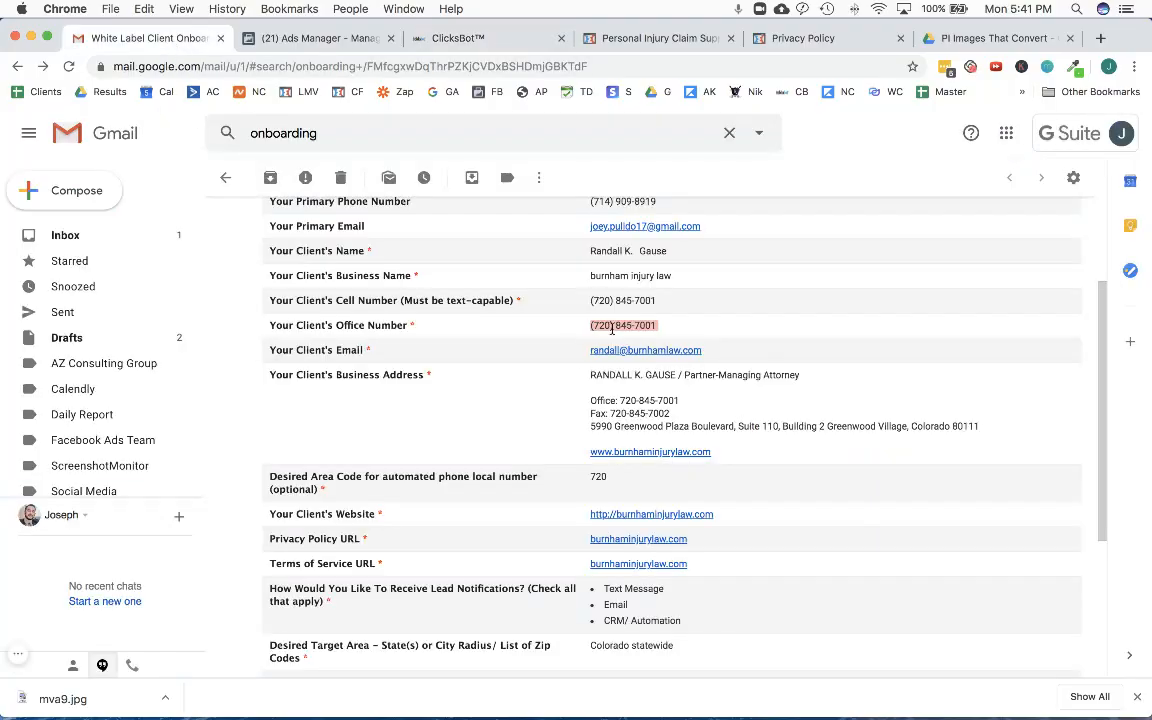
left_click(302, 39)
left_click(455, 38)
triple_click(788, 335)
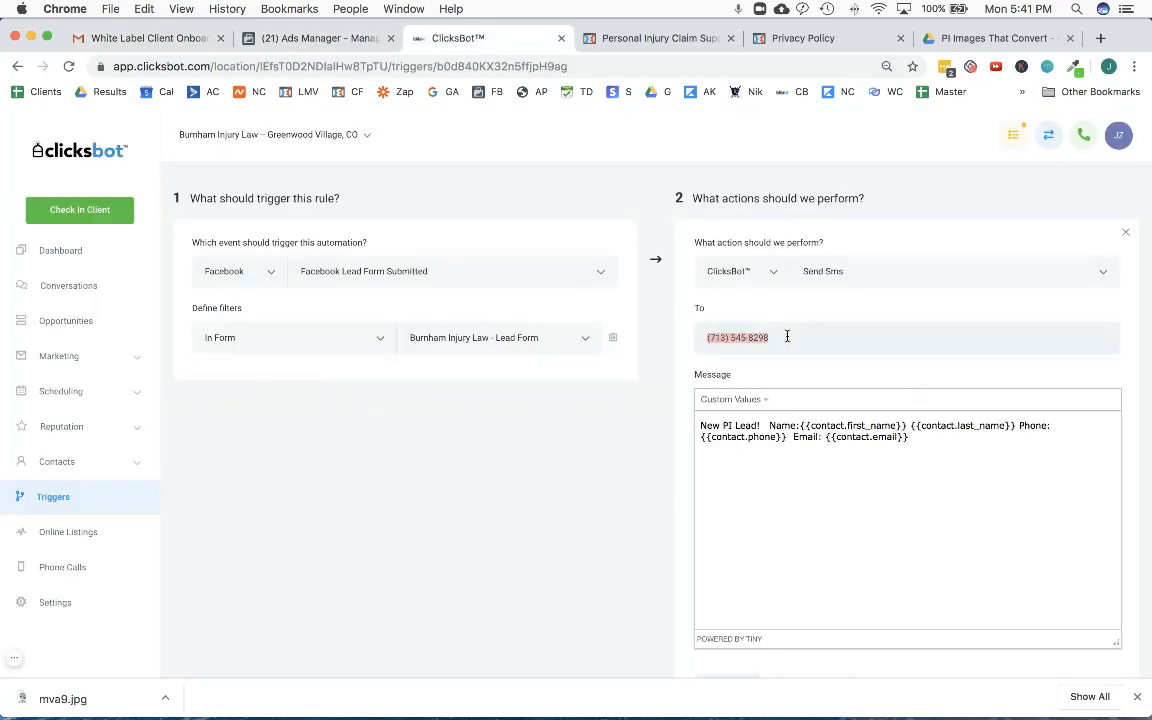
scroll(674, 445, "down", 3)
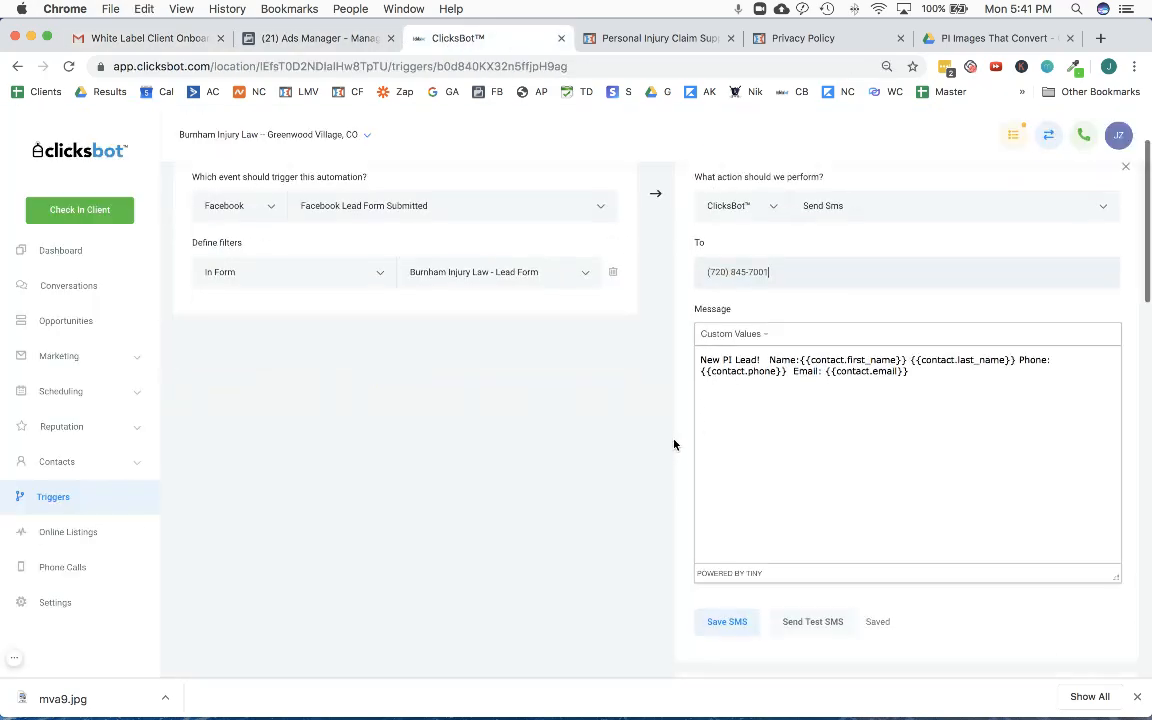
left_click(728, 577)
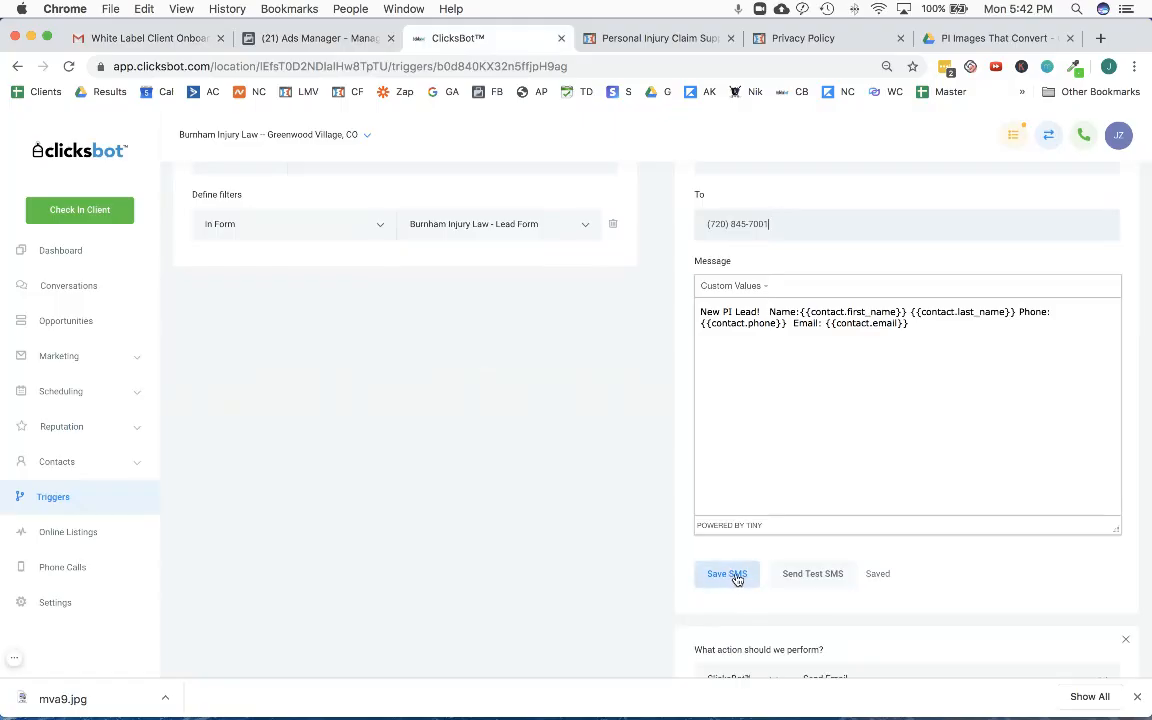
- Examine the trigger's SMS and email alerts and the custom values available for the email's Situation line
scroll(733, 578, "down", 1)
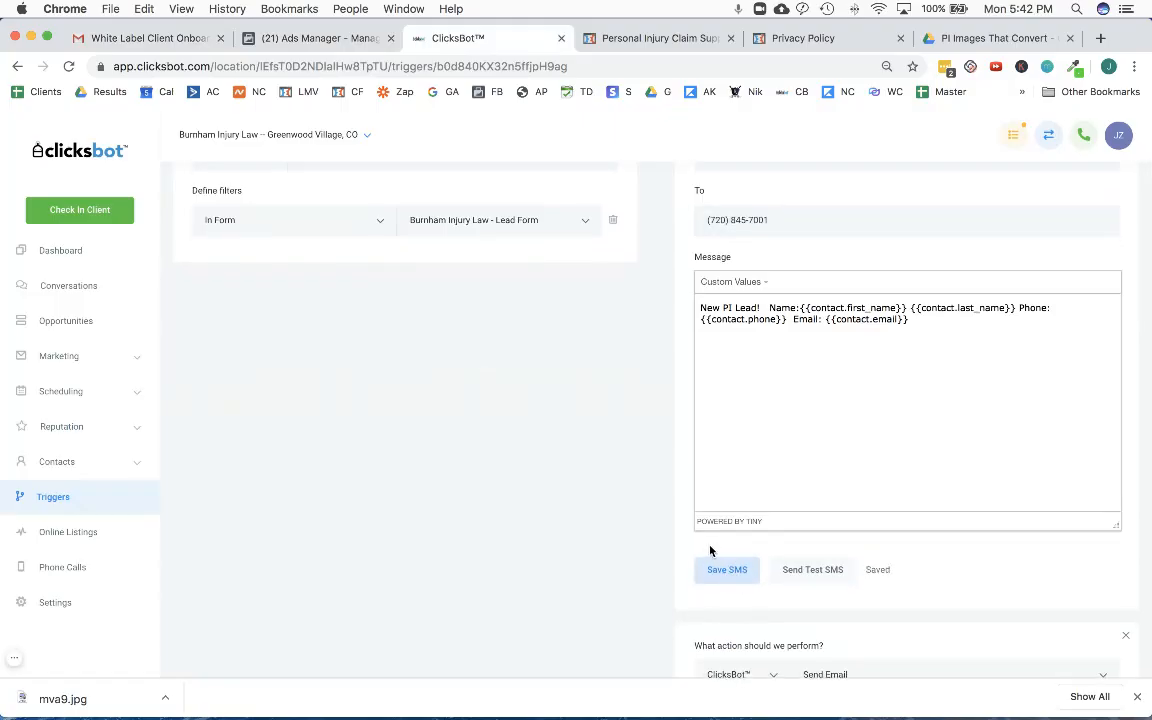
scroll(700, 550, "up", 2)
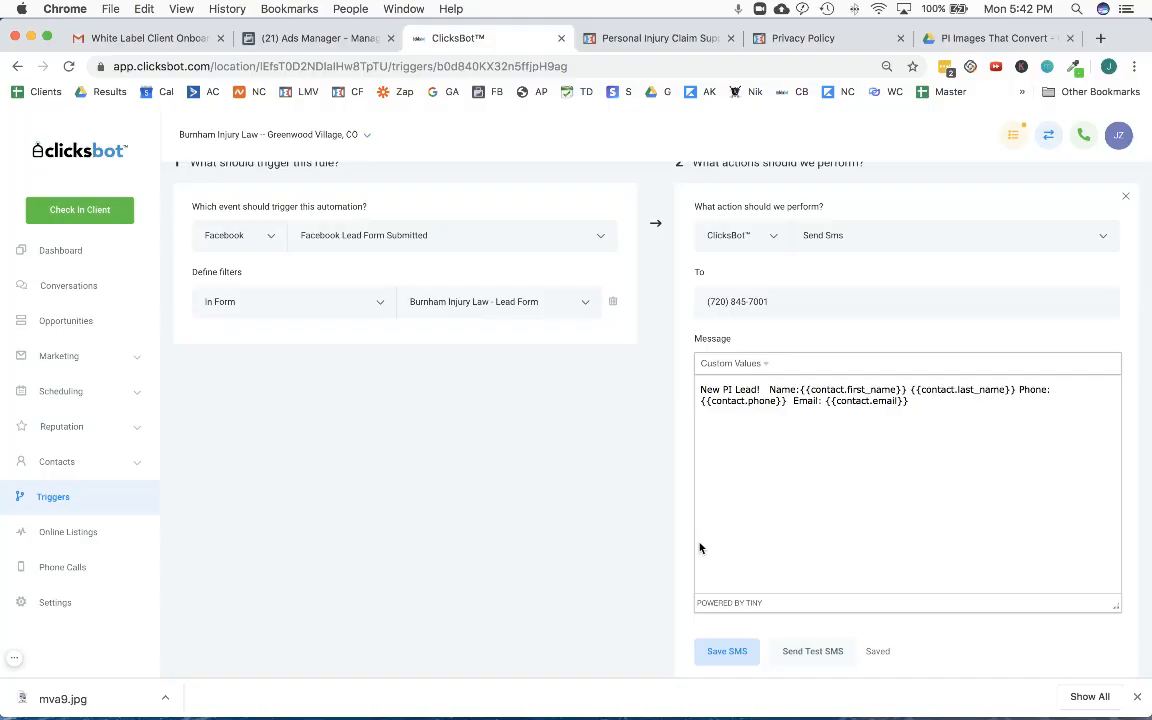
scroll(701, 547, "down", 5)
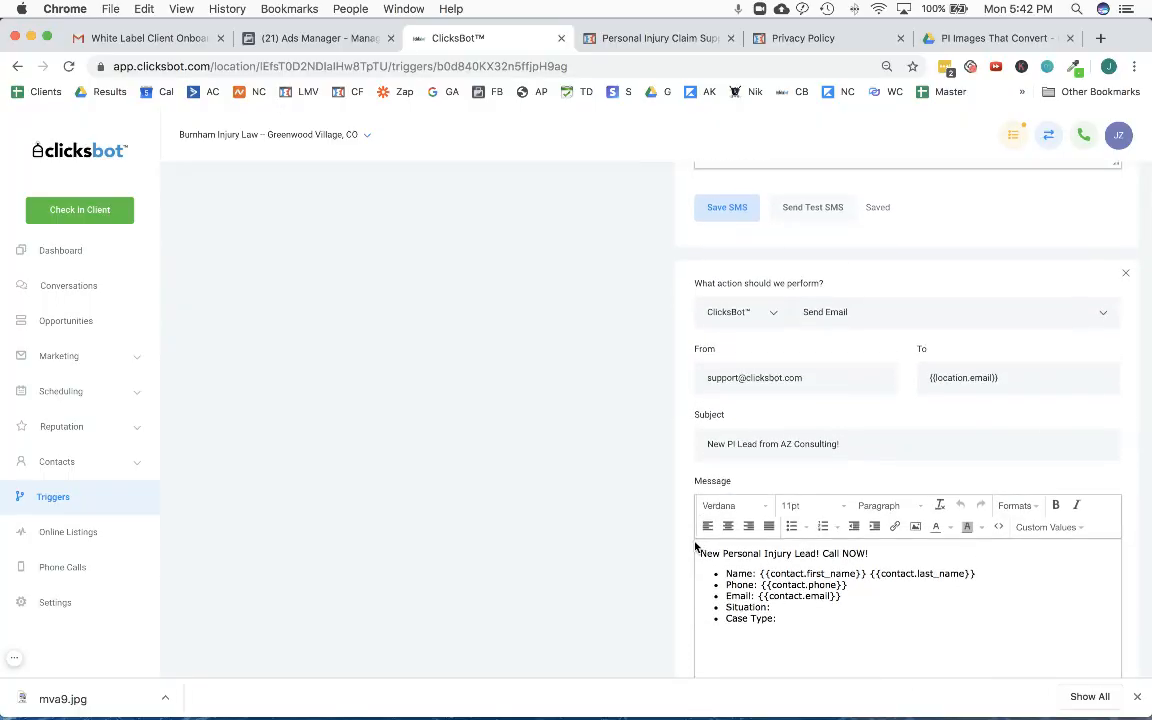
scroll(882, 489, "up", 5)
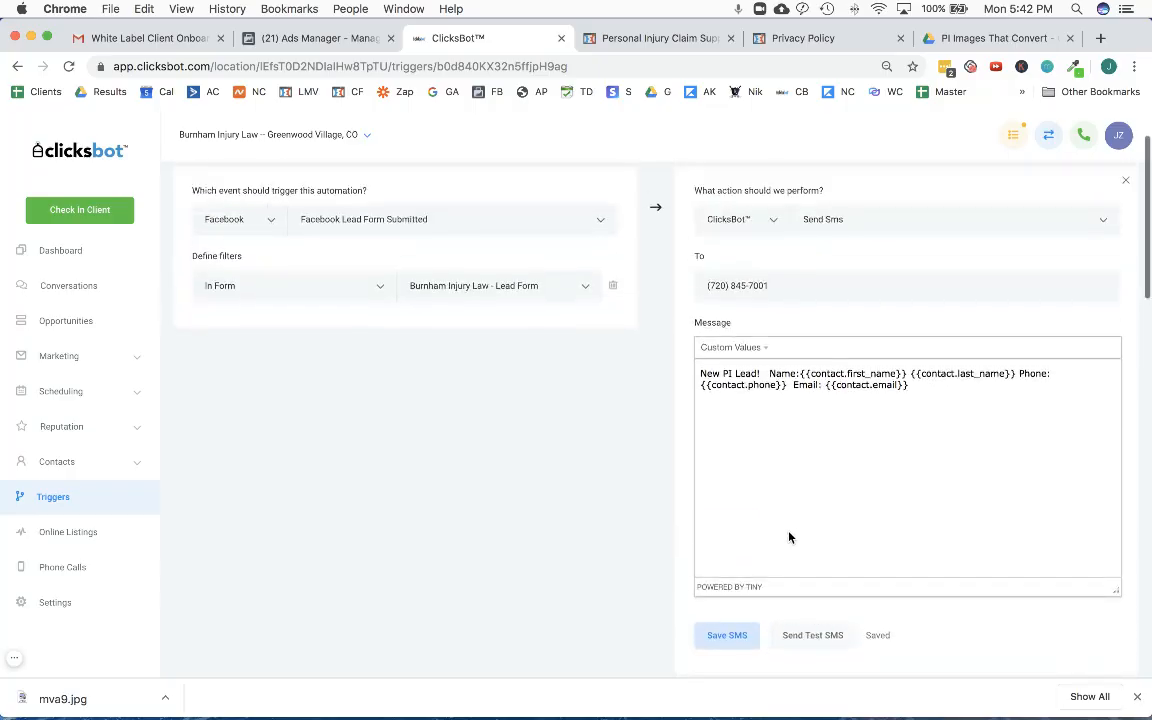
scroll(790, 536, "down", 3)
scroll(790, 536, "down", 3)
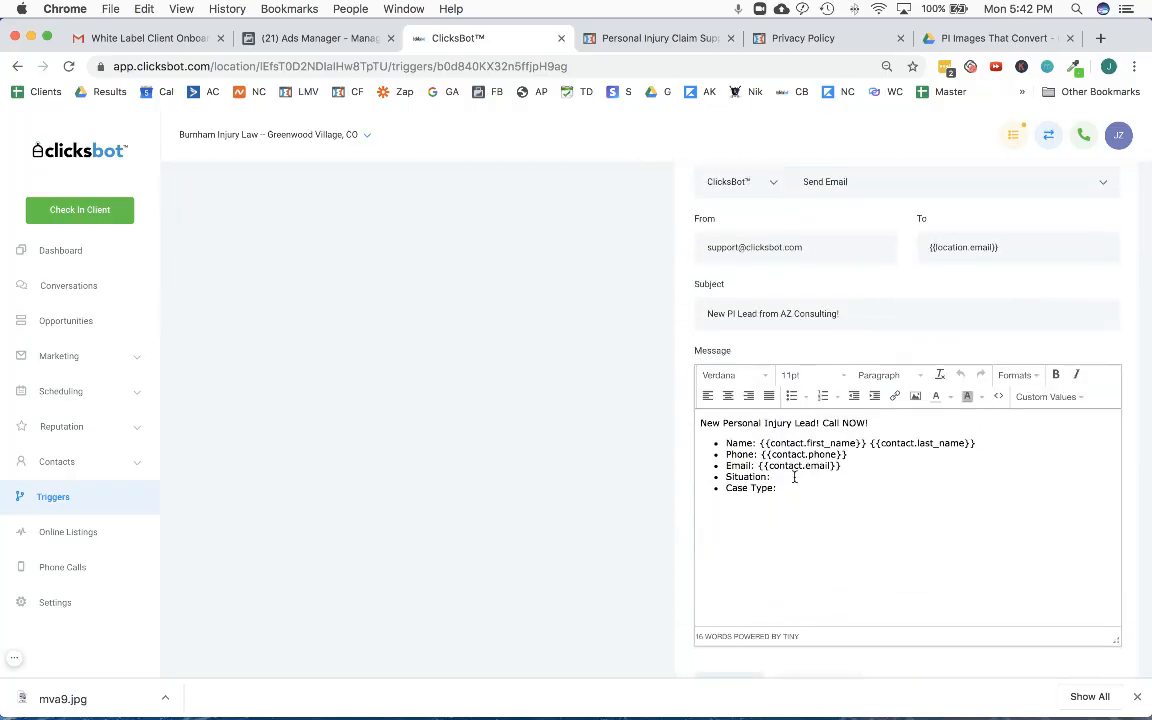
left_click(798, 478)
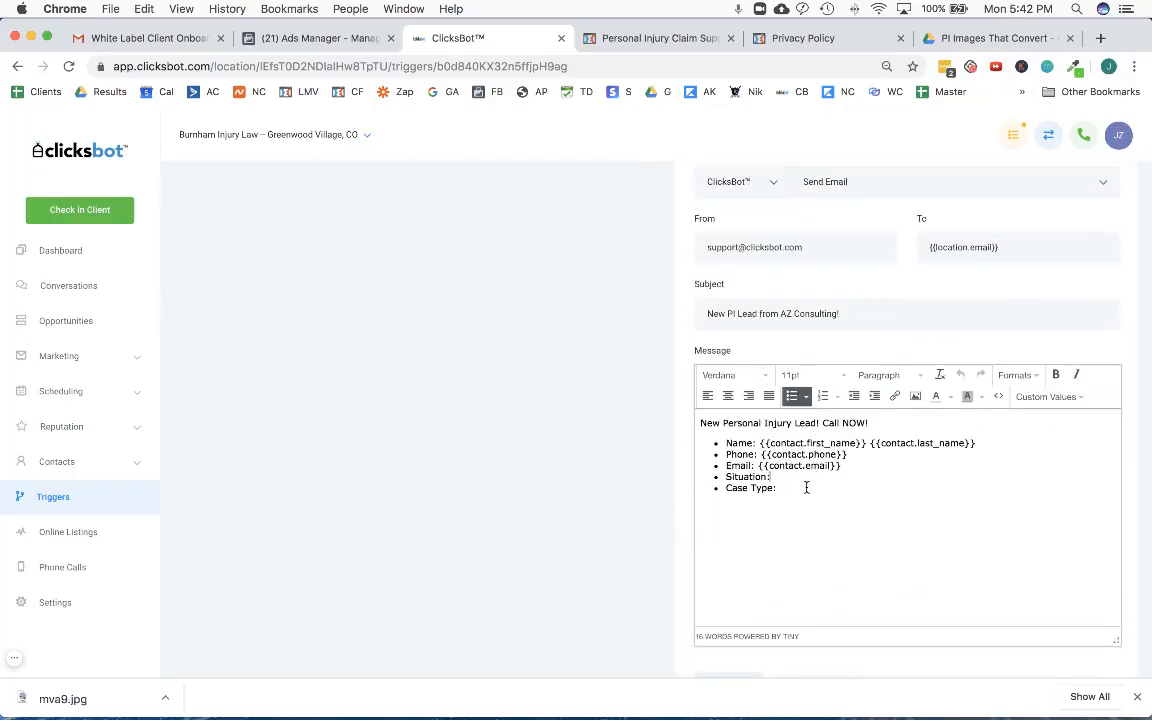
left_click(1066, 397)
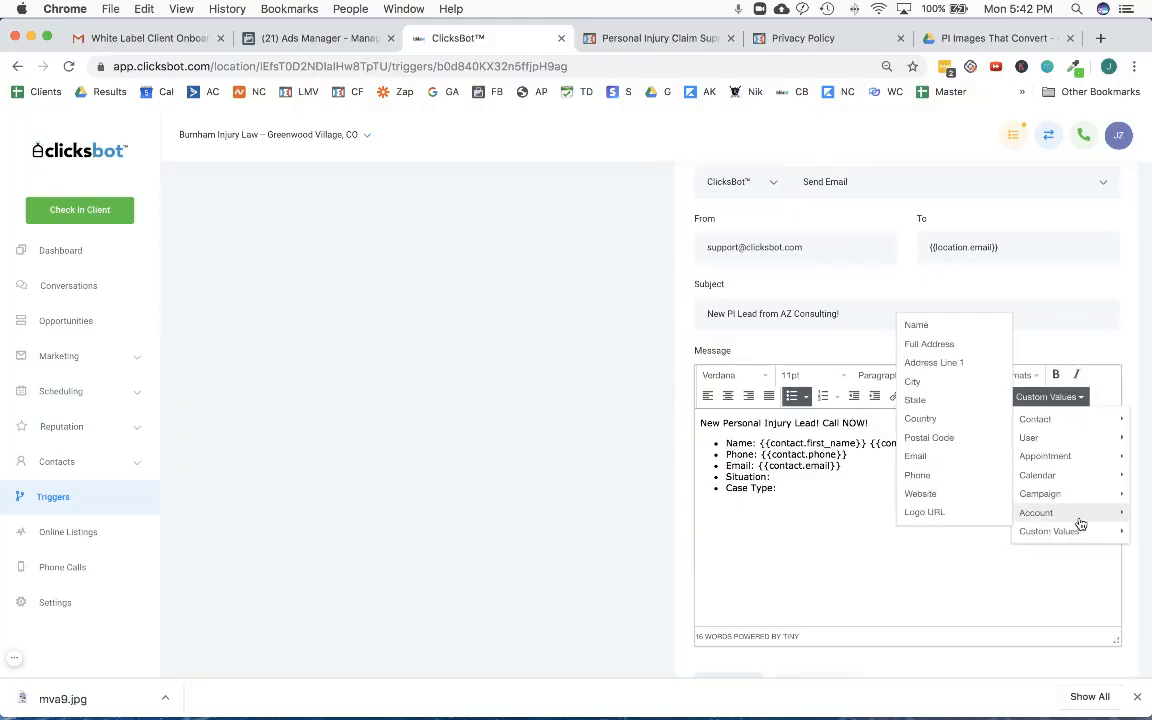
mouse_move(1081, 530)
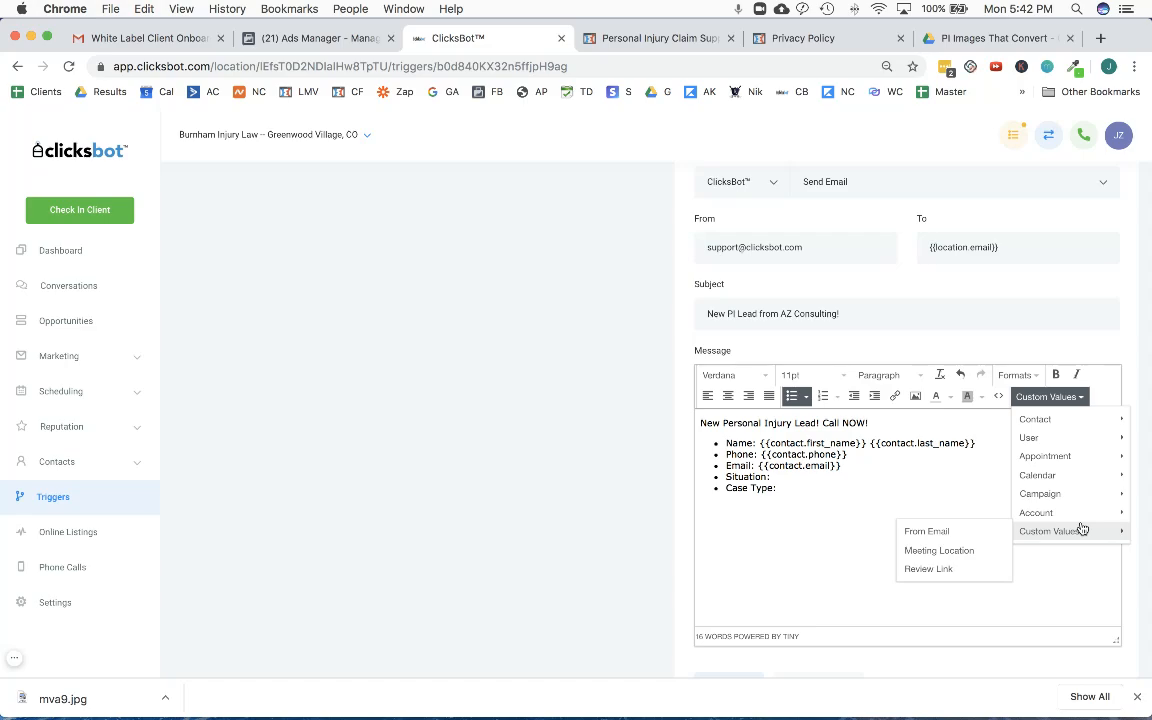
mouse_move(1075, 424)
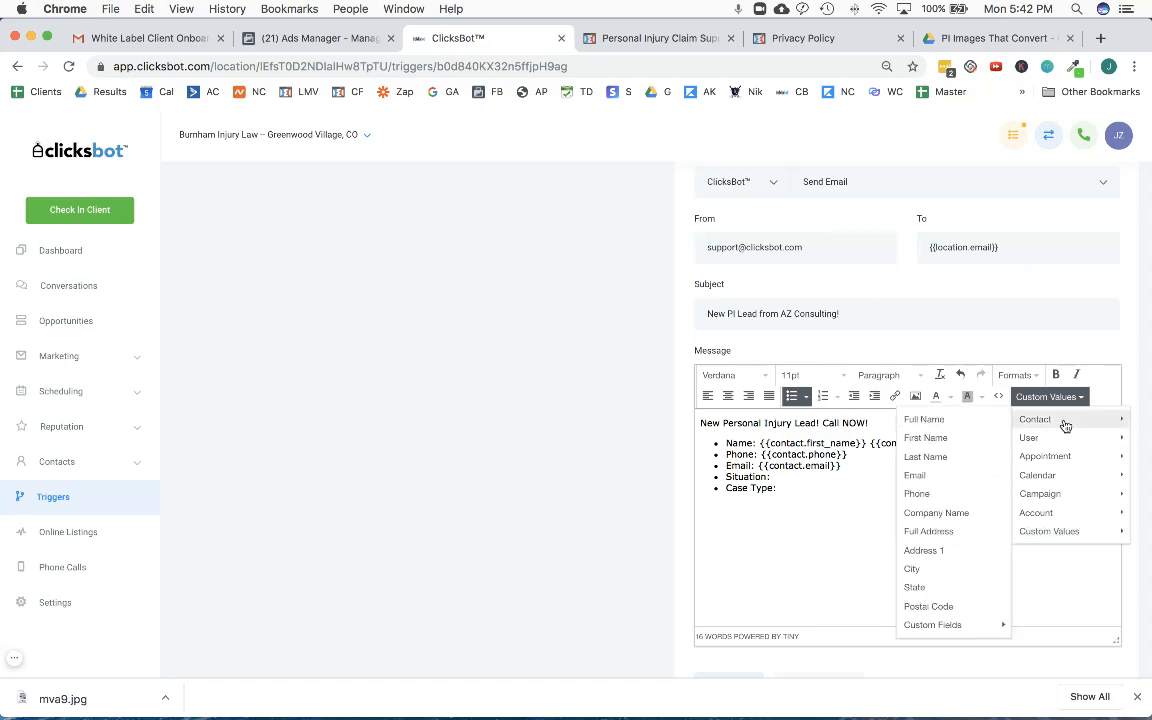
mouse_move(926, 627)
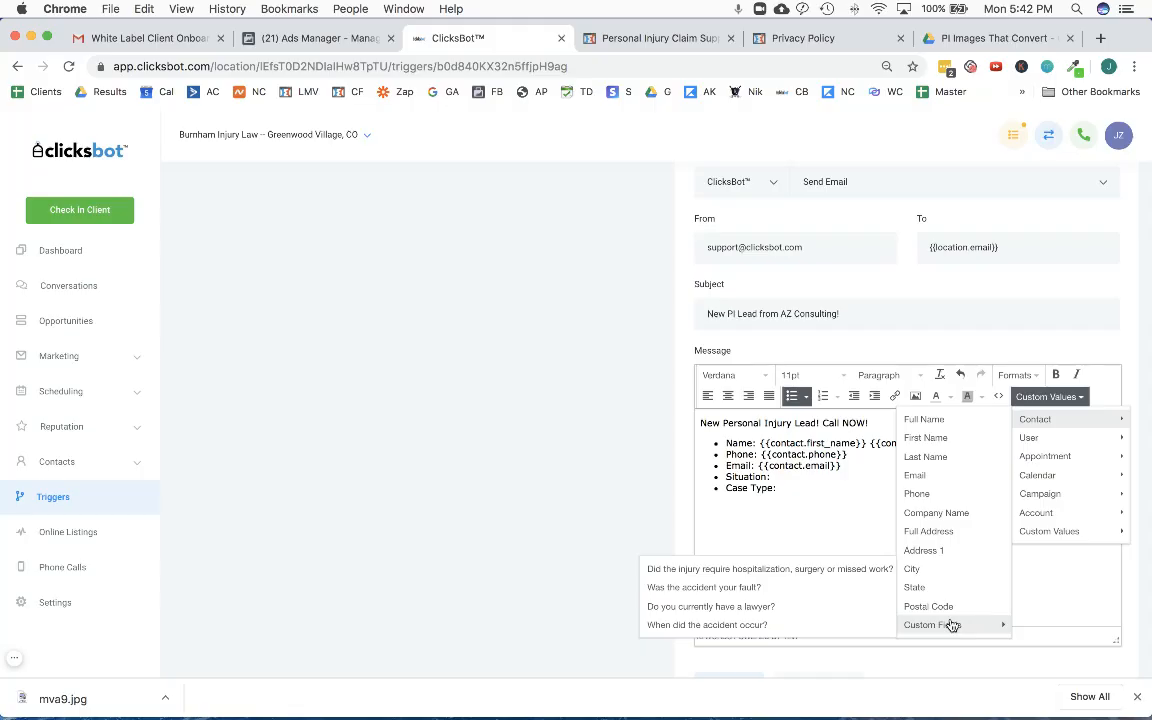
left_click(796, 491)
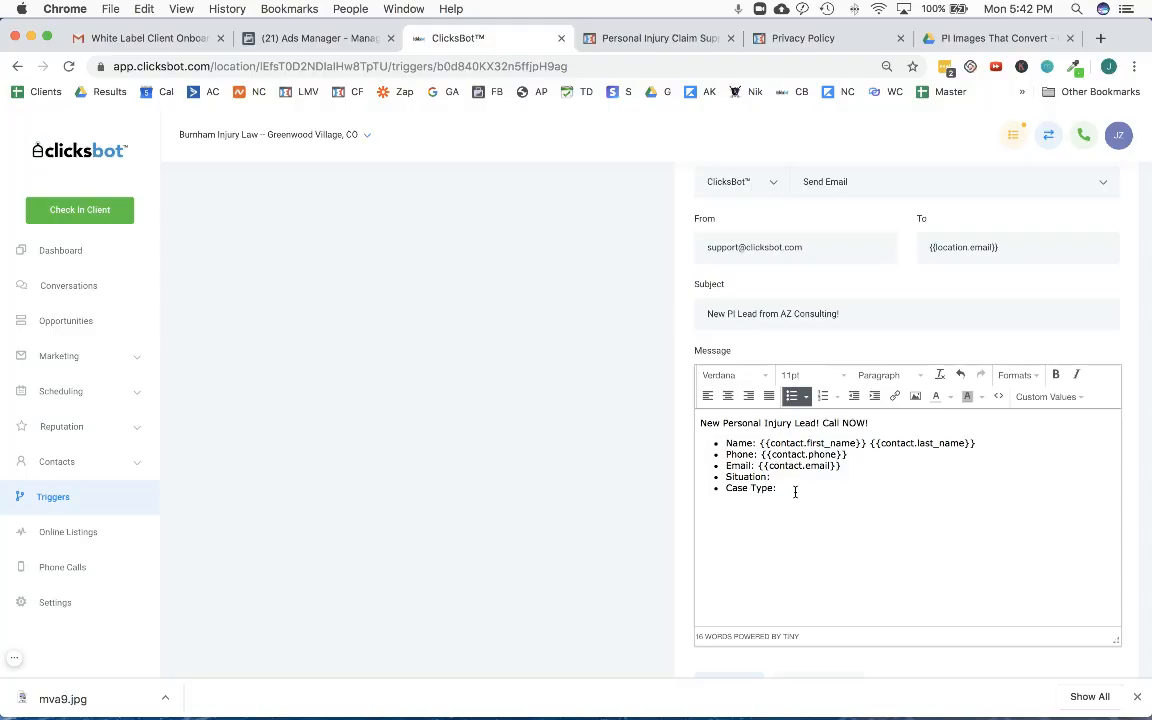
scroll(643, 506, "up", 10)
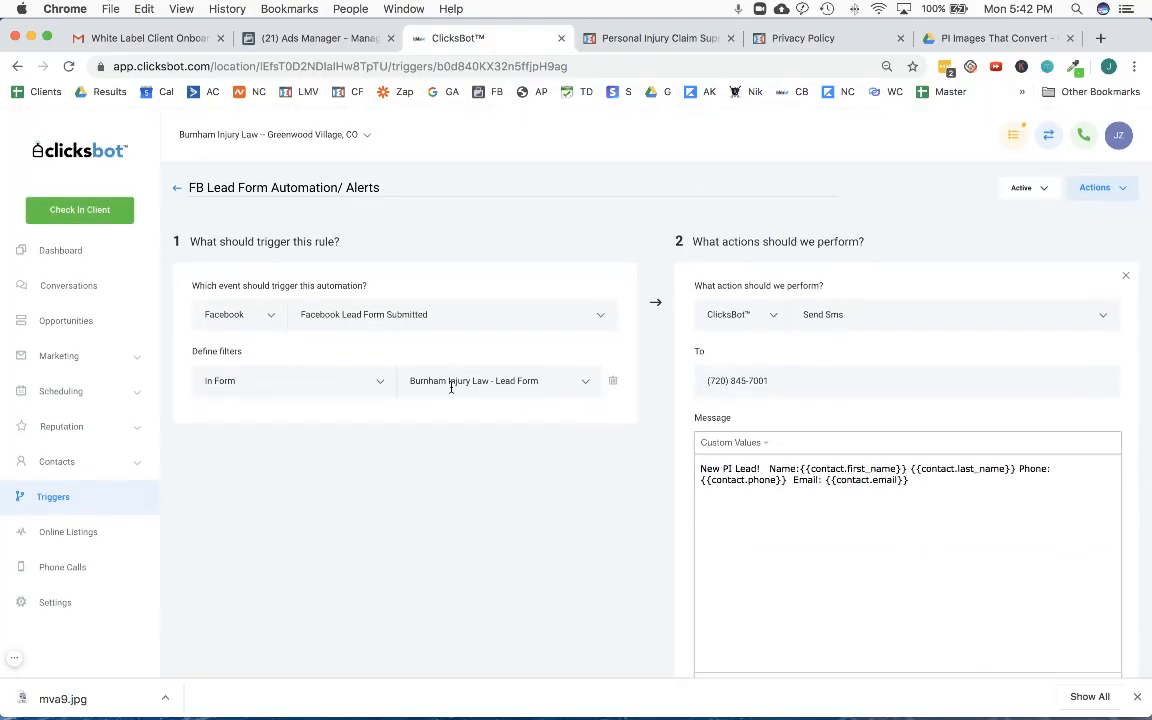
left_click(14, 665)
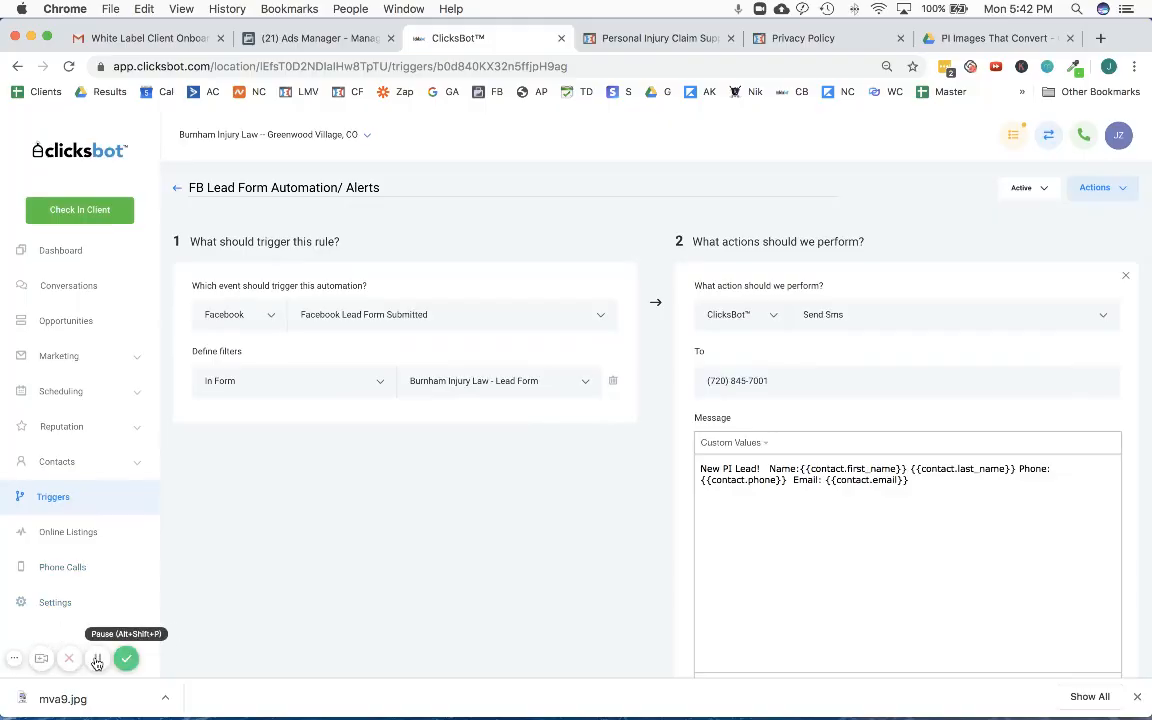
- Delete the Situation and Case Type bullets from the Send Email action's message
scroll(655, 486, "down", 10)
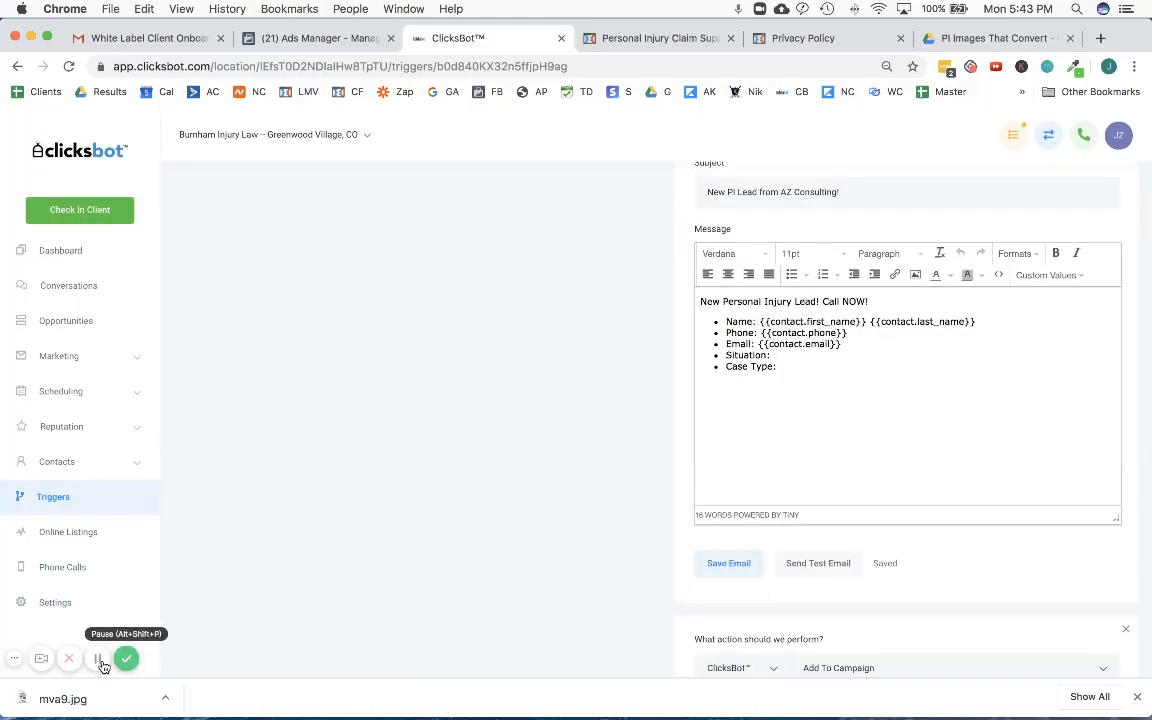
scroll(807, 405, "up", 1)
left_click(795, 392)
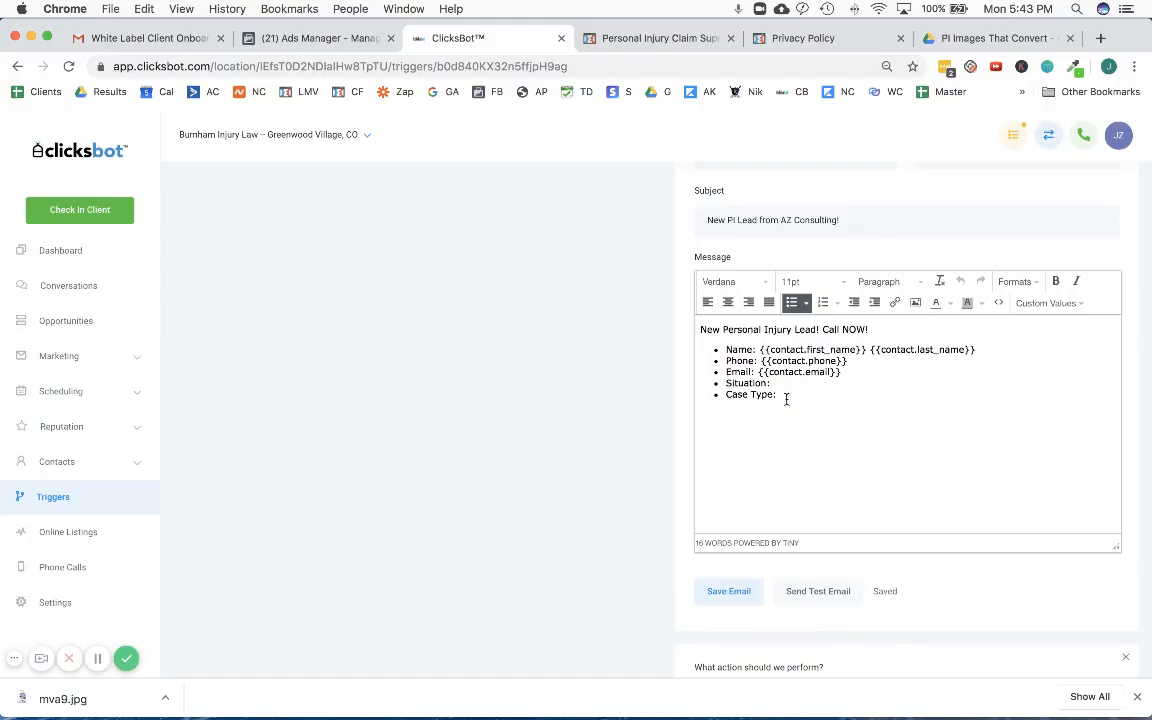
left_click_drag(786, 399, 715, 383)
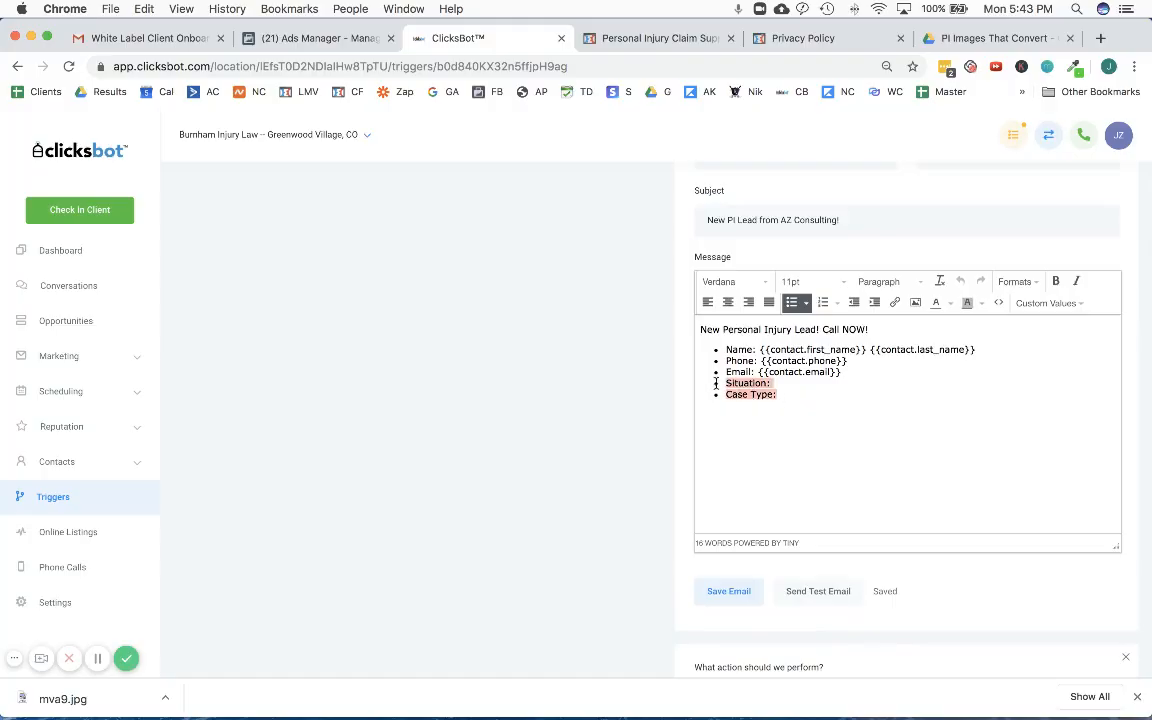
key("BackSpace")
- Examine which contact fields can be mapped to the Type Of Case question in the Burnham Injury Law - Lead Form field mapping
scroll(494, 457, "up", 5)
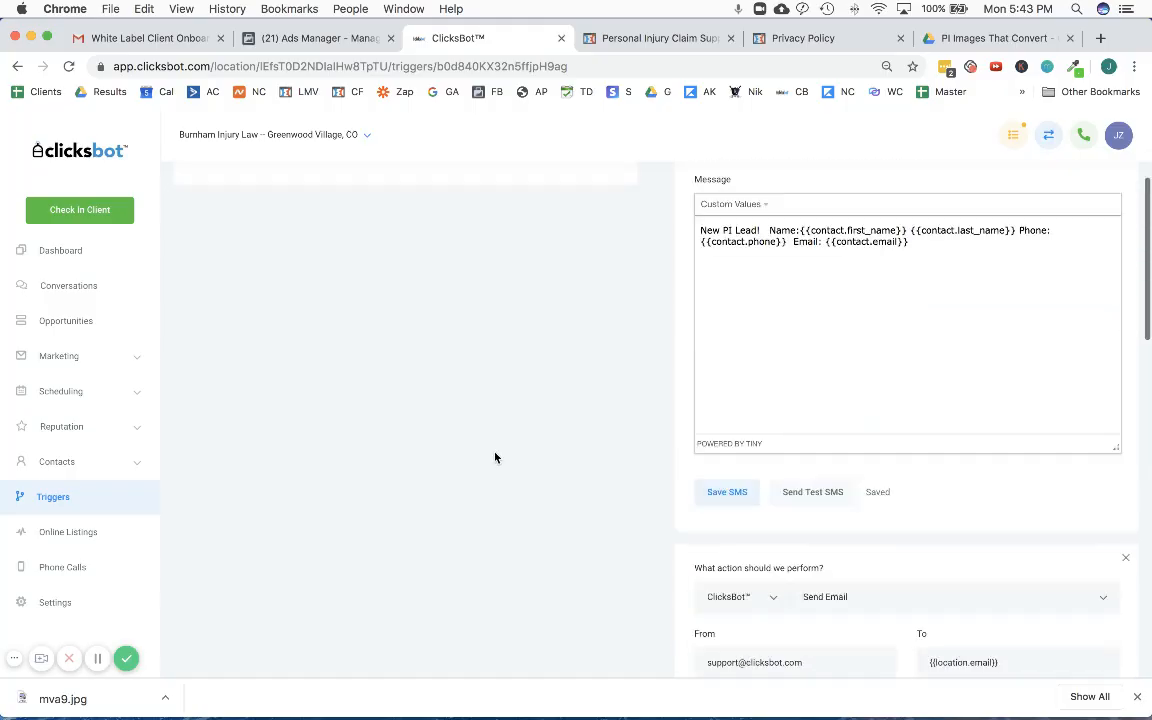
scroll(494, 457, "up", 5)
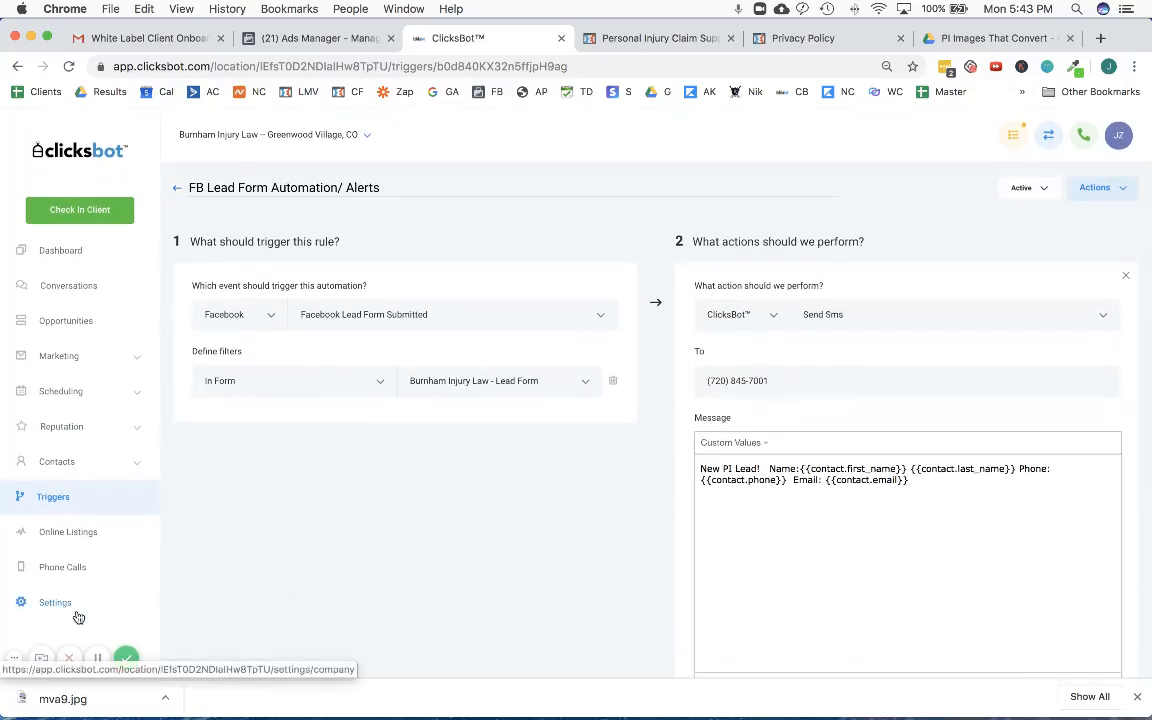
left_click(78, 616)
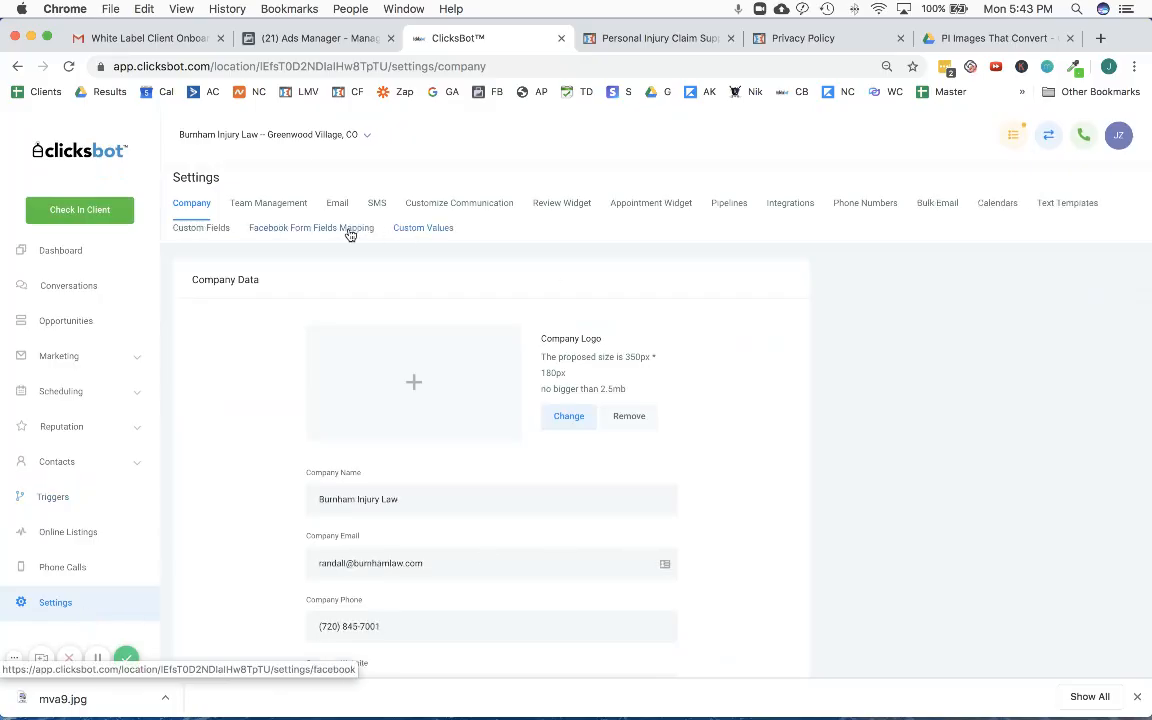
left_click(348, 231)
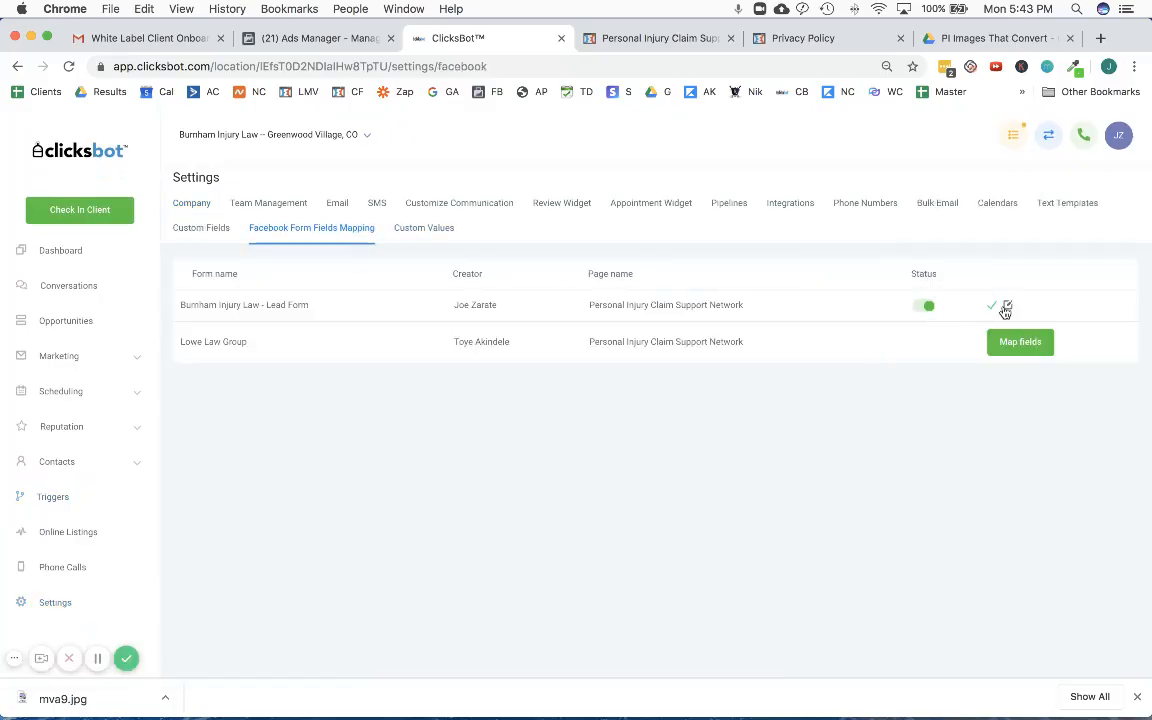
left_click(1006, 307)
left_click(684, 246)
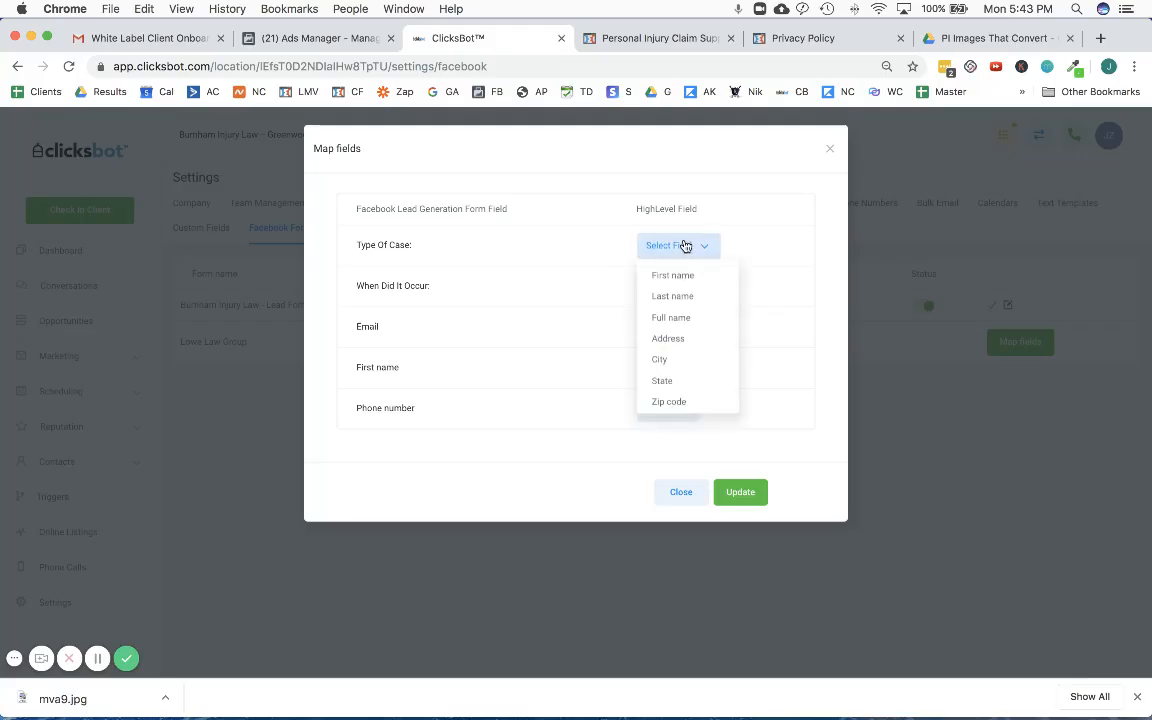
scroll(697, 381, "down", 3)
scroll(707, 329, "up", 3)
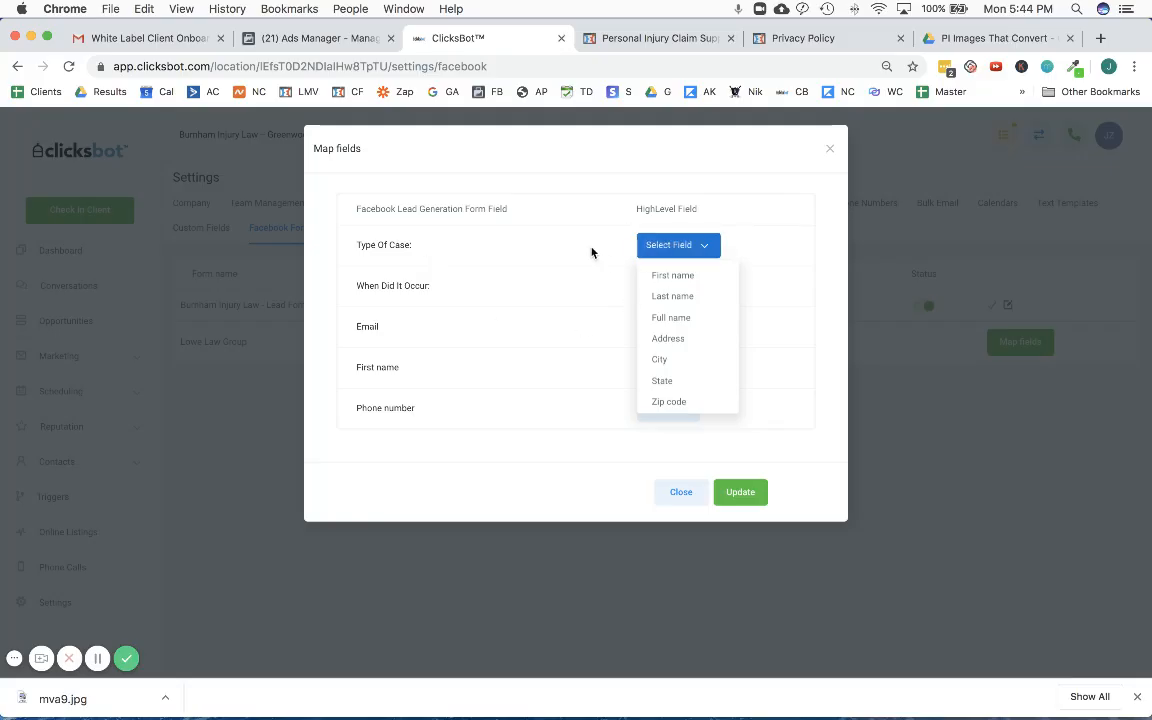
left_click(678, 492)
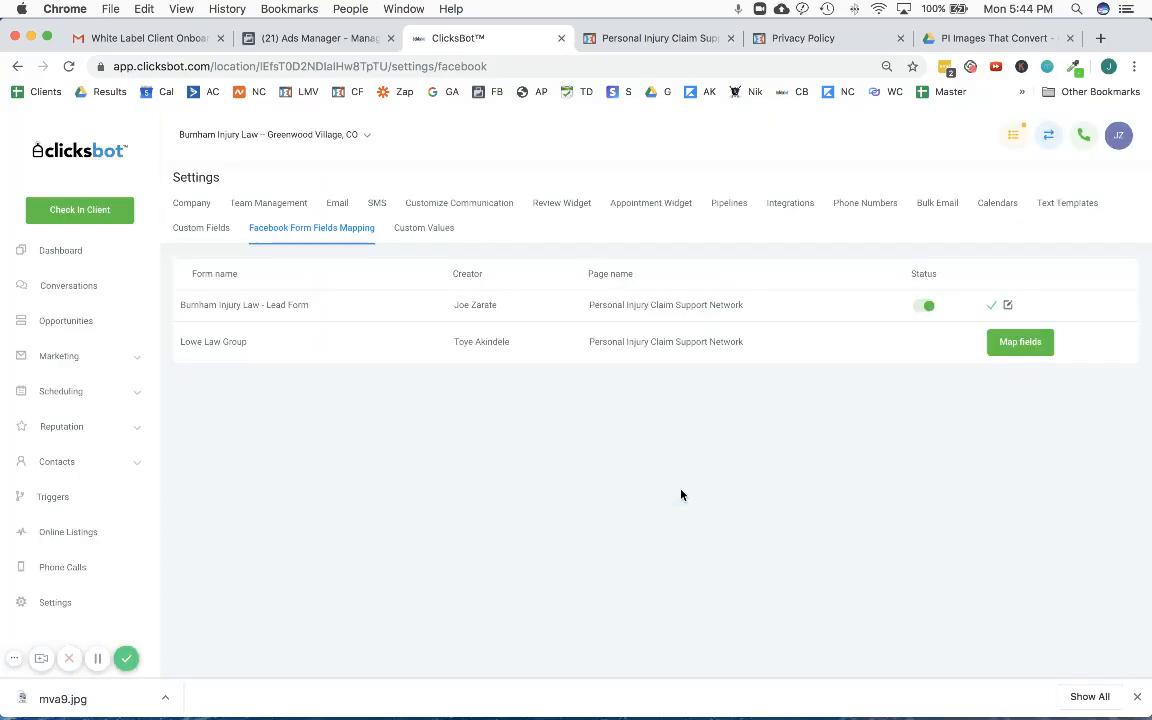
- Reopen the FB Lead Form Automation/ Alerts trigger, remove the Situation and Case Type bullets from its email message, and save the email
left_click(63, 496)
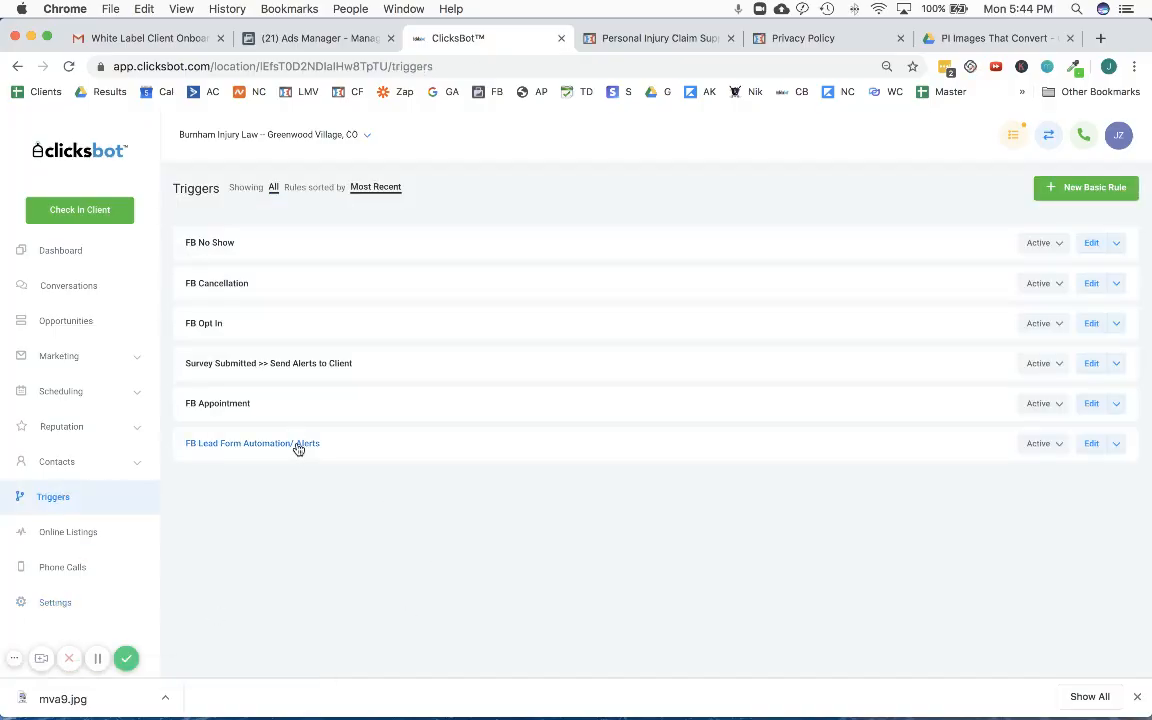
left_click(298, 446)
scroll(635, 553, "down", 10)
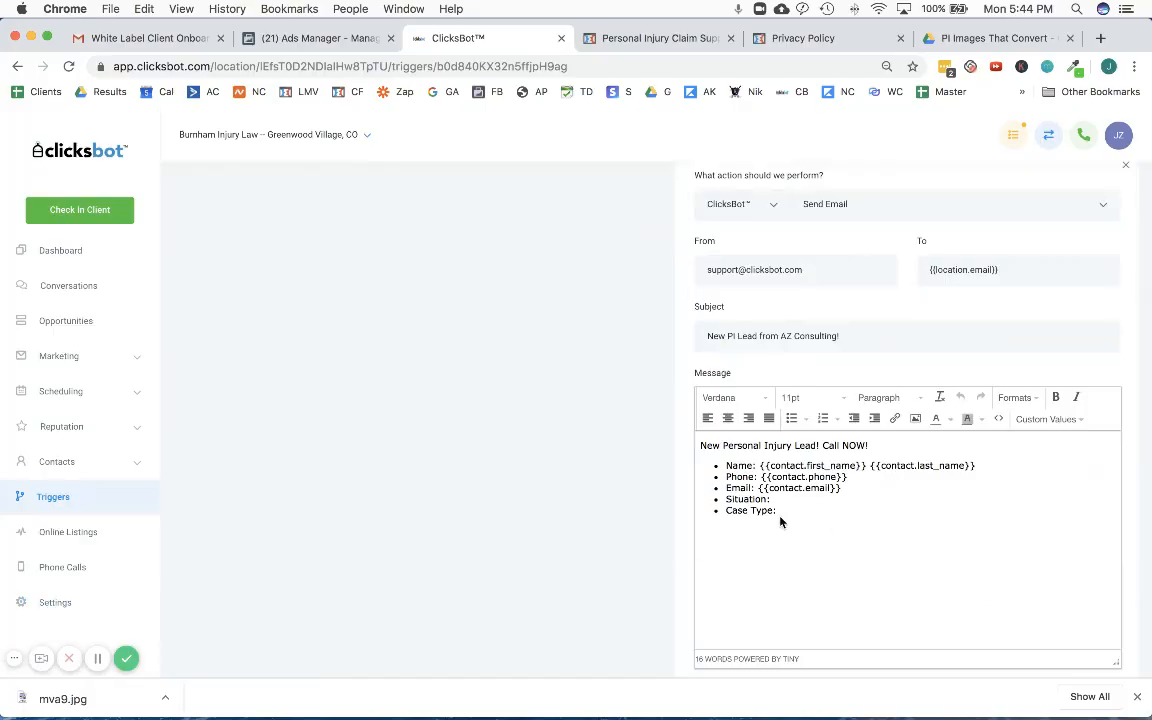
scroll(779, 517, "down", 2)
scroll(776, 598, "up", 2)
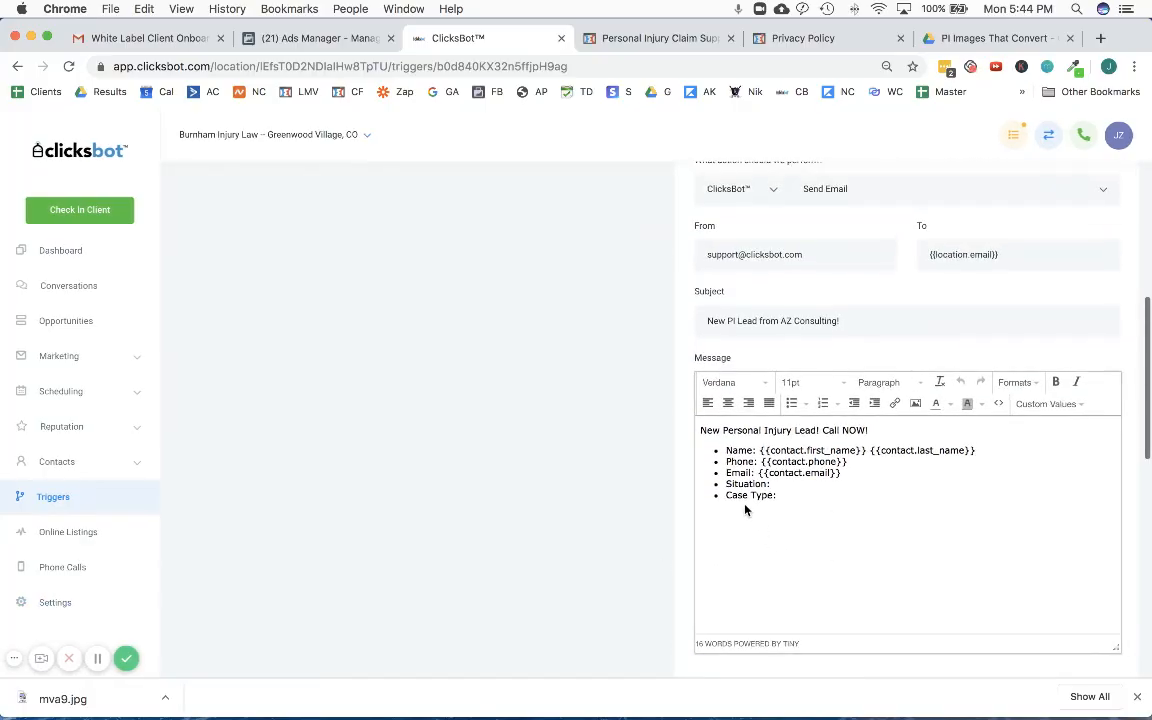
left_click_drag(777, 495, 721, 484)
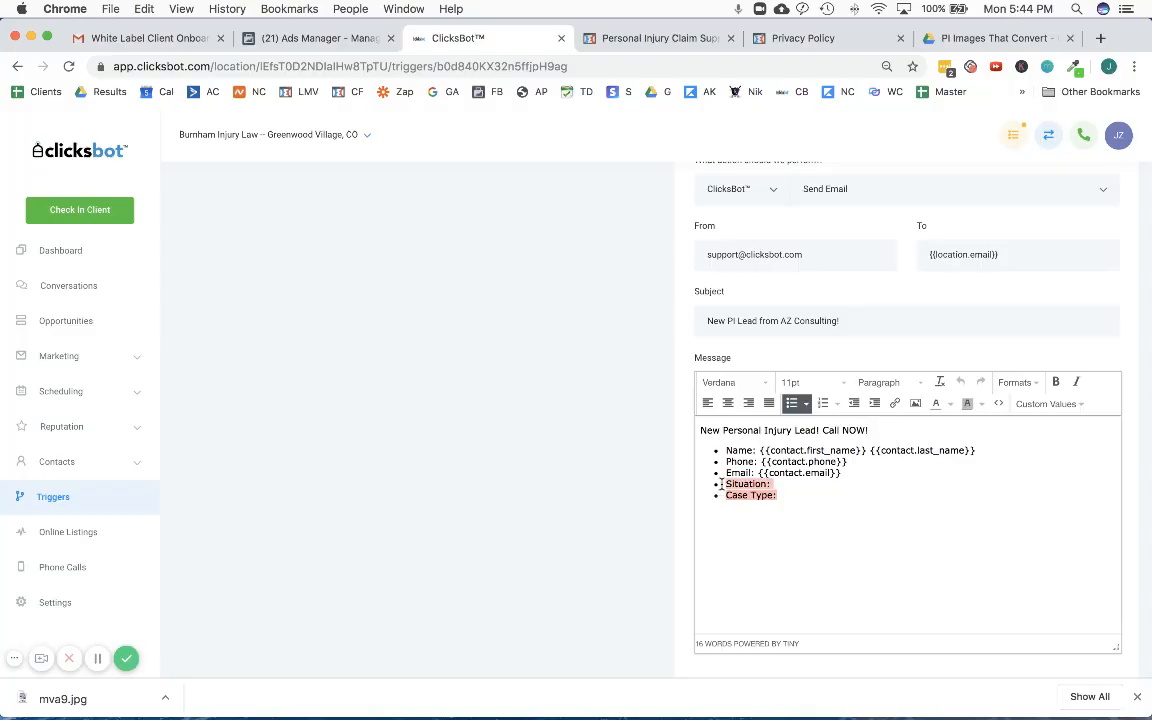
key("BackSpace")
key("BackSpace")
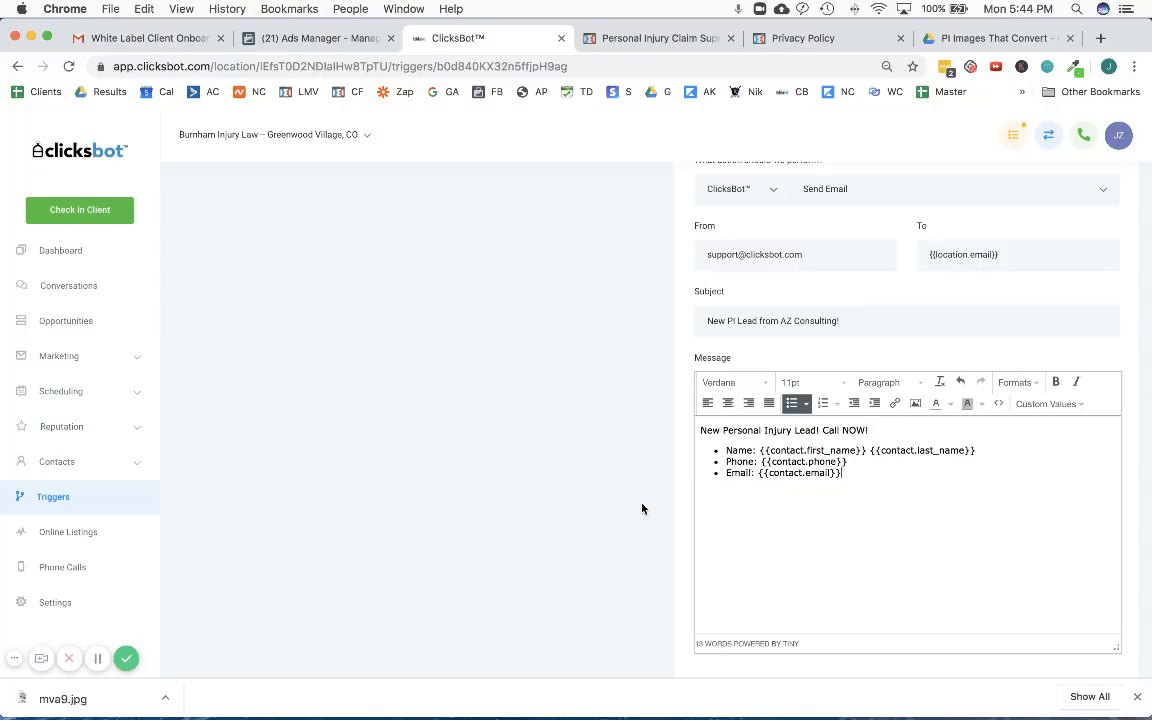
scroll(645, 509, "down", 2)
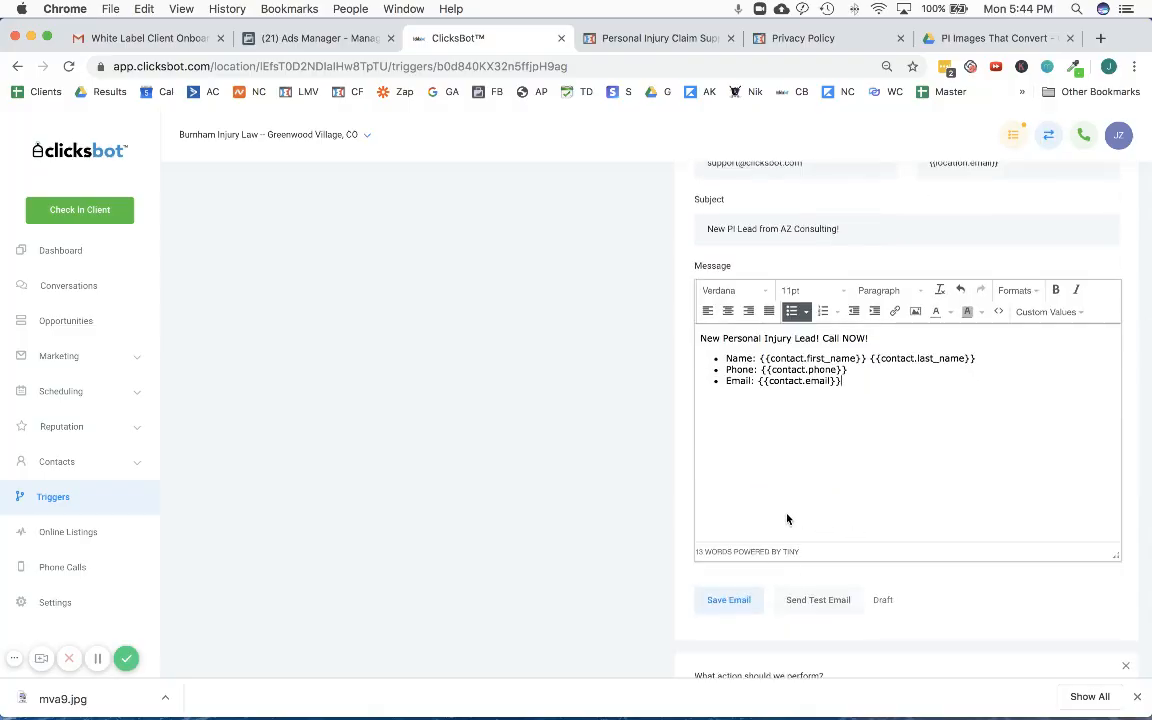
left_click(737, 601)
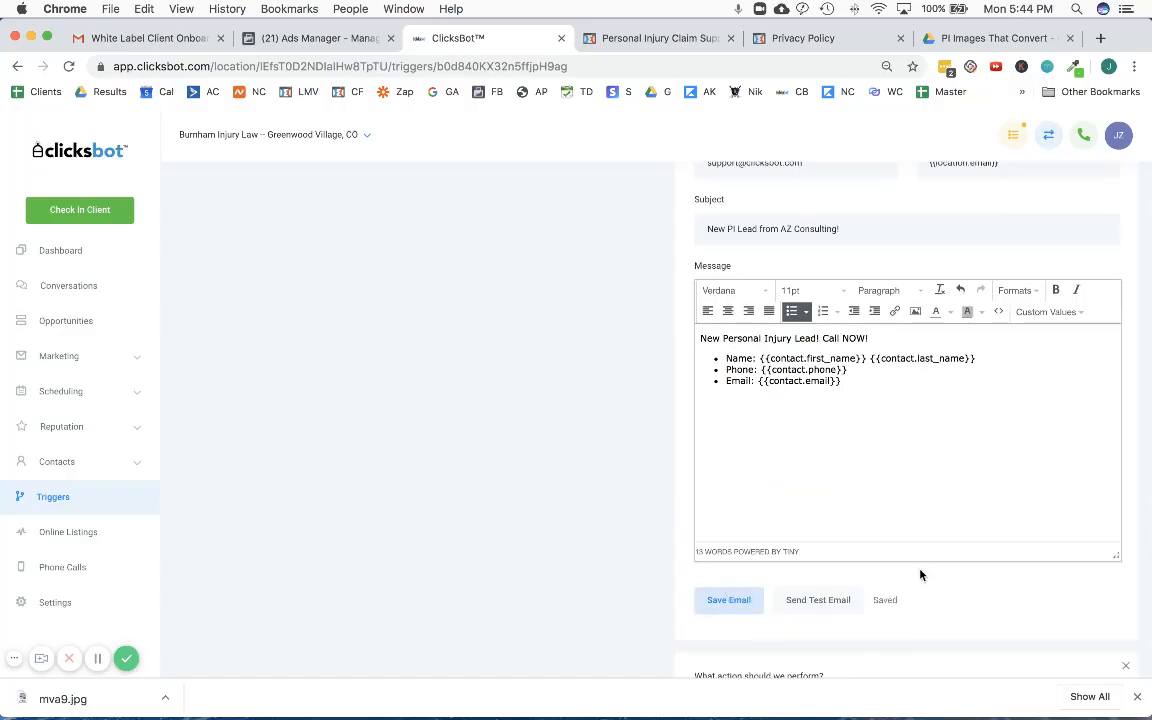
- Review the trigger's form filter and its SMS, email, campaign, contact tag and opportunity actions
scroll(608, 526, "down", 5)
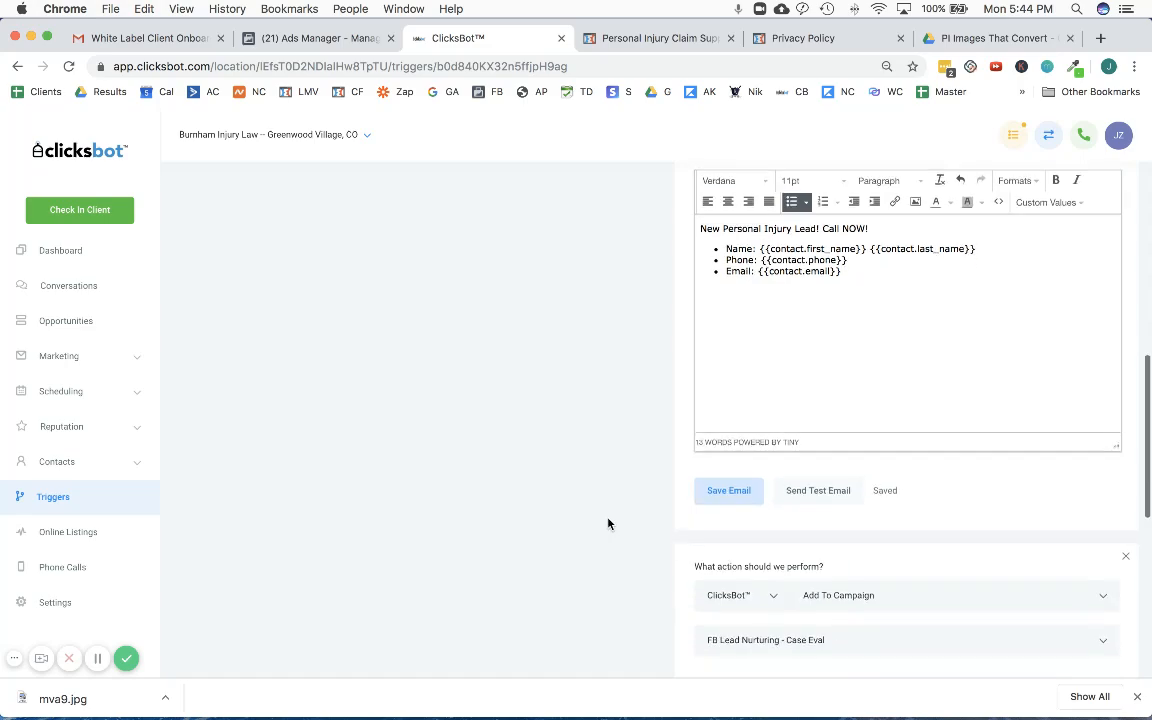
scroll(610, 523, "up", 10)
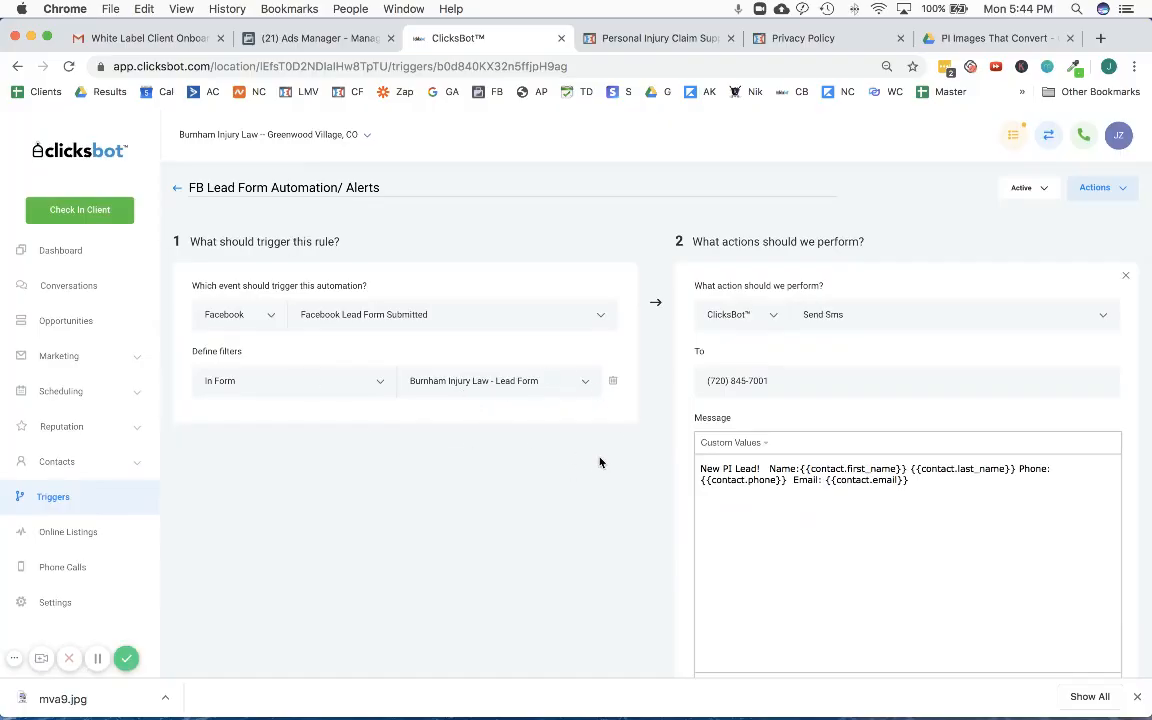
scroll(576, 517, "down", 1)
scroll(850, 420, "down", 2)
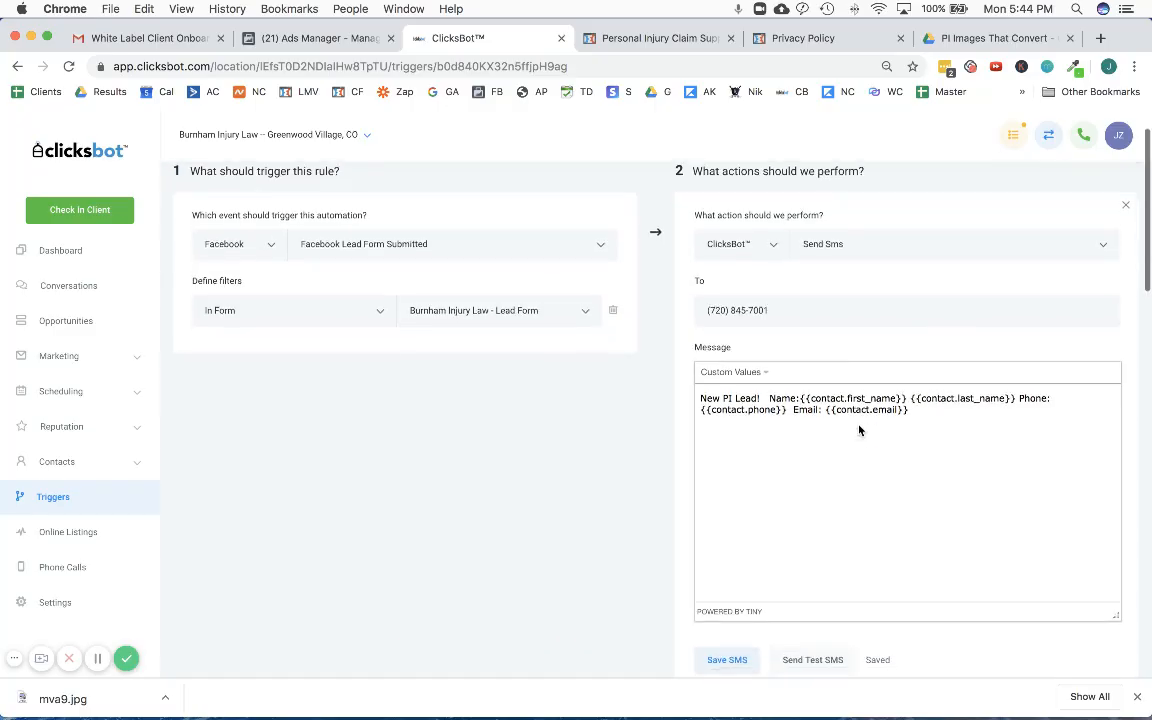
scroll(860, 429, "down", 2)
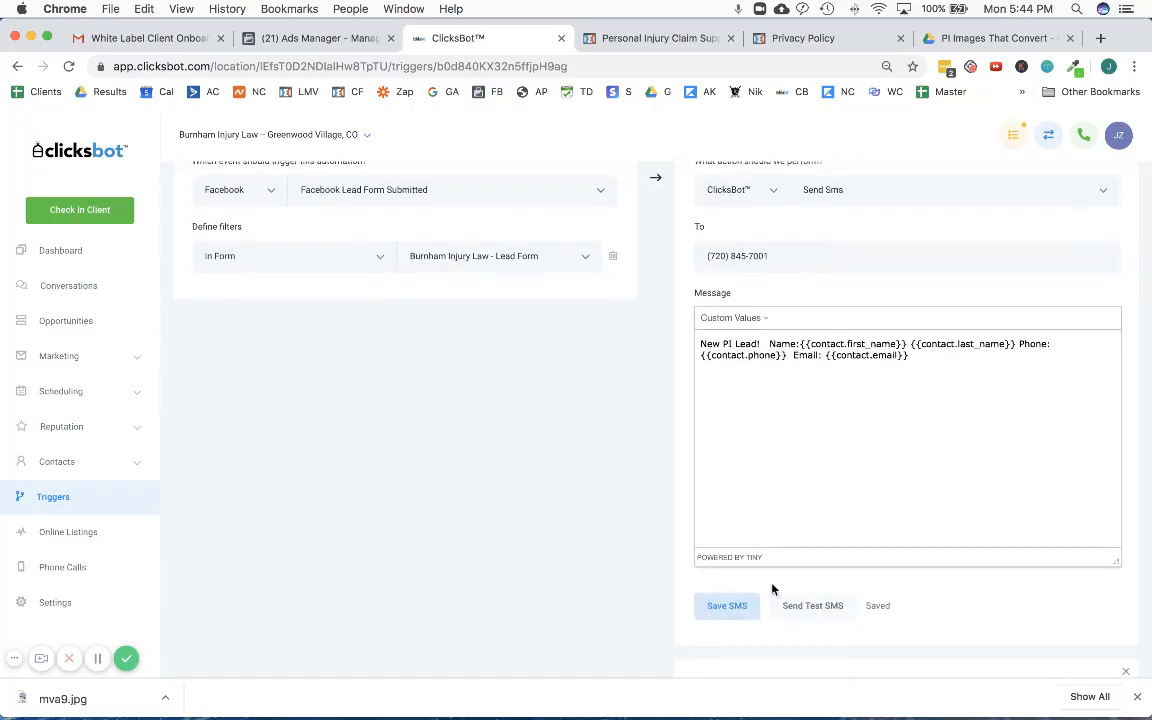
scroll(790, 560, "down", 5)
scroll(820, 500, "down", 1)
scroll(820, 480, "down", 3)
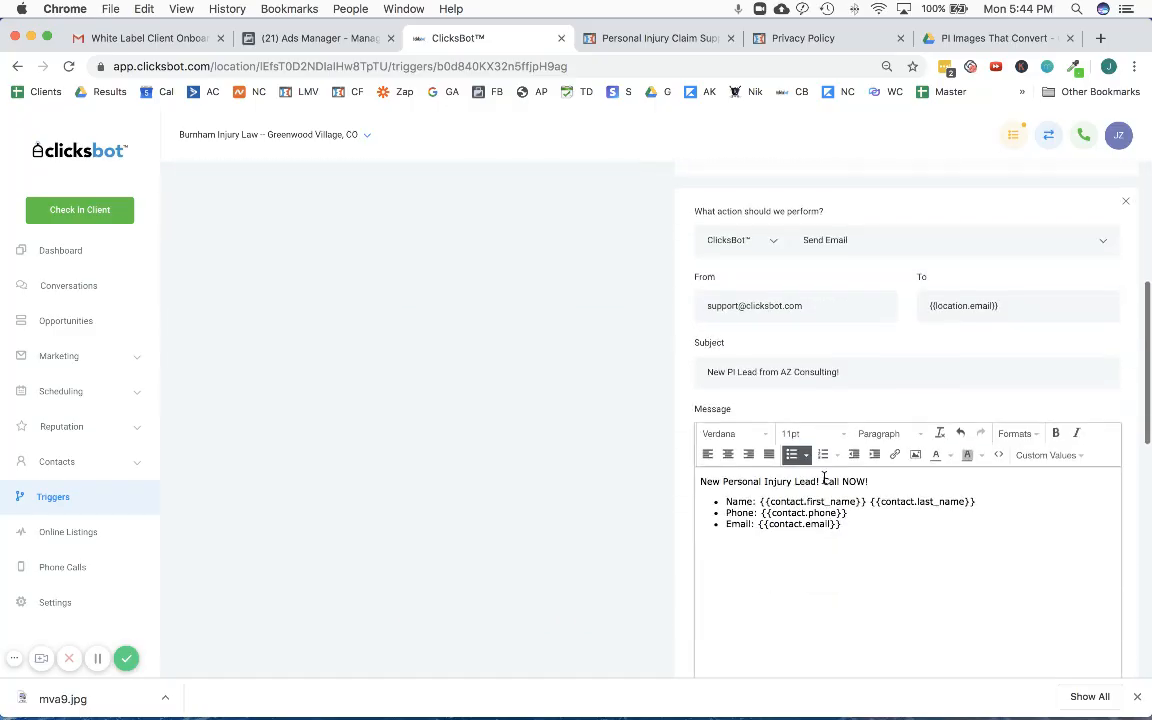
scroll(836, 496, "down", 5)
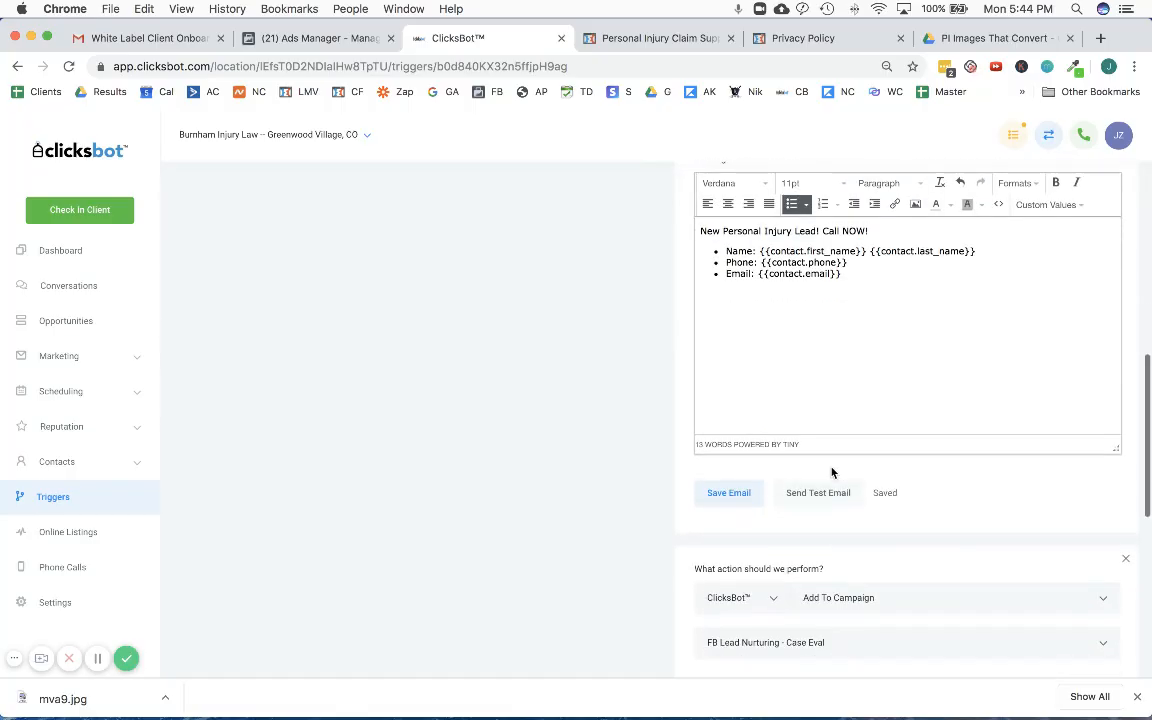
scroll(860, 530, "down", 3)
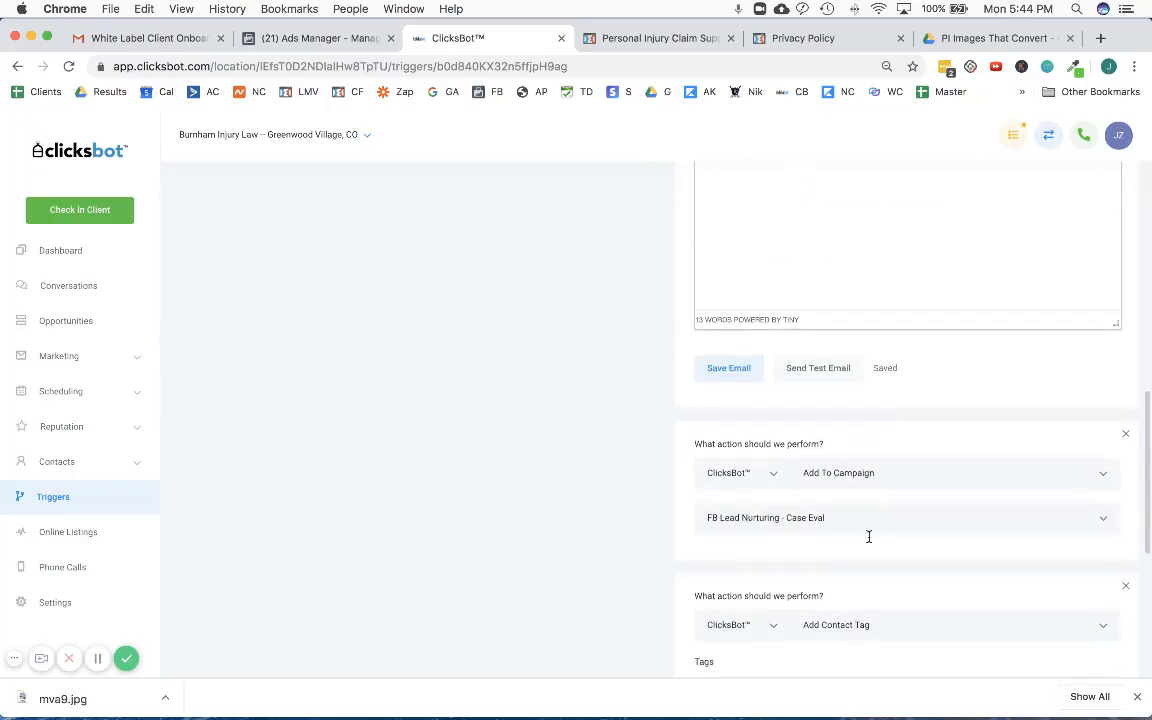
scroll(872, 510, "down", 2)
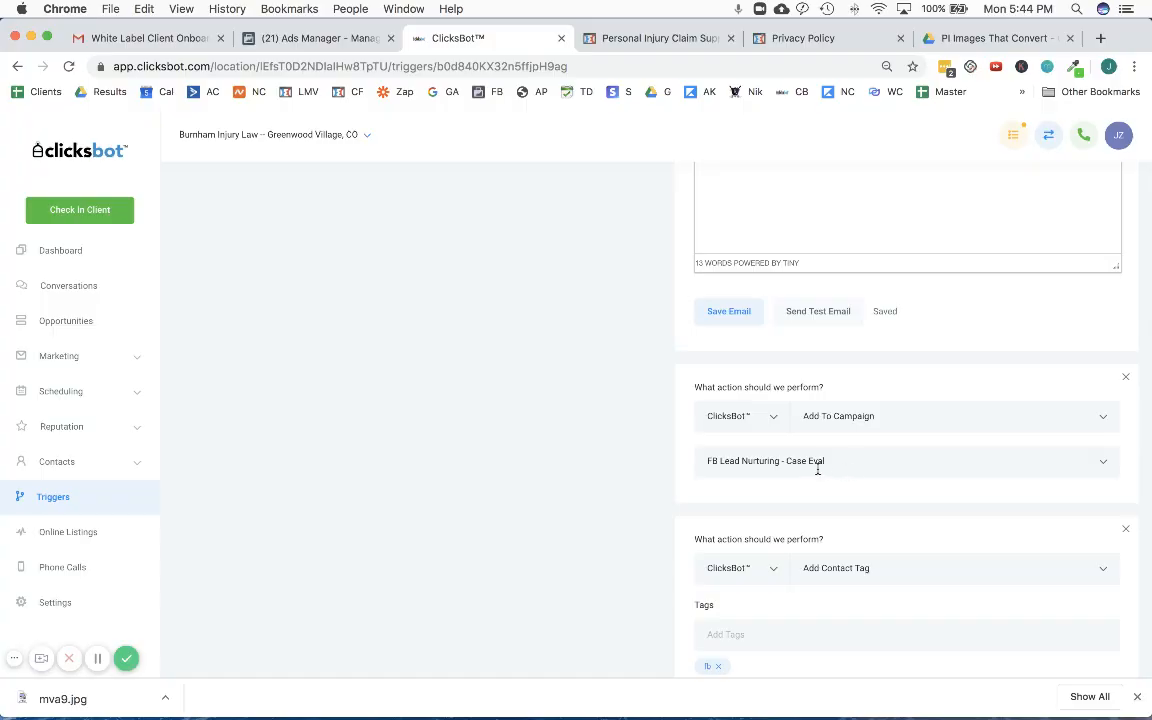
scroll(818, 468, "down", 3)
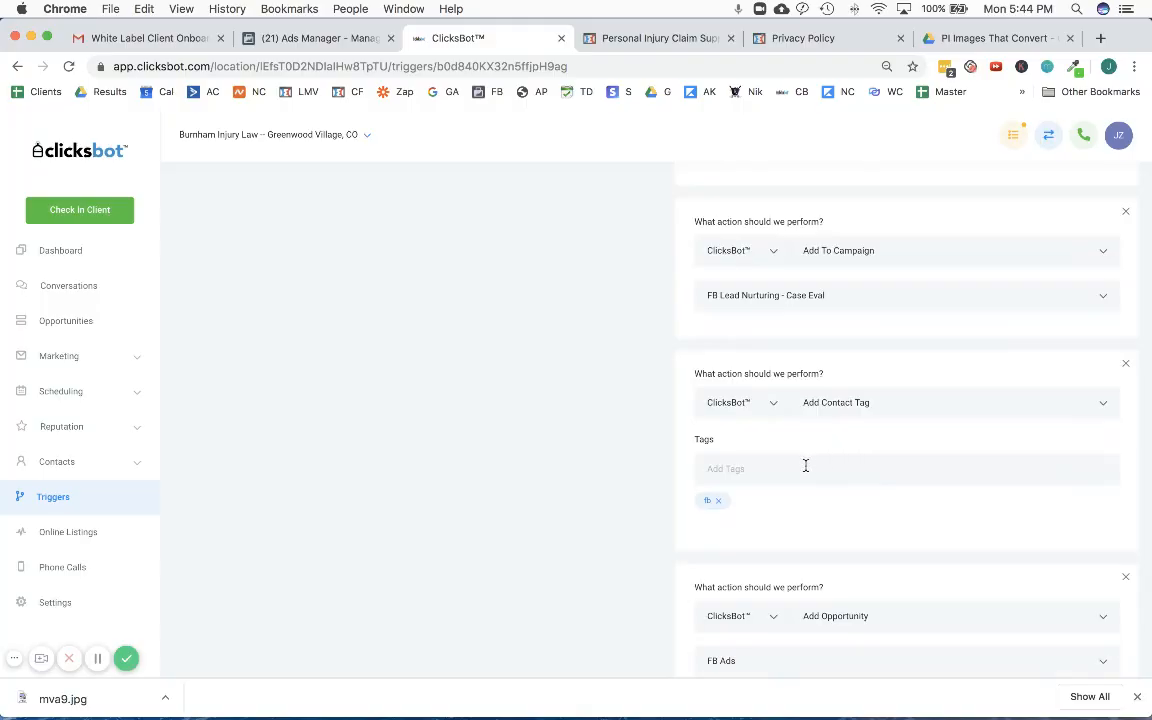
scroll(780, 500, "down", 3)
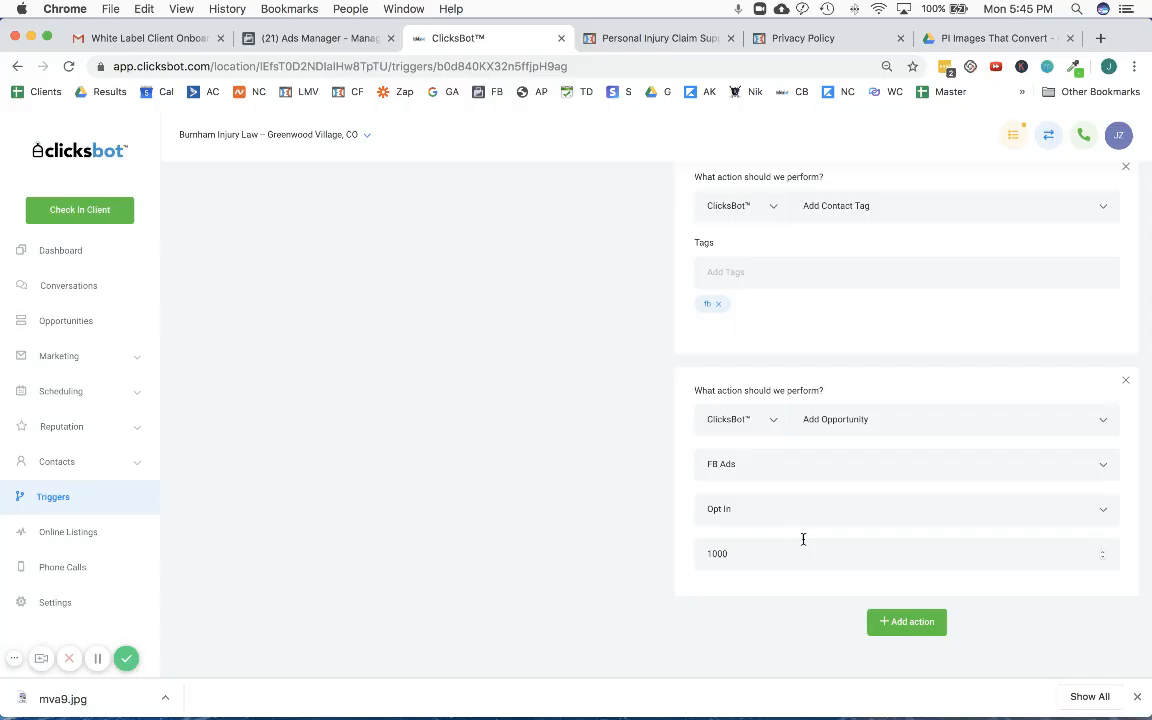
scroll(805, 540, "up", 10)
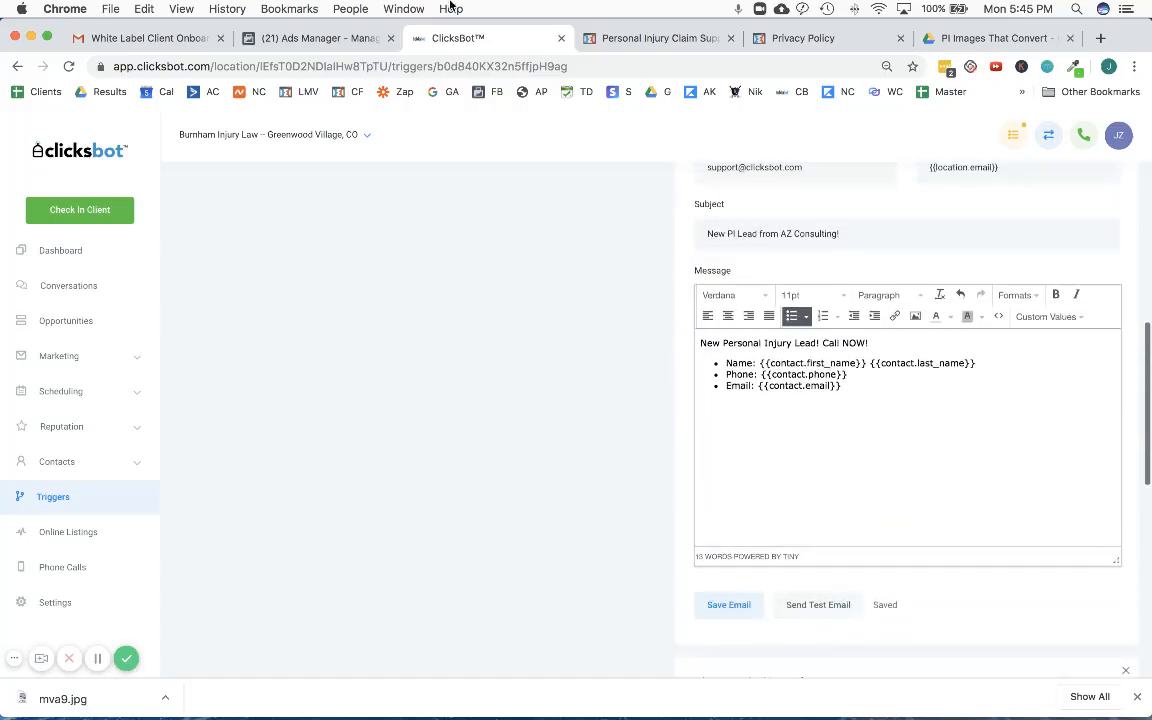
- Switch to Facebook Ads Manager and show the ad account's campaign list
left_click(318, 38)
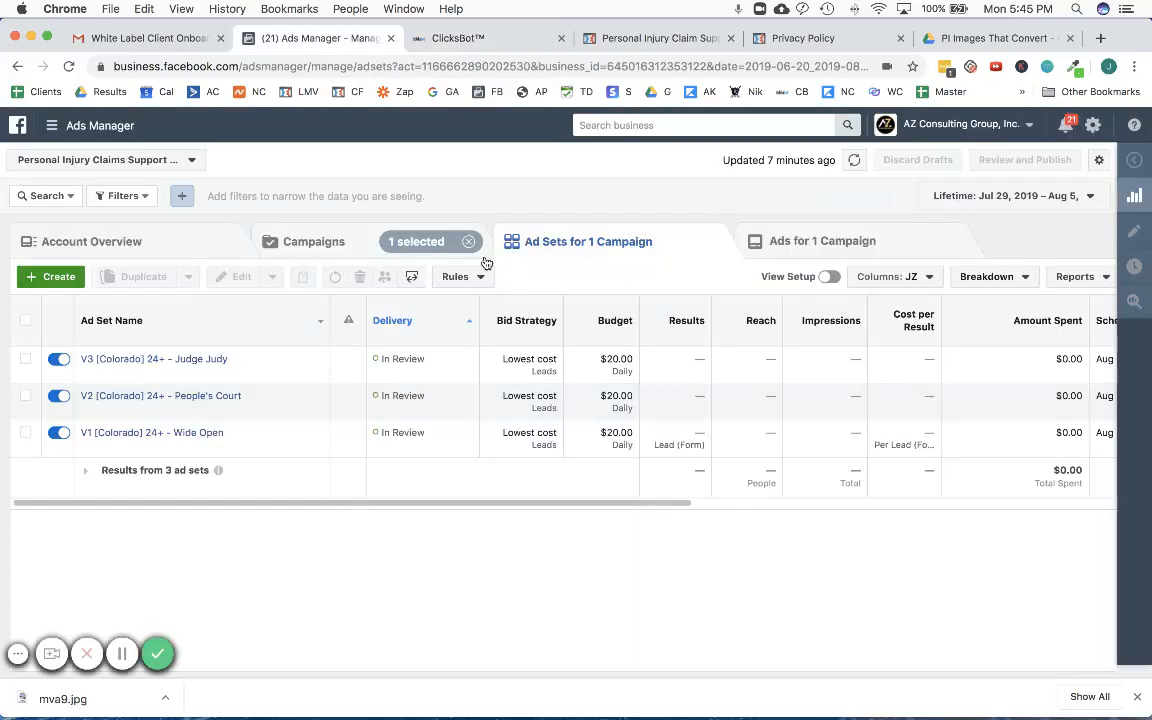
left_click(314, 241)
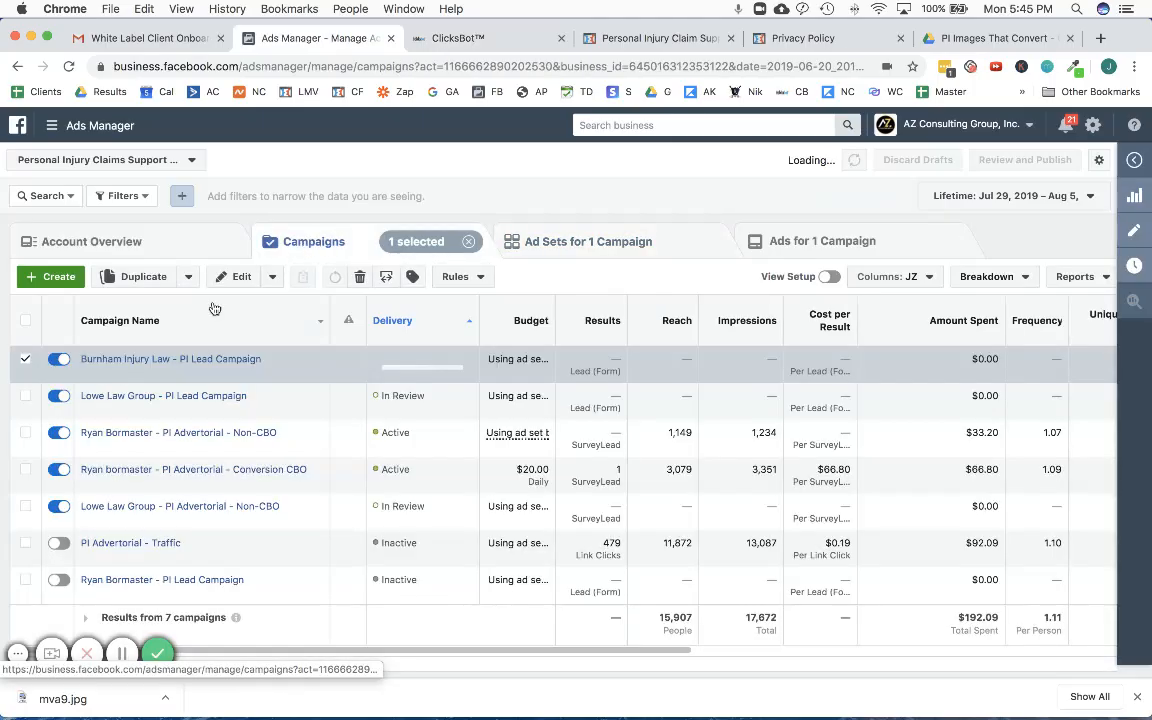